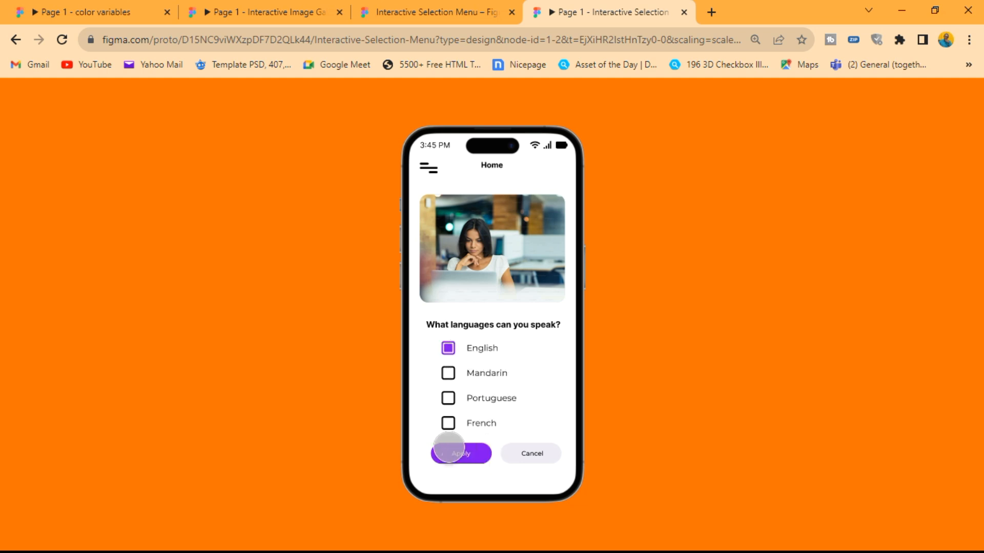
- Test the language prototype by clearing English, ticking Portuguese and Mandarin, and applying the selection
left_click(448, 348)
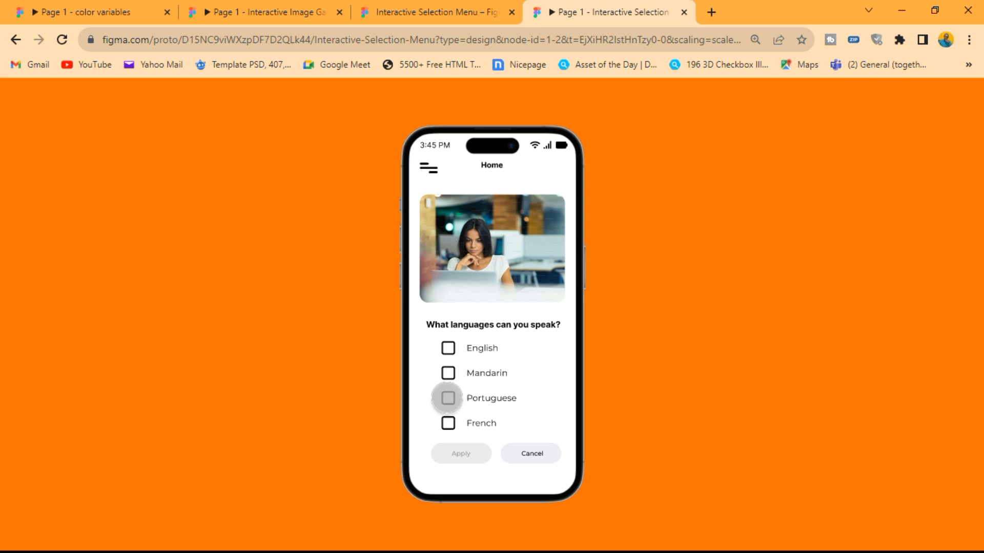
left_click(450, 399)
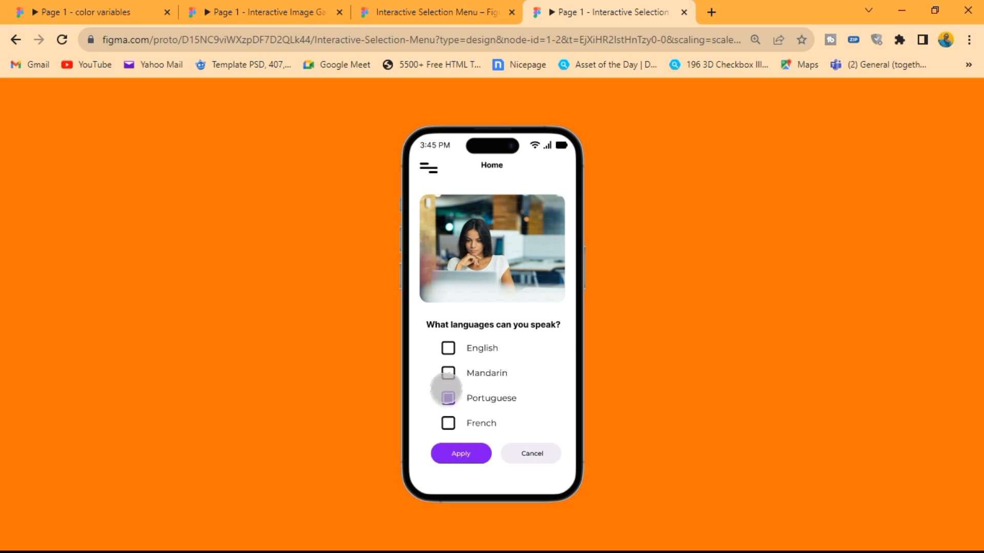
left_click(447, 373)
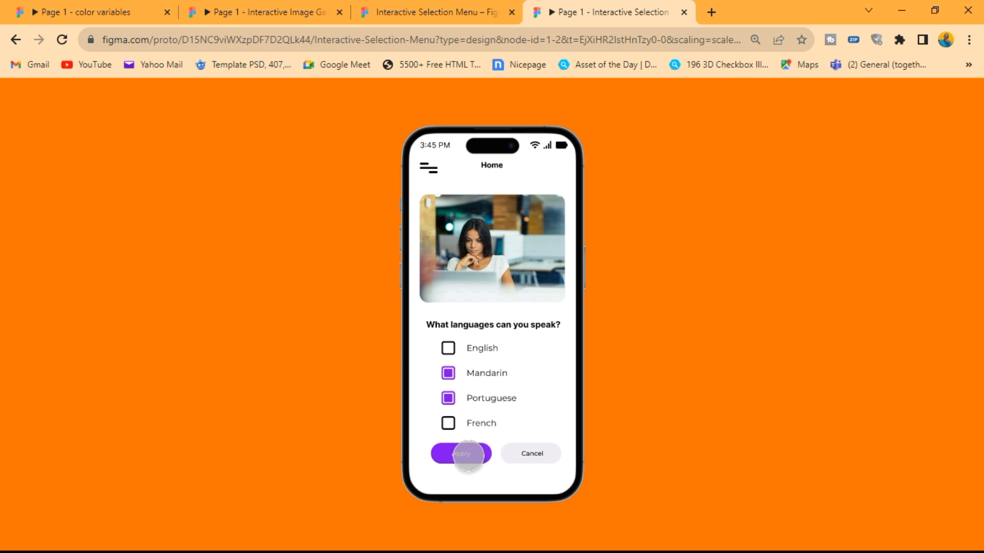
left_click(464, 454)
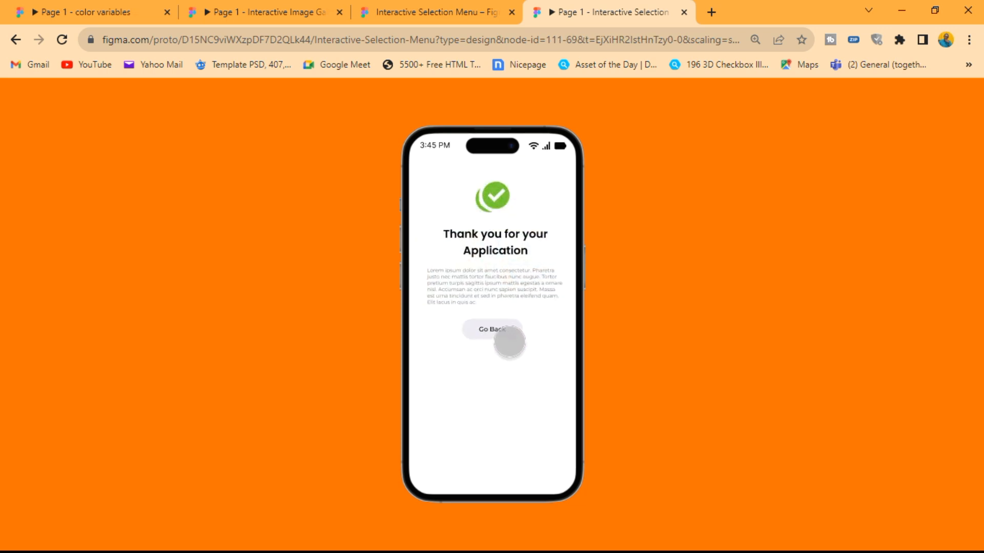
- Go back from the thank-you screen, clear Mandarin and Portuguese, and try to apply the empty selection
left_click(500, 329)
left_click(449, 373)
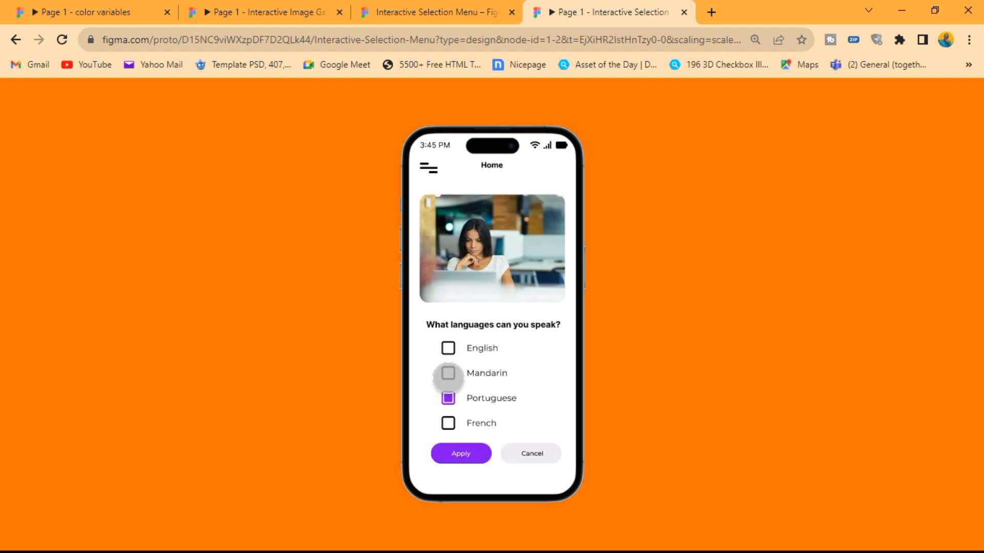
left_click(448, 398)
left_click(468, 453)
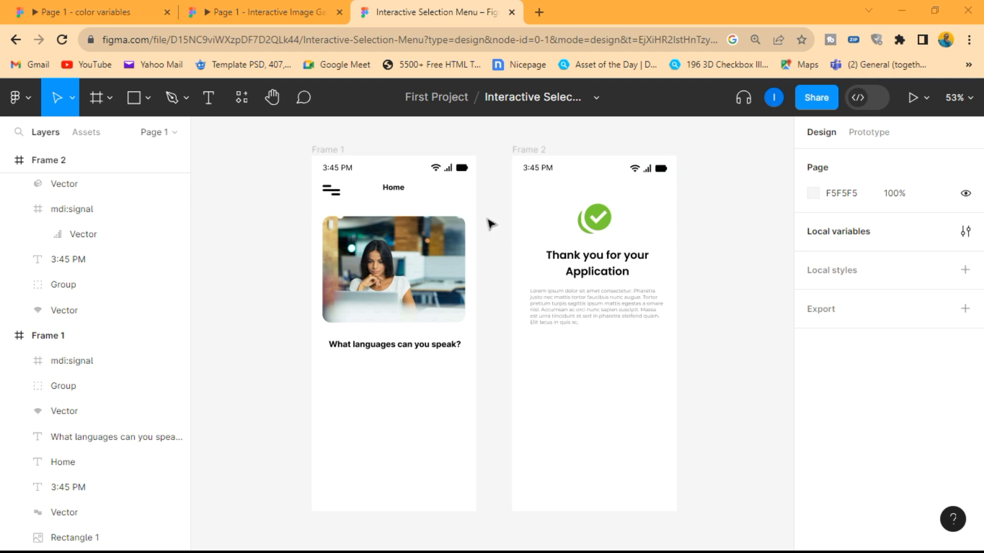
left_click(328, 150)
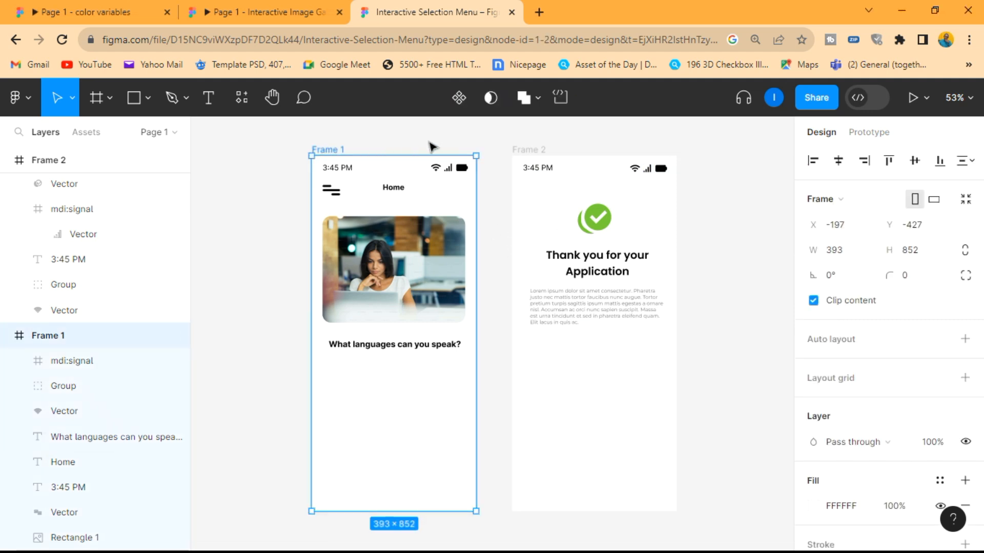
left_click(478, 140)
left_click(536, 150)
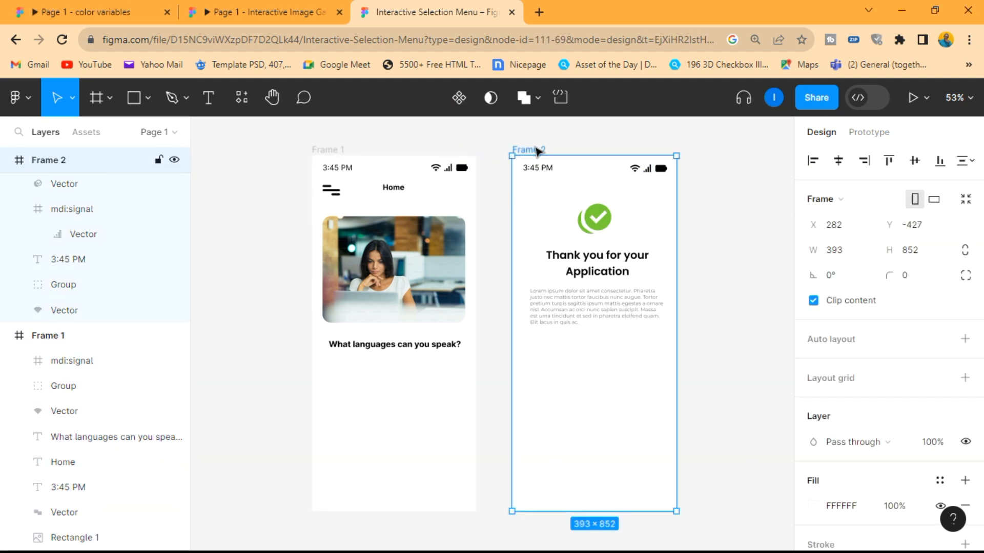
left_click(339, 151)
left_click(530, 151)
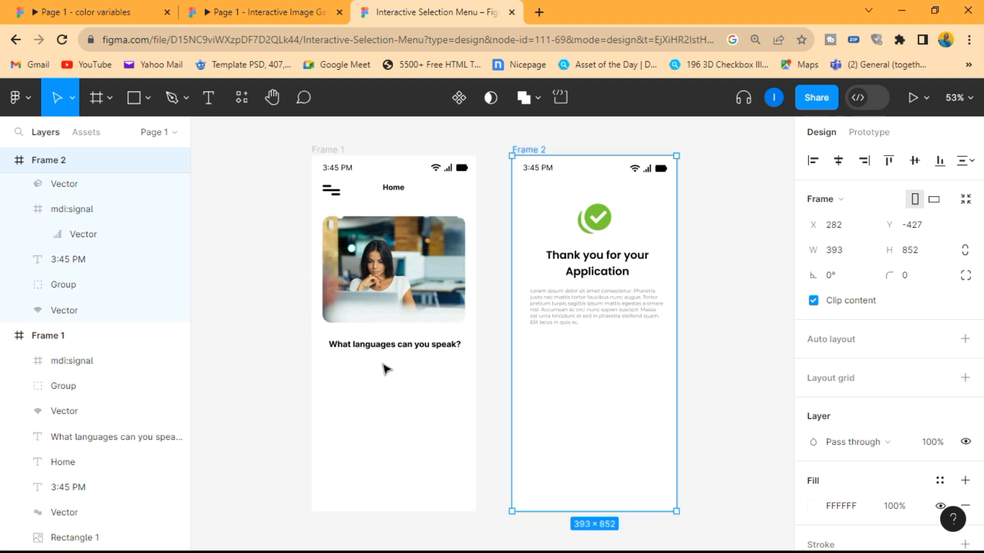
left_click(367, 480)
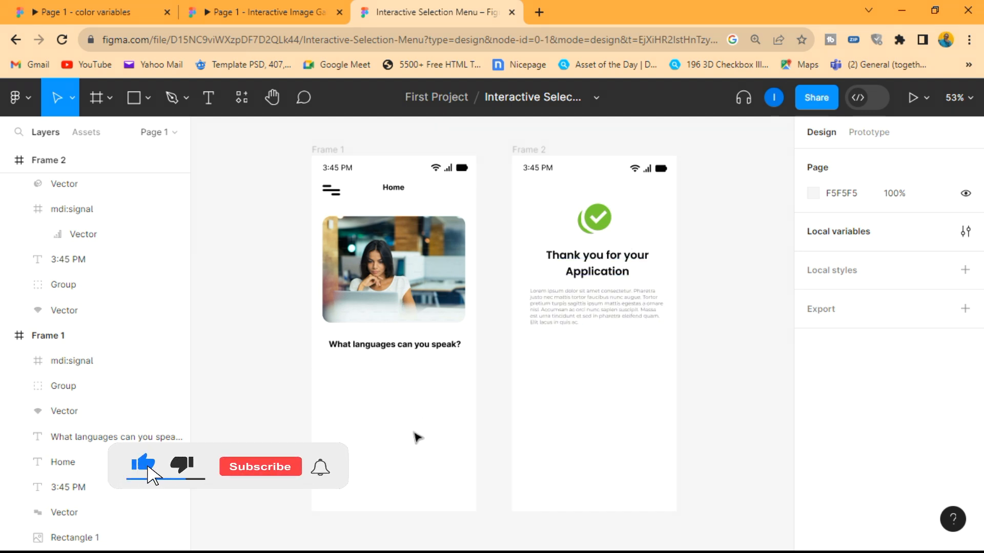
- Open the Iconify plugin and import the fluent:checkbox-indeterminate-24-filled icon from the checkbox results onto the canvas
right_click(245, 334)
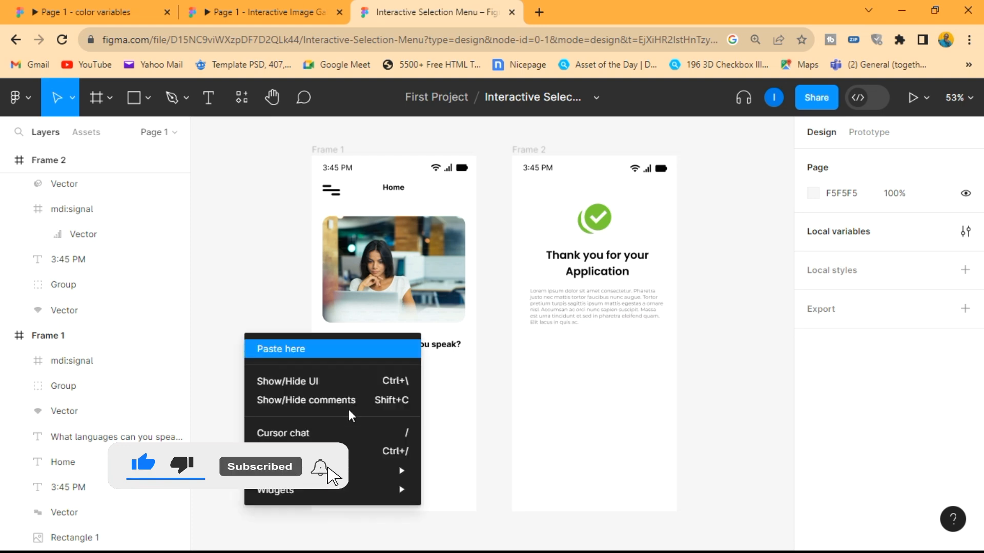
mouse_move(389, 471)
left_click(475, 284)
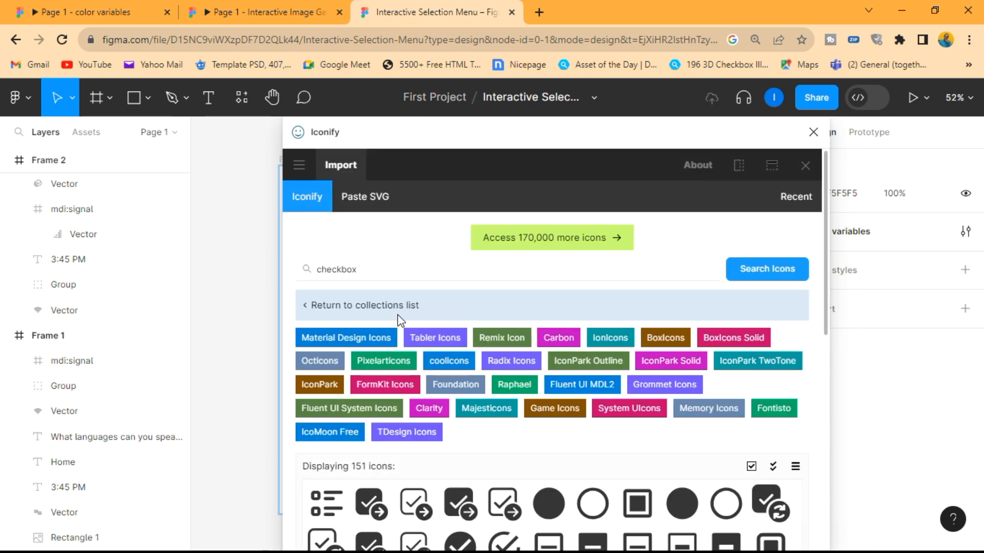
left_click(362, 272)
scroll(451, 388, "down", 5)
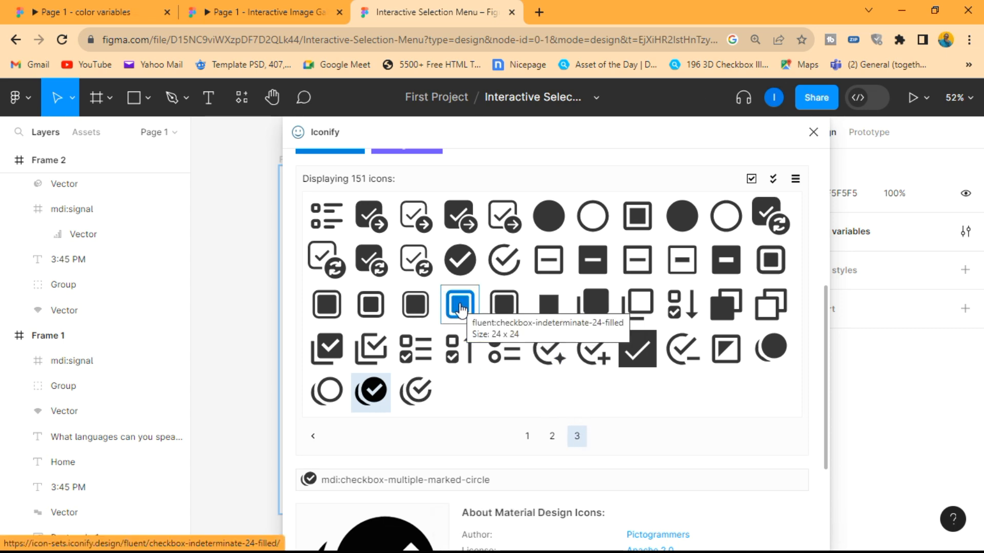
left_click_drag(459, 307, 250, 305)
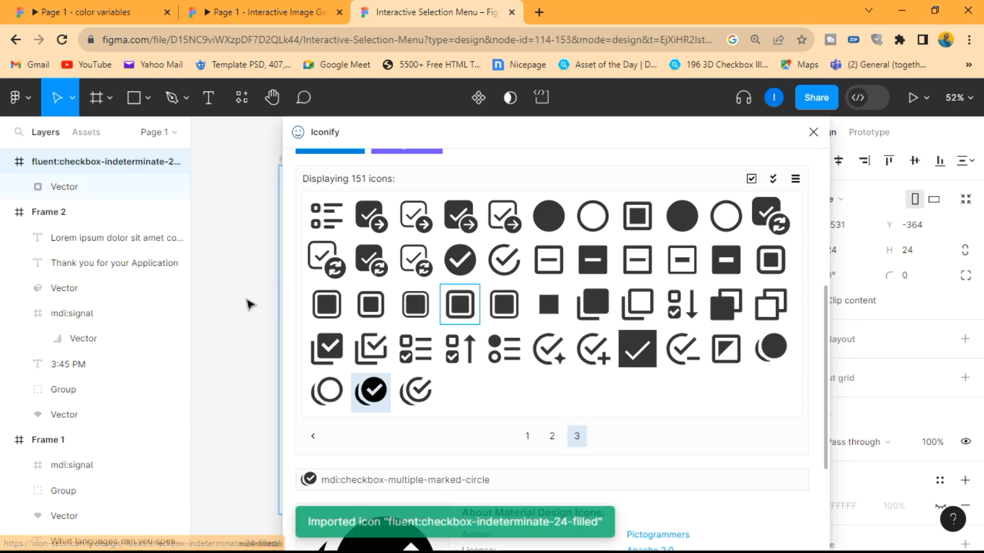
- Import the fluent:checkbox-unchecked-24-filled icon from page 2 of the checkbox results and close Iconify
left_click(551, 438)
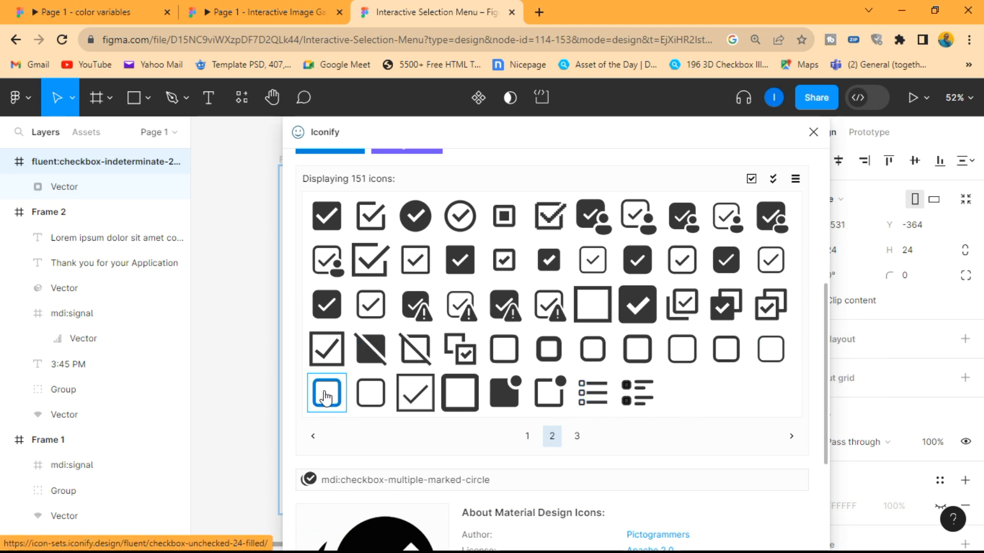
left_click_drag(326, 397, 237, 300)
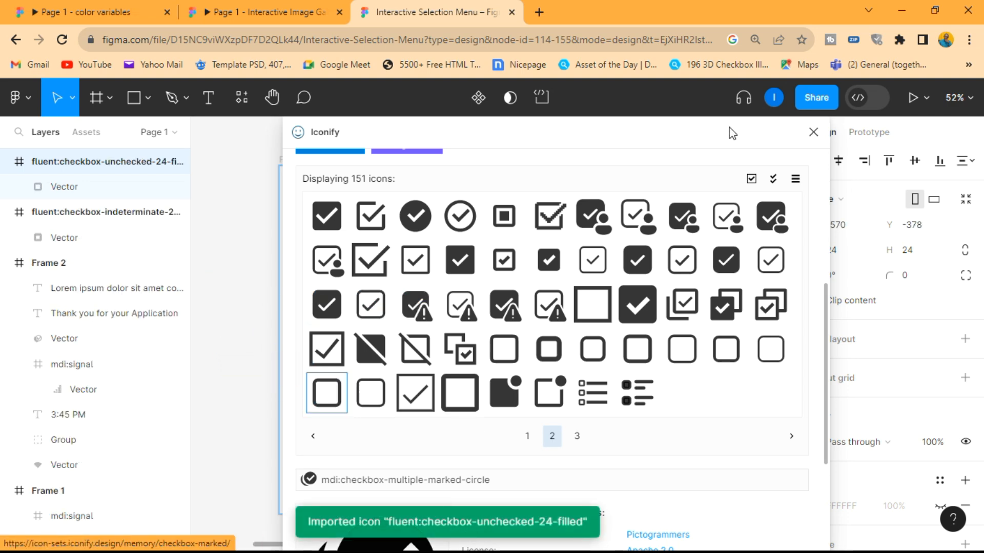
left_click(813, 132)
- Move both checkbox icons into Frame 1 and align the filled one directly to the right of the empty one
scroll(264, 344, "down", 3, "ctrl")
scroll(270, 344, "left", 3)
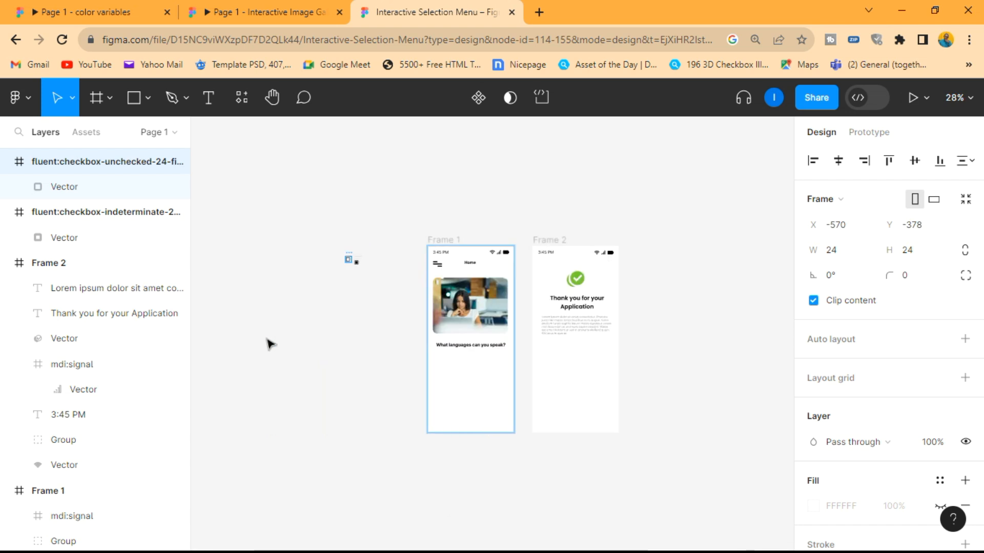
scroll(310, 252, "up", 2, "ctrl")
scroll(373, 281, "up", 3, "ctrl")
scroll(352, 212, "up", 2, "ctrl")
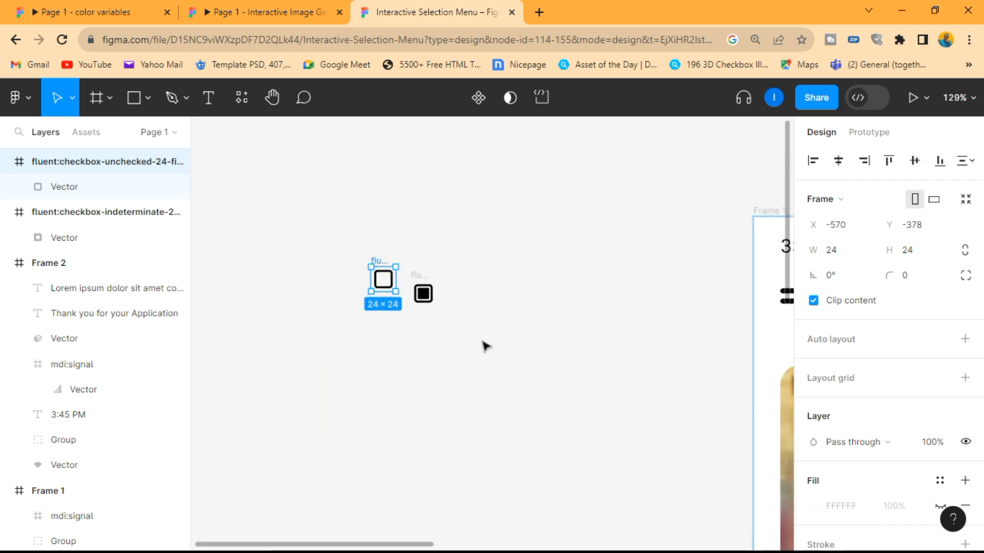
left_click_drag(482, 341, 272, 223)
scroll(273, 223, "down", 3, "ctrl")
scroll(273, 224, "right", 3)
scroll(273, 224, "down", 1)
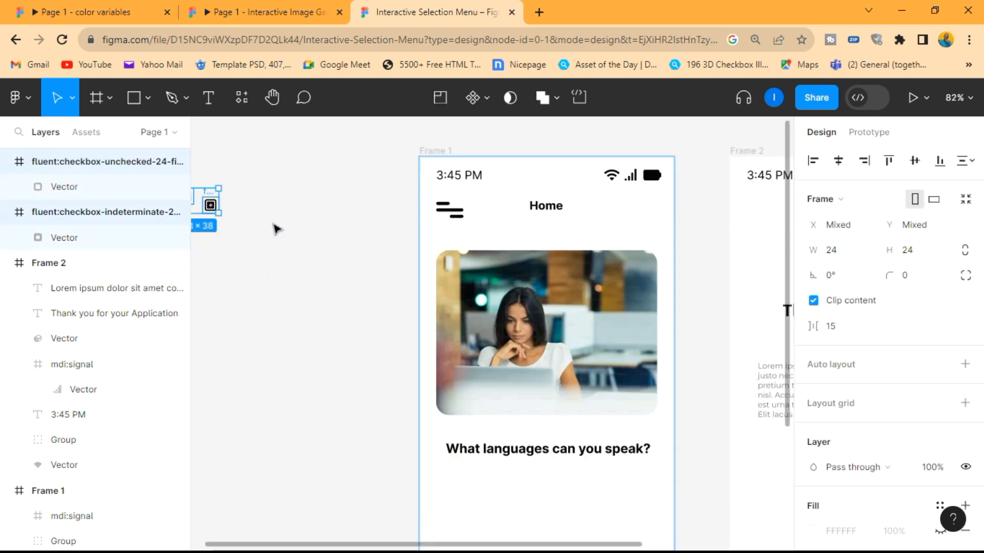
scroll(275, 228, "down", 3)
scroll(275, 228, "down", 2, "ctrl")
left_click_drag(226, 142, 468, 375)
scroll(468, 366, "up", 5, "ctrl")
scroll(425, 350, "up", 5, "ctrl")
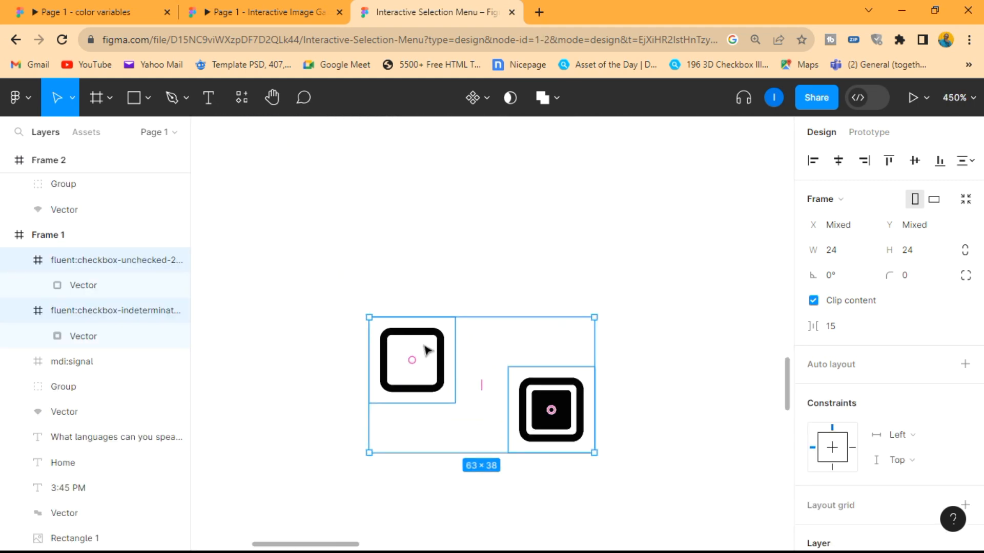
left_click(589, 410)
left_click_drag(589, 410, 515, 363)
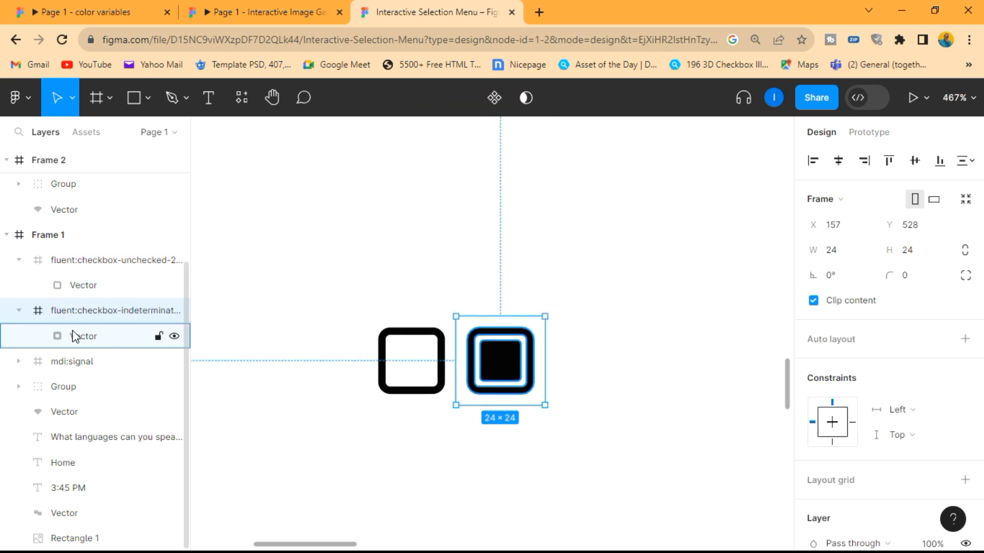
- Move both checkbox vectors out of their icon frames into Frame 1 and delete the two emptied frames
left_click(81, 337)
left_click(76, 311)
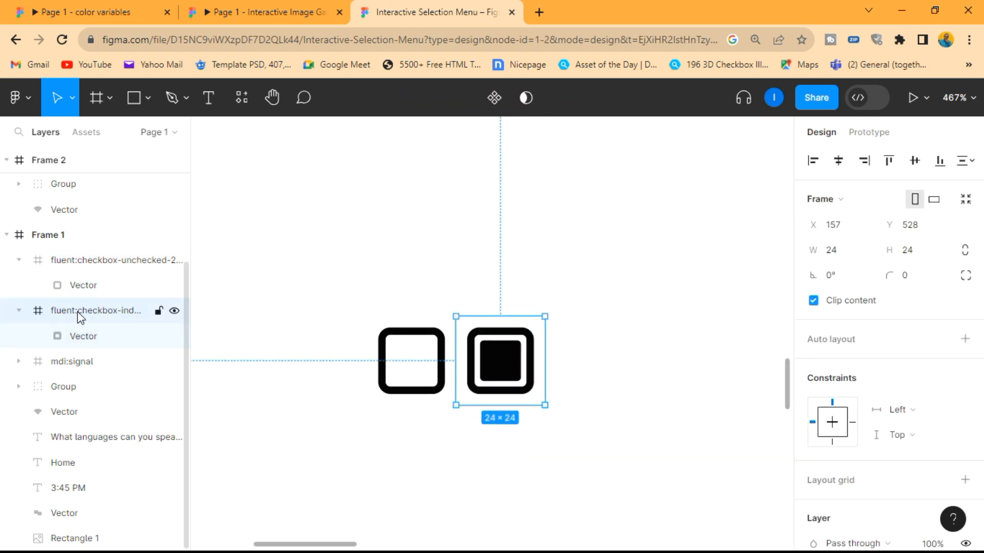
left_click(89, 341)
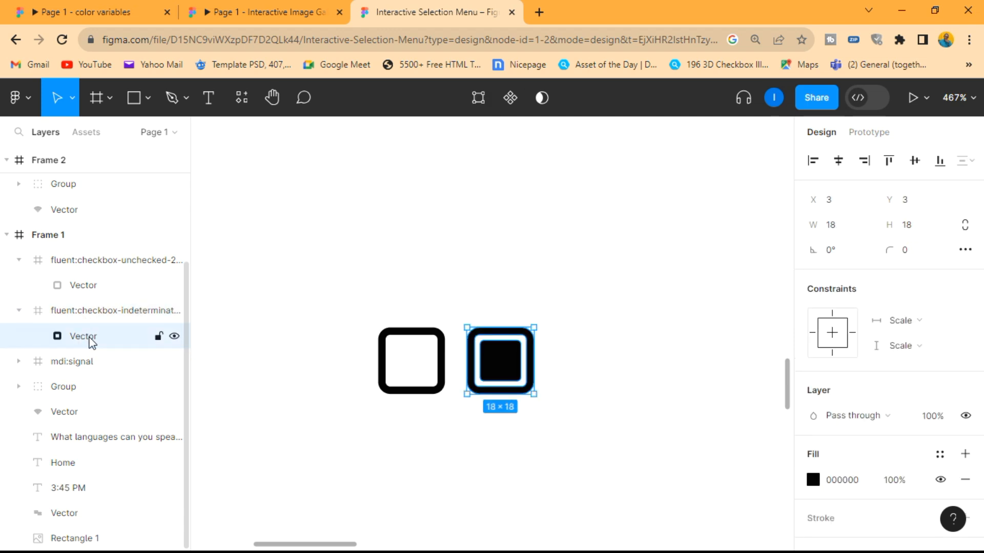
left_click_drag(94, 326, 72, 257)
left_click(84, 309)
left_click_drag(99, 319, 63, 280)
left_click(89, 310)
left_click(97, 338, "shift")
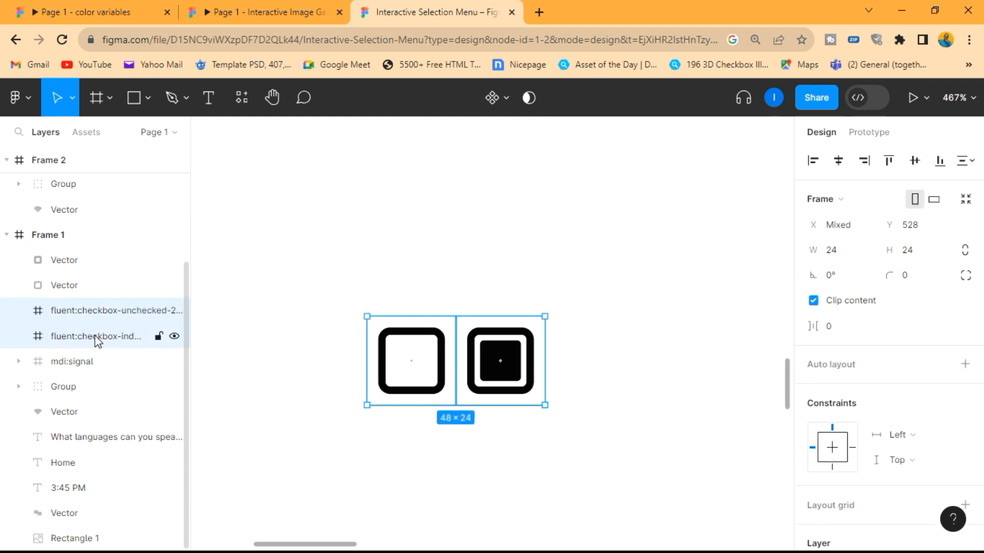
key("Delete")
- Rename the filled checkbox vector as "checked"
left_click(59, 262)
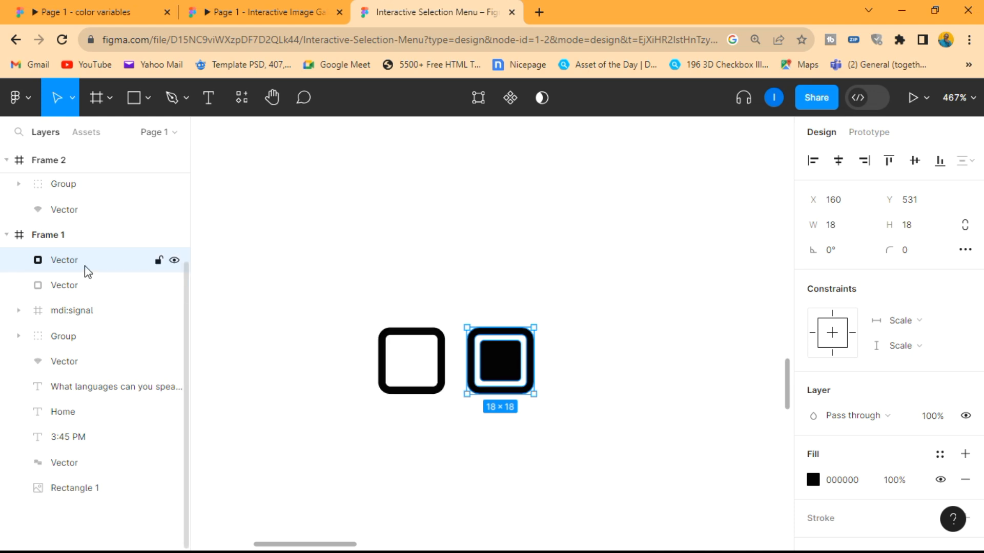
double_click(75, 262)
type("checked")
key("Return")
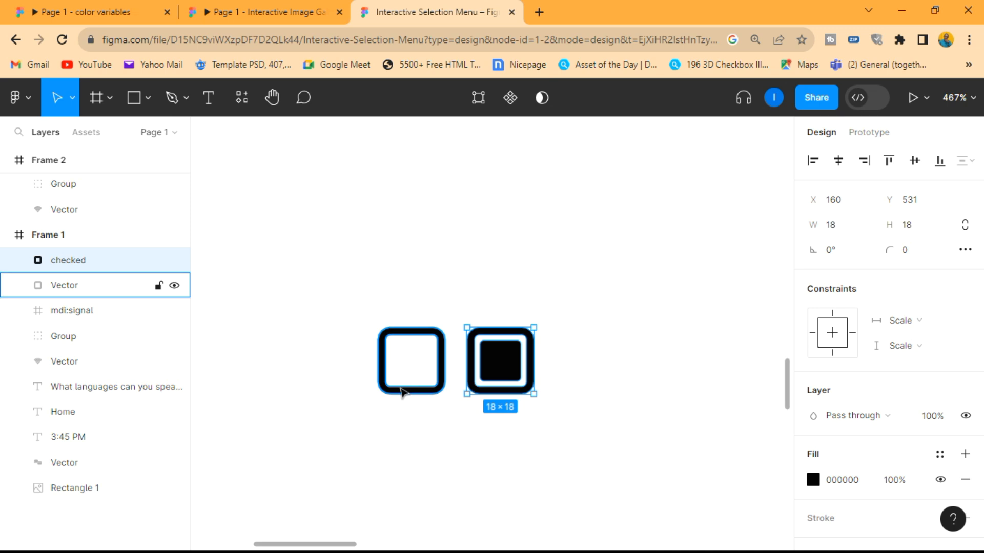
- Rename the empty checkbox vector as "unckecked" and deselect it
left_click(167, 285)
double_click(60, 287)
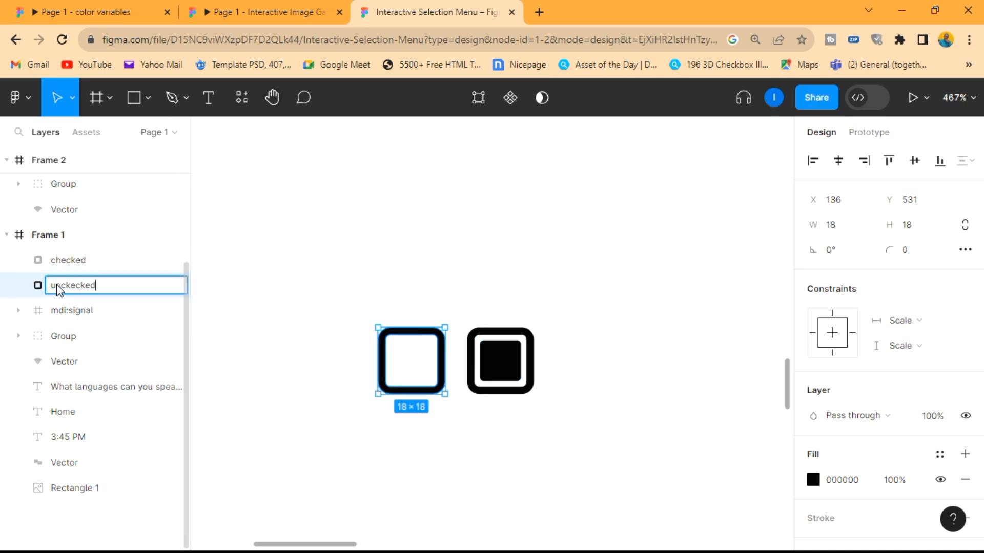
type("unckecked")
key("Return")
left_click(414, 418)
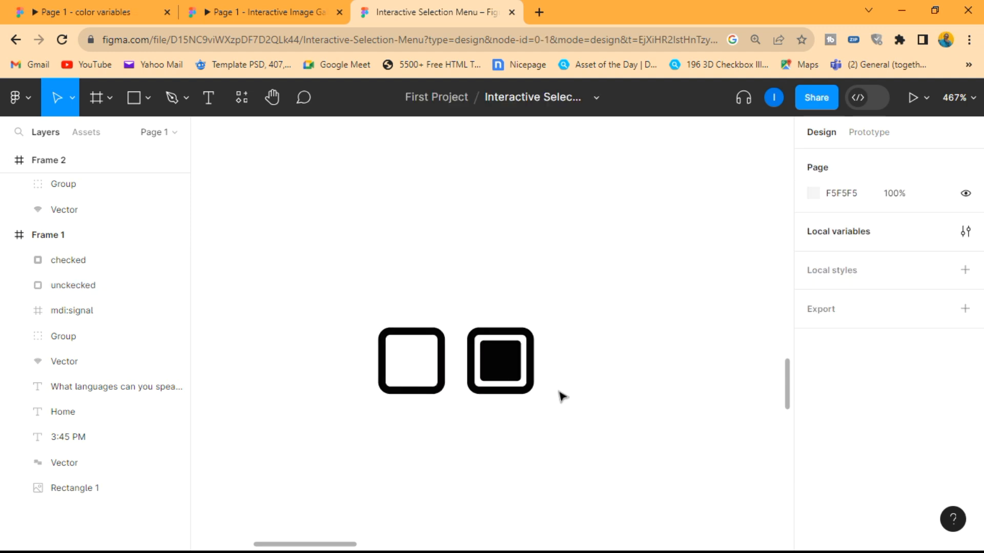
- Set the fill colour of the checked vector to 7F0DF2
scroll(562, 396, "down", 1)
left_click(510, 367)
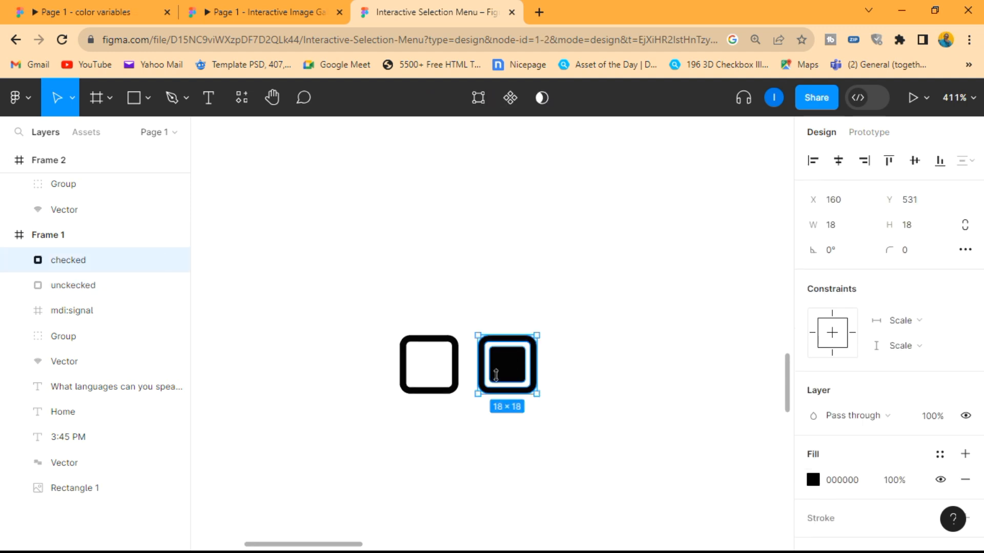
left_click(851, 481)
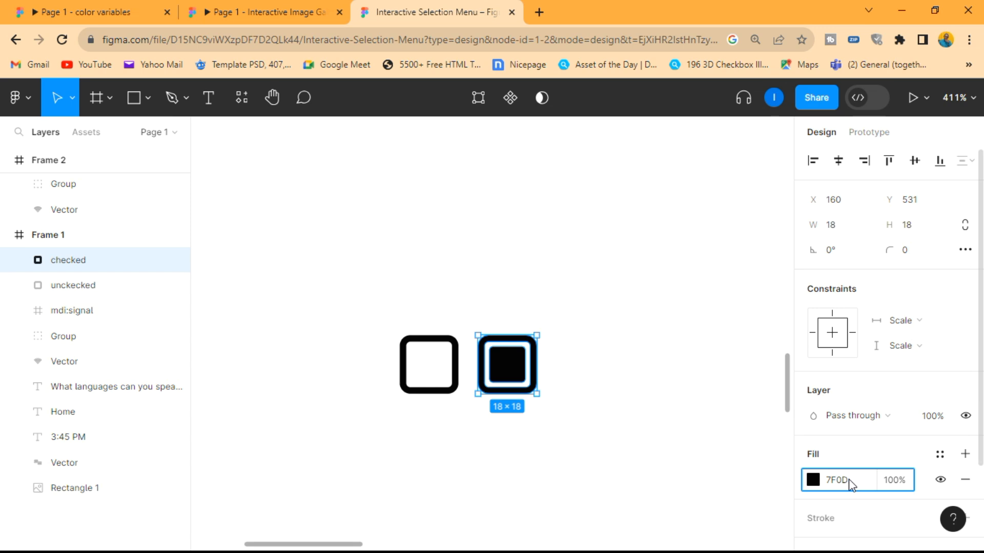
type("7F0DF2")
key("Return")
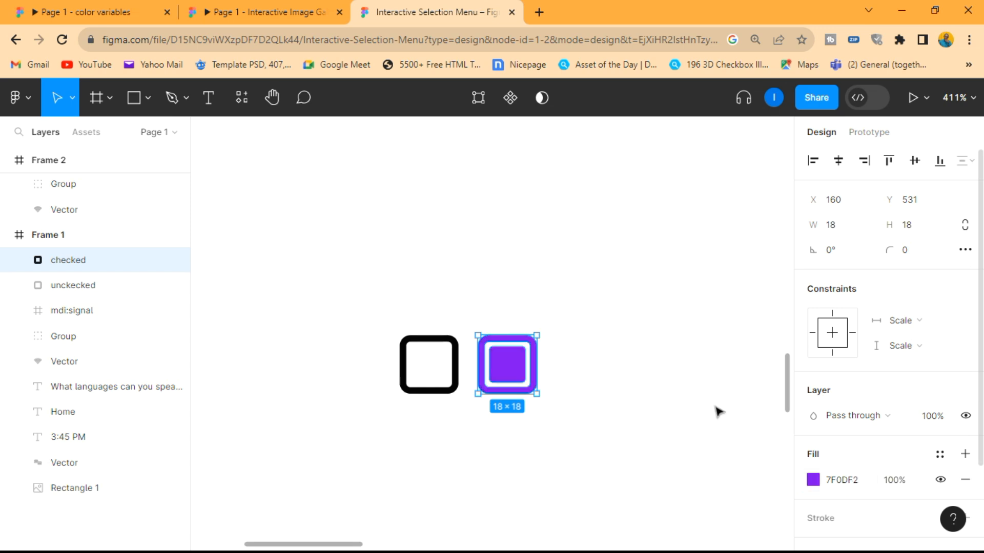
- Place the purple checked box exactly on top of the empty checkbox
left_click(676, 399)
scroll(505, 410, "up", 2)
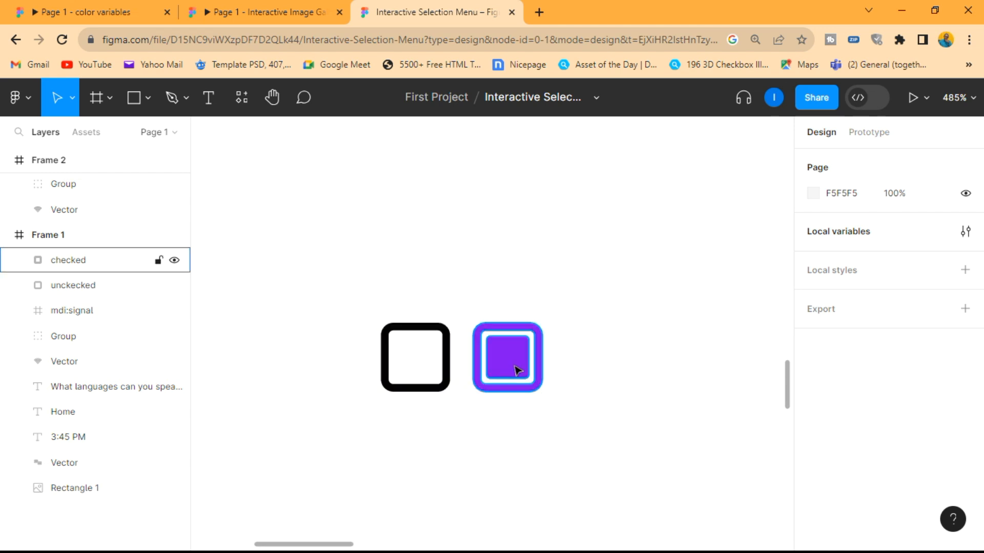
left_click_drag(518, 370, 425, 368)
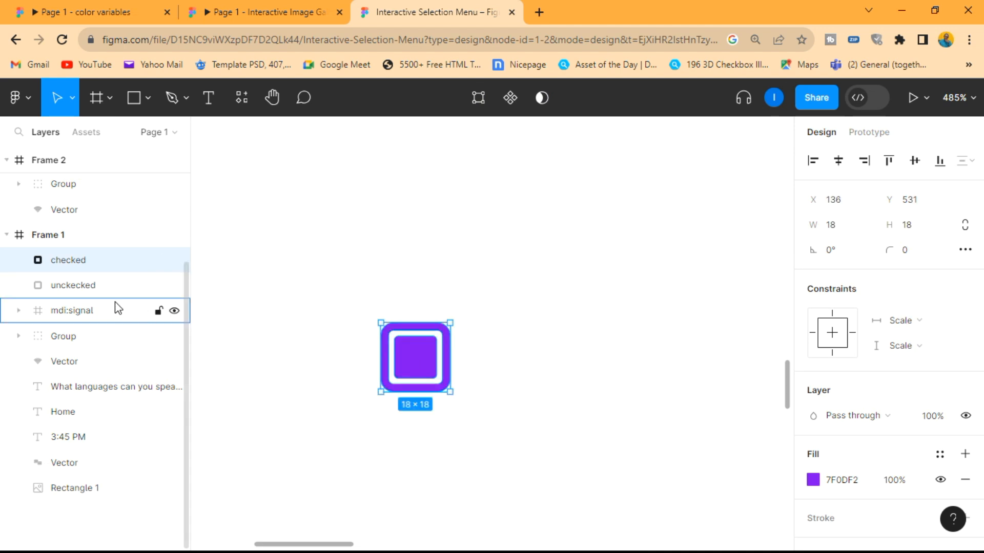
- Correct the spelling of the empty checkbox's layer name to "unchecked"
double_click(70, 287)
left_click(71, 288)
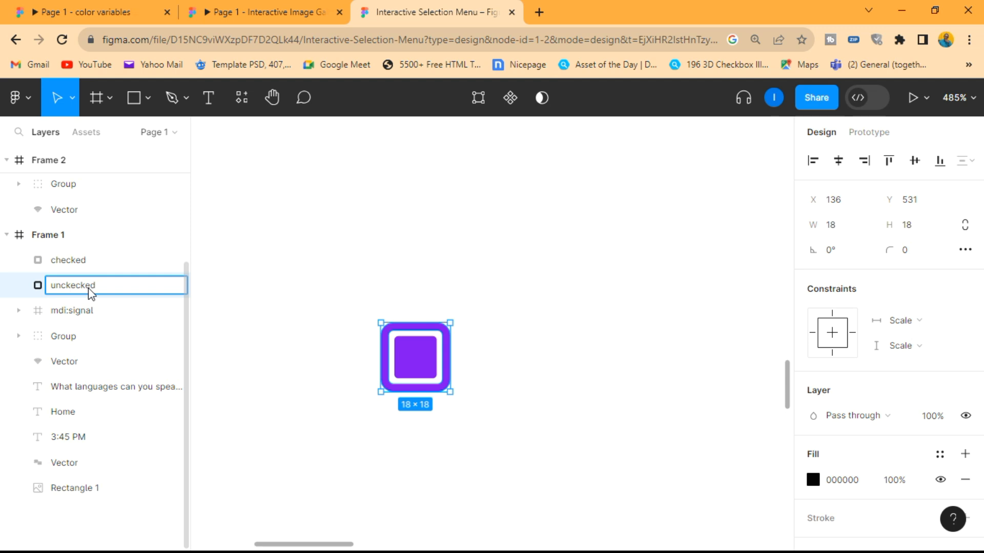
type("h")
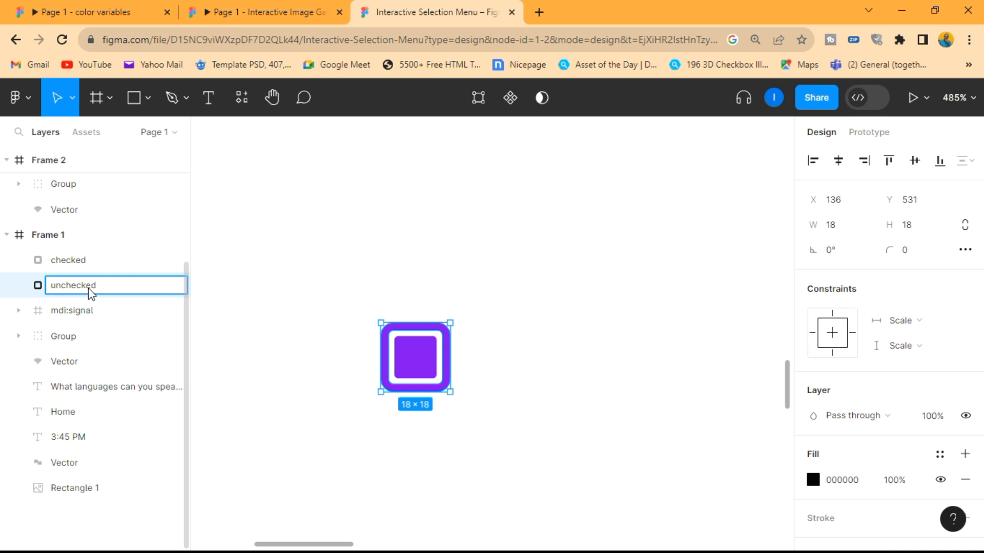
left_click(332, 319)
- Group the checked and unchecked vectors together and name the group "Checkbox"
left_click_drag(498, 439, 269, 276)
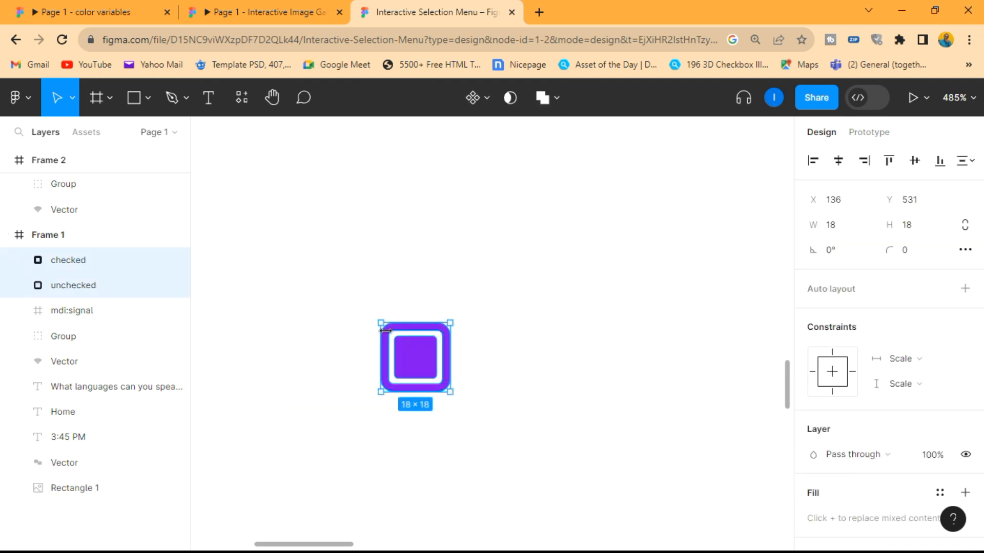
right_click(402, 342)
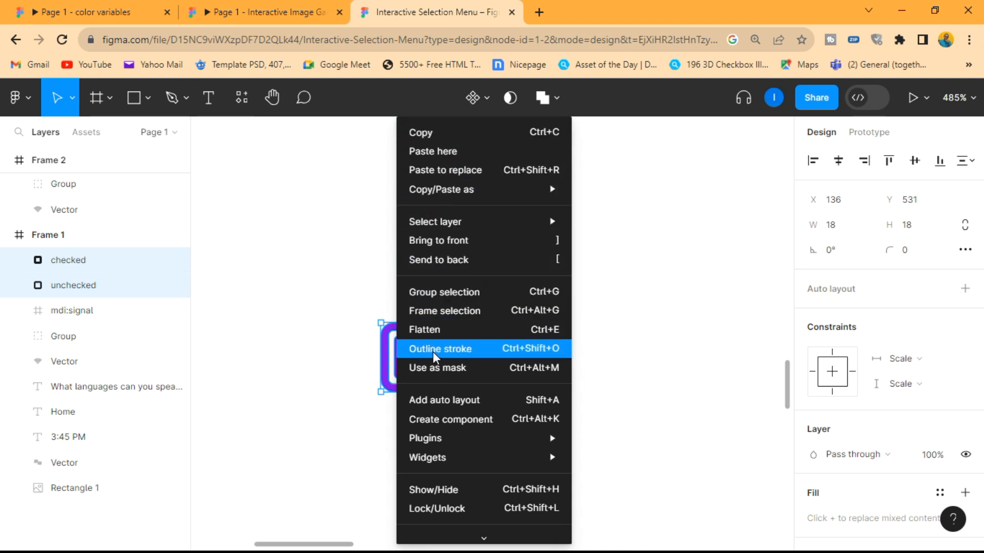
left_click(444, 291)
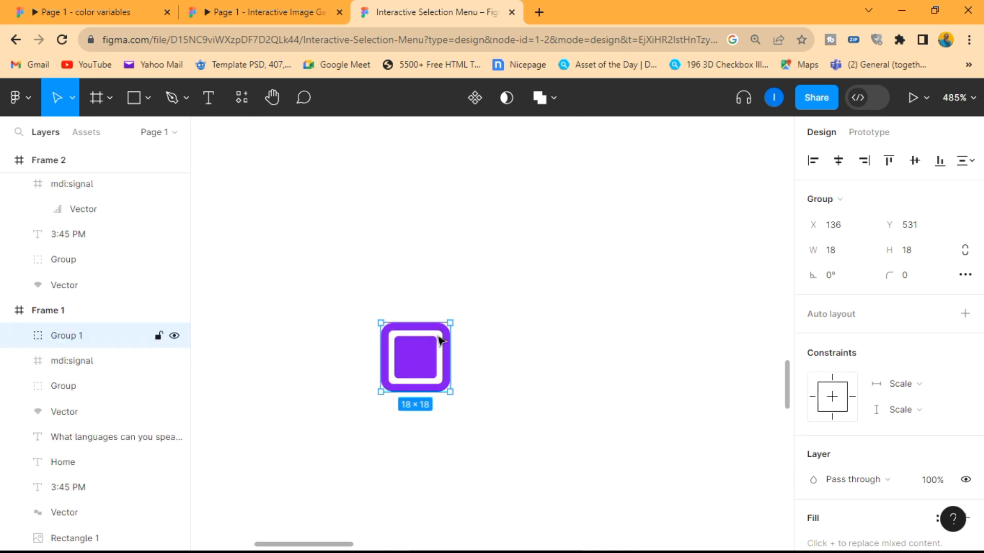
double_click(80, 336)
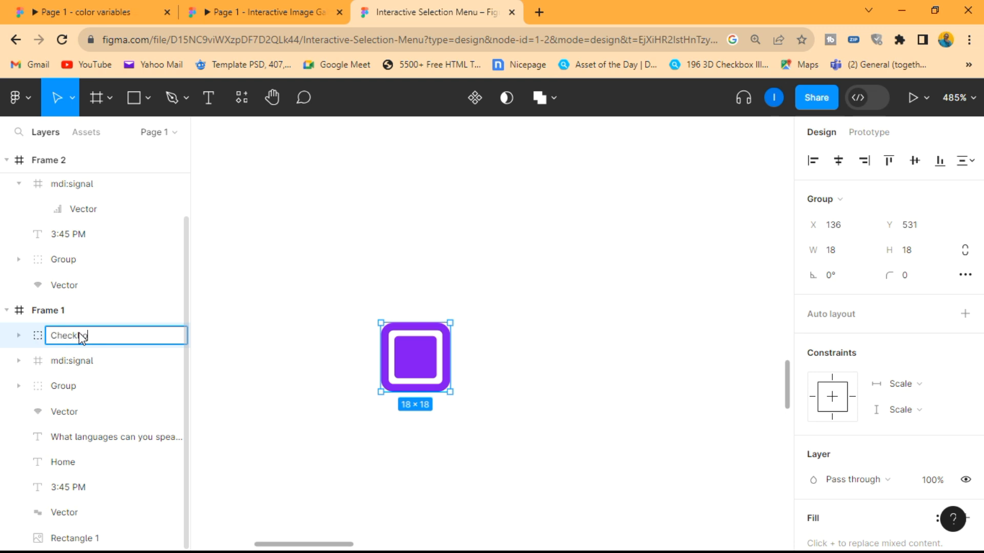
left_click(526, 362)
scroll(526, 362, "down", 1)
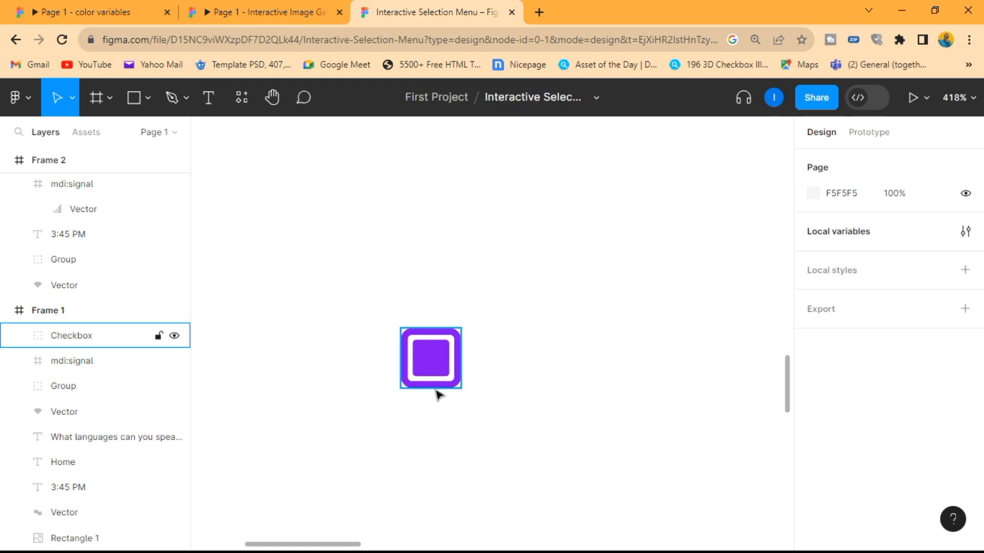
- Resize the Checkbox group to a width of 32 and a height of 32
left_click(79, 339)
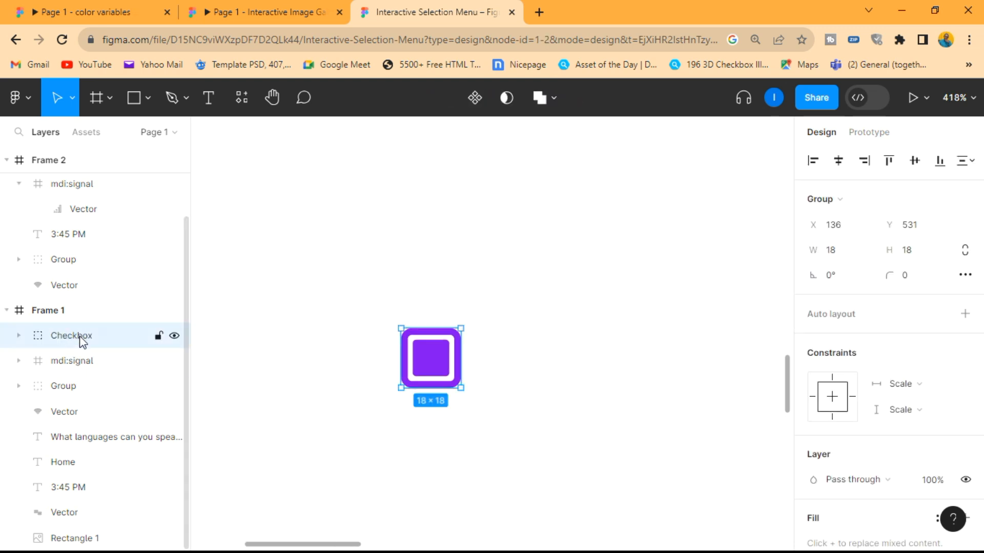
left_click(846, 256)
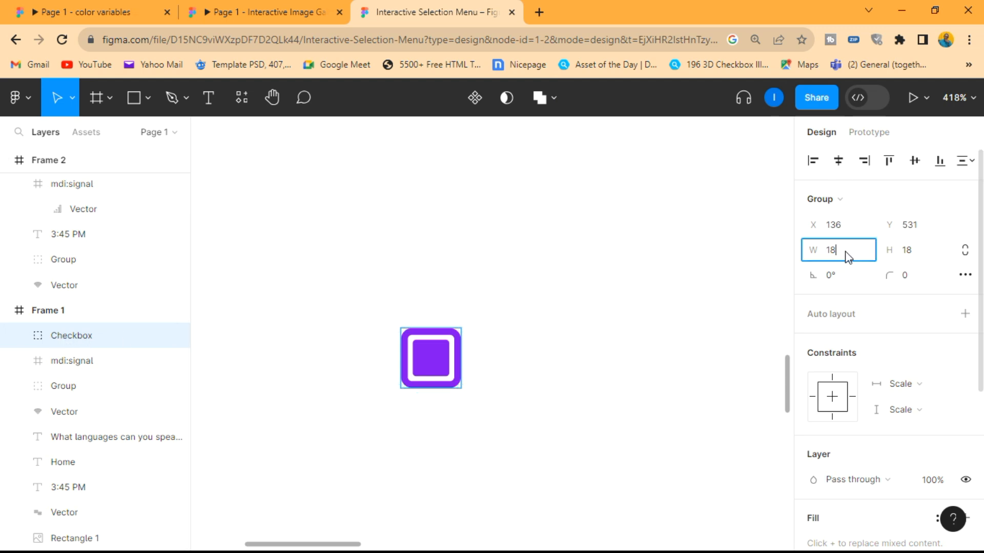
left_click(919, 254)
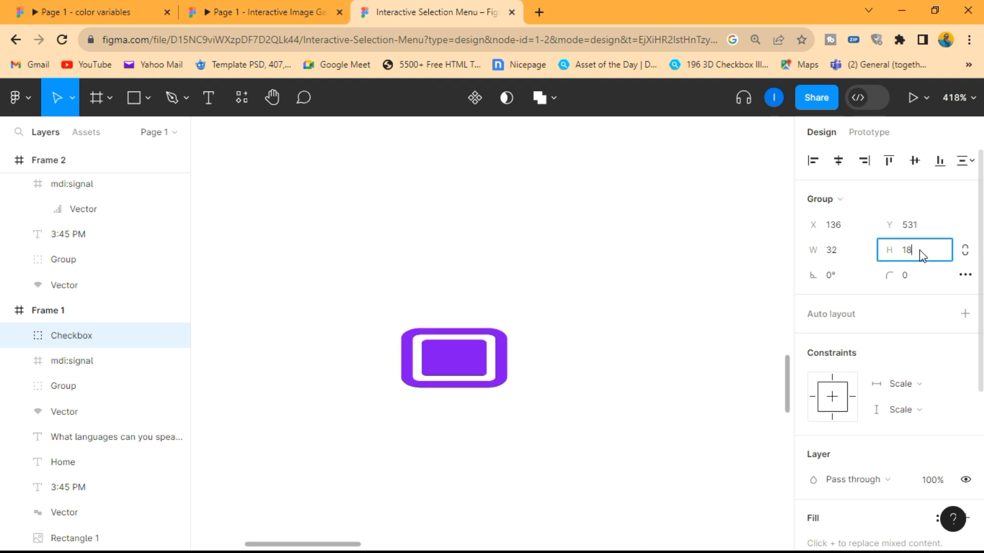
type("32")
key("Return")
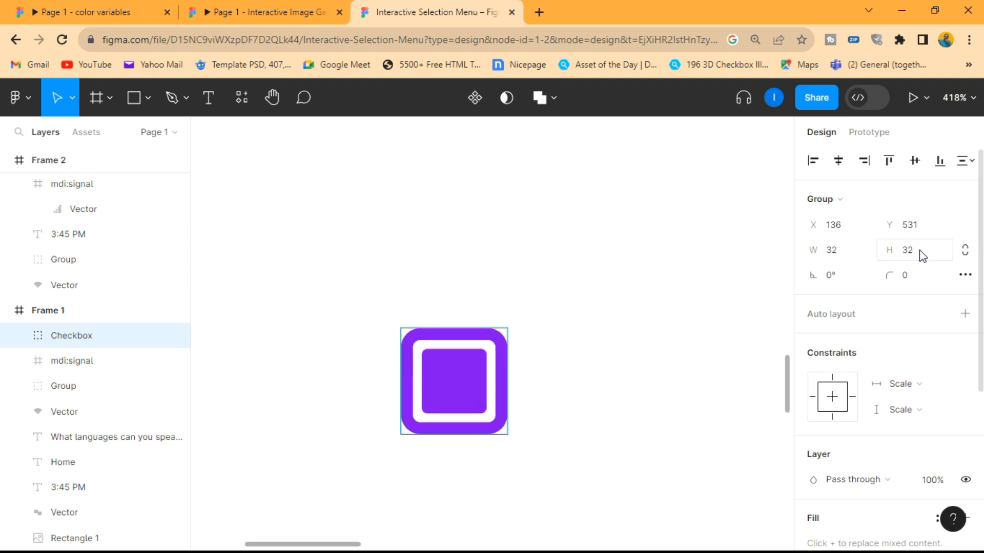
left_click(675, 322)
- Move the checkbox up and to the left, beneath the start of the "What languages can you speak?" heading
scroll(675, 322, "down", 5)
scroll(675, 321, "right", 3)
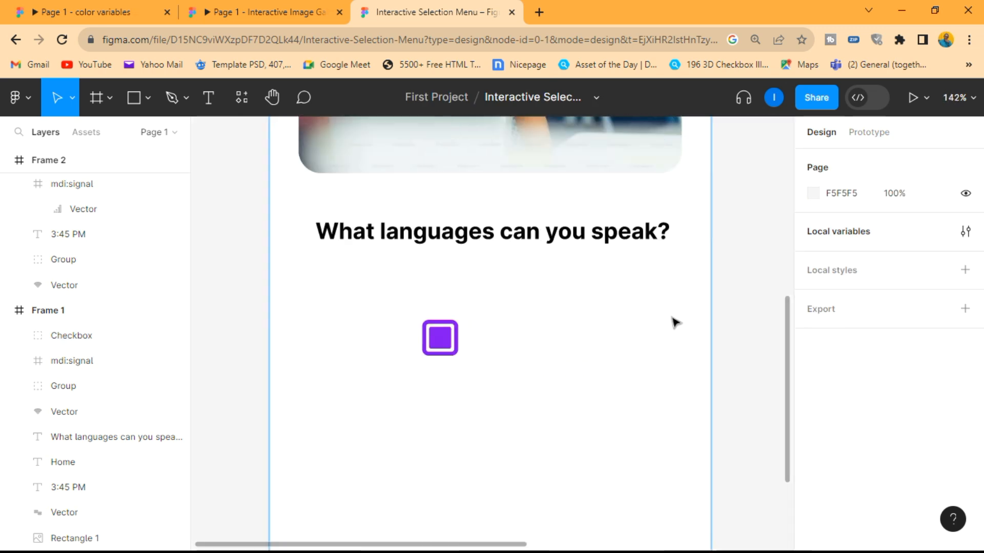
scroll(447, 323, "down", 3)
scroll(443, 301, "up", 2)
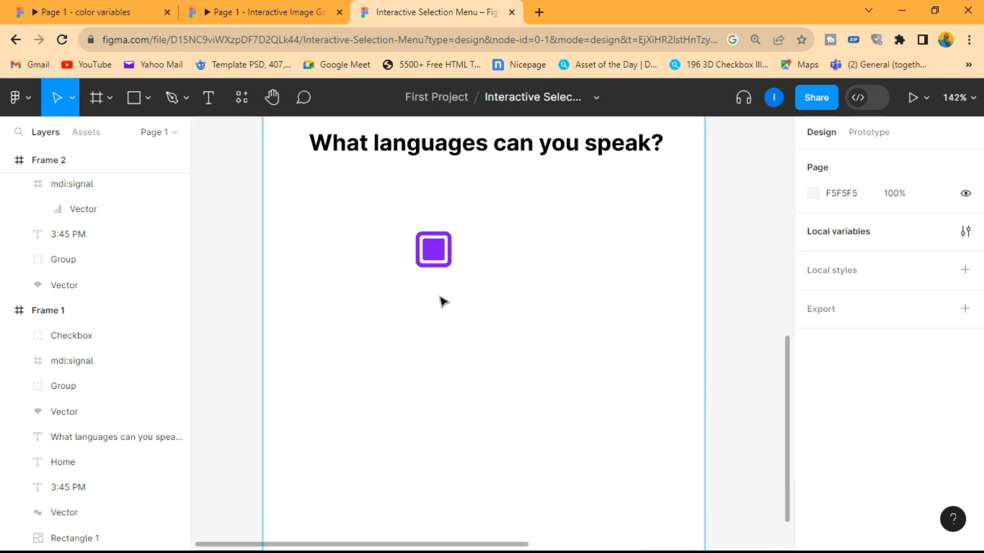
left_click_drag(435, 252, 386, 228)
key("Escape")
- Add the text label "English" to the right of the checkbox
left_click(209, 97)
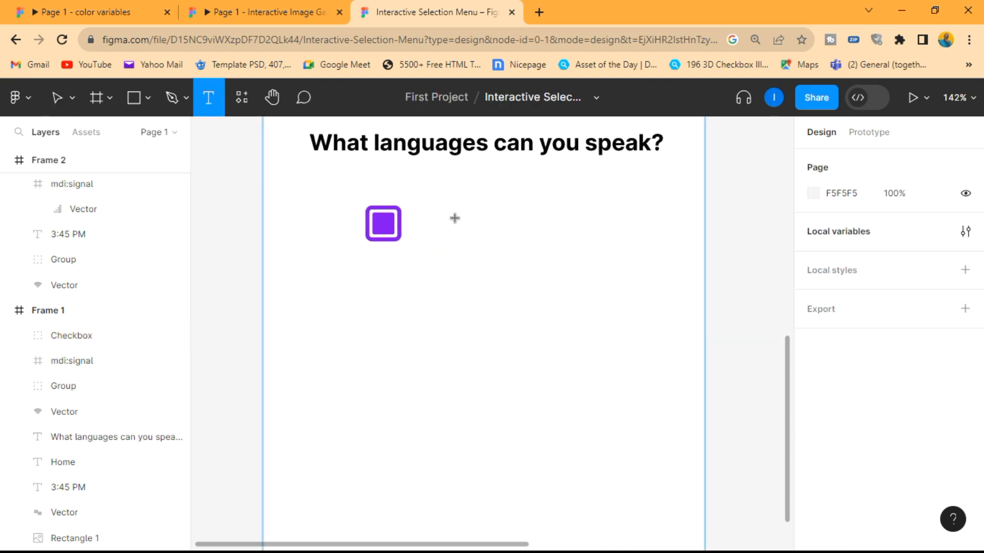
left_click(455, 218)
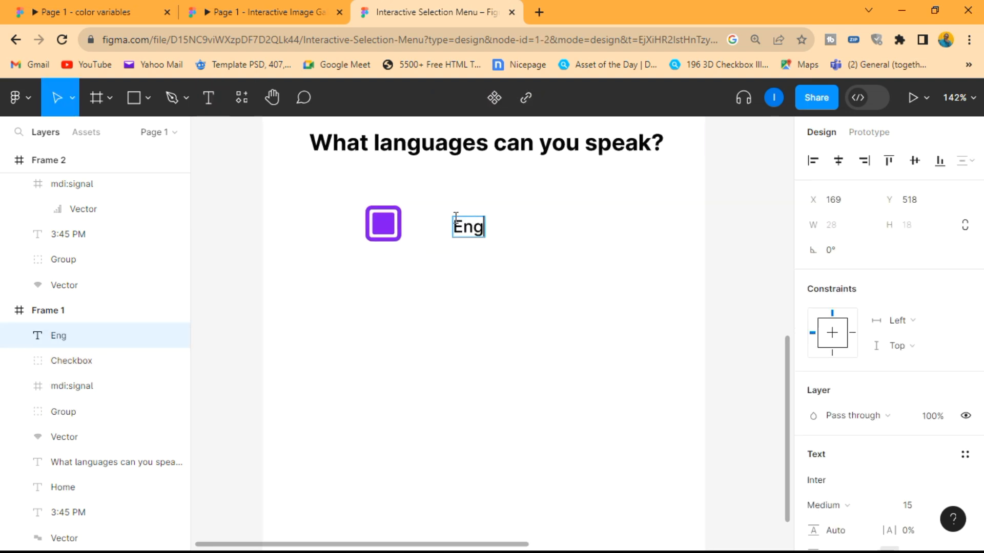
key("Escape")
- Format the English label in Montserrat Regular at size 20
left_click(914, 502)
type("20")
key("Return")
left_click(836, 484)
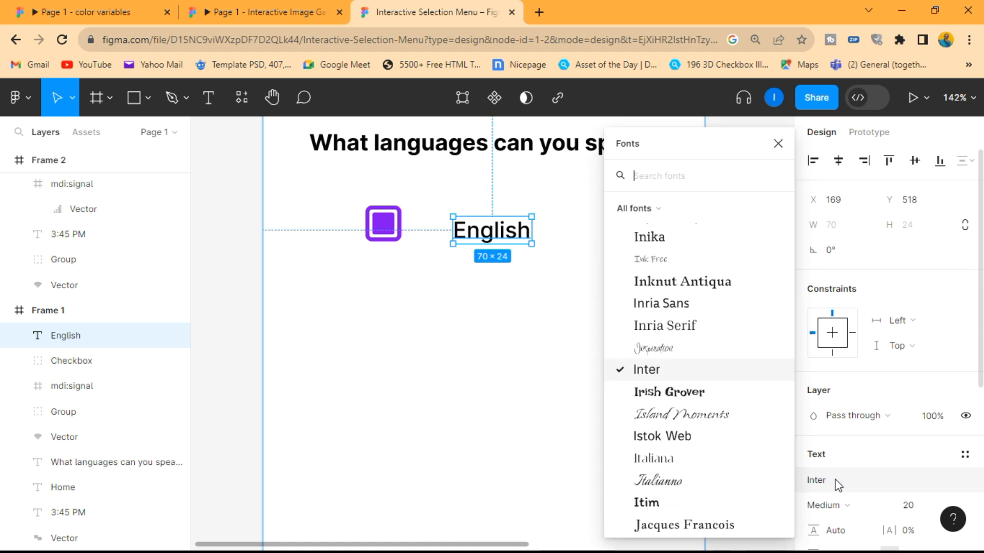
type("mont")
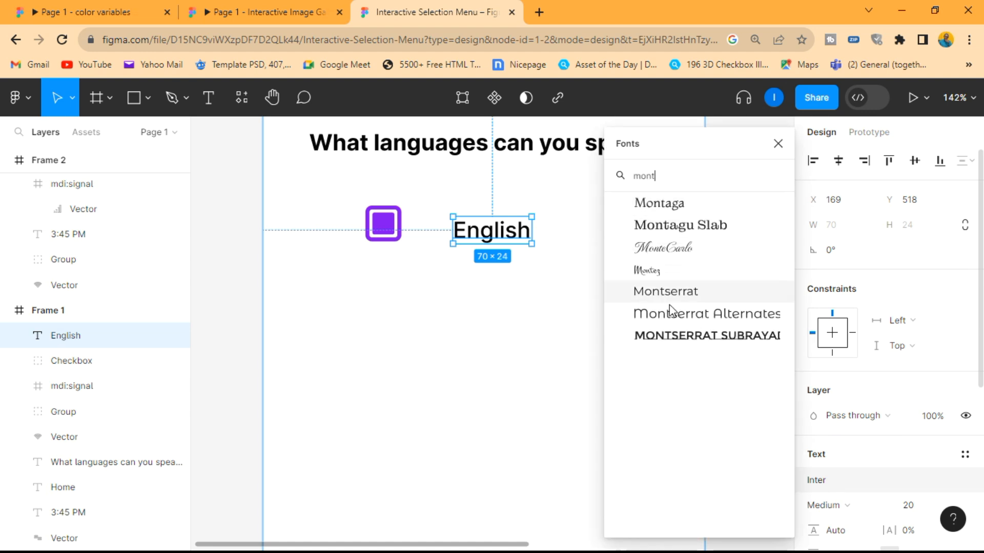
left_click(684, 293)
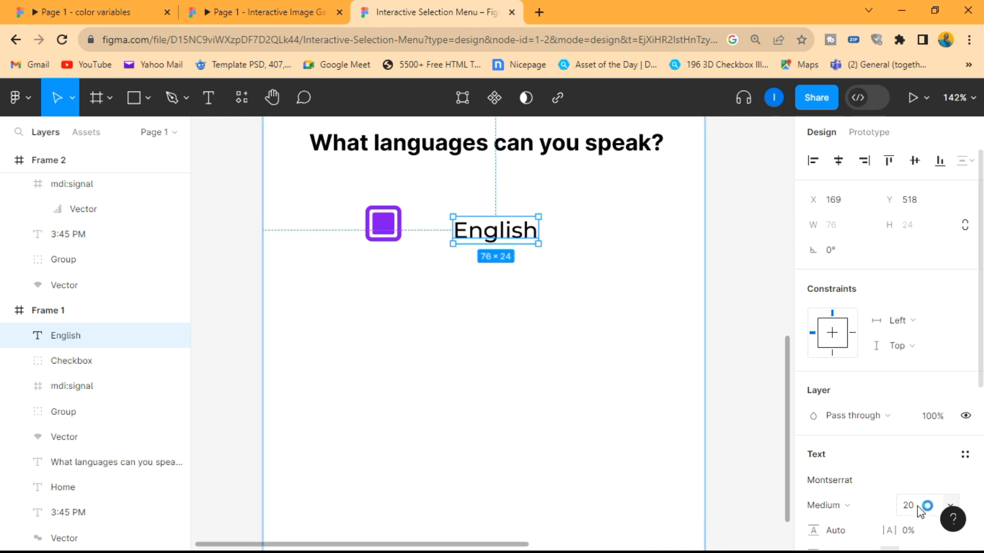
left_click(859, 506)
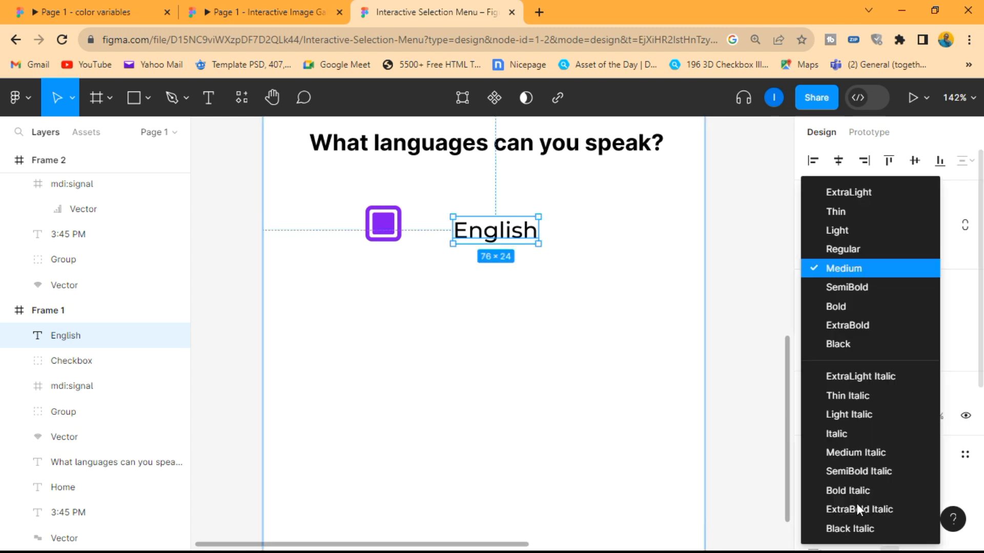
left_click(851, 251)
left_click(630, 292)
- Move the English label closer to its checkbox and reposition the pair together under the heading
scroll(540, 256, "down", 3)
scroll(537, 244, "up", 3)
scroll(535, 244, "up", 2)
left_click_drag(547, 256, 521, 253)
left_click_drag(589, 290, 333, 241)
scroll(454, 251, "down", 2)
left_click_drag(486, 252, 472, 236)
- Duplicate the English checkbox row with a gap of 27 below it and change the copy's label to "Mandarin"
left_click_drag(554, 256, 431, 288)
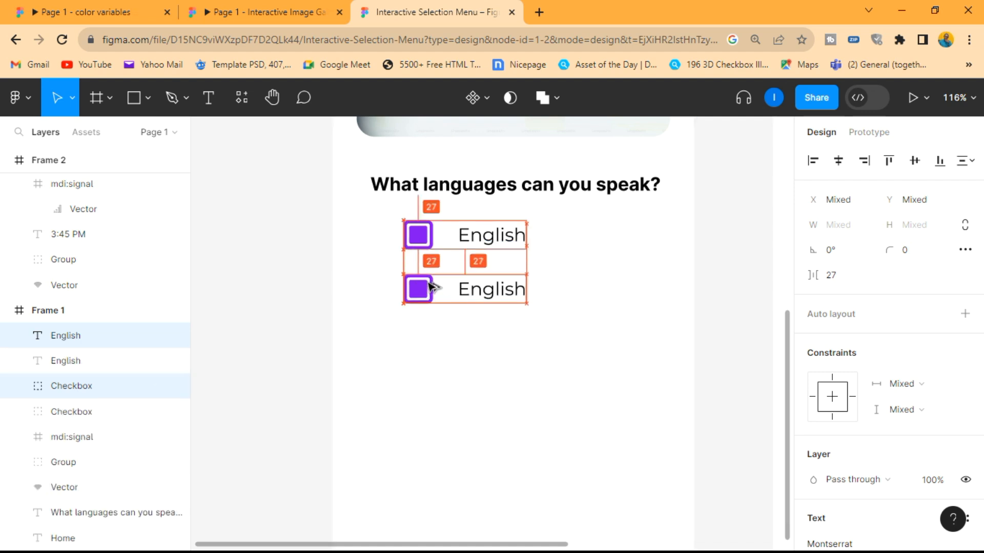
left_click(540, 365)
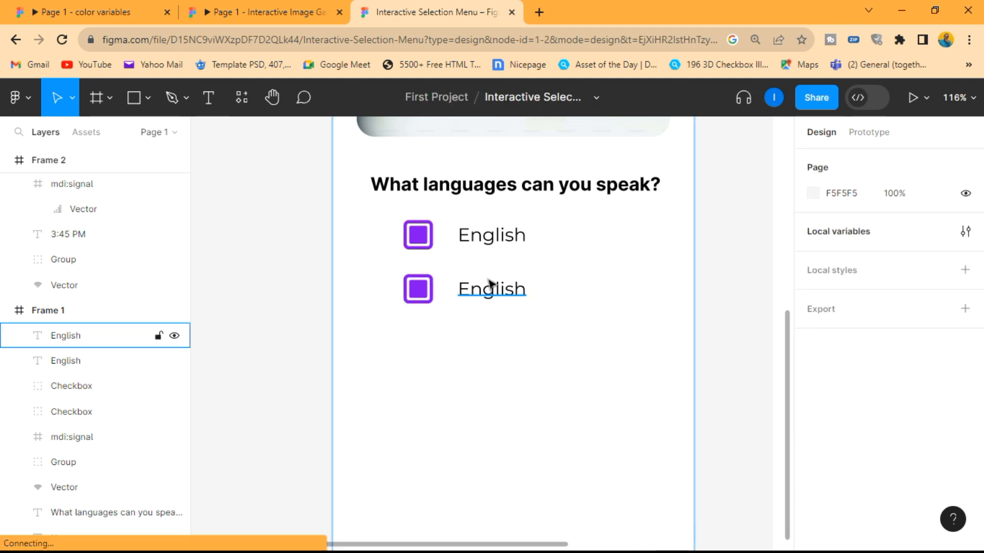
left_click(492, 291)
double_click(496, 294)
type("Ma")
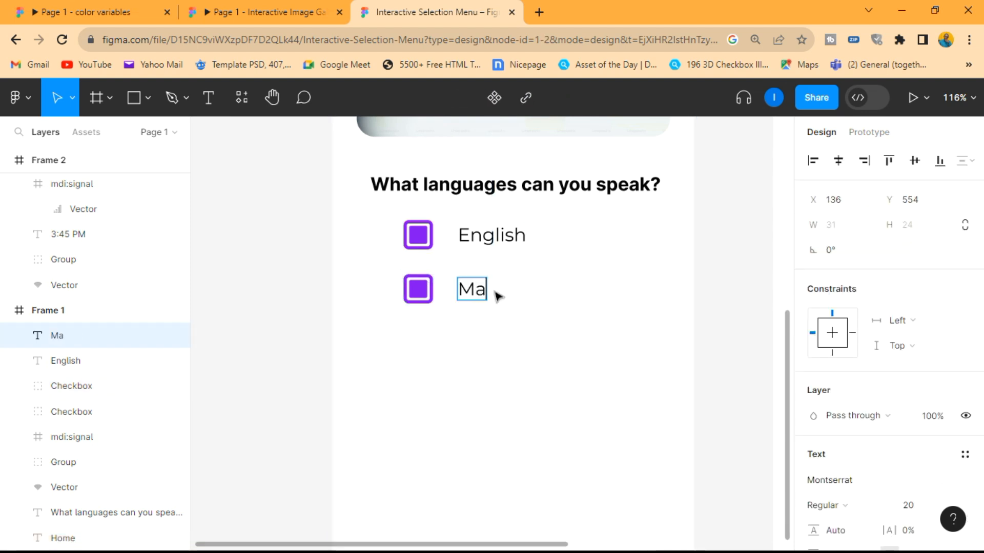
type("ndarin")
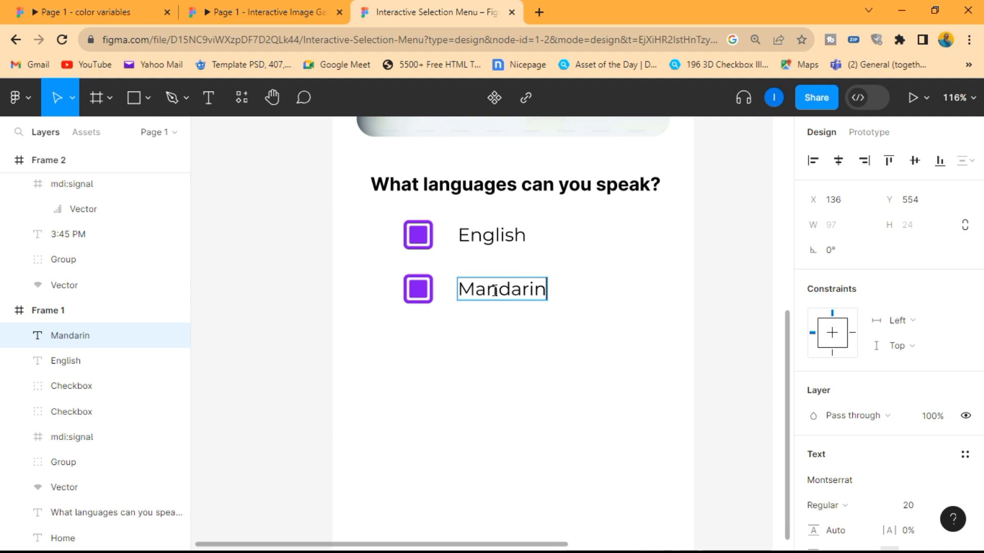
key("Escape")
left_click(577, 329)
- Duplicate the Mandarin checkbox row directly below at equal spacing and change the copy's label to "Portuguese"
left_click_drag(574, 324, 396, 264)
left_click_drag(423, 293, 429, 353)
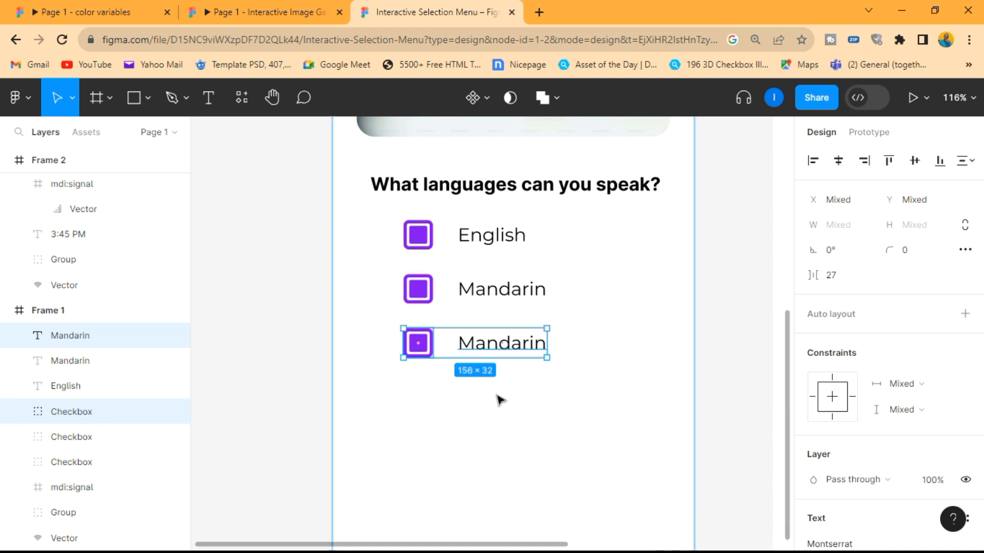
left_click(500, 398)
double_click(495, 350)
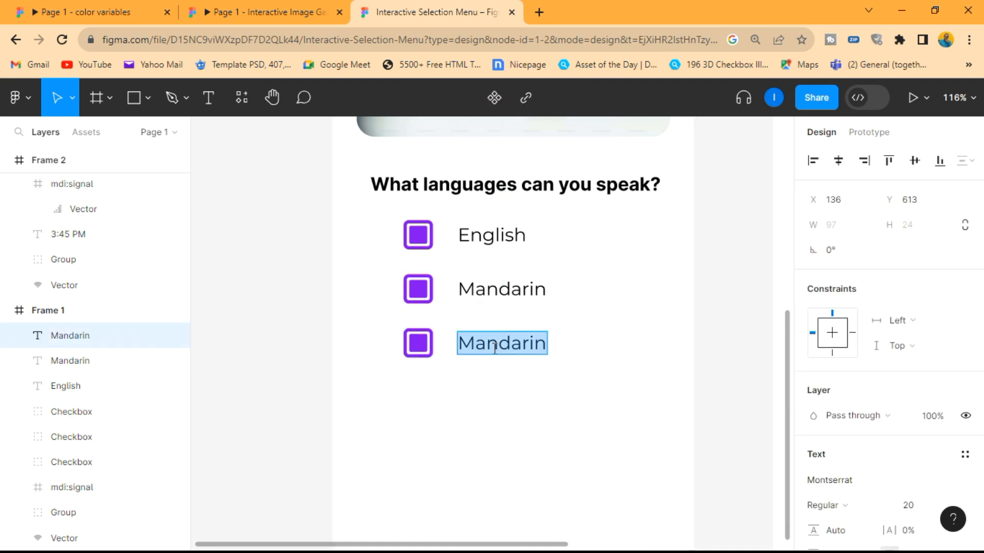
type("Po")
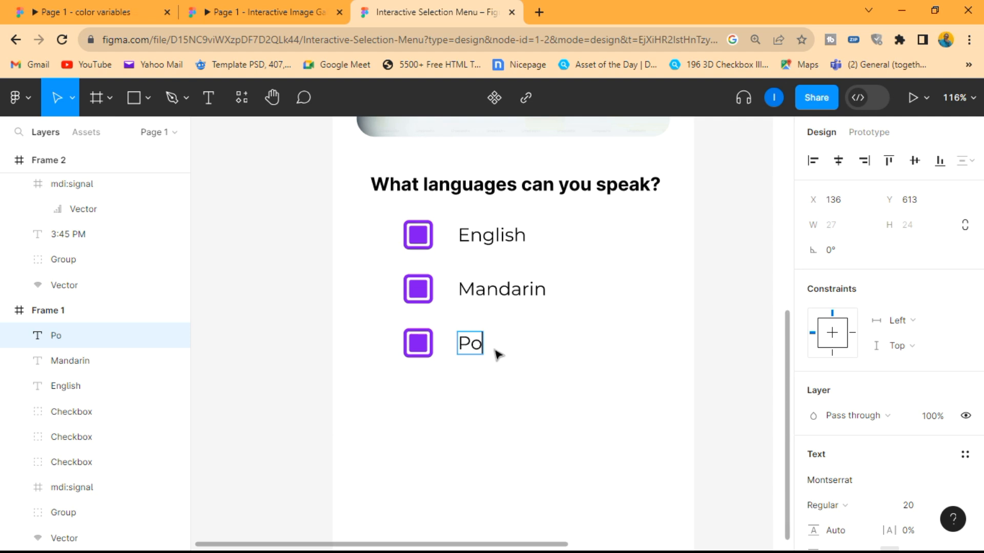
type("rtuguese")
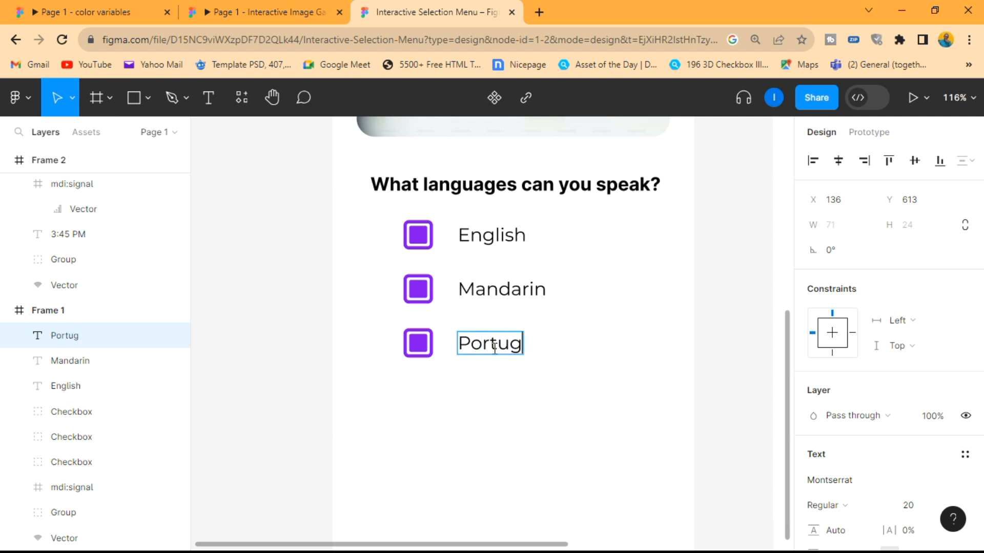
left_click(512, 397)
- Duplicate the Portuguese checkbox row with a gap of 27 below it and change the copy's label to "French"
left_click_drag(567, 374, 380, 318)
left_click_drag(494, 346, 496, 397, "alt")
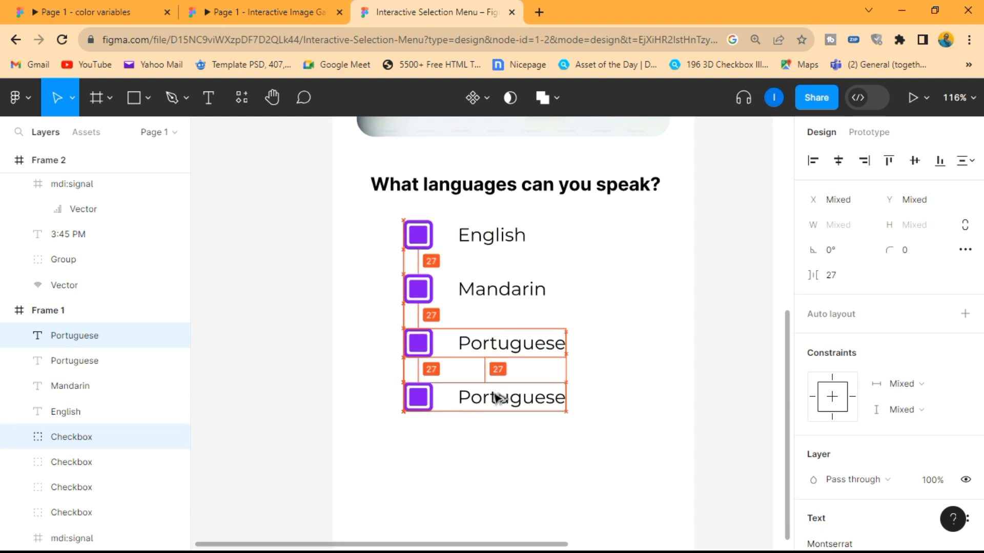
left_click(500, 399)
type("French")
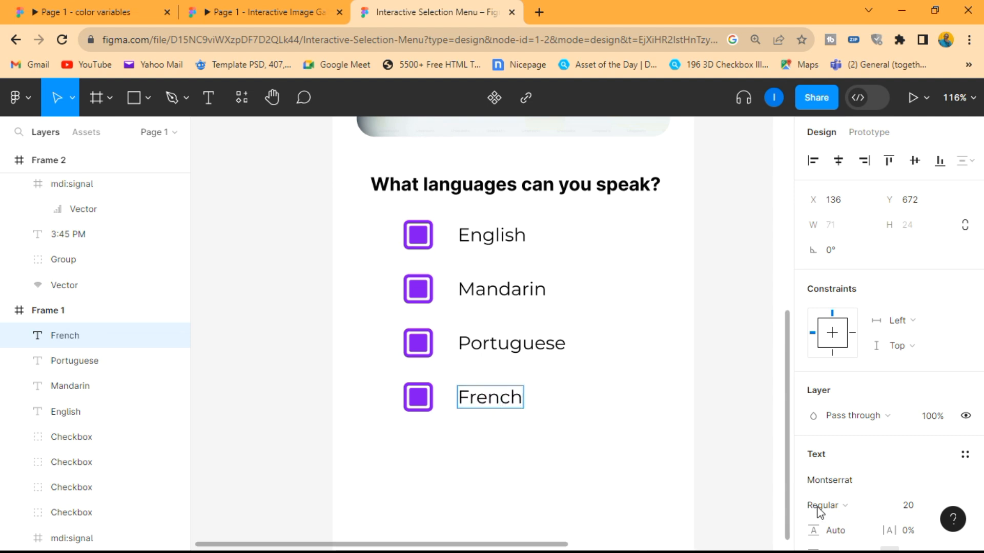
left_click(573, 451)
- Draw a rectangle of about 93 by 30 below the French row in Frame 1
scroll(574, 450, "down", 2, "ctrl")
scroll(575, 452, "down", 3)
scroll(569, 346, "up", 2)
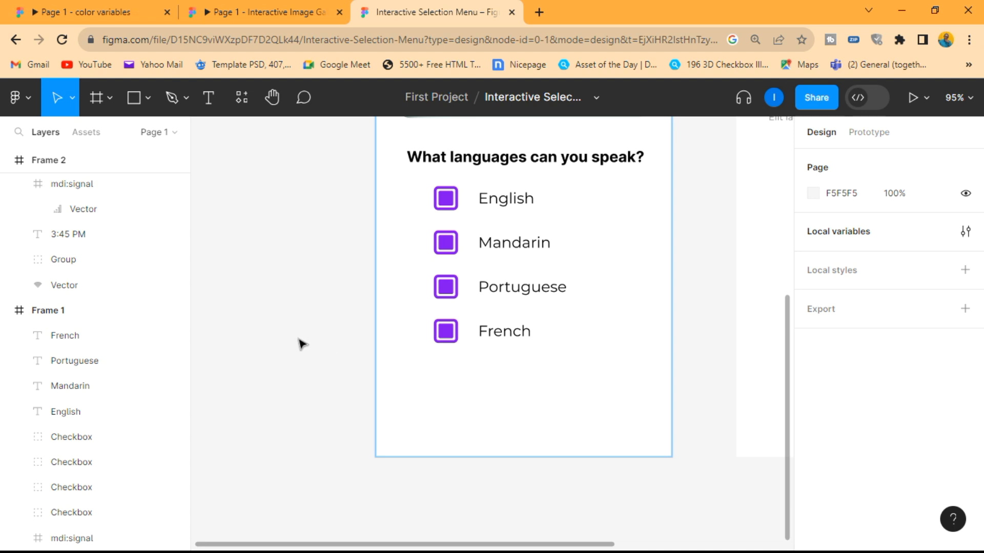
left_click(134, 97)
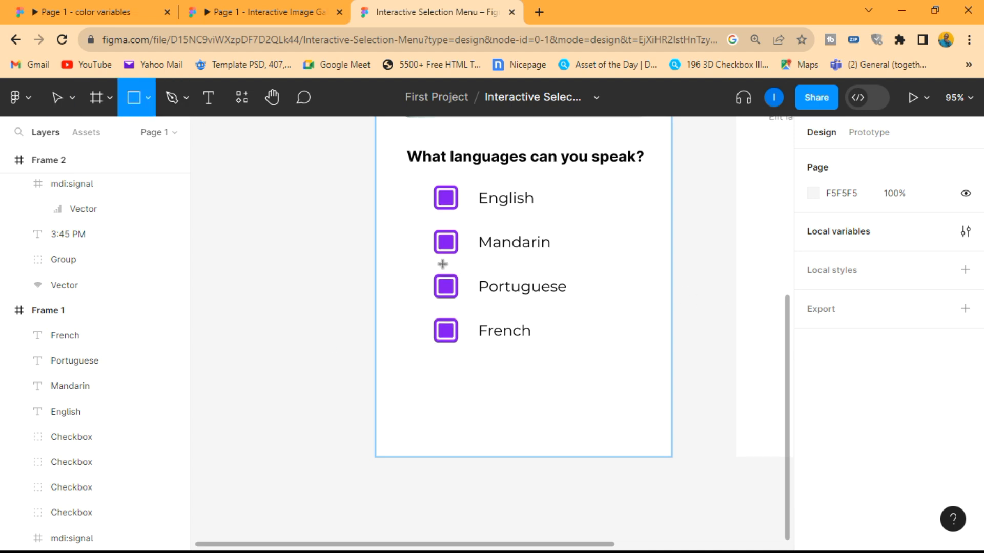
left_click_drag(417, 378, 488, 400)
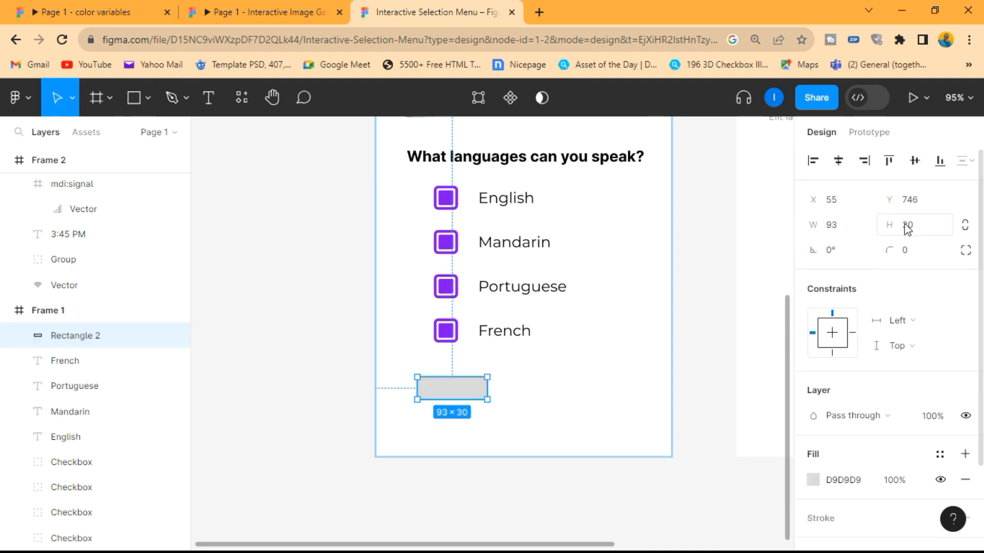
- Set the new rectangle's width to 143 and its height to 49
left_click(850, 225)
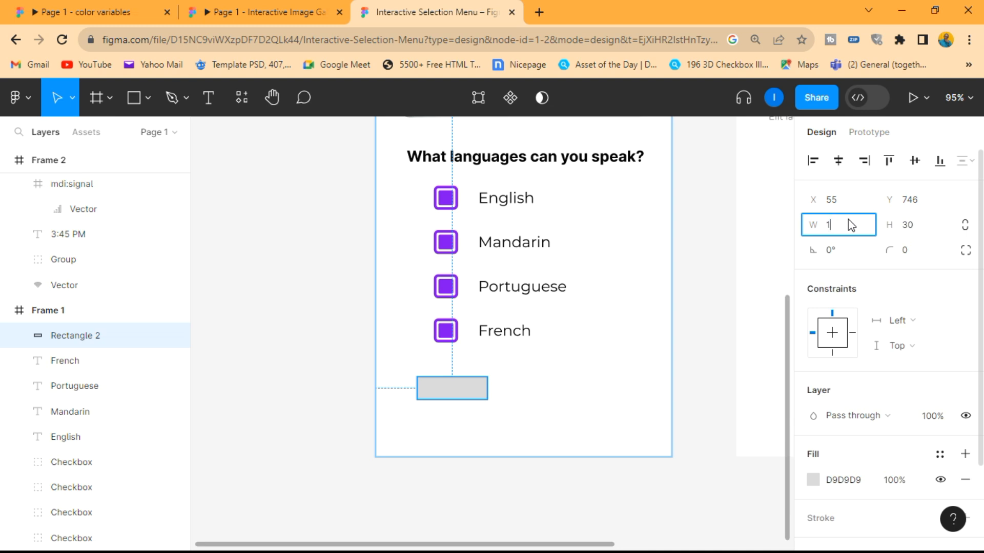
left_click(925, 231)
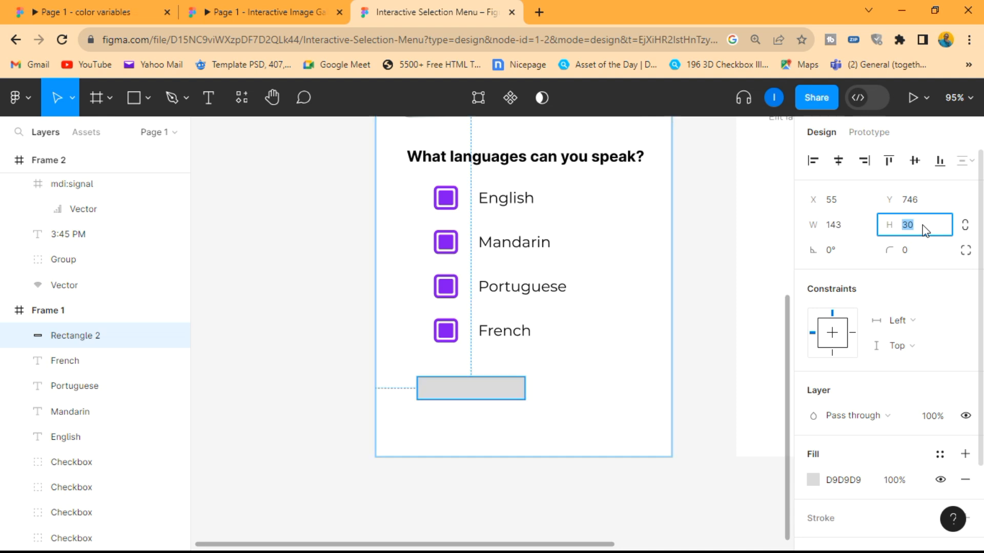
key("Return")
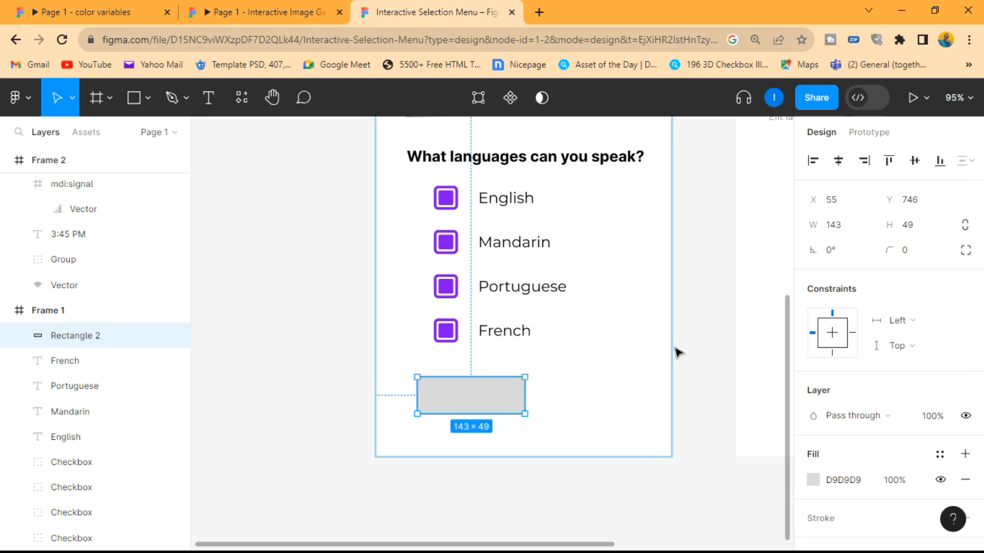
left_click(598, 401)
- Round the corners of the rectangle below the French row with a radius of 25
left_click(505, 402)
left_click(915, 255)
type("2")
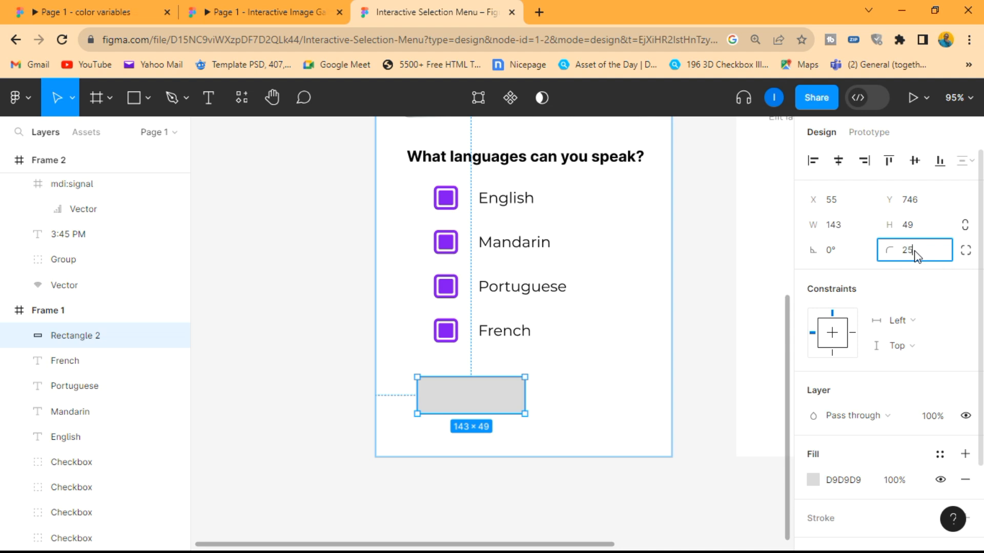
type("5")
key("Return")
left_click(580, 366)
left_click(487, 396)
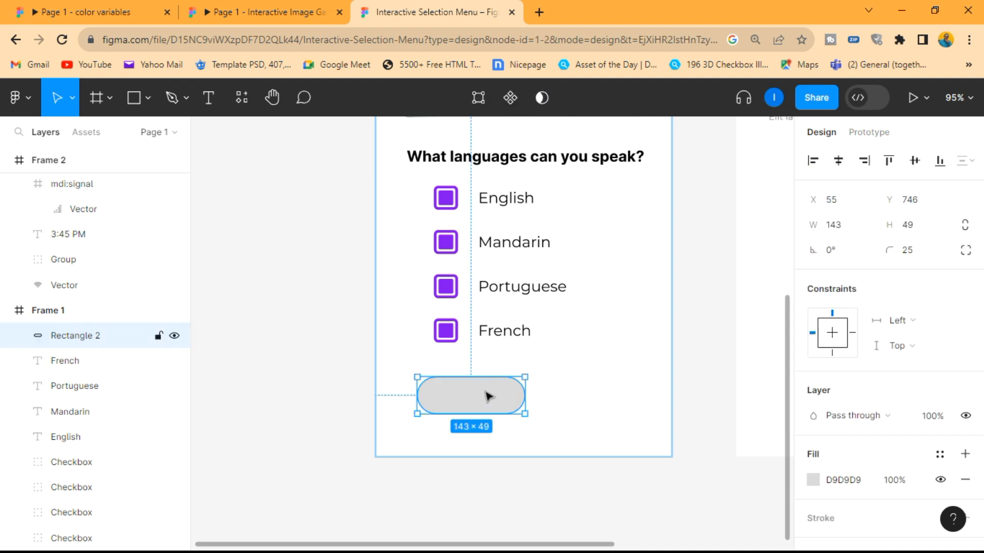
- Fill the rounded rectangle below the French row with the purple sampled from the French checkbox
left_click(813, 480)
left_click(626, 399)
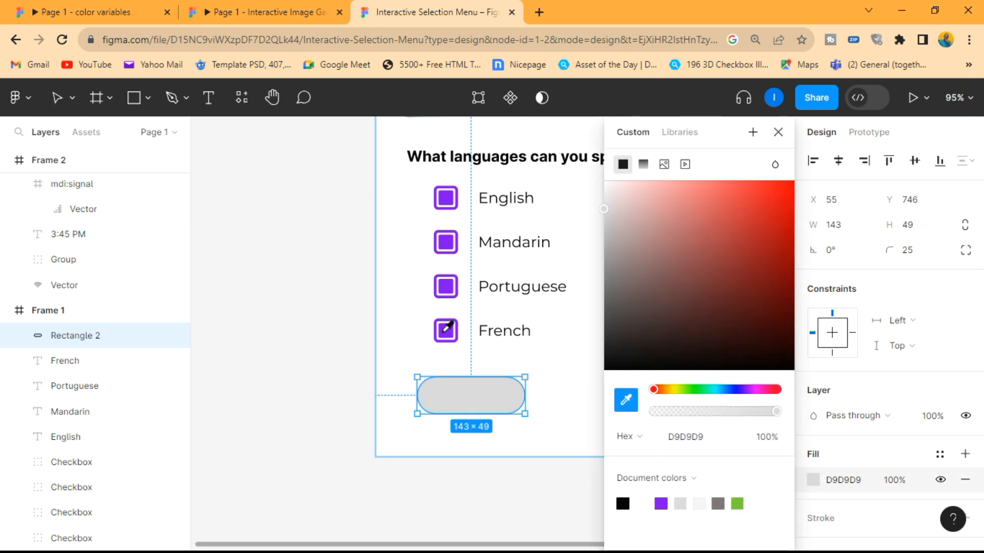
left_click(445, 330)
left_click(778, 133)
left_click(654, 377)
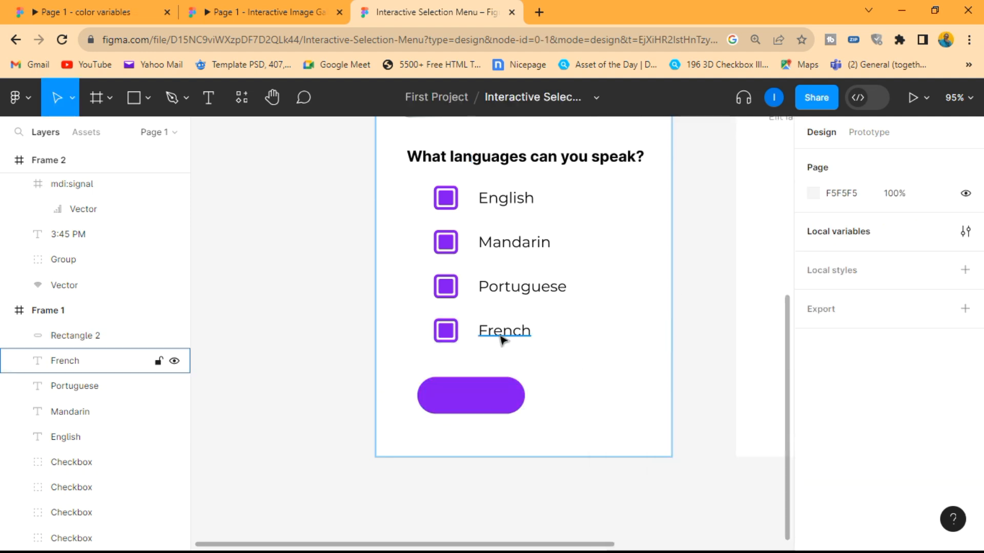
- Duplicate the French label to an empty spot beside the purple rectangle and change the copy's text to "Apply"
left_click(501, 336)
left_click_drag(504, 336, 578, 428)
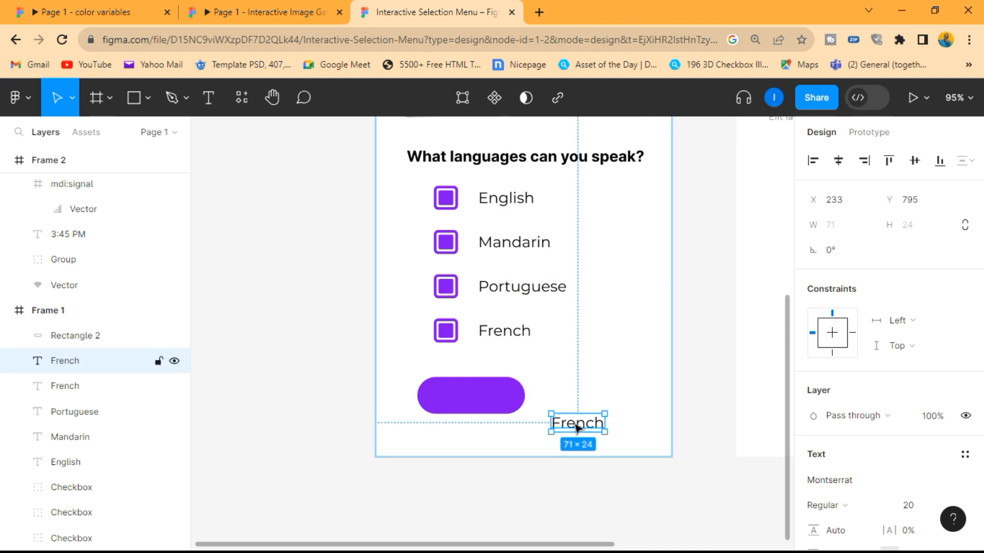
double_click(576, 423)
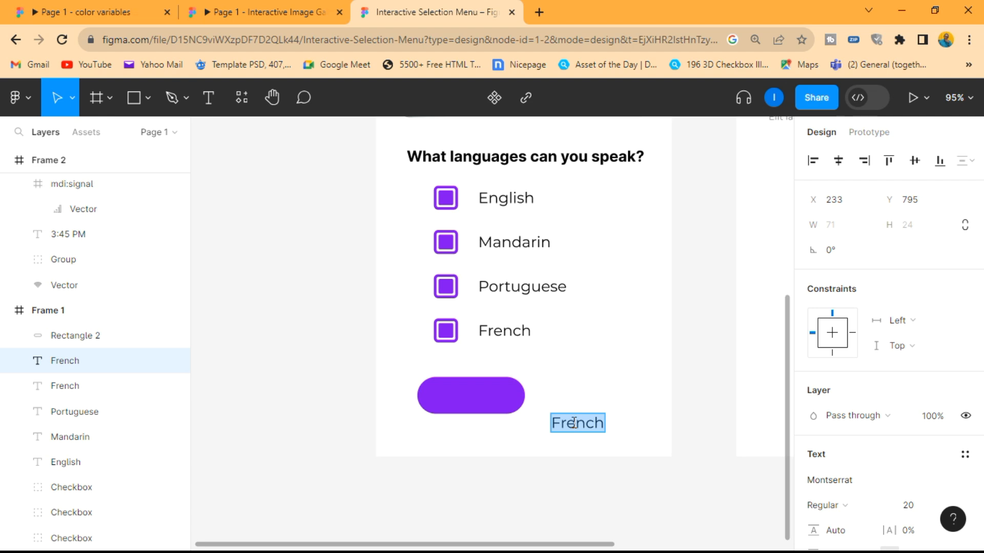
type("Apply")
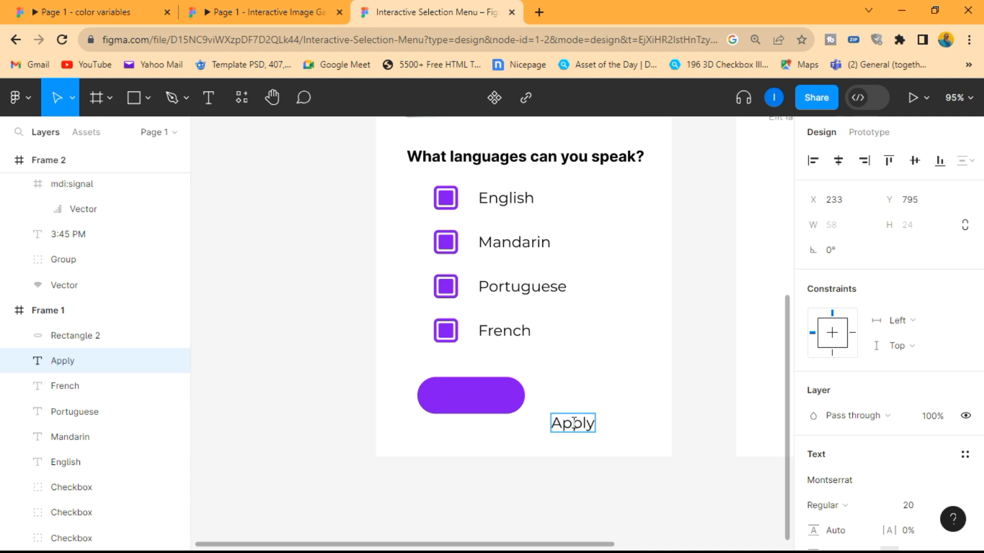
key("Escape")
- Move the Apply text onto the purple rectangle and bring it to the front
left_click_drag(579, 424, 463, 403)
right_click(464, 403)
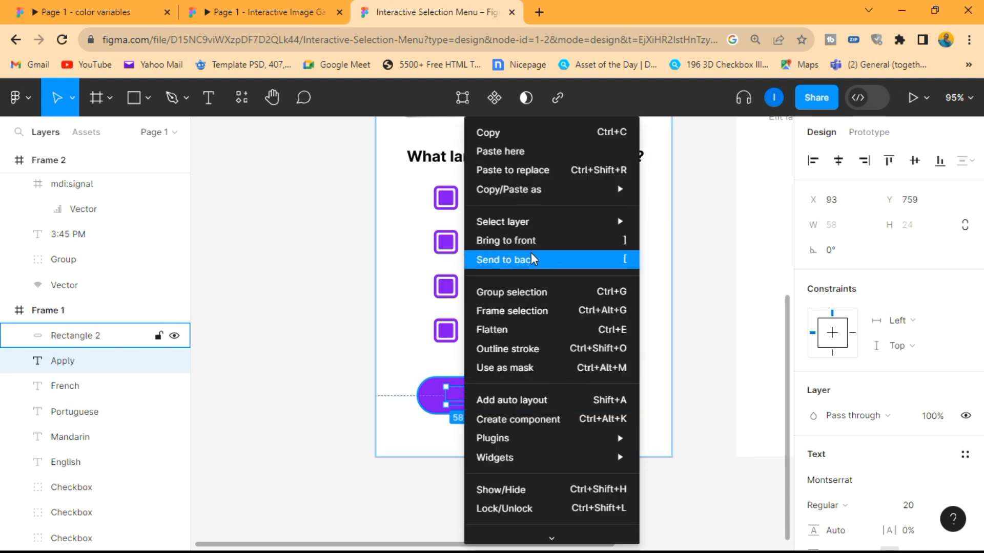
left_click(512, 240)
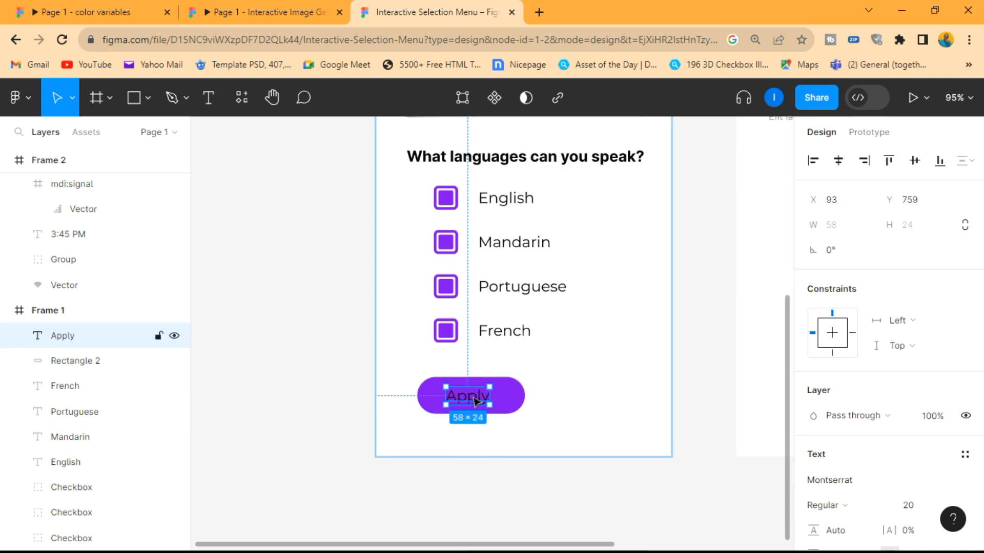
- Set the Apply text's fill color to FFFFFF
scroll(871, 446, "down", 3)
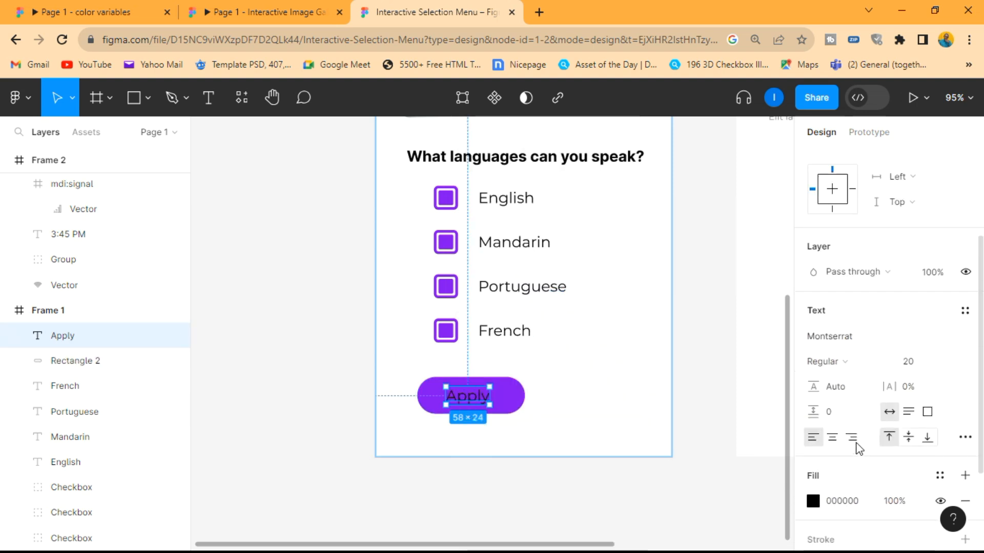
left_click(813, 501)
type("ffffff")
key("Return")
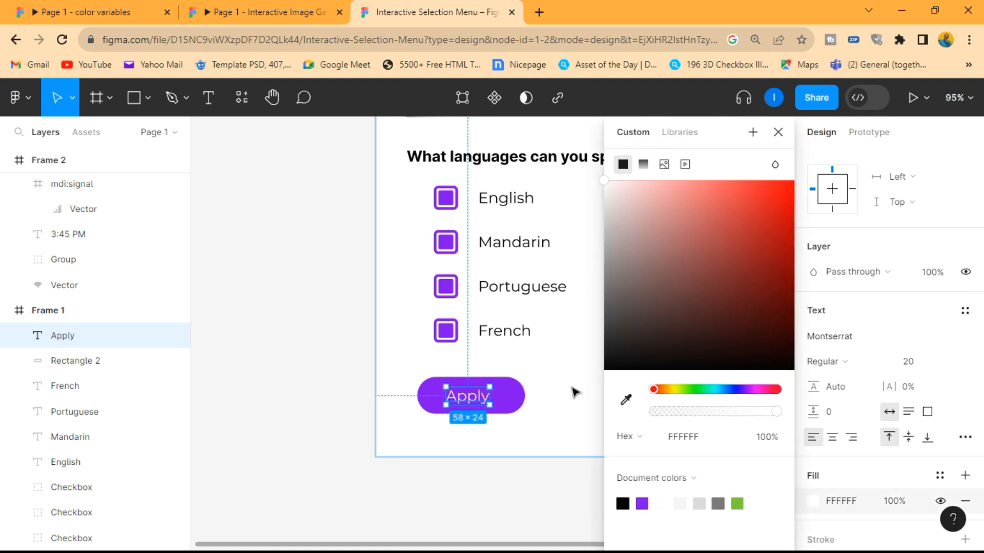
left_click(576, 391)
- Set the Apply text's font weight to Medium and its size to 15
scroll(481, 388, "up", 2)
left_click(480, 392)
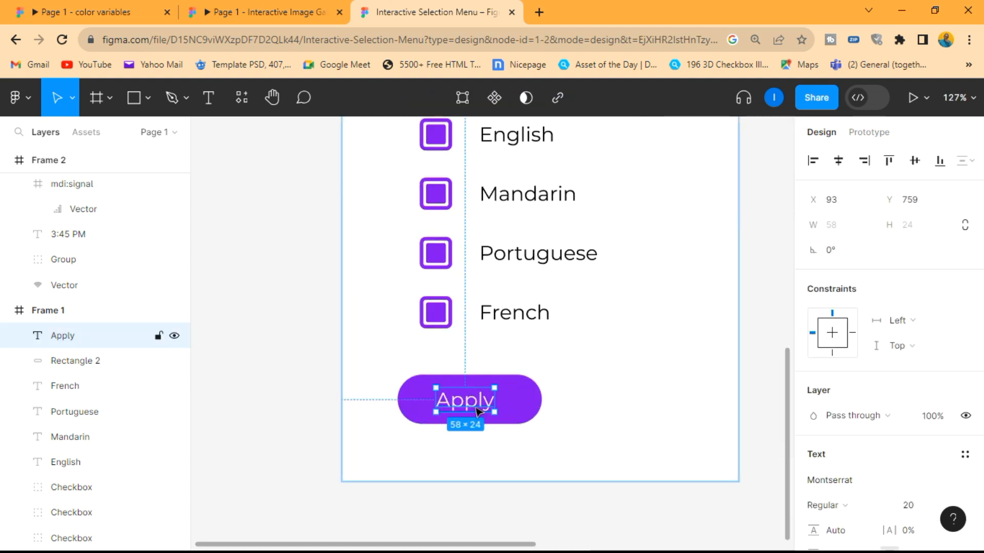
scroll(479, 404, "up", 2)
left_click(849, 505)
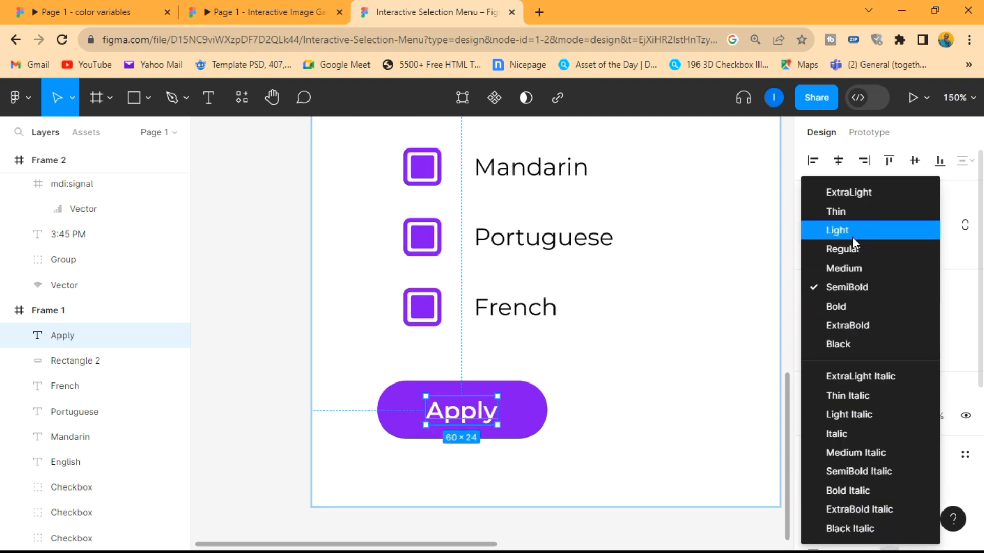
left_click(854, 267)
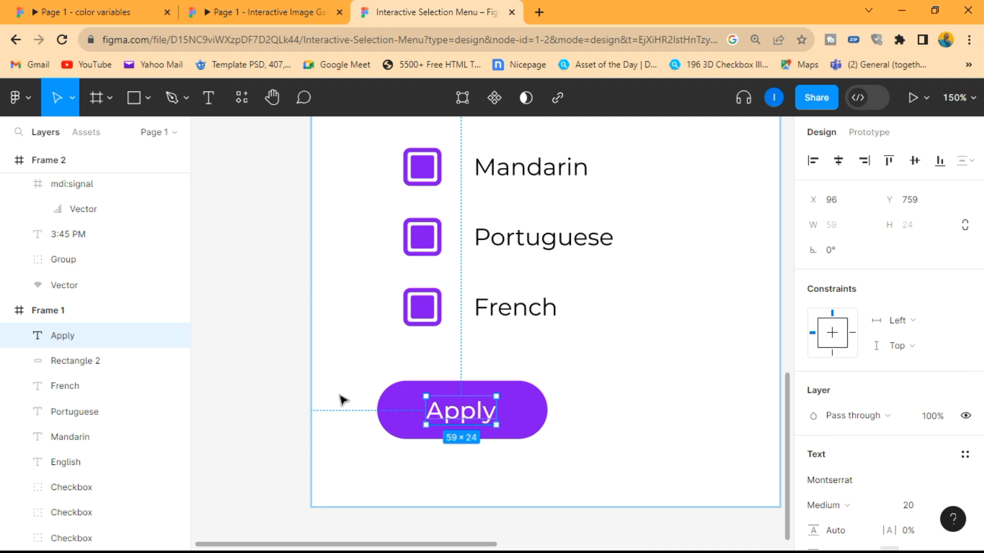
left_click(908, 506)
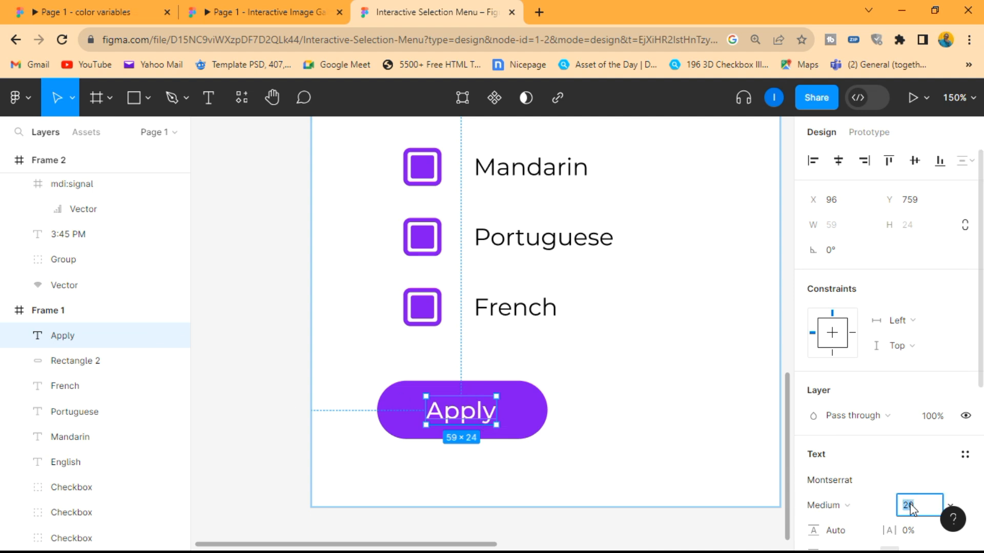
type("15")
key("Return")
left_click(539, 451)
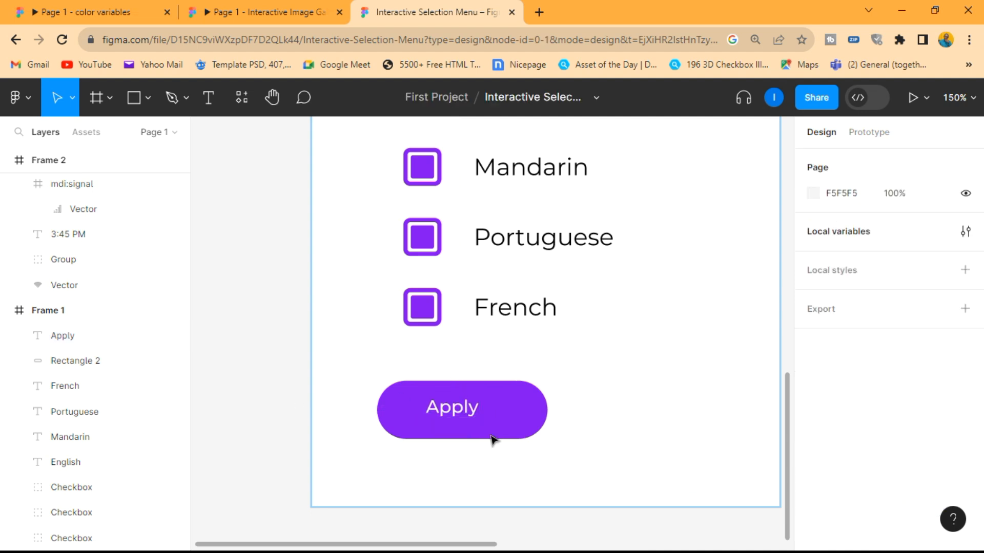
- Center the Apply text inside the purple button
left_click_drag(450, 409, 471, 408)
left_click(564, 409)
scroll(565, 408, "down", 3)
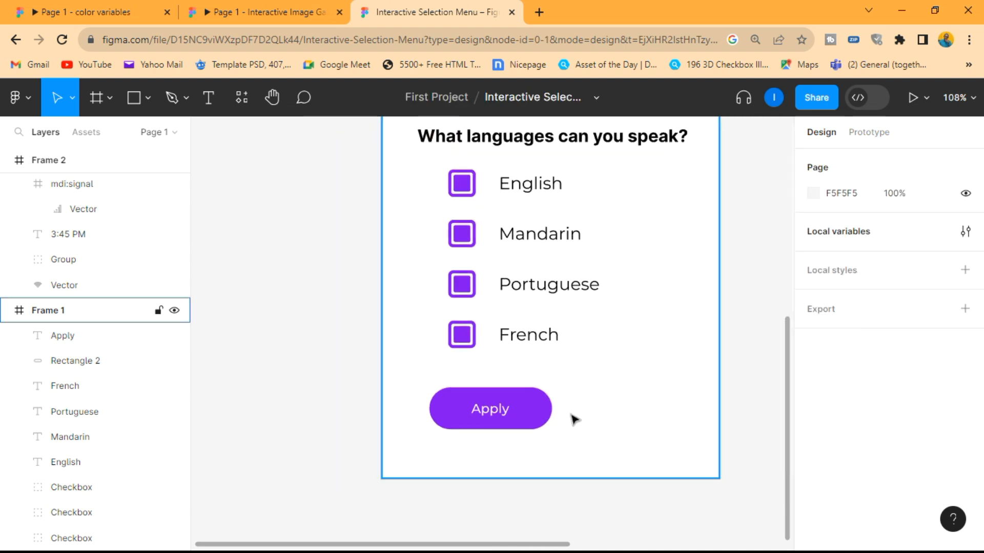
- Duplicate the Apply button with its label and place the copy to the right of the original
scroll(574, 419, "up", 1)
left_click_drag(575, 438, 413, 375)
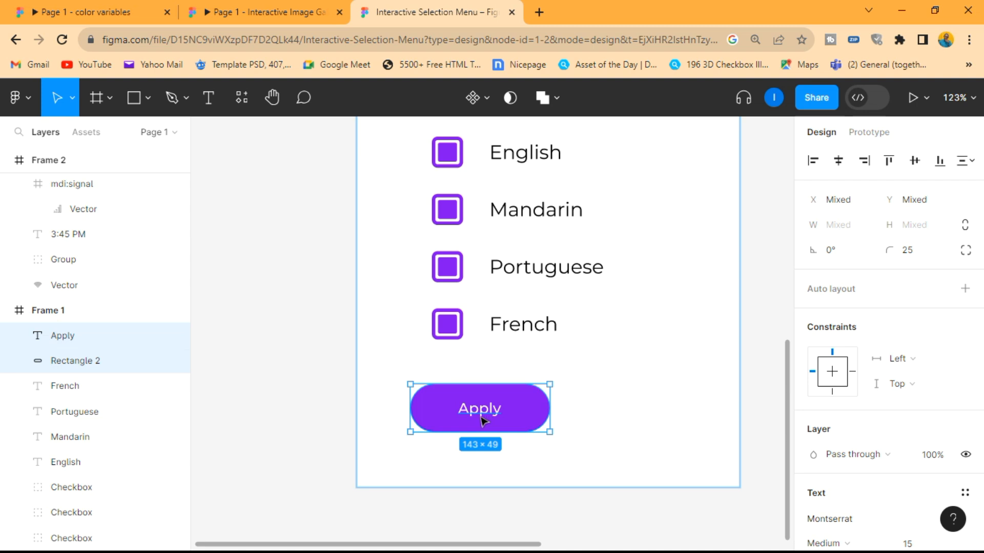
left_click_drag(481, 420, 637, 424)
left_click(700, 446)
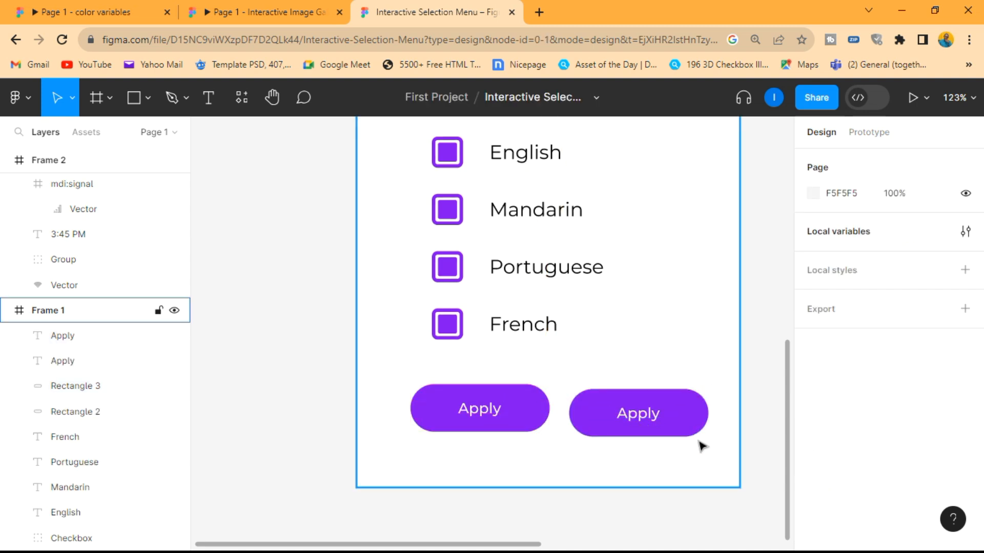
- Change the label of the duplicated button to "Cancel"
scroll(659, 410, "up", 2)
left_click(621, 407)
double_click(622, 408)
type("CAnce")
key("BackSpace")
key("BackSpace")
key("BackSpace")
key("BackSpace")
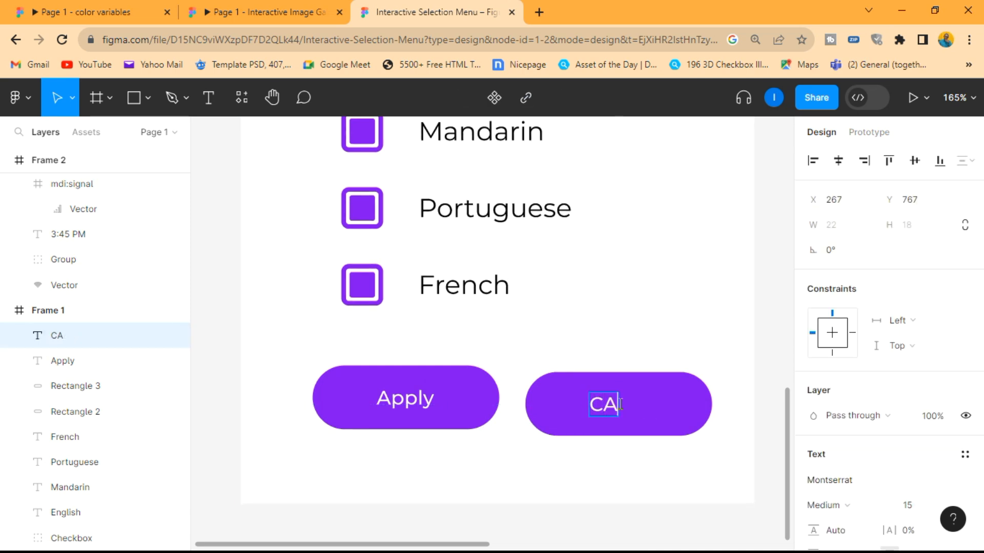
type("ancel")
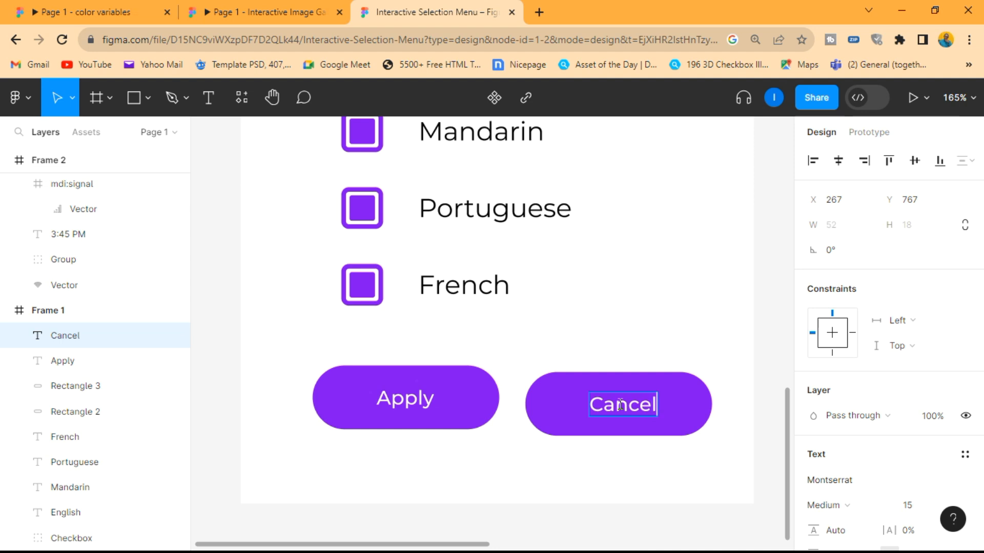
- Set the Cancel button's background fill to the light grey EFEBF3
left_click(703, 405)
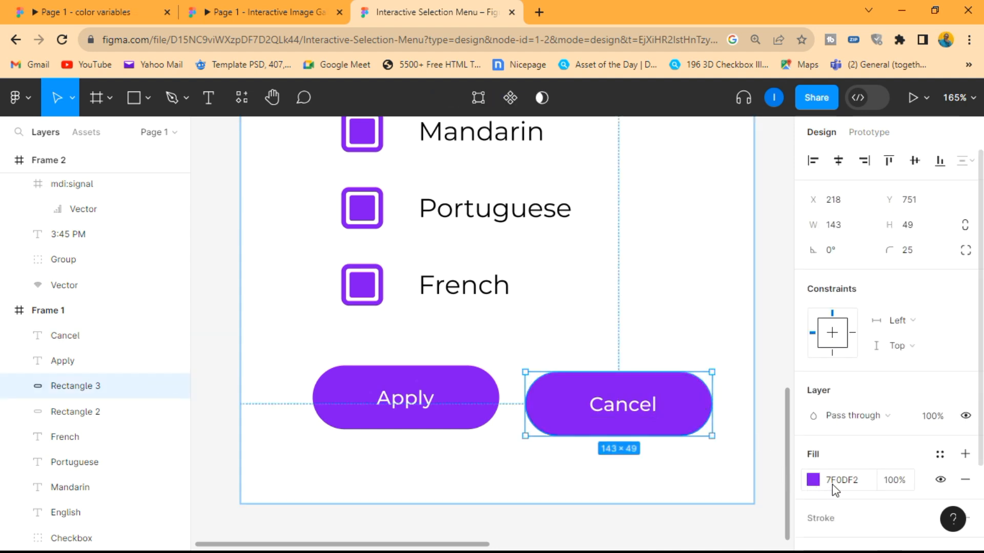
type("EFEBE3")
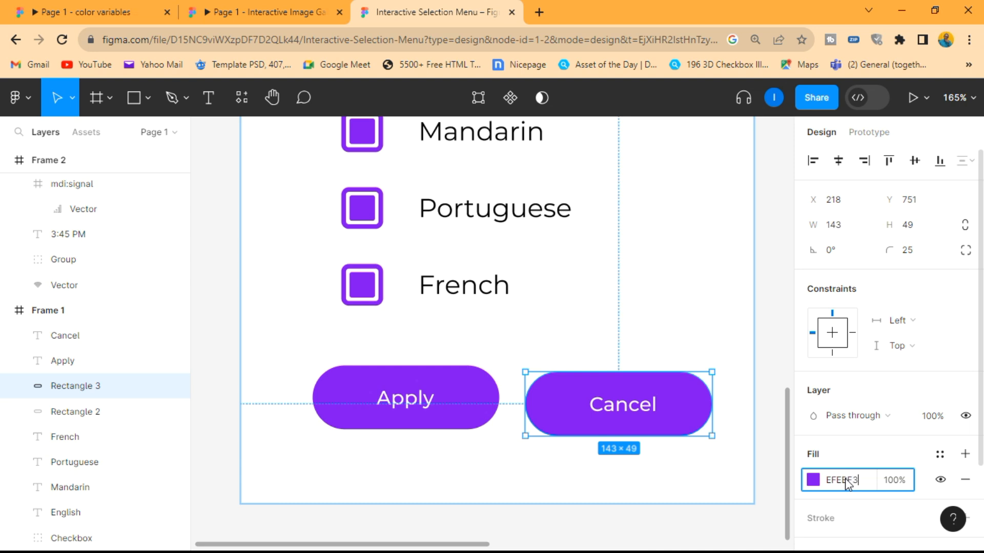
key("Return")
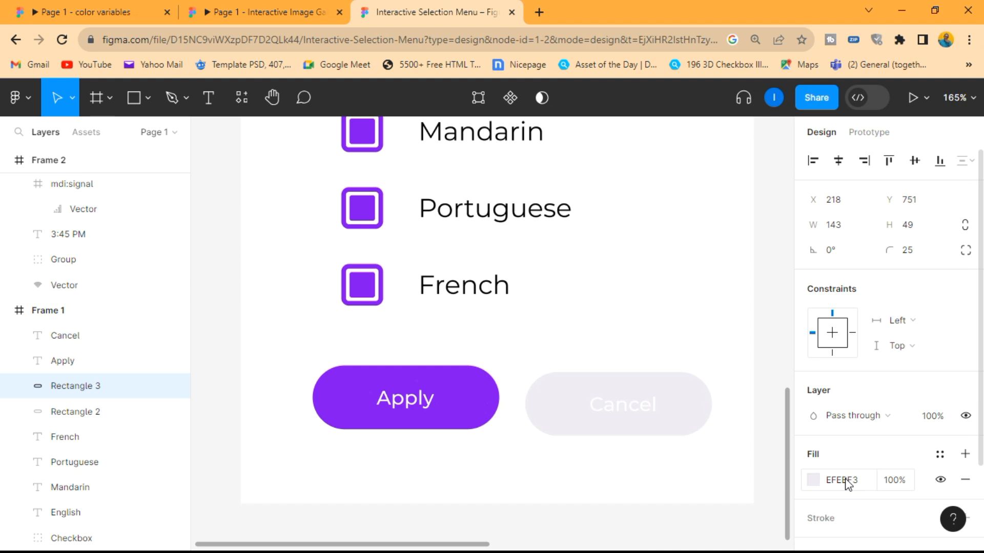
left_click(663, 444)
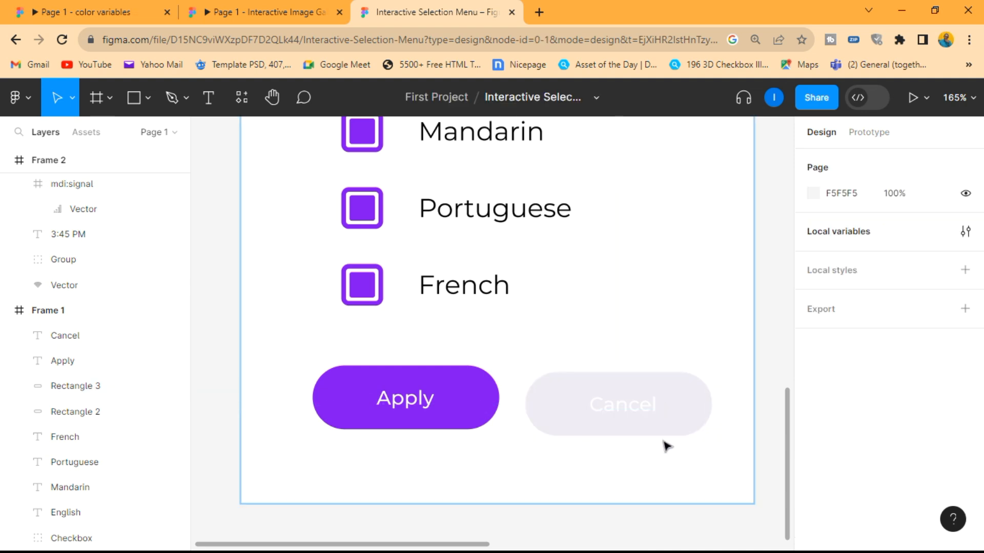
- Change the Cancel label's text color to black, 000000
left_click(635, 416)
scroll(820, 450, "down", 5)
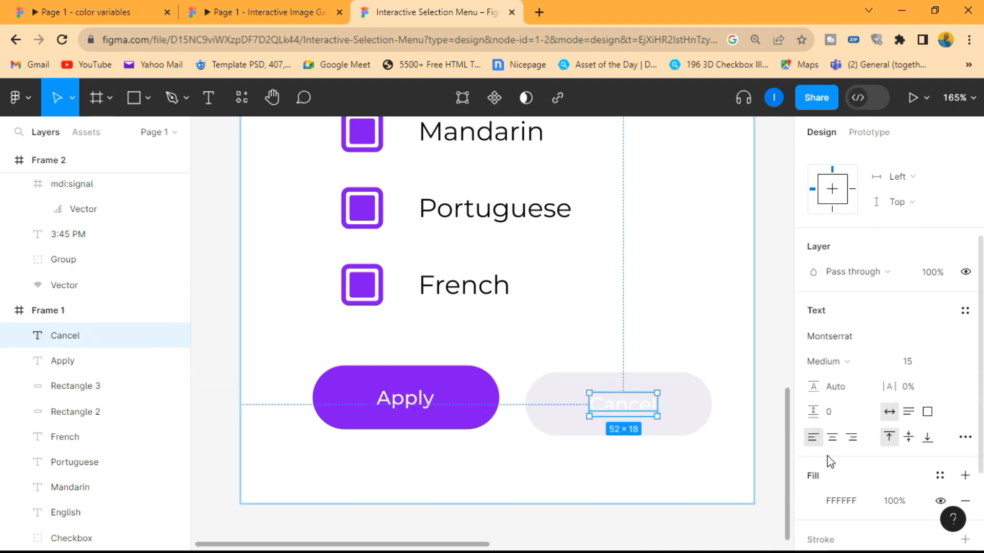
left_click(813, 375)
left_click_drag(630, 287, 607, 384)
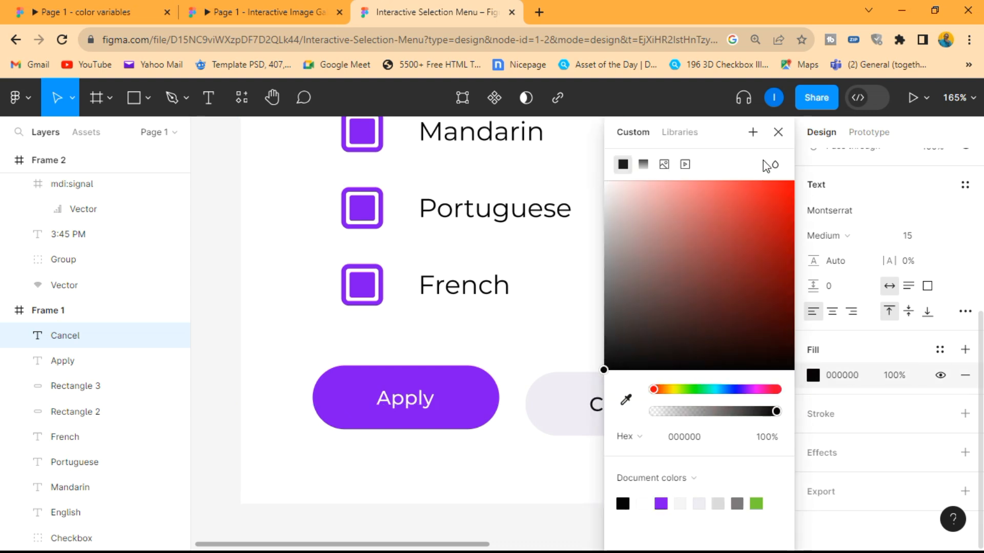
left_click(777, 132)
- Move the Cancel button and its label level with the Apply button
left_click(705, 441)
left_click(581, 410)
left_click(582, 408, "shift")
left_click_drag(593, 406, 597, 401)
left_click(640, 452)
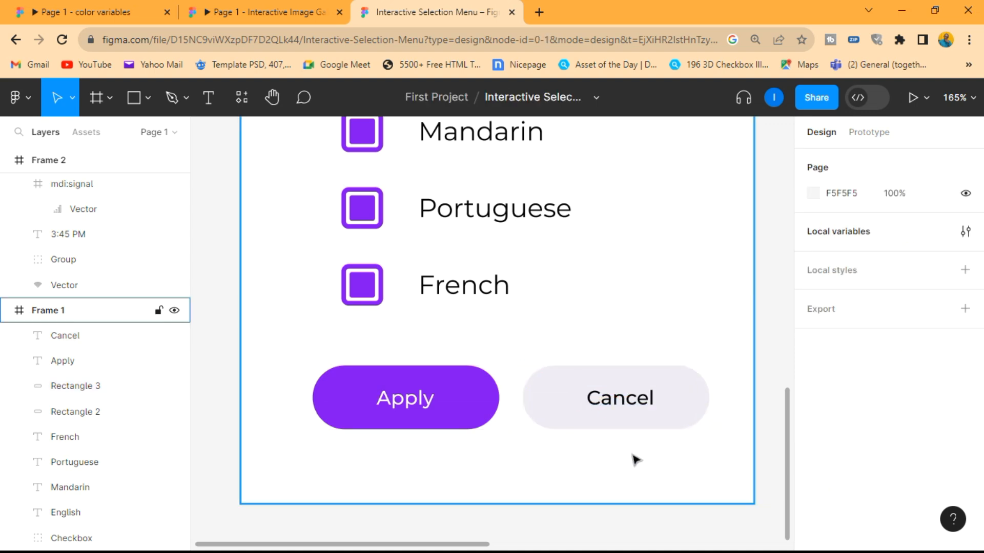
- Move the Apply and Cancel buttons up together to a gap of 31 below the French checkbox
scroll(632, 459, "down", 5)
scroll(612, 471, "down", 3)
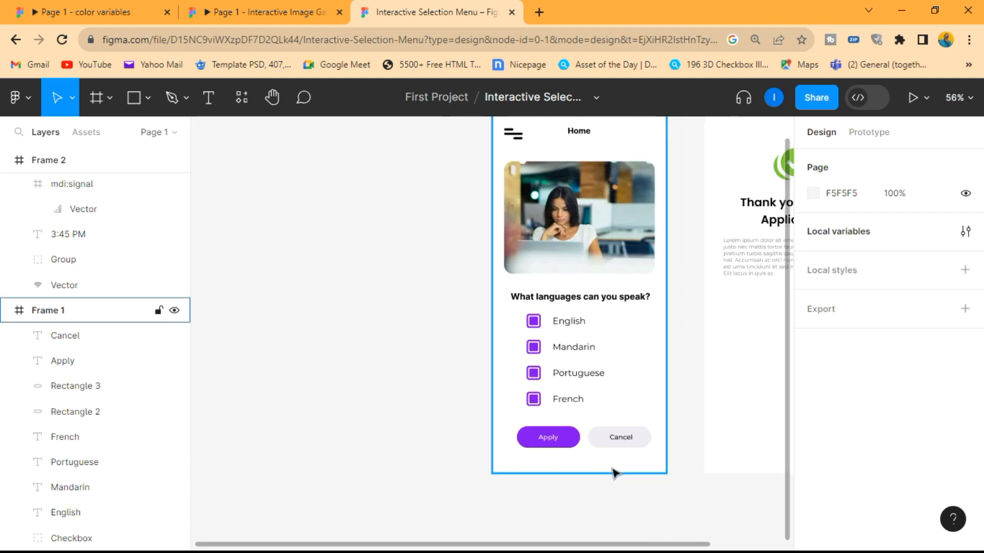
scroll(606, 461, "up", 5)
left_click_drag(718, 456, 393, 351)
left_click_drag(450, 409, 455, 387)
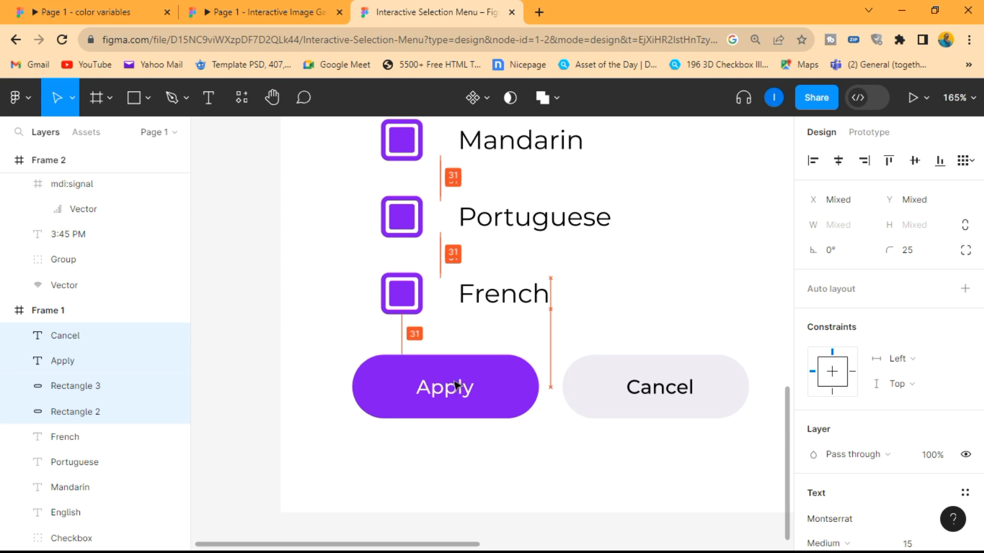
left_click(549, 448)
- Duplicate the Apply button with its label directly below the original with a gap of 12
scroll(548, 447, "down", 4)
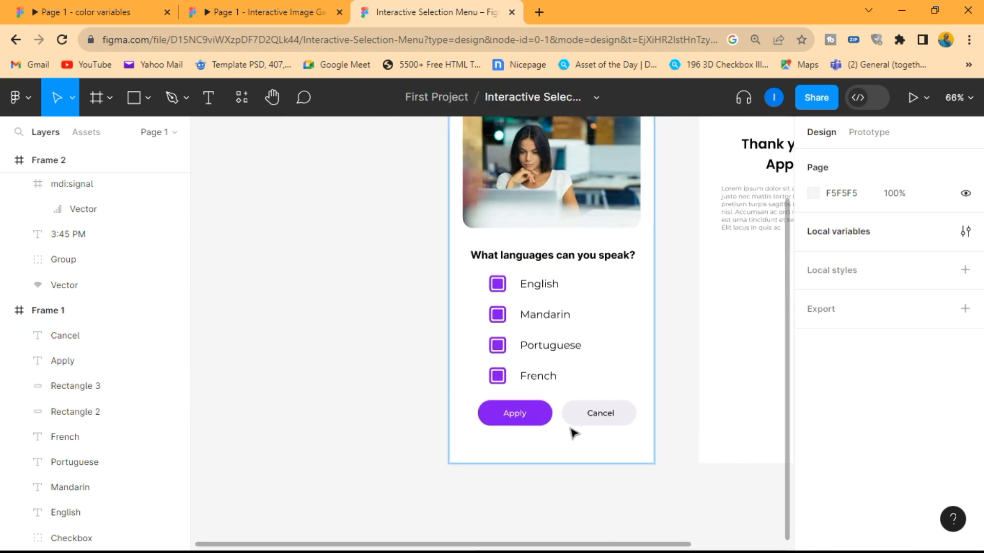
scroll(573, 433, "up", 5)
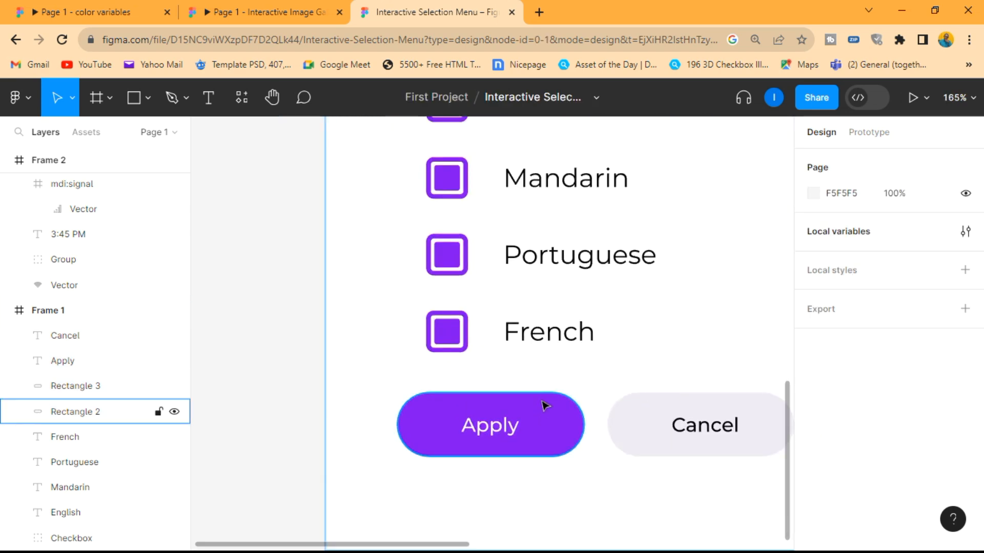
scroll(536, 453, "down", 1)
left_click_drag(564, 467, 422, 378)
scroll(478, 407, "down", 2)
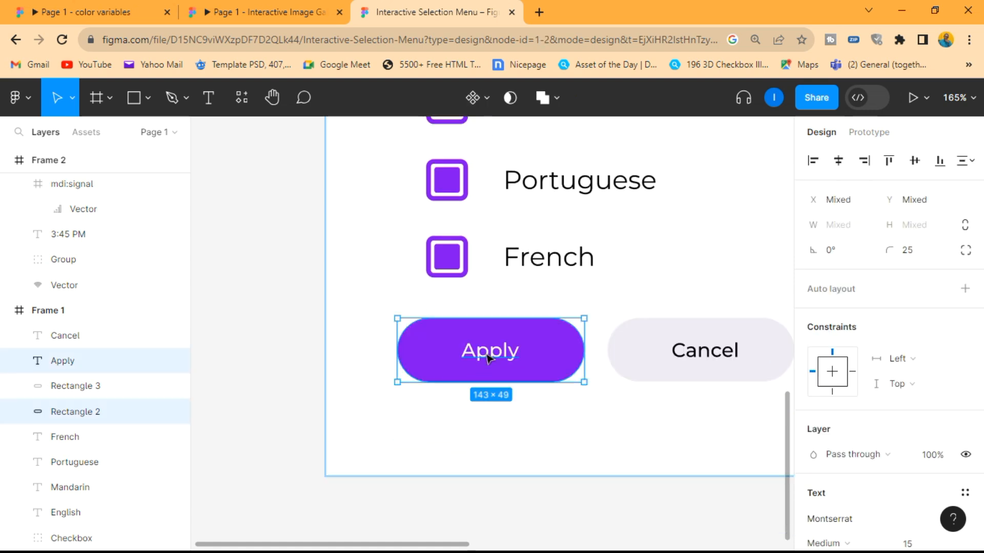
left_click_drag(490, 356, 489, 436)
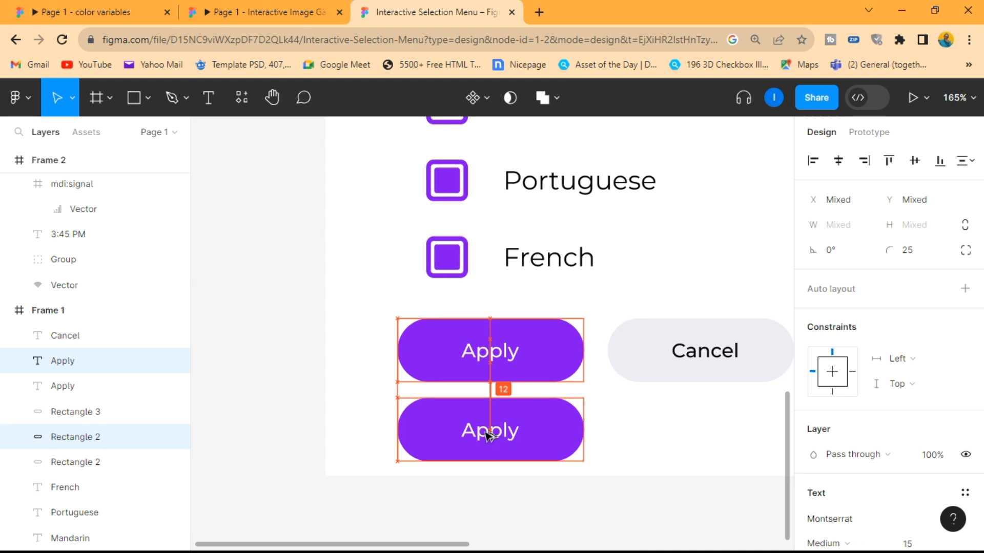
left_click(598, 437)
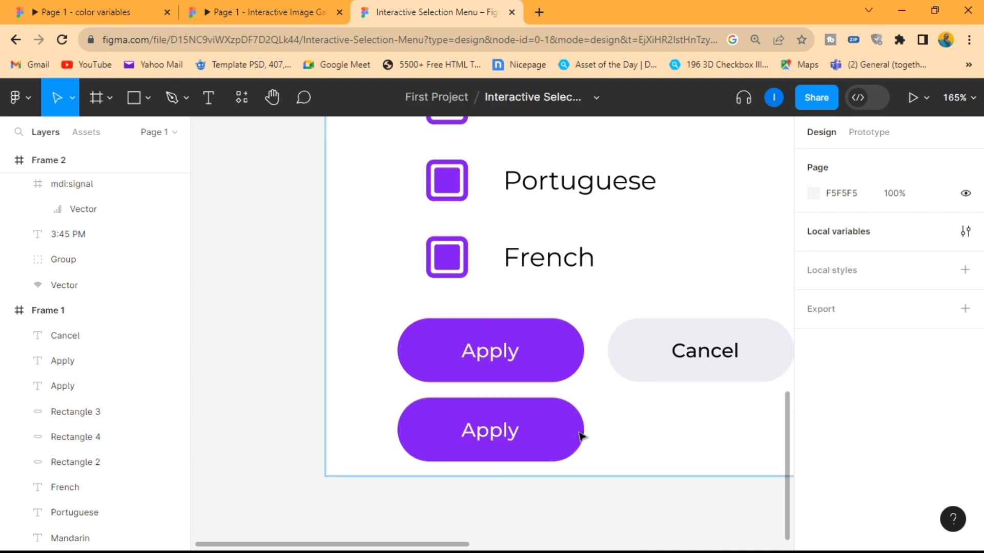
- Set the fill color of the lower Apply button's rectangle to light grey, EAEAEA
left_click(577, 435)
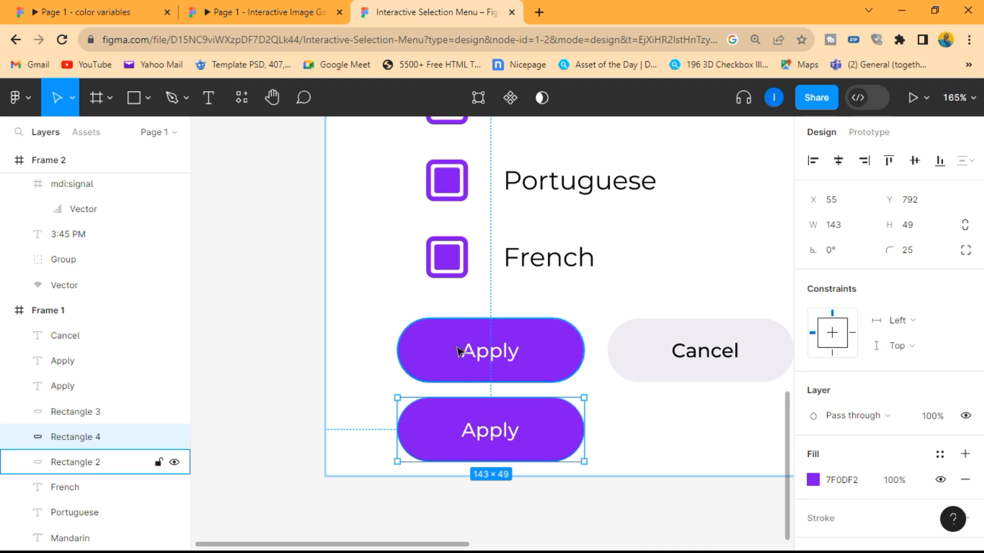
left_click_drag(384, 323, 538, 371)
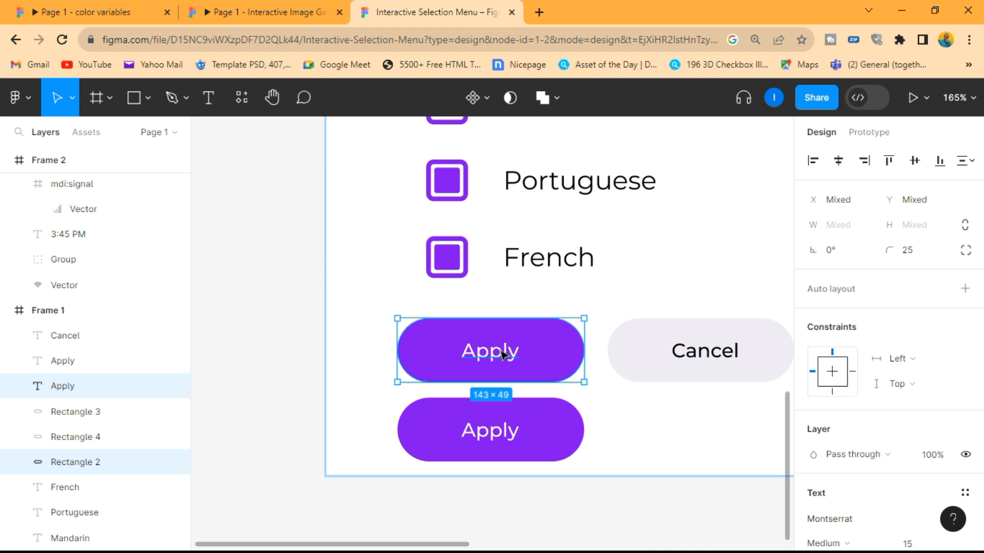
left_click(616, 431)
left_click(575, 433)
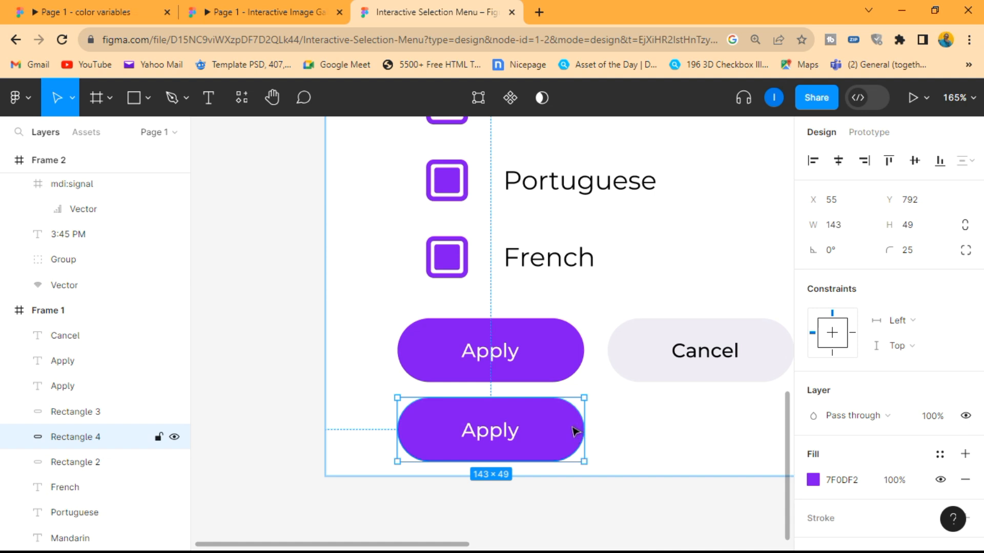
left_click(860, 486)
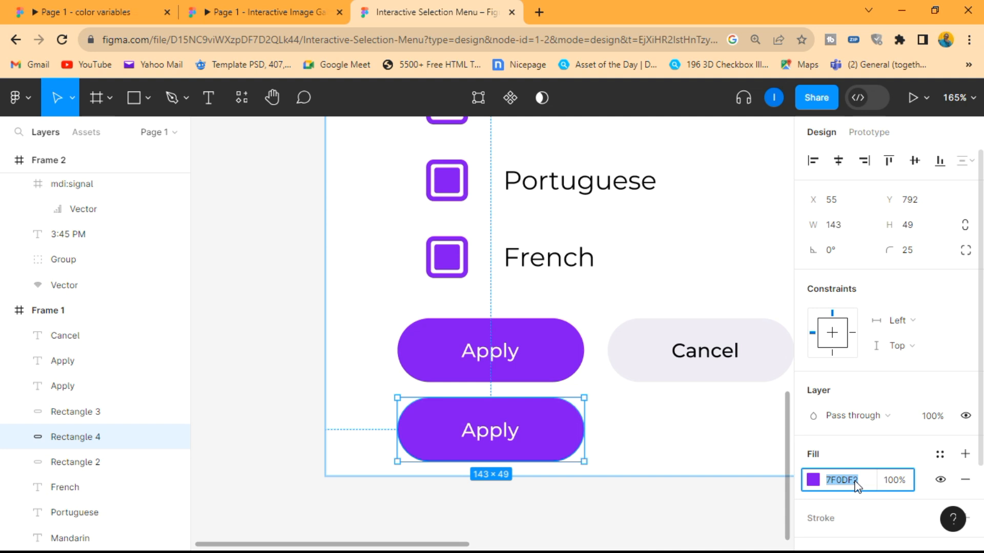
type("EAEAEA")
key("Return")
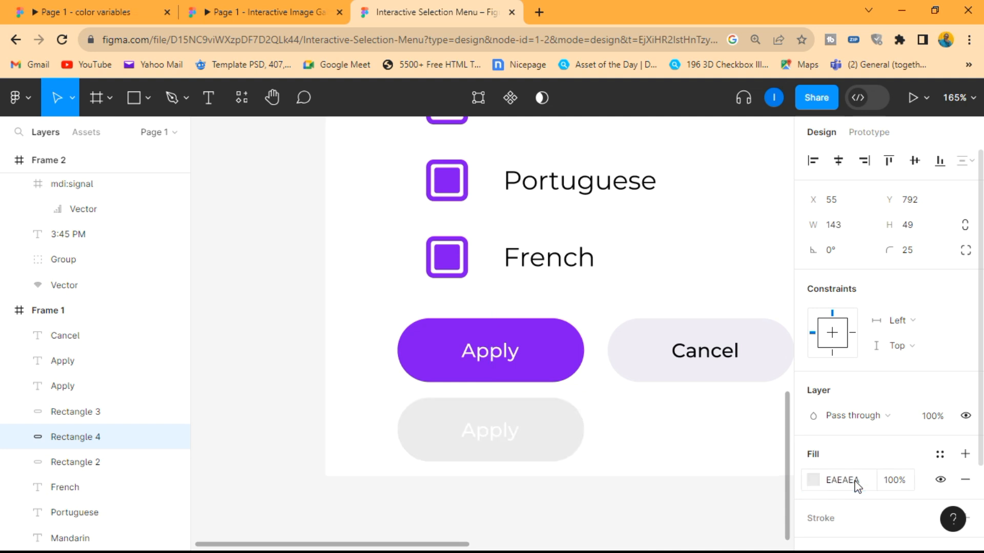
- Set the text color of the lower Apply button's label to grey, 979393
left_click(507, 432)
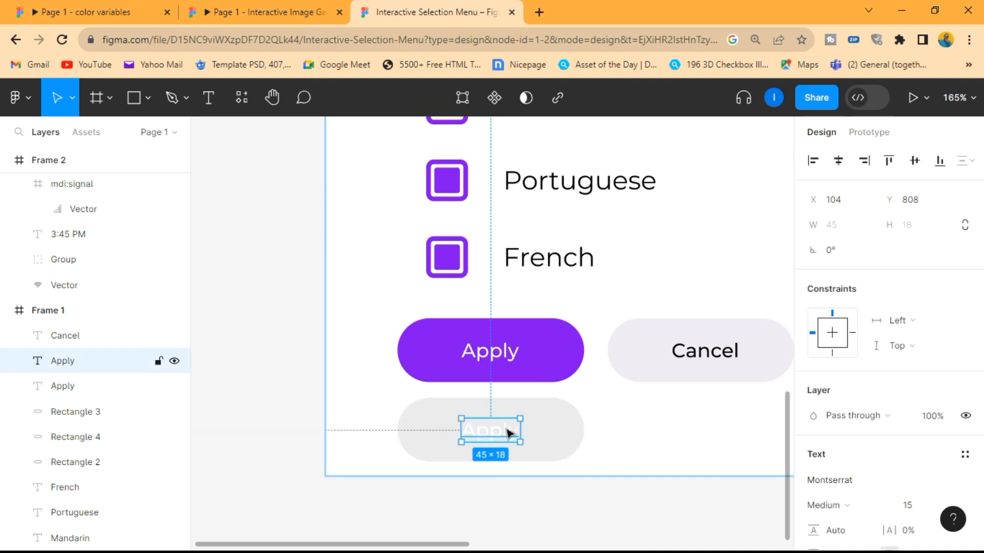
scroll(871, 410, "down", 5)
left_click(849, 380)
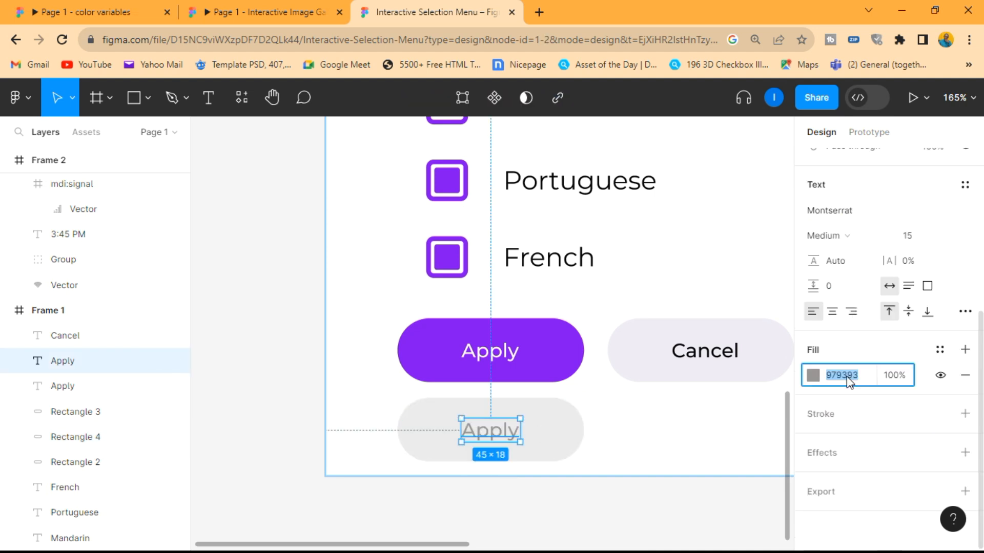
type("979393")
key("Return")
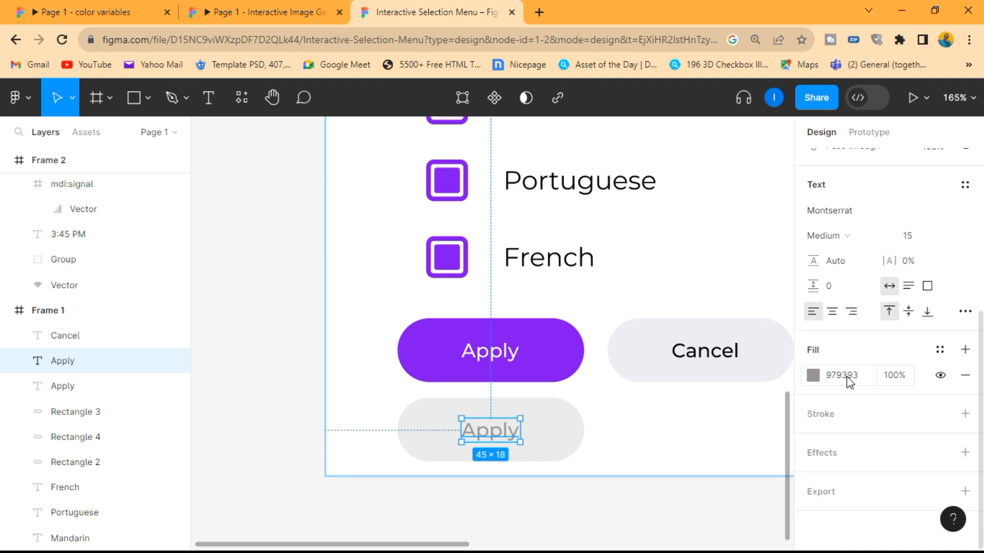
left_click(775, 411)
- Group the grey Apply button with its label and name the group Inactive
scroll(761, 410, "down", 1)
left_click_drag(610, 457, 413, 394)
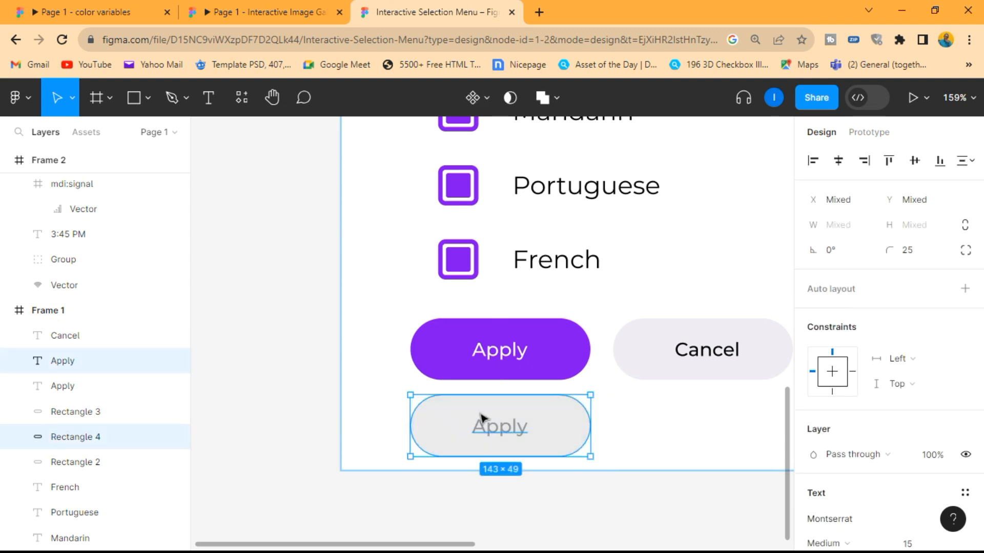
right_click(481, 417)
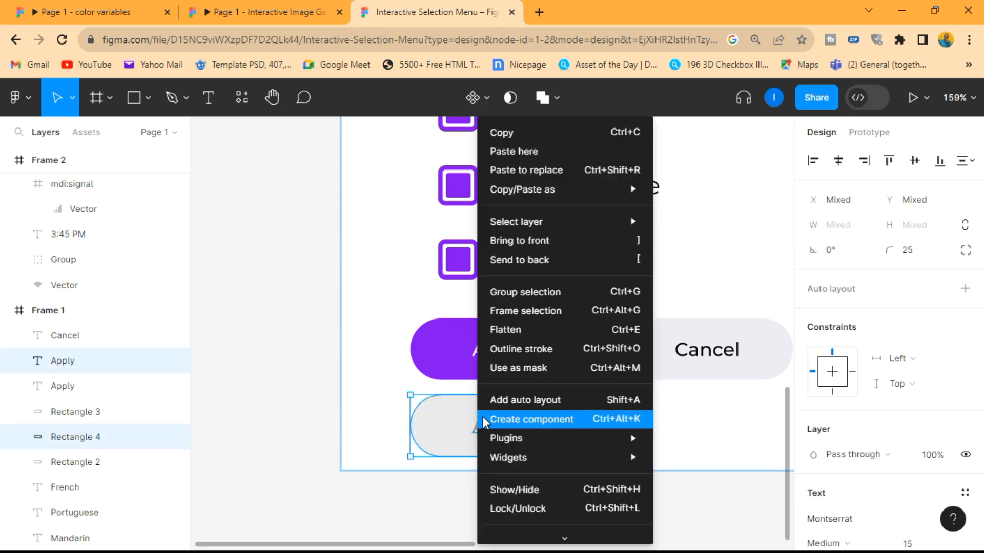
left_click(531, 290)
double_click(65, 361)
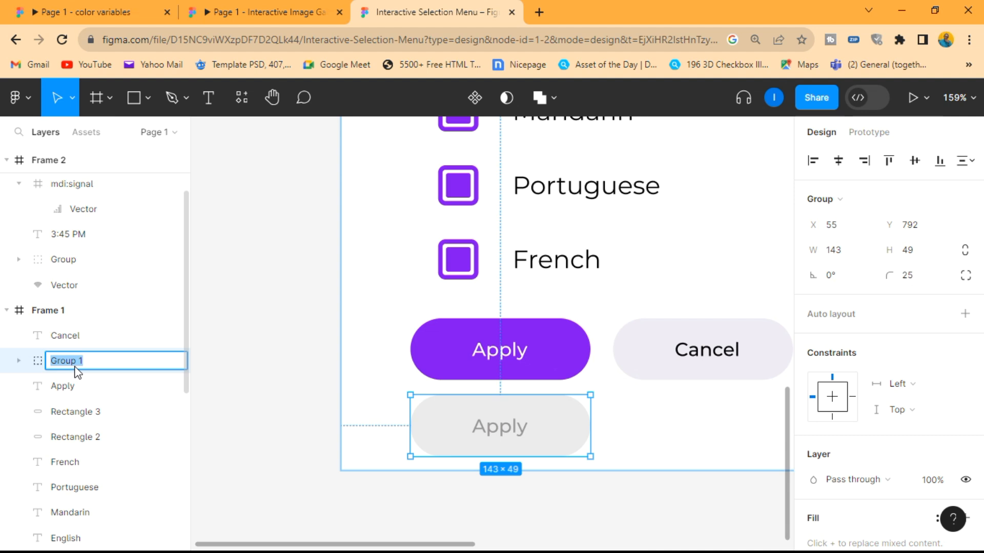
type("Inactive")
key("Return")
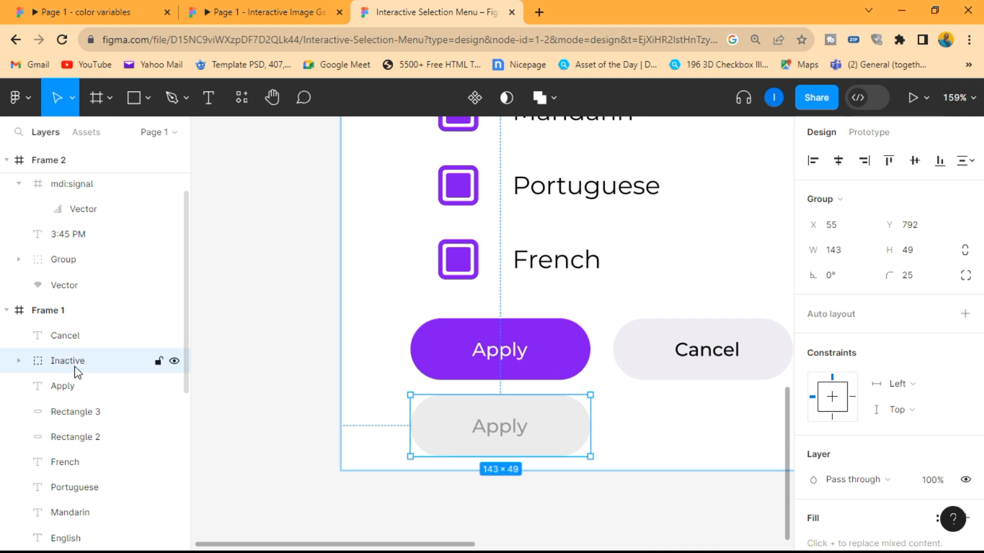
- Group the purple Apply button with its label and name the group Active
left_click(404, 382)
left_click_drag(394, 319, 563, 369)
right_click(544, 357)
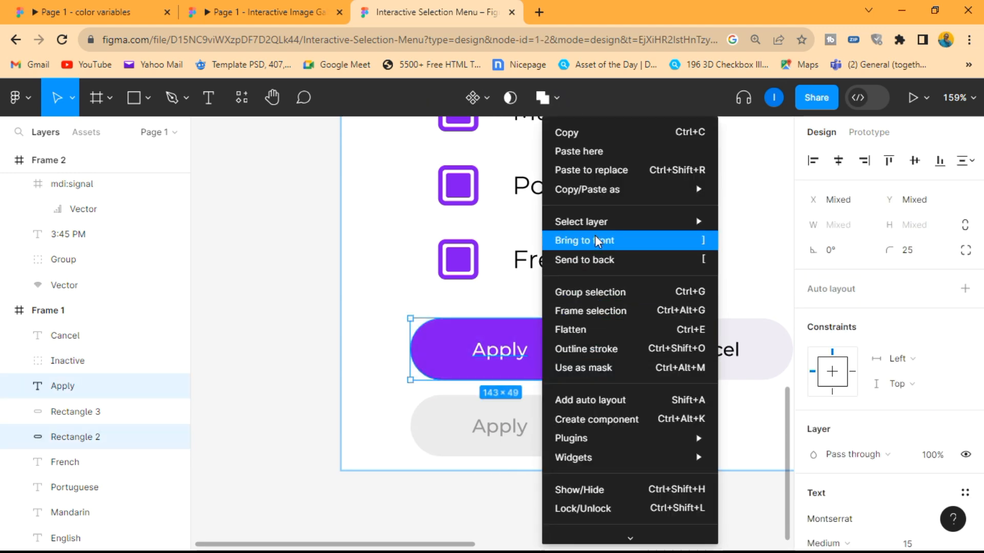
left_click(586, 294)
double_click(80, 384)
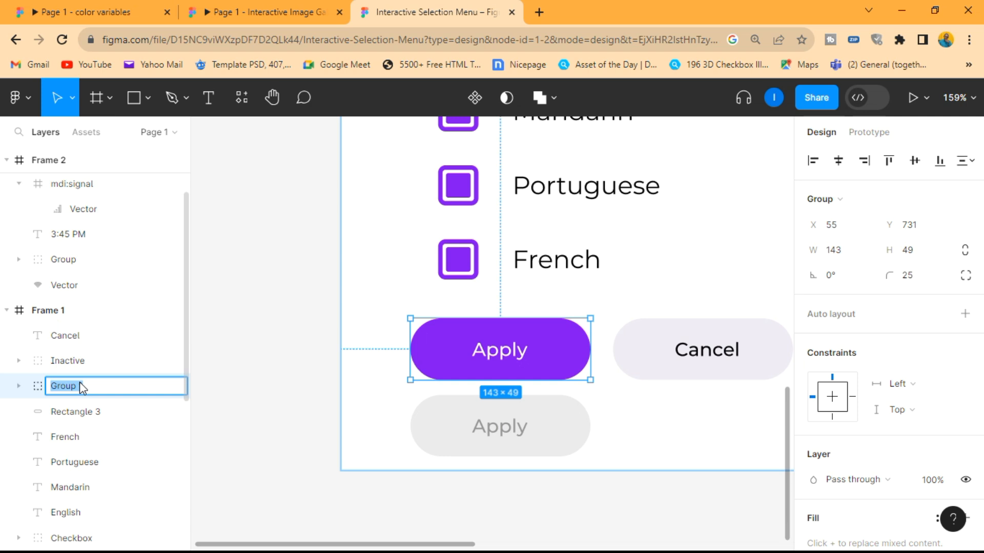
type("Active")
key("Return")
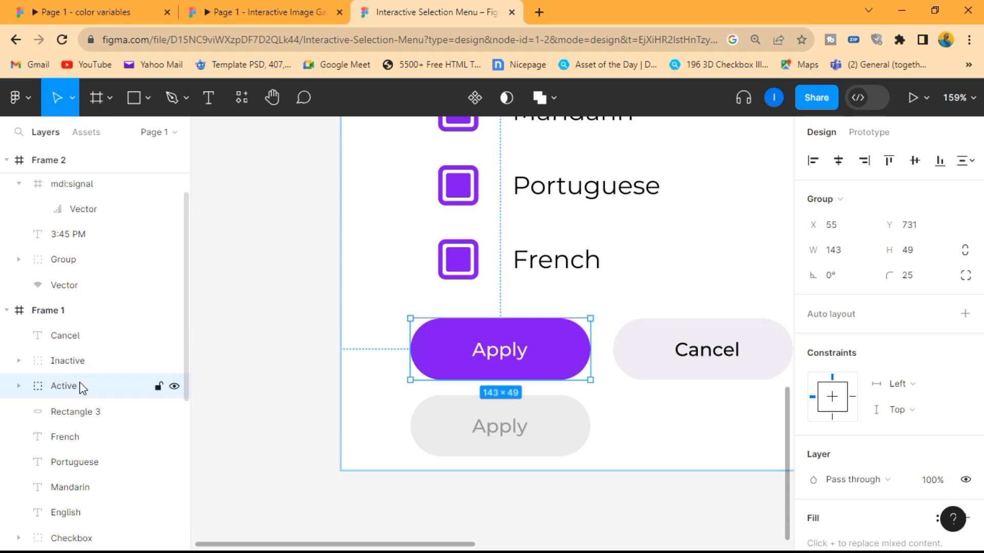
left_click(218, 401)
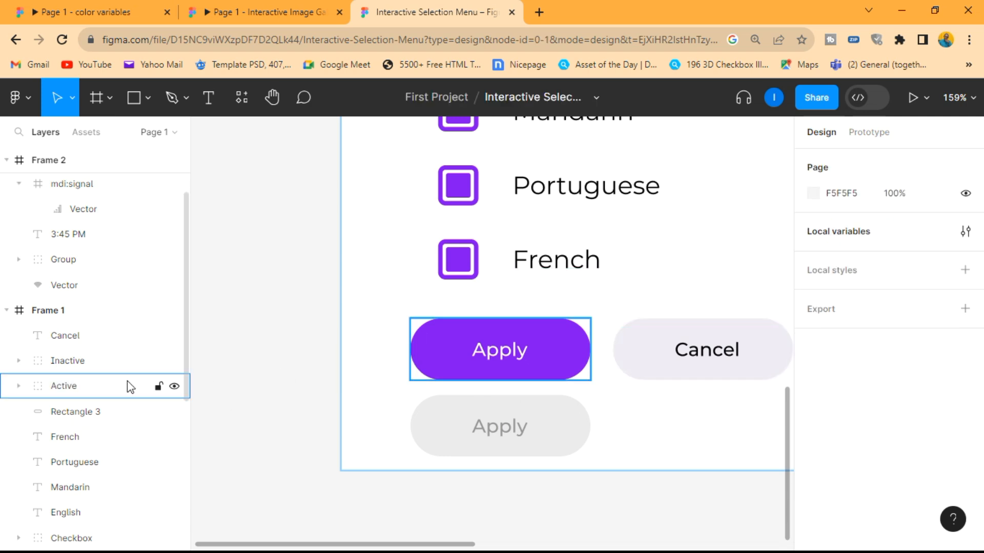
- Move the Active button exactly over the Inactive button and place its layer above Inactive in the layer order
left_click(72, 386)
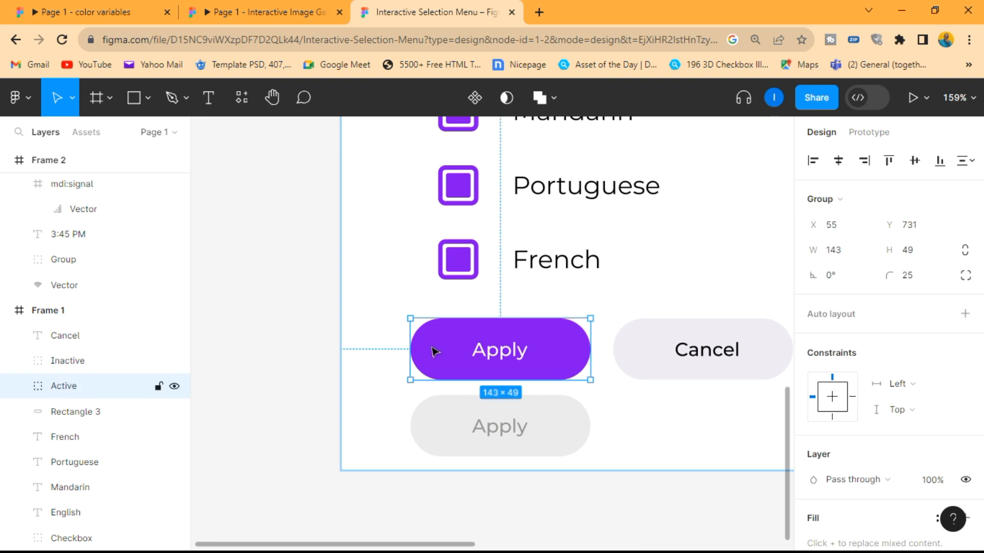
left_click(397, 325)
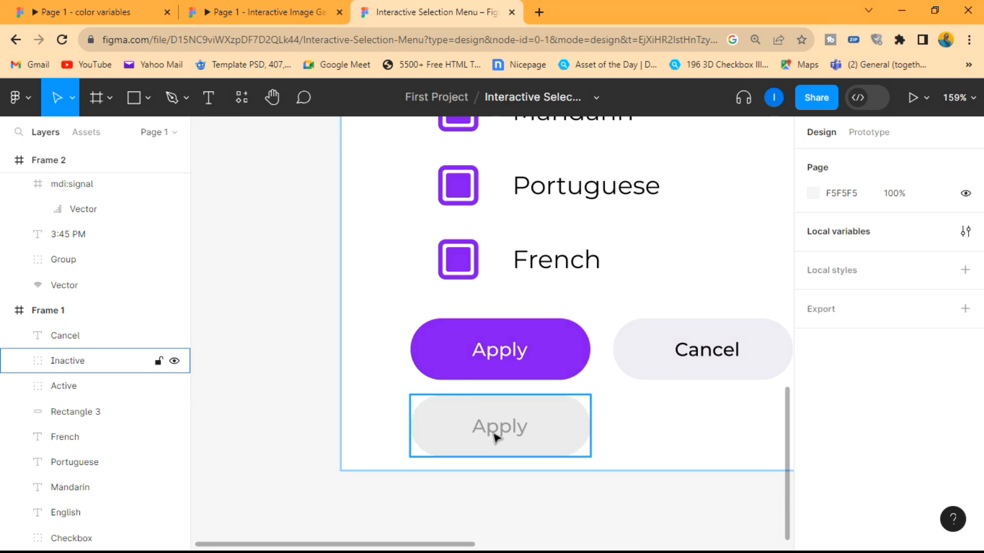
left_click(545, 373)
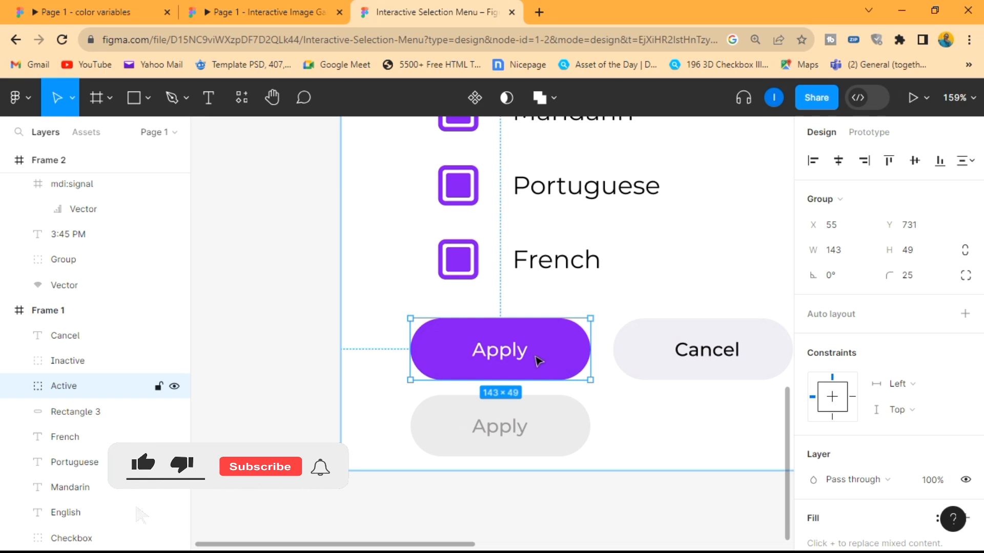
left_click_drag(531, 356, 532, 428)
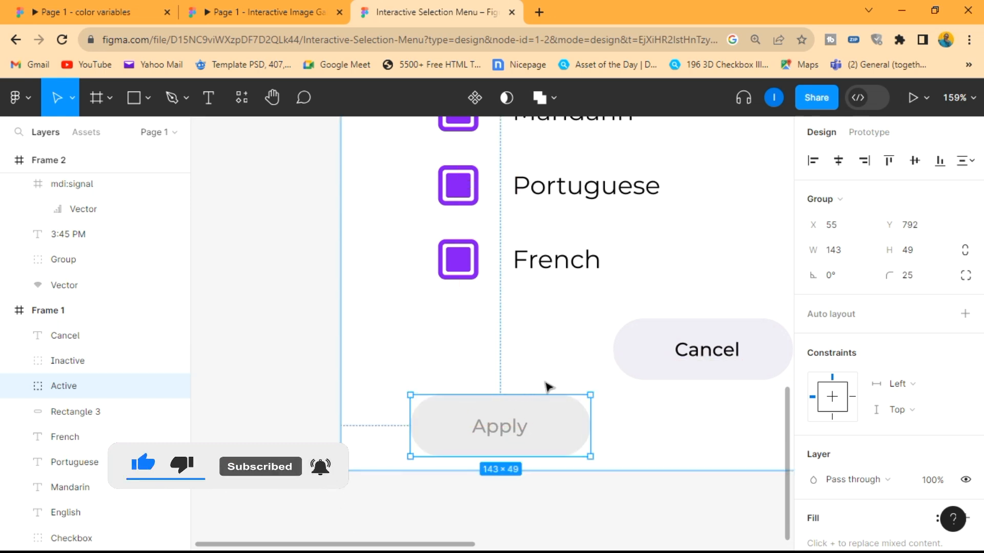
left_click(394, 387)
left_click(78, 386)
left_click_drag(76, 396, 72, 354)
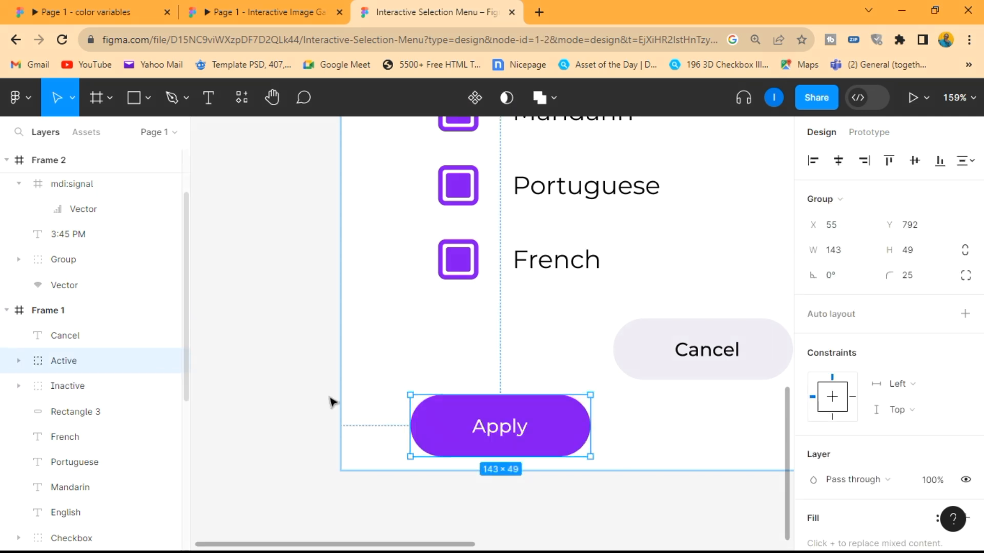
- Group the overlapping Active and Inactive buttons together and name the group Apply
left_click(608, 448)
left_click_drag(608, 449, 428, 391)
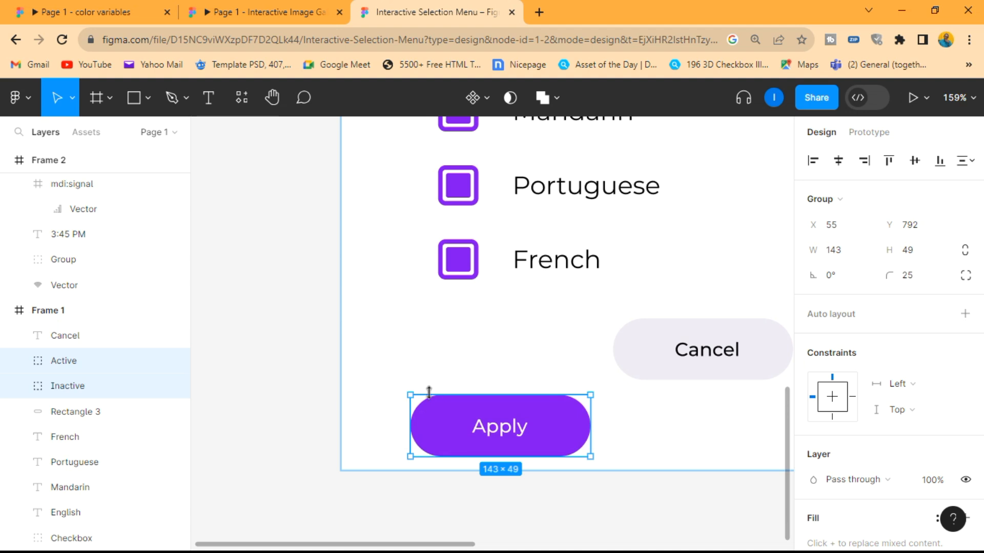
right_click(456, 421)
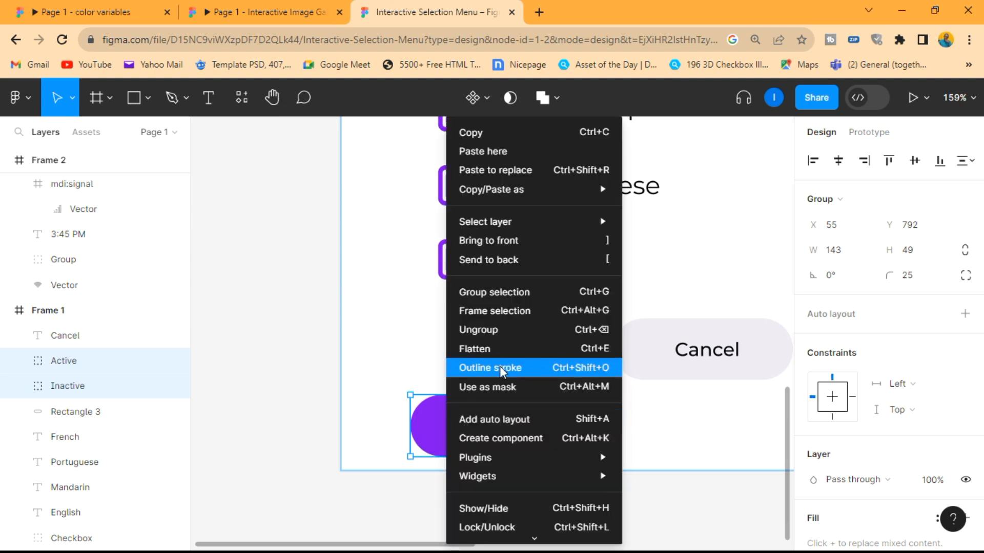
left_click(504, 291)
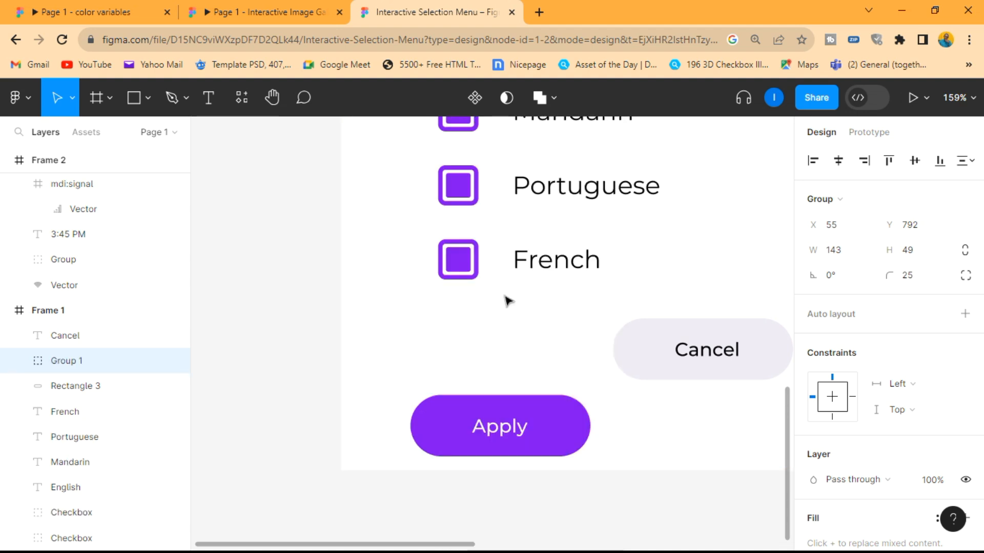
double_click(72, 362)
type("App")
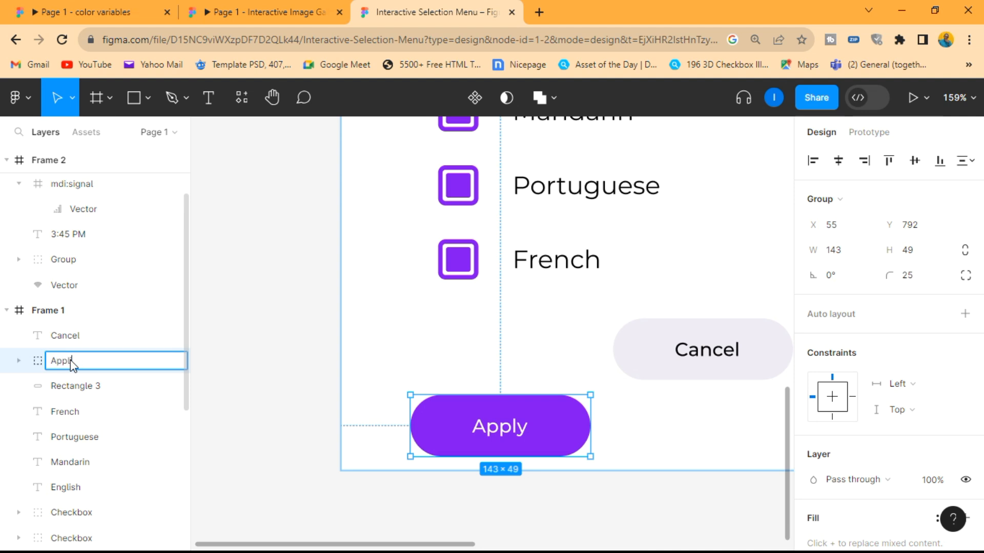
type("ly")
key("Return")
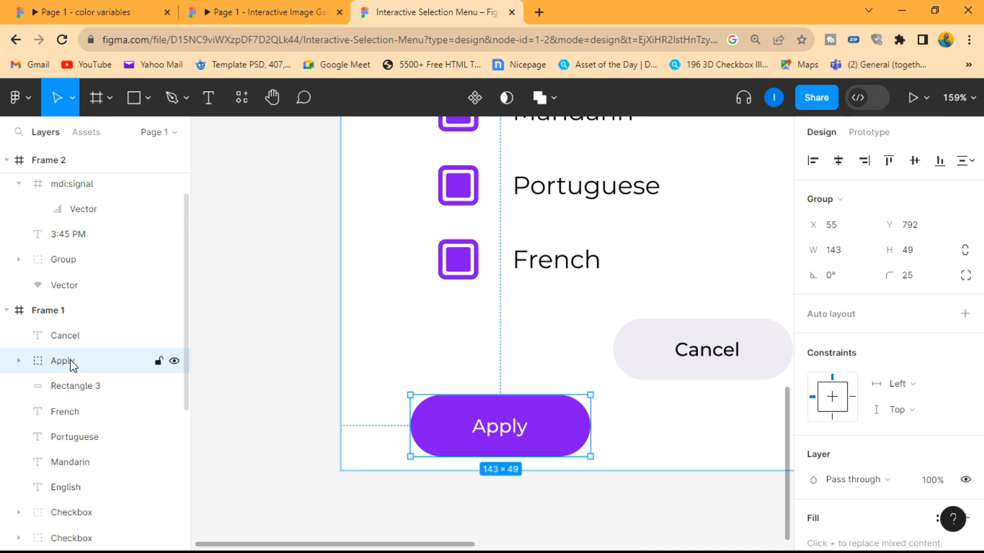
- Move the Apply group up level with the Cancel button
left_click_drag(499, 429, 497, 362)
left_click(555, 428)
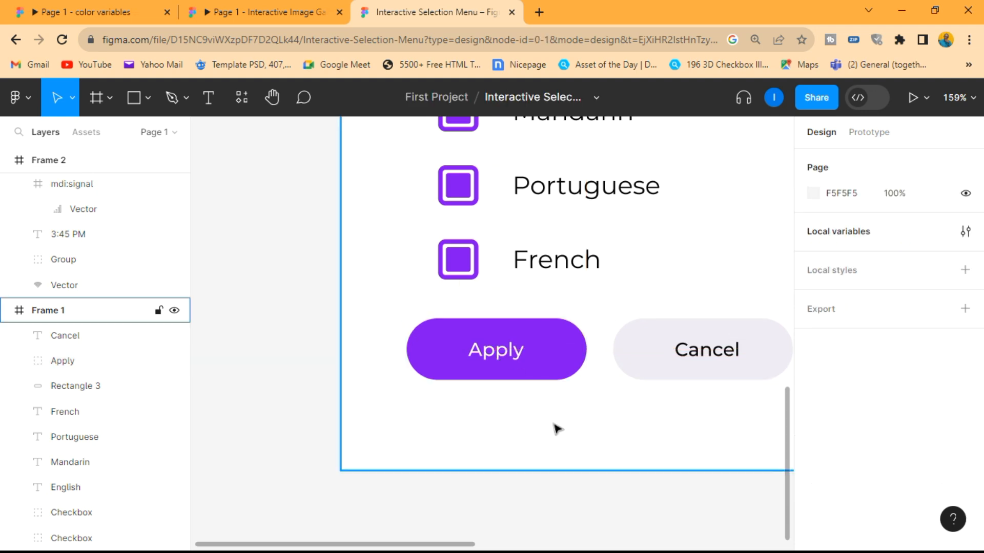
scroll(402, 378, "down", 5)
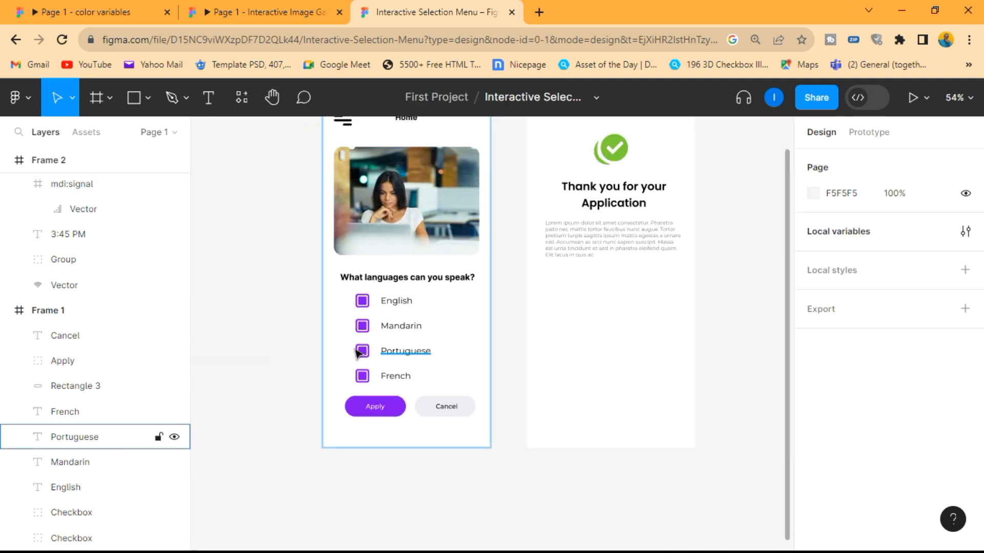
- Copy the Cancel button with its label into the thank-you screen, centered below the paragraph text
scroll(434, 397, "up", 5)
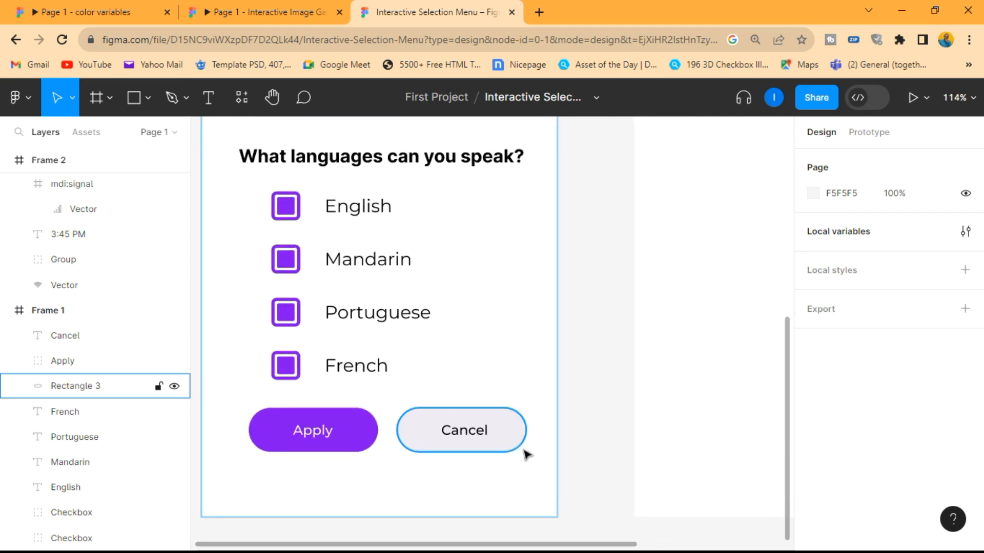
left_click_drag(519, 463, 417, 402)
scroll(417, 402, "down", 3)
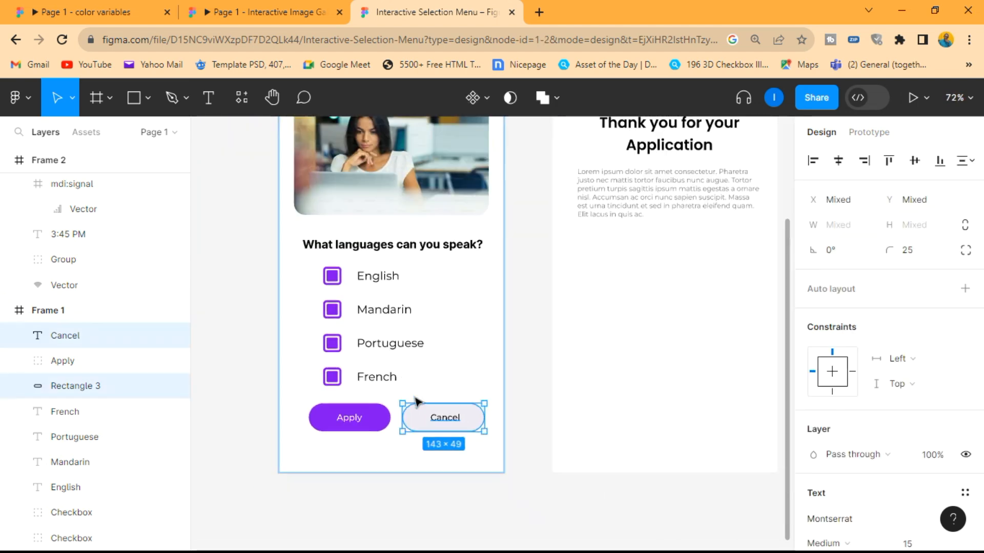
scroll(417, 402, "right", 3)
left_click_drag(295, 422, 512, 248)
key("Escape")
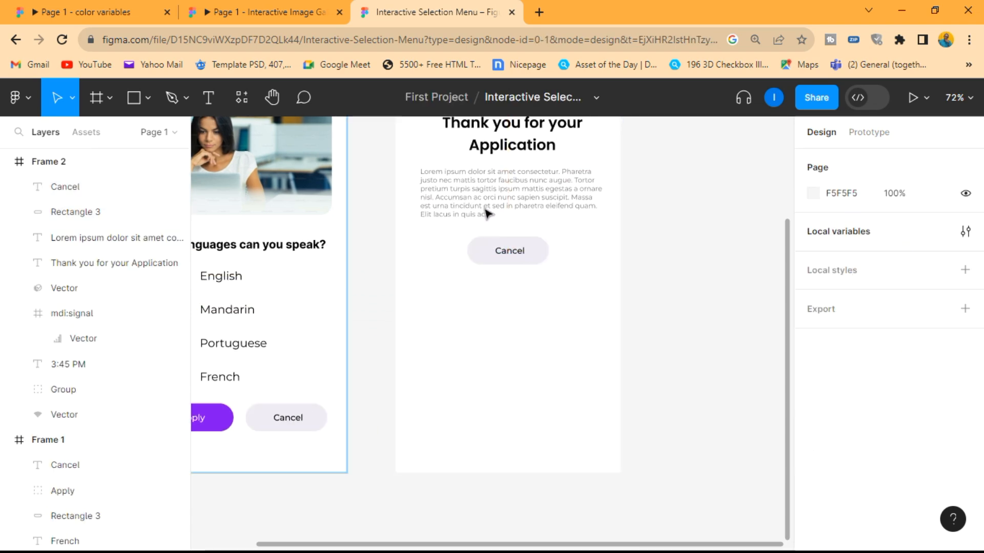
- Change the label of the copied button on the thank-you screen to Go Back
scroll(485, 205, "up", 3)
scroll(485, 205, "up", 3)
double_click(553, 307)
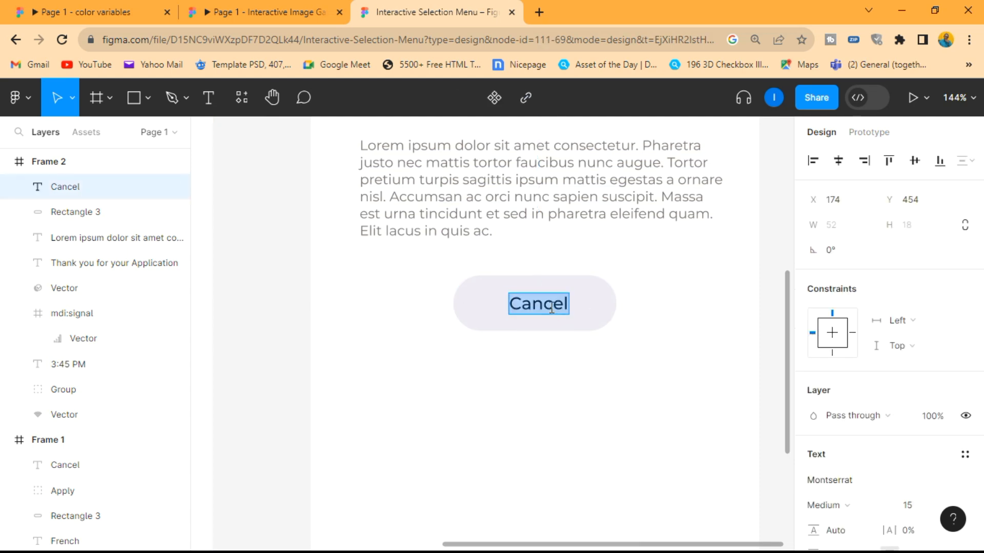
type("Go Back")
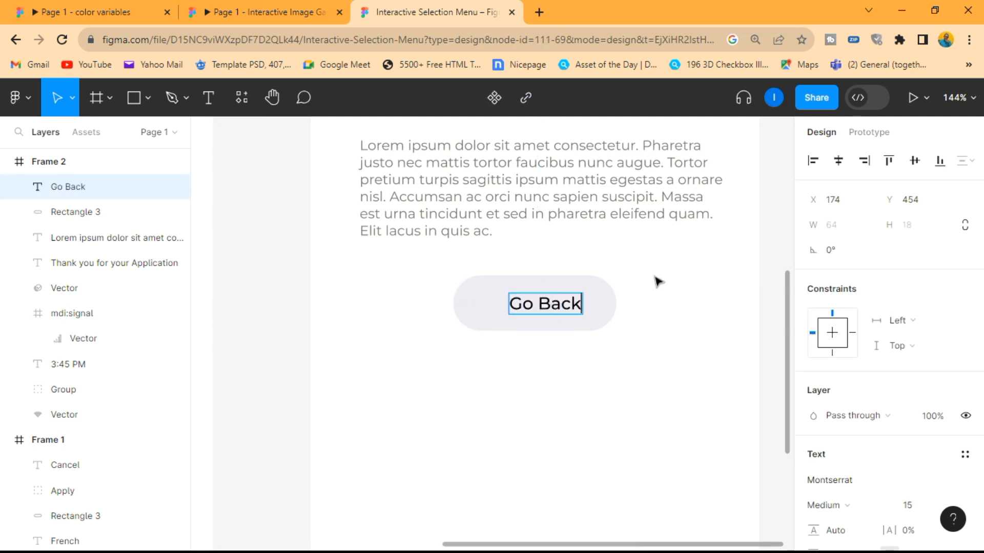
key("Escape")
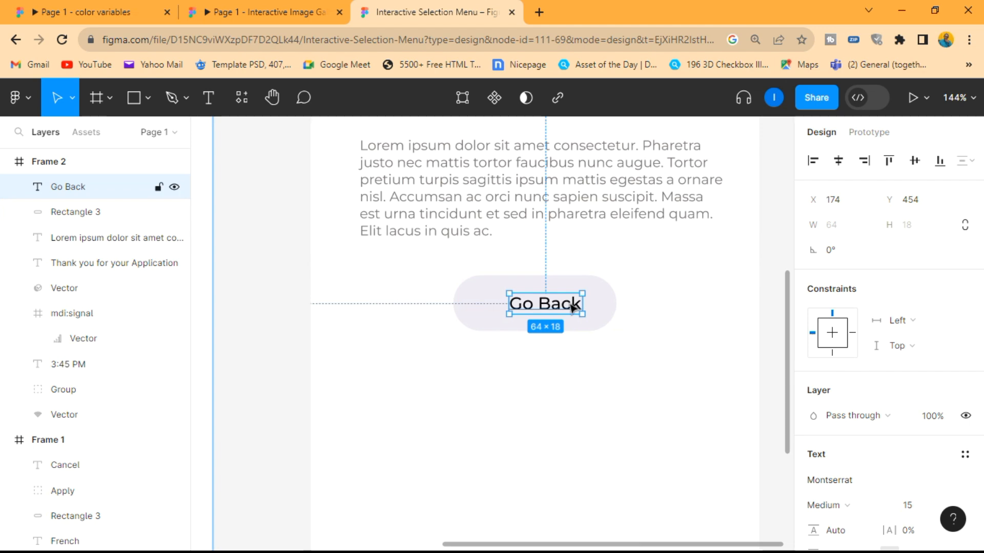
- Center the Go Back label on its button background on the thank-you screen
left_click(597, 282, "shift")
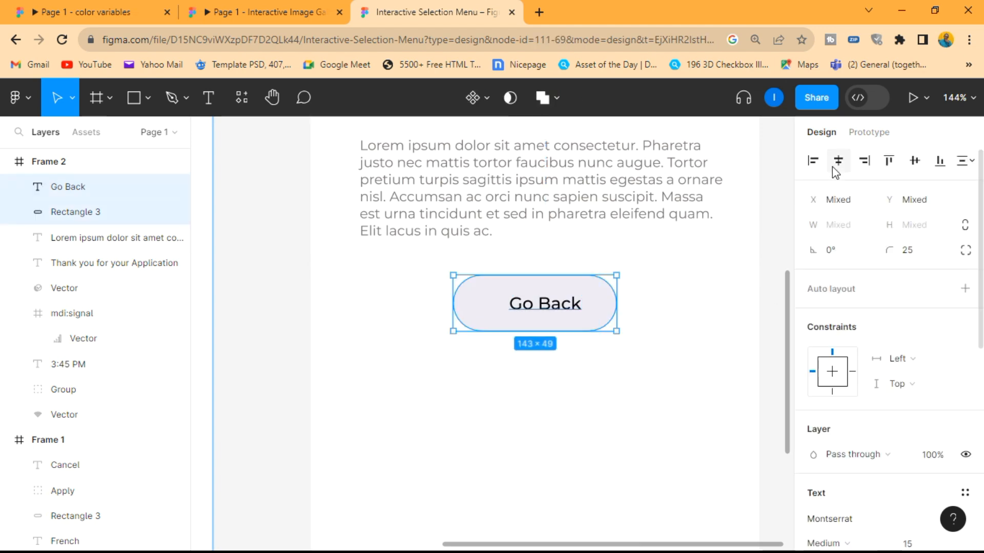
left_click(708, 323)
key("shift+1")
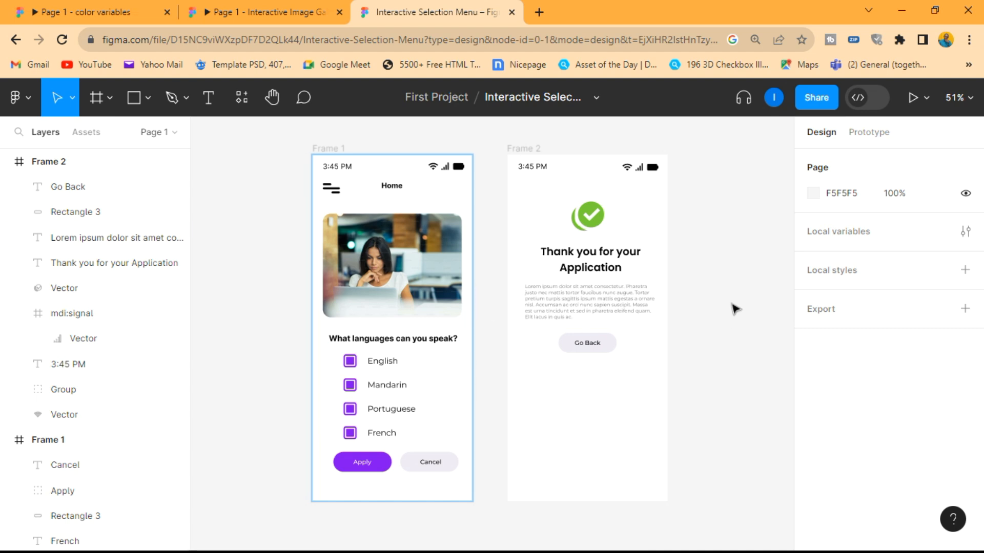
- Create a Boolean local variable named Checkbox1 with the value False
left_click(850, 234)
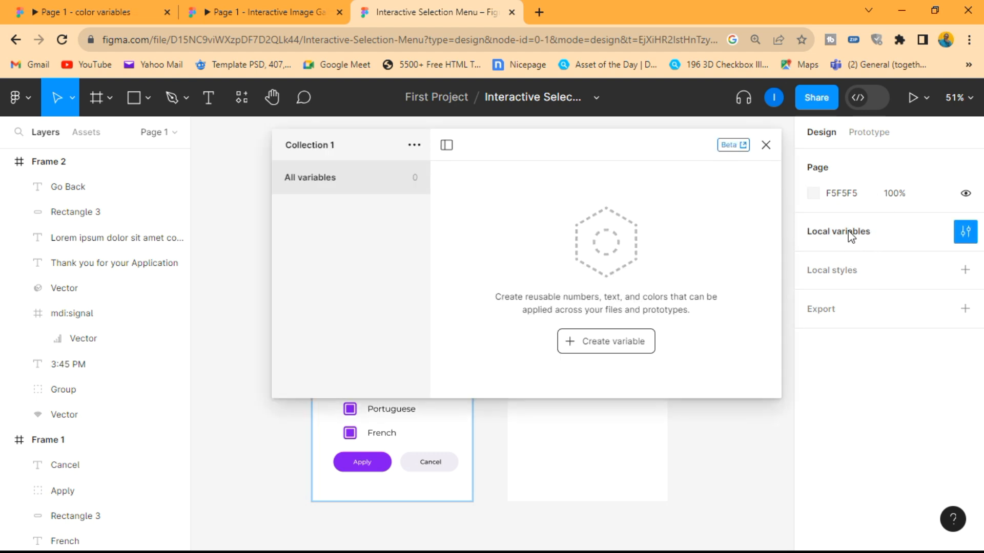
left_click_drag(548, 140, 686, 156)
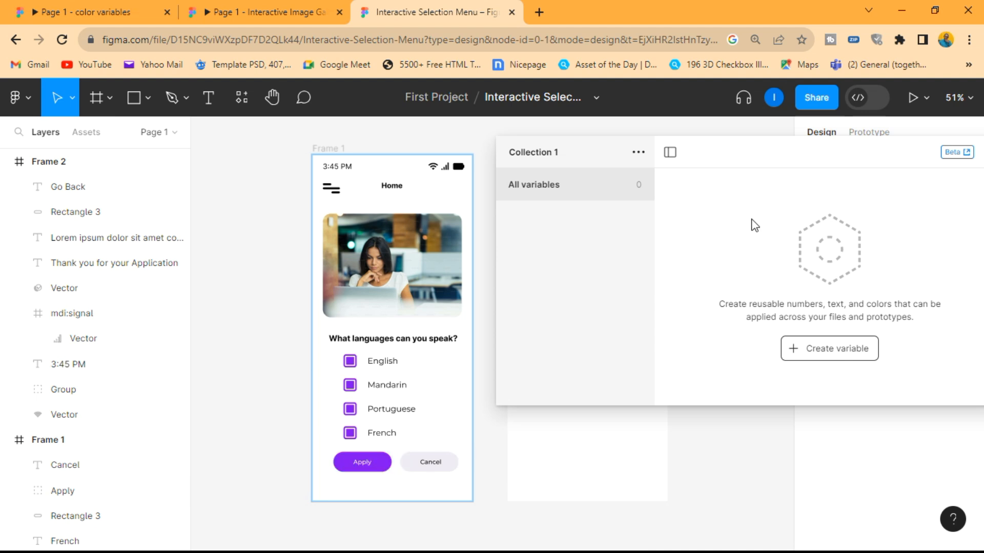
left_click(821, 349)
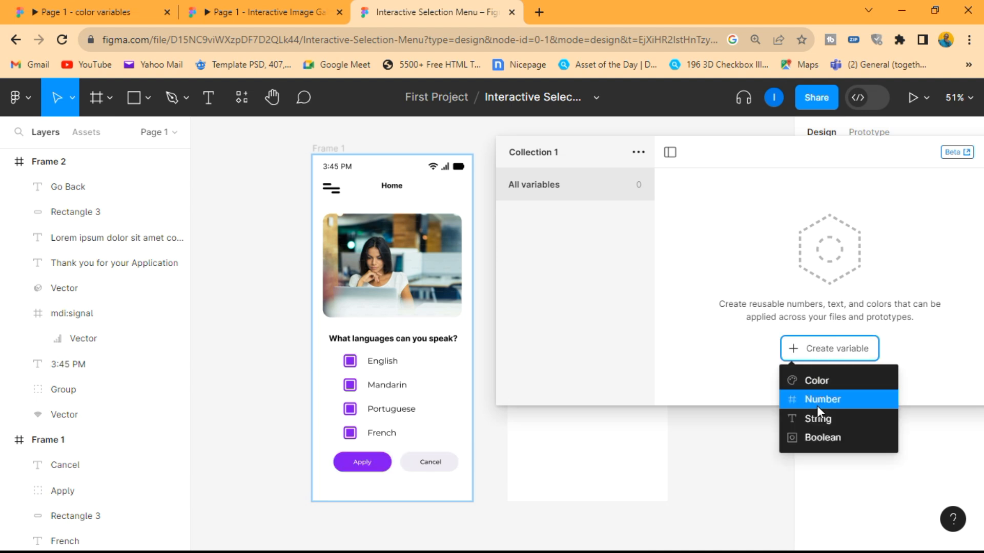
left_click(819, 440)
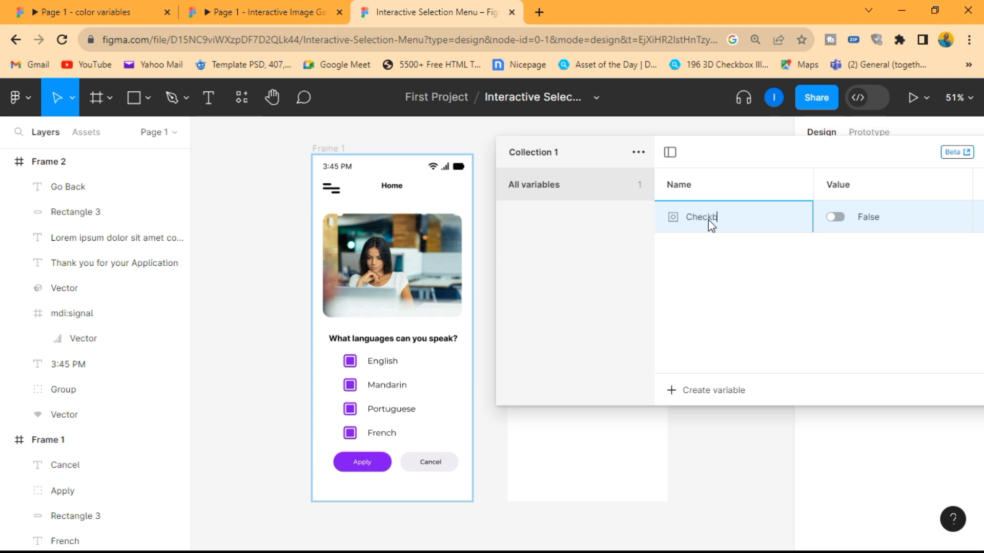
key("Return")
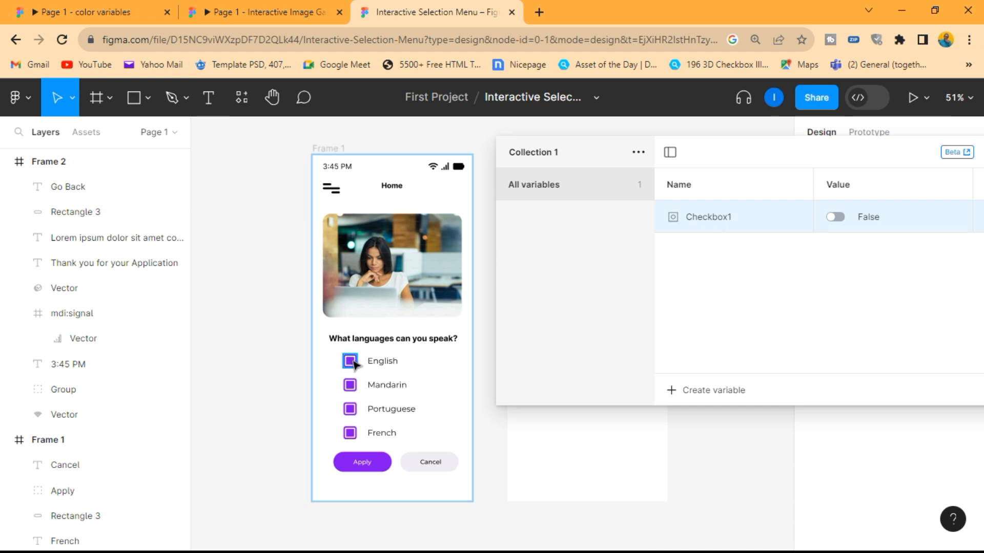
- Duplicate the Checkbox1 variable into three more Boolean variables named Checkbox 2, Checkbox 3 and Checkbox 4
right_click(730, 228)
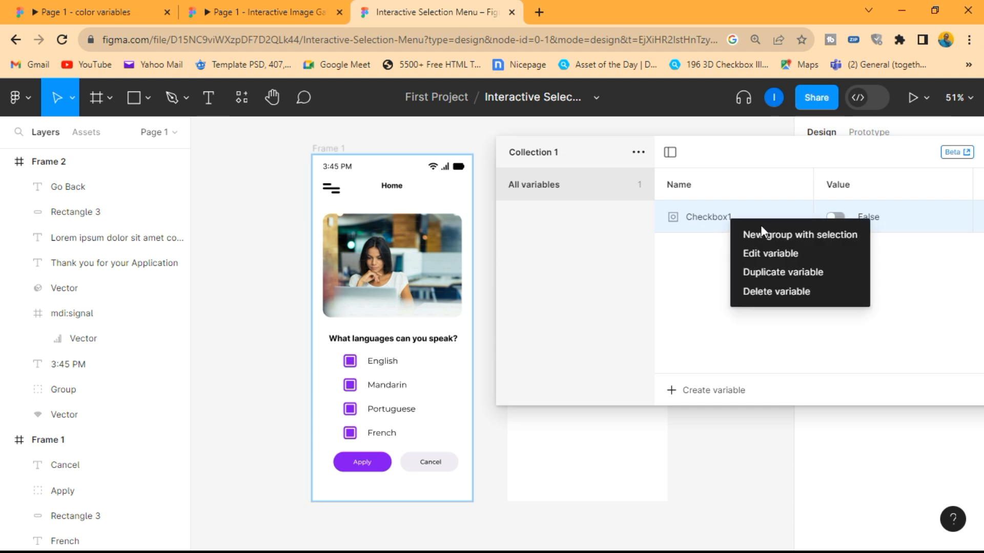
left_click(794, 277)
double_click(735, 255)
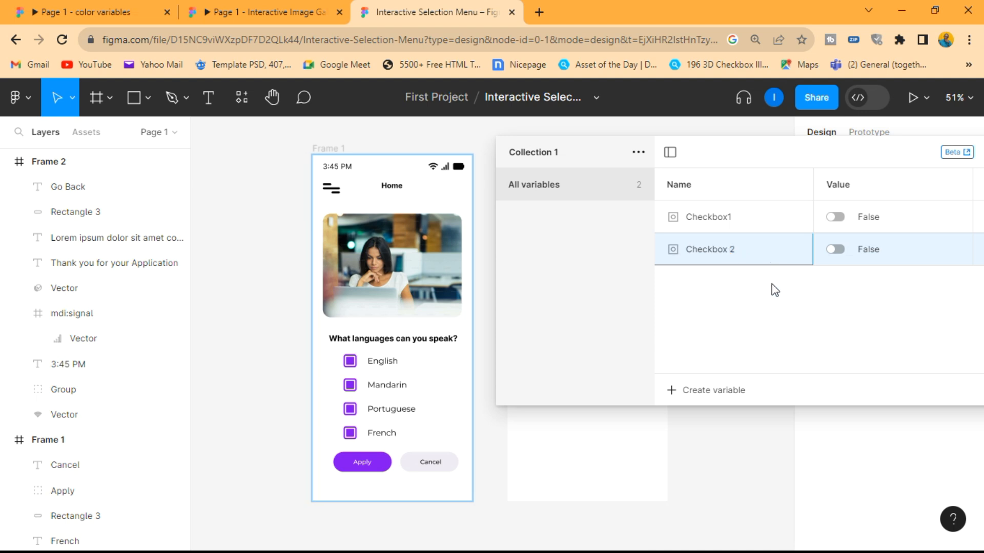
right_click(734, 254)
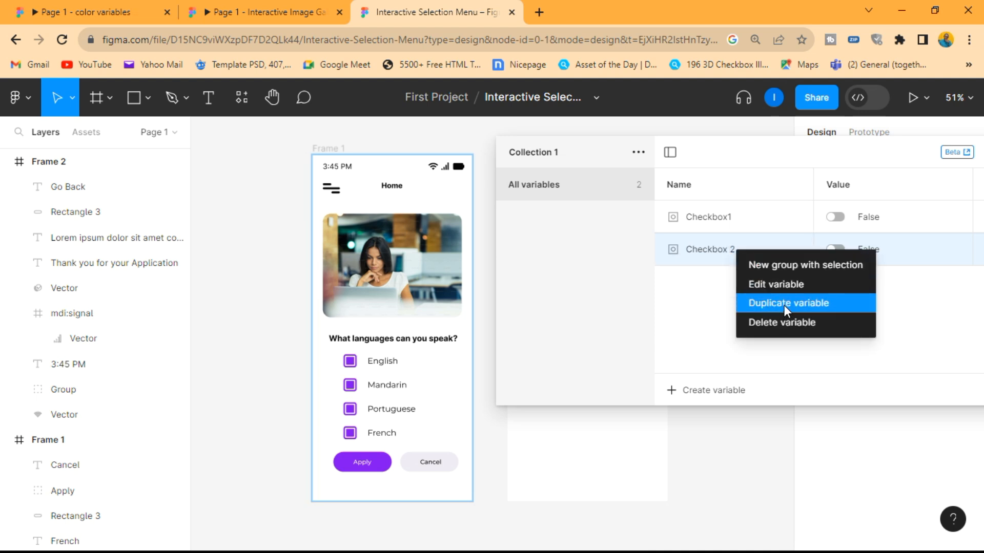
left_click(783, 305)
left_click(753, 348)
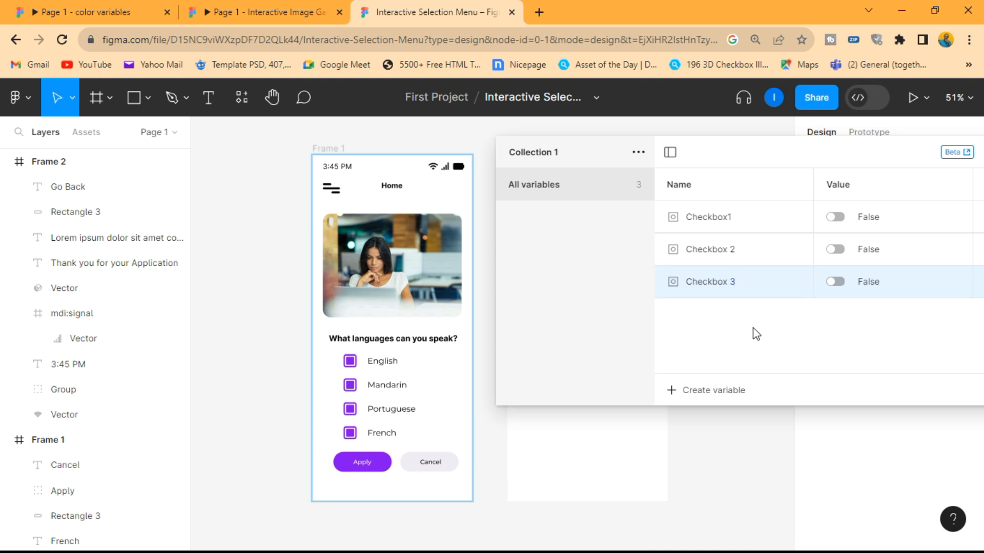
right_click(730, 287)
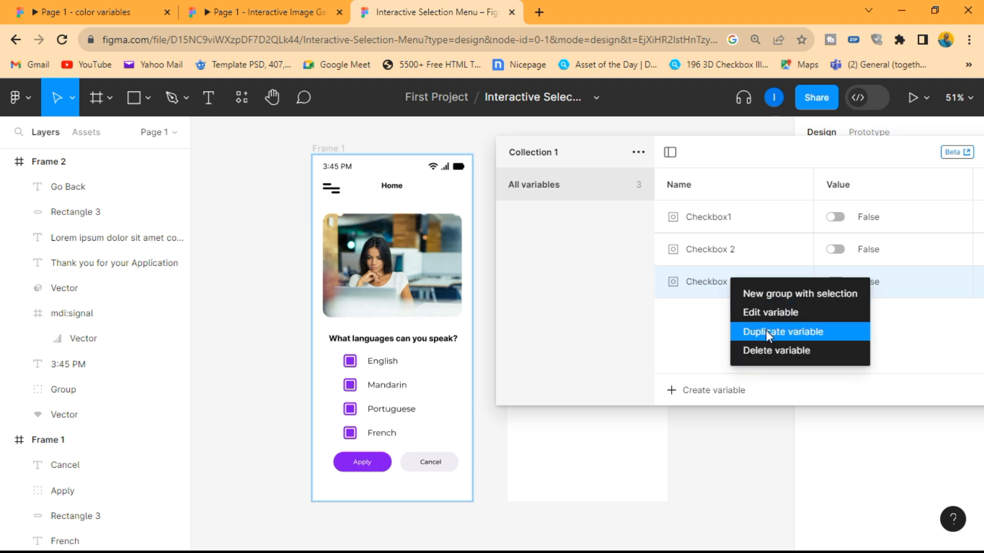
left_click(766, 330)
left_click(754, 345)
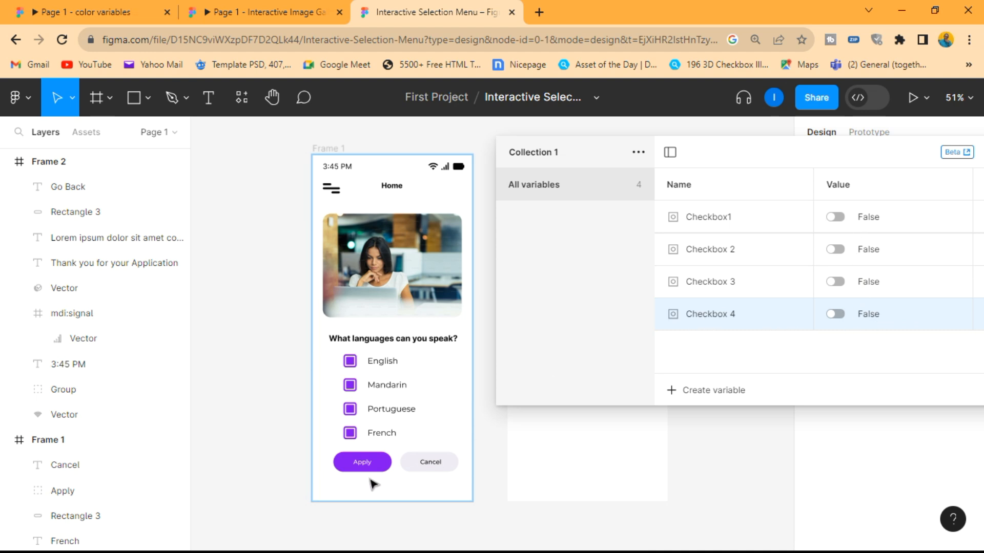
- Duplicate the Checkbox 4 variable, name the copy Apply, and close the local variables window
right_click(726, 319)
left_click(780, 376)
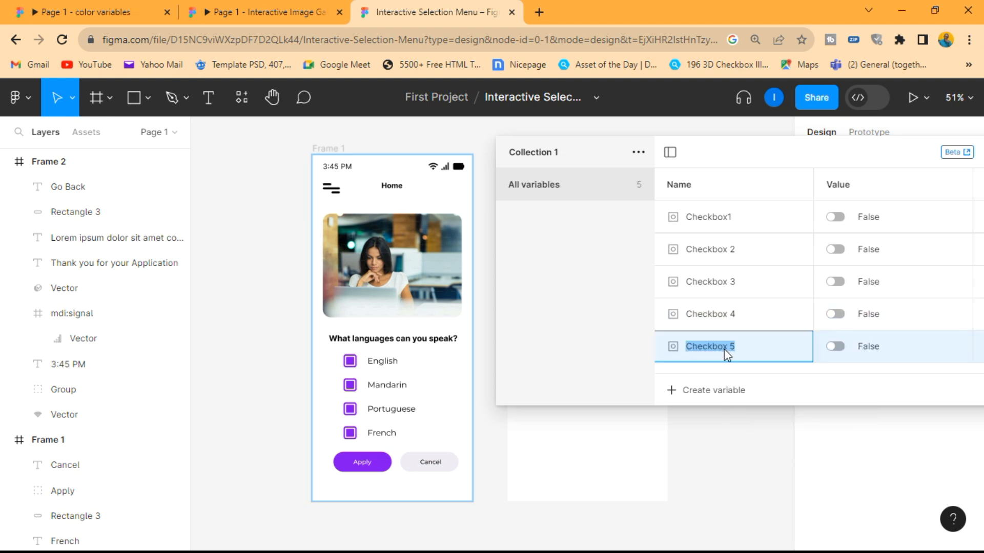
type("Apply")
key("Return")
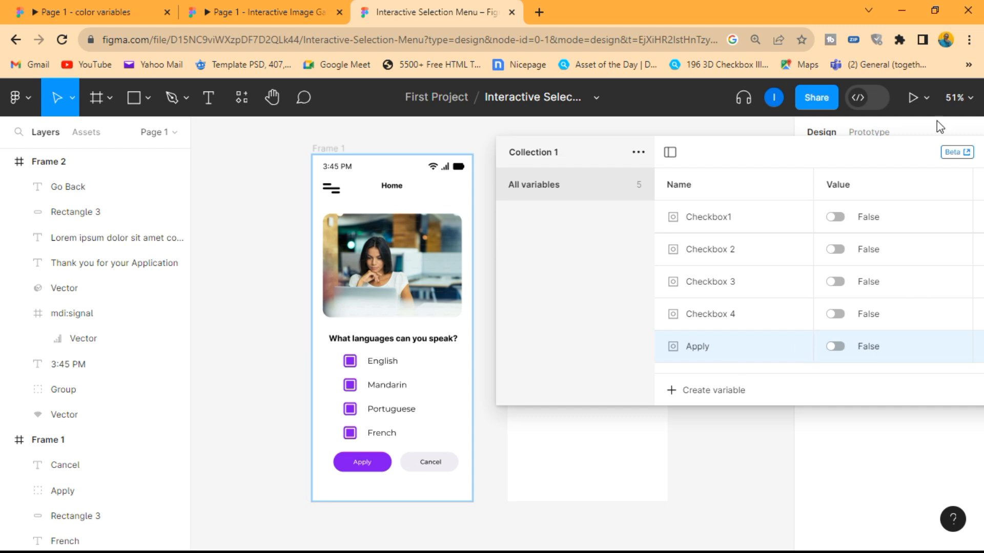
left_click_drag(785, 147, 650, 134)
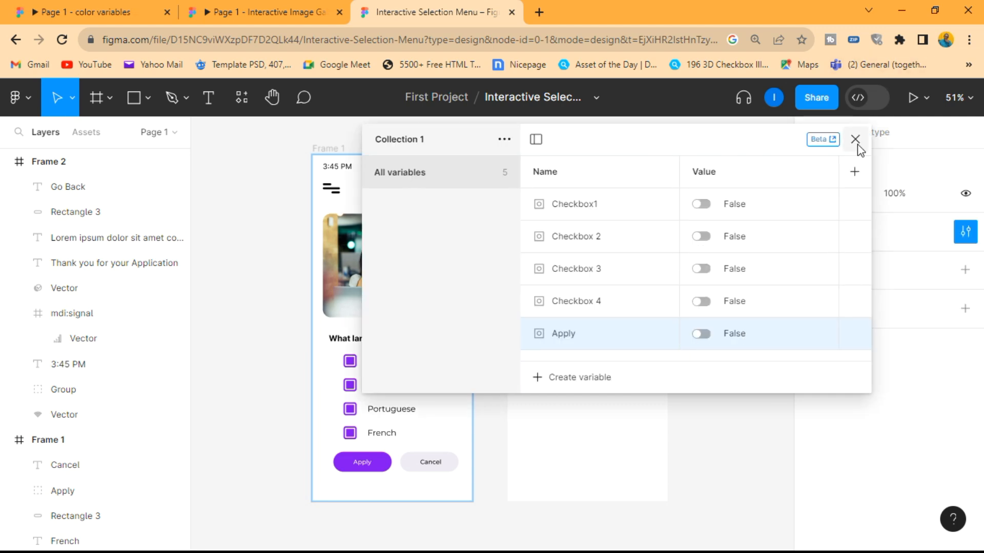
left_click(856, 144)
- Rename the English checkbox group Checkbox 1 and the Mandarin checkbox group Checkbox 2
scroll(623, 377, "up", 3)
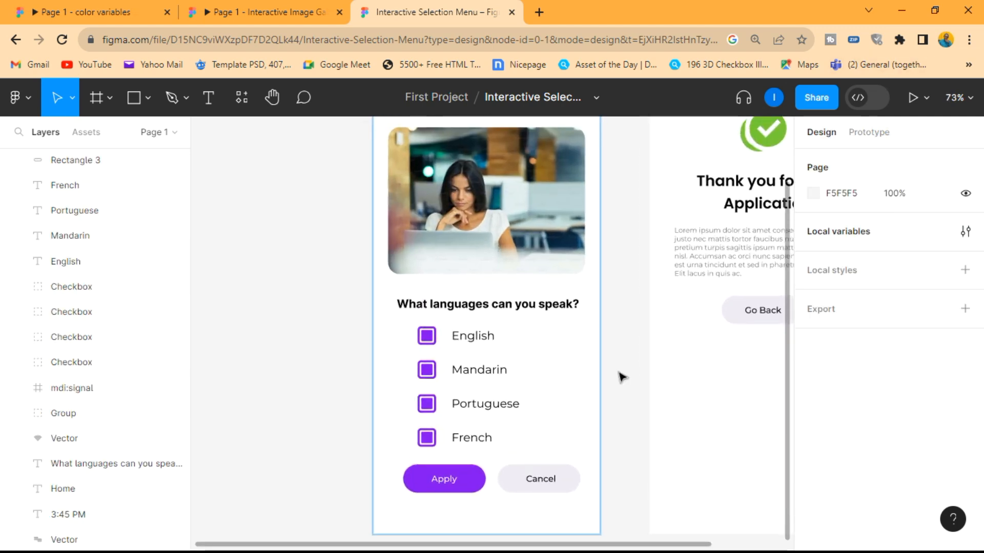
left_click(427, 340)
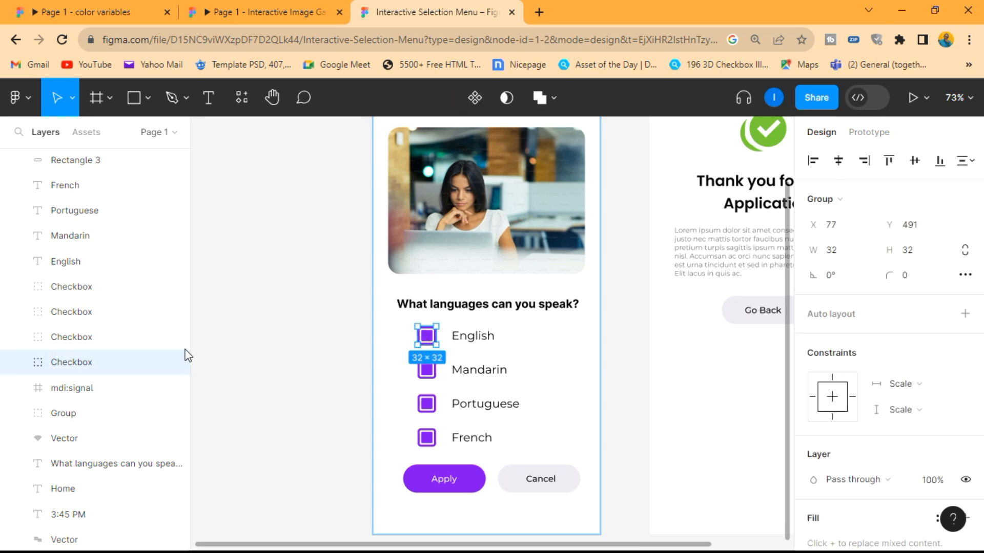
double_click(87, 364)
left_click(97, 362)
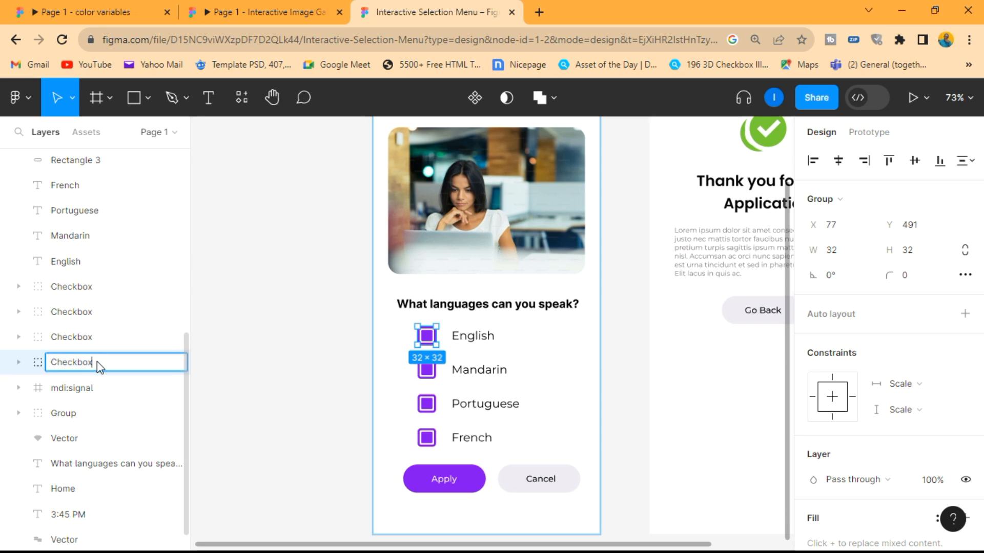
type("1")
key("Return")
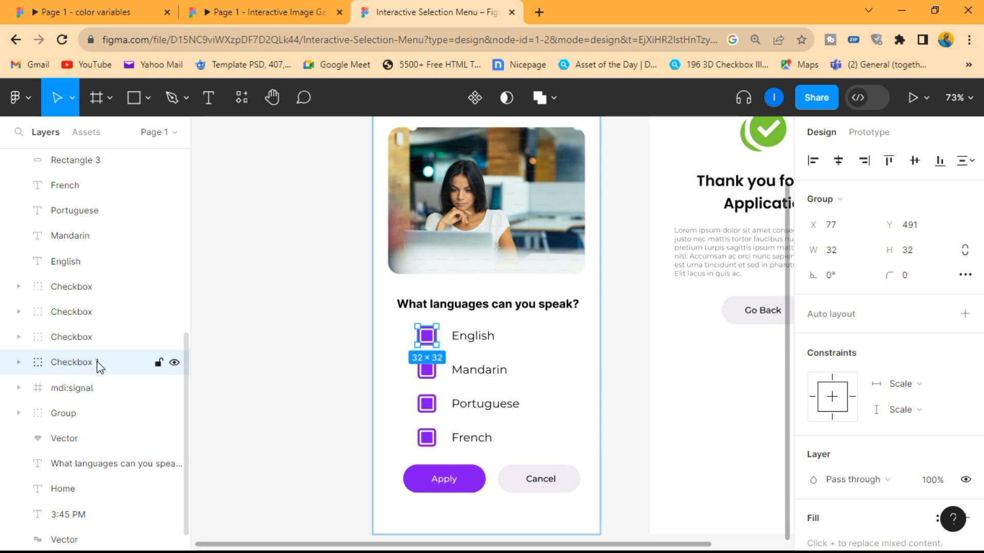
left_click(85, 338)
double_click(84, 338)
left_click(93, 338)
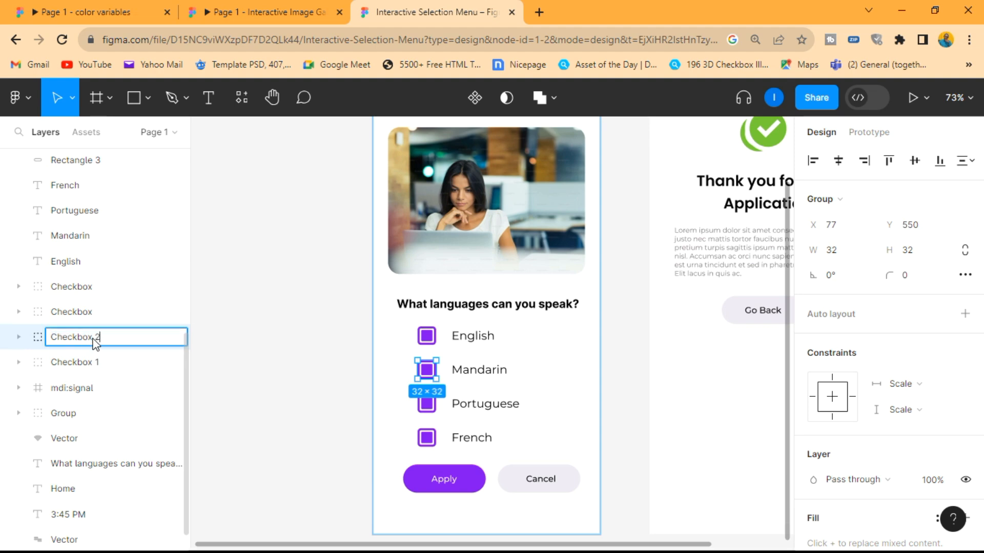
key("Return")
- Rename the Portuguese checkbox group Checkbox 3 and the French checkbox group Checkbox 4
left_click(97, 313)
double_click(97, 313)
left_click(97, 314)
key("Return")
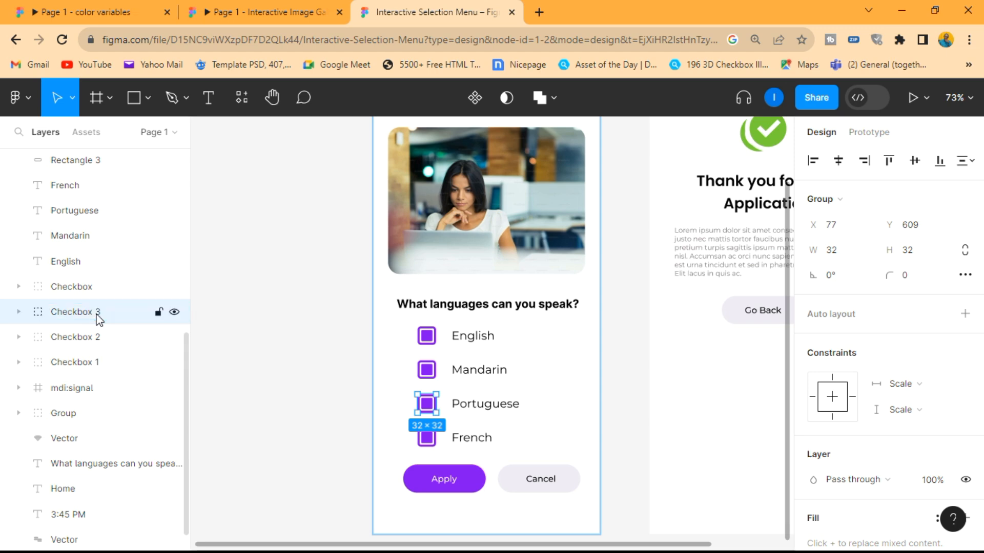
double_click(97, 290)
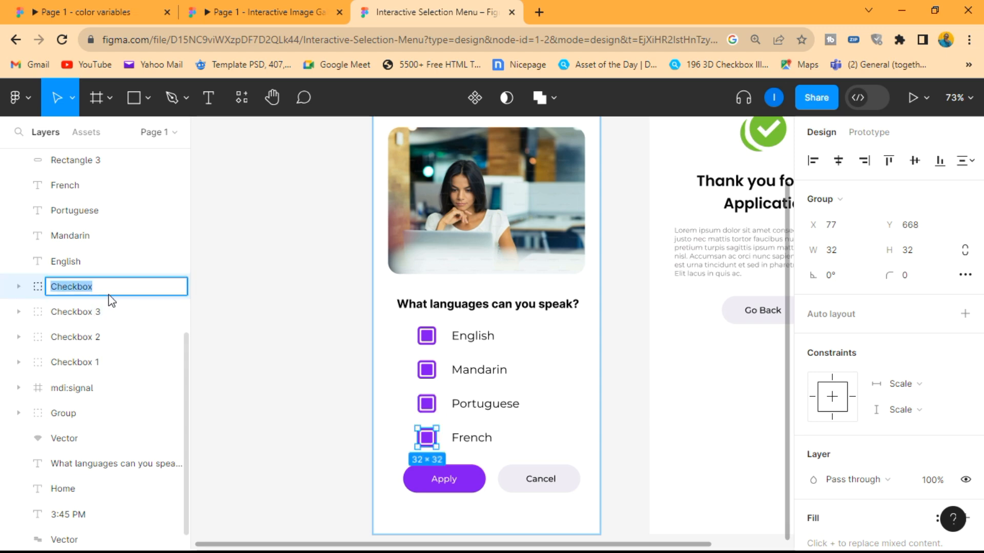
left_click(108, 295)
key("Return")
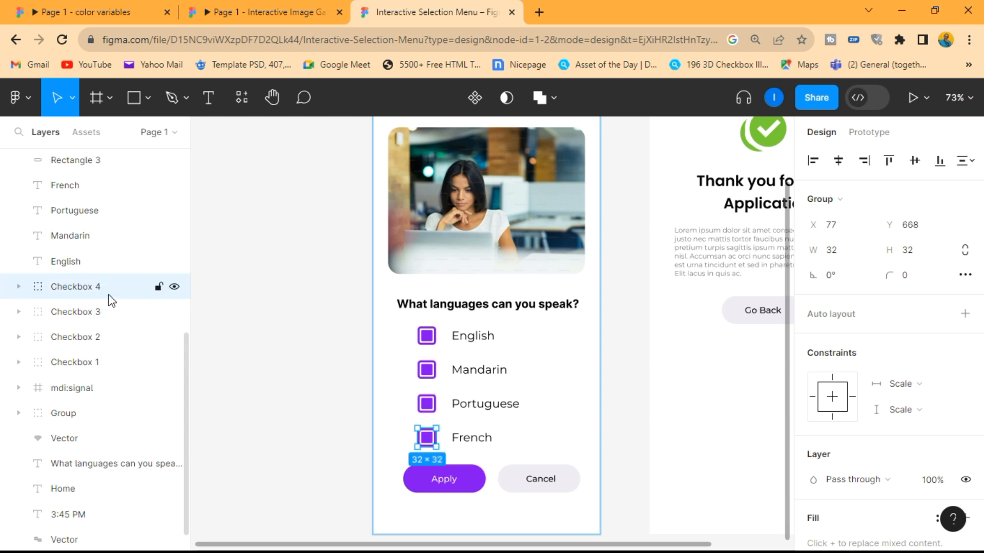
left_click(384, 367)
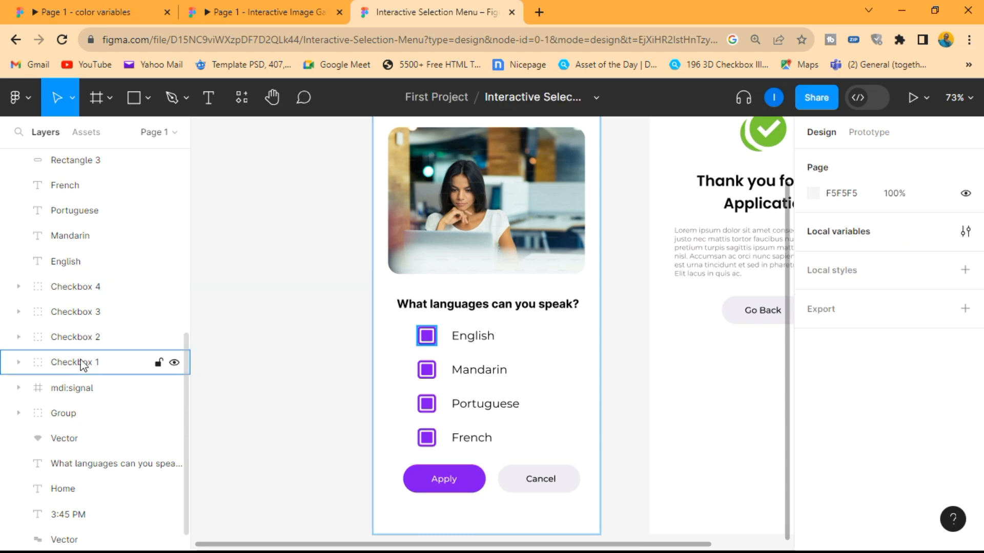
- Bind the visibility of the checked layer inside the Checkbox 1 group to the Checkbox1 variable
left_click(429, 340)
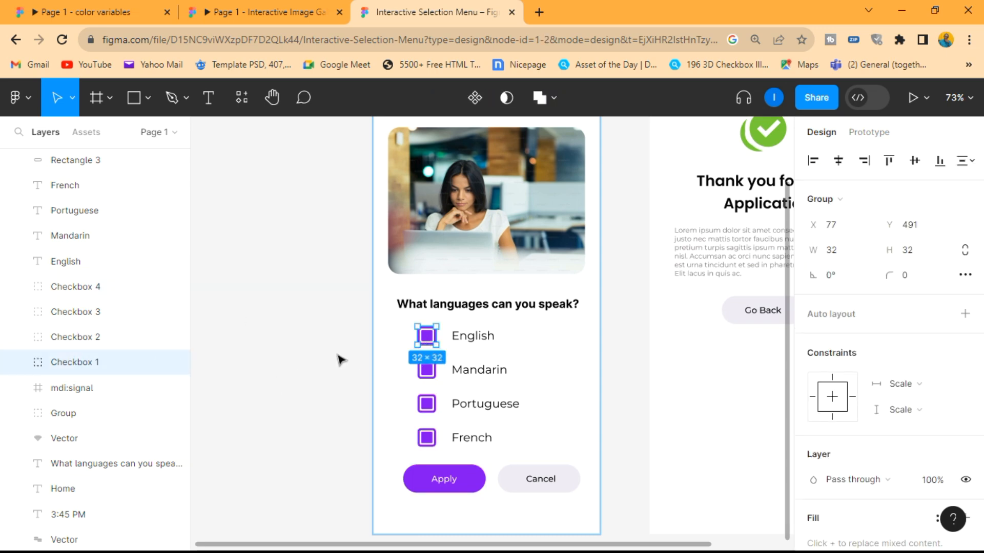
left_click(18, 363)
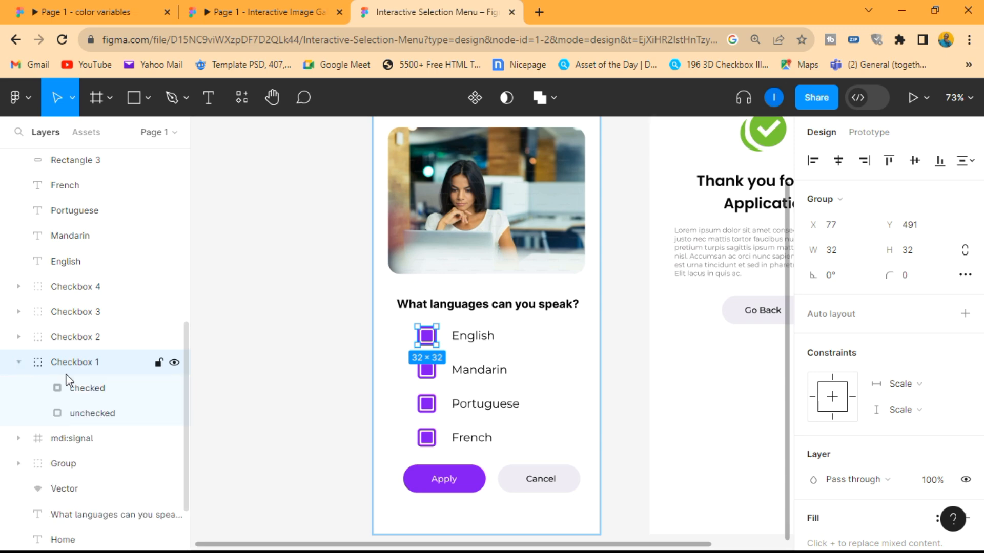
left_click(99, 412)
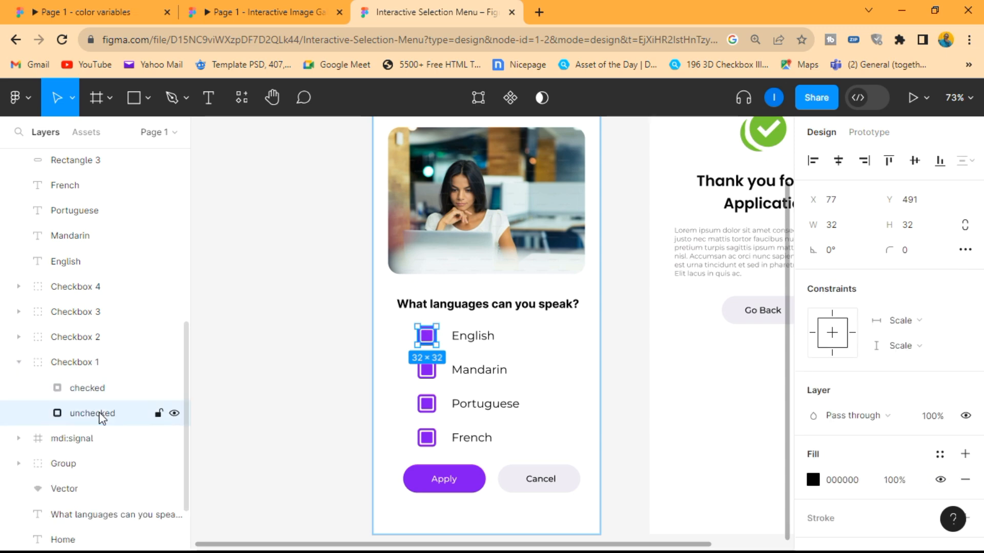
left_click(100, 389)
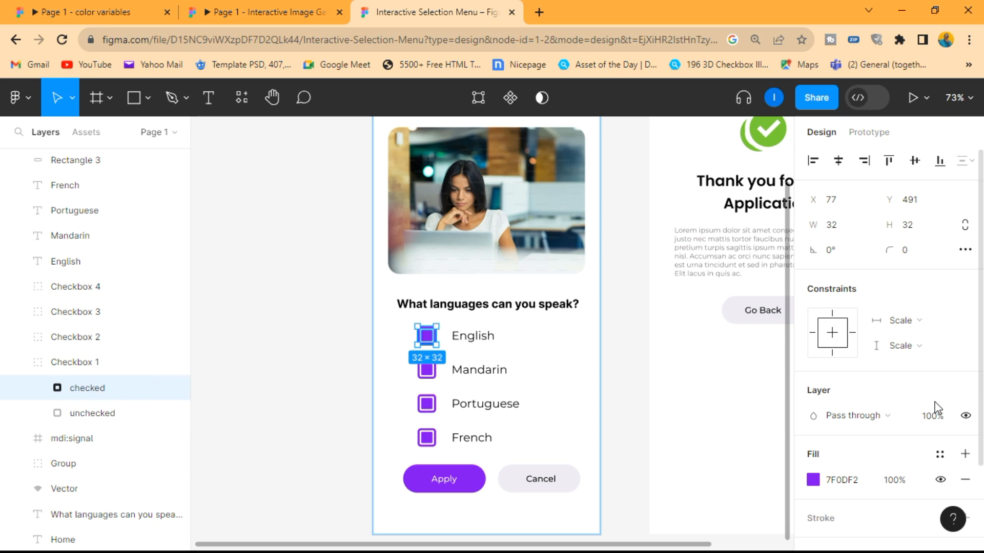
left_click(966, 417)
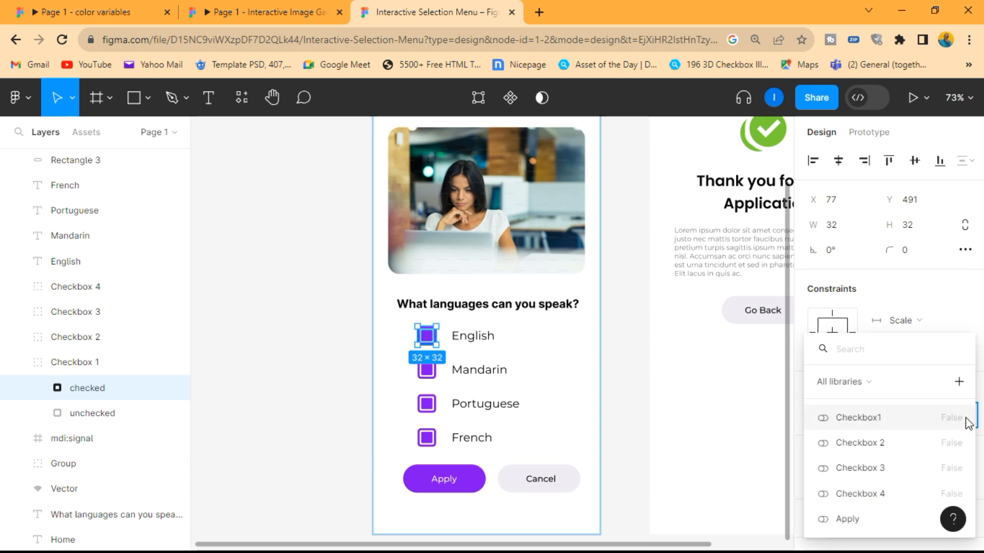
left_click(867, 419)
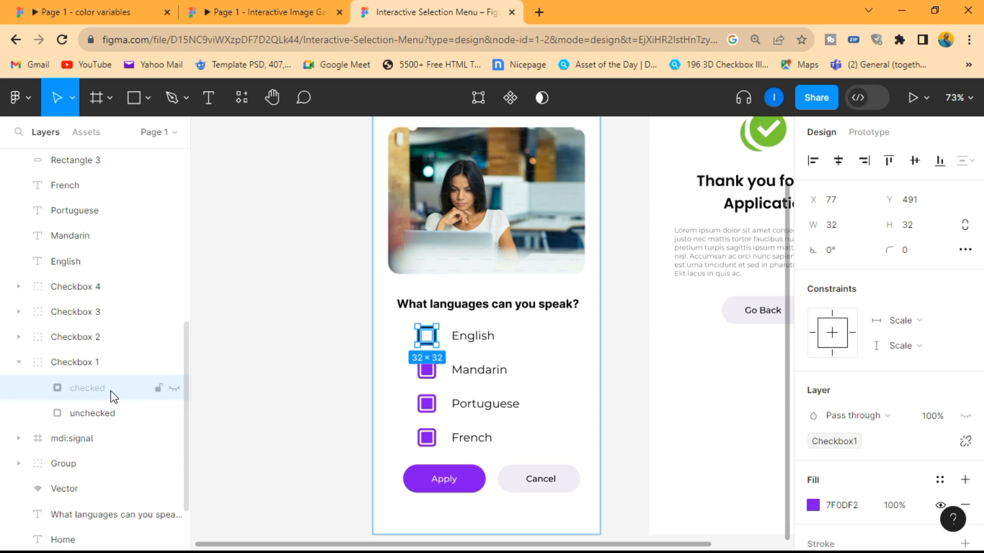
left_click(287, 437)
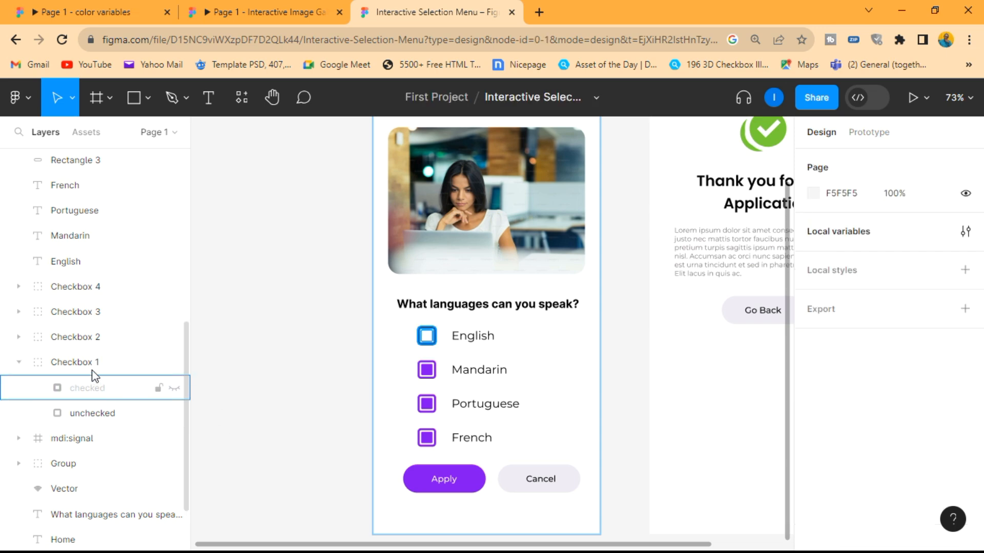
- Bind the visibility of the checked layer inside the Checkbox 2 group to the Checkbox 2 variable
left_click(19, 336)
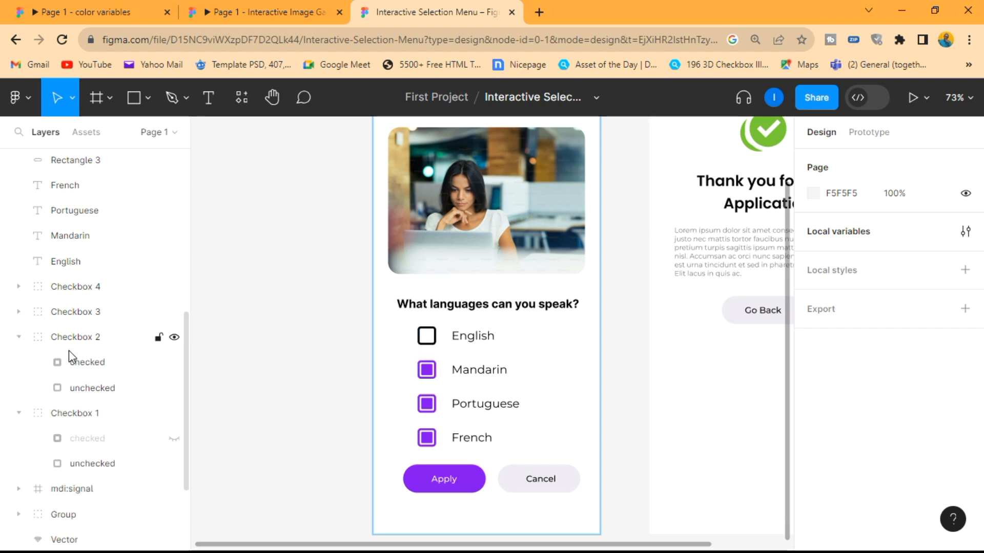
left_click(97, 363)
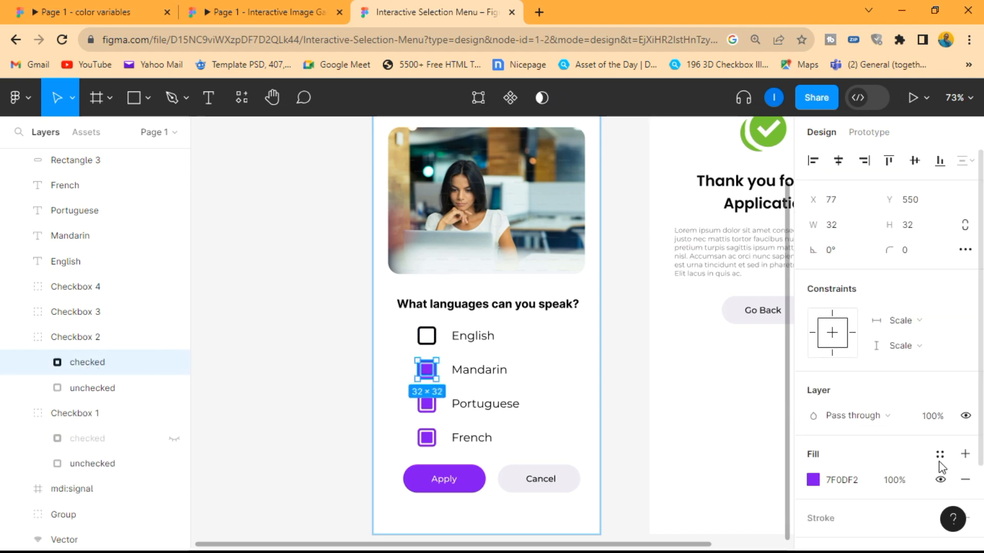
left_click(966, 416)
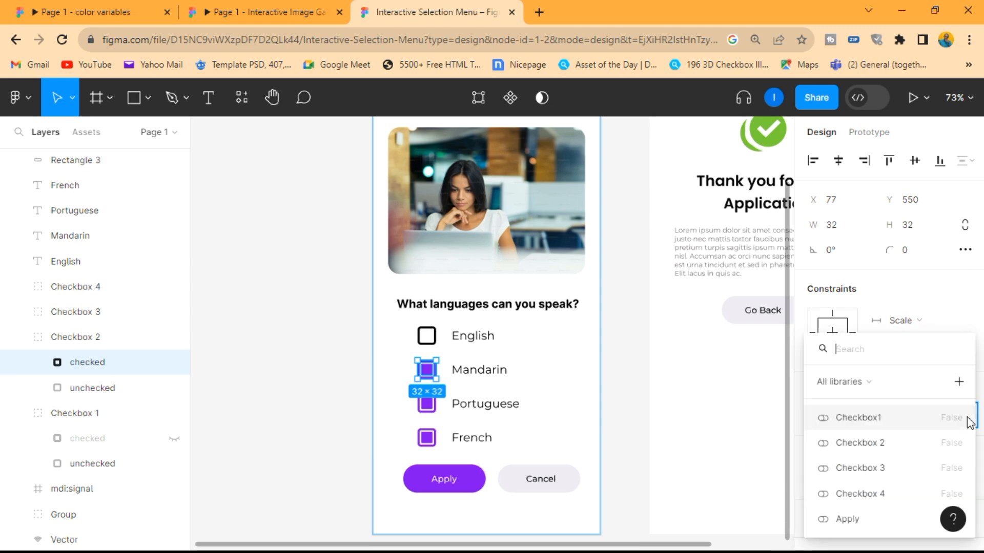
left_click(884, 443)
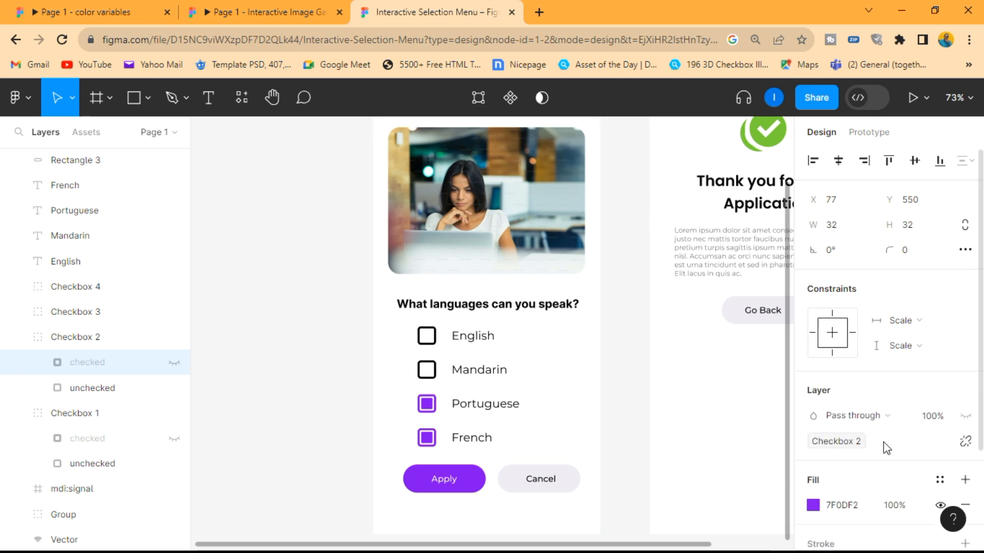
- Bind the visibility of the checked layer inside the Checkbox 3 group to the Checkbox 3 variable
left_click(23, 313)
left_click(99, 338)
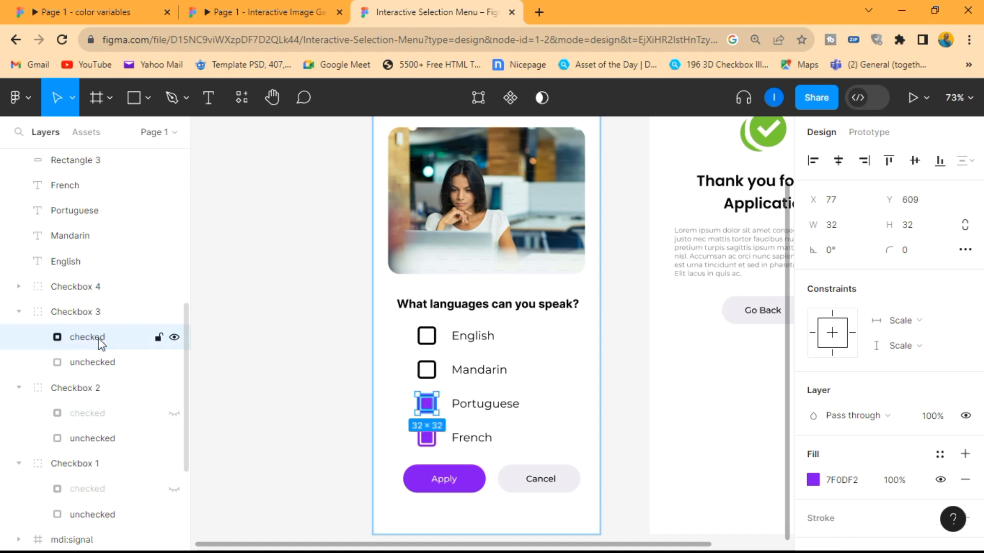
left_click(965, 416)
left_click(879, 469)
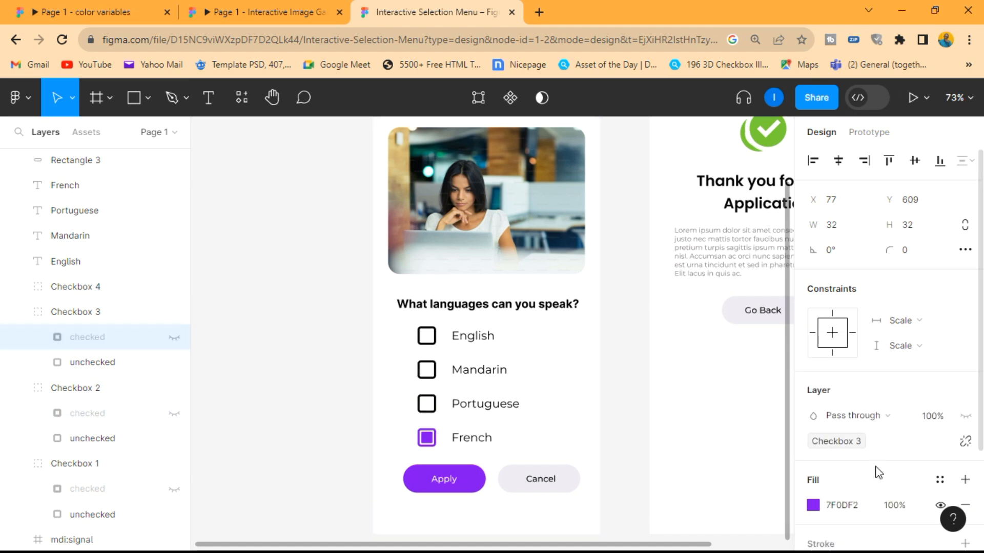
- Bind the visibility of the checked layer inside the Checkbox 4 group to the Checkbox 4 variable
left_click(21, 288)
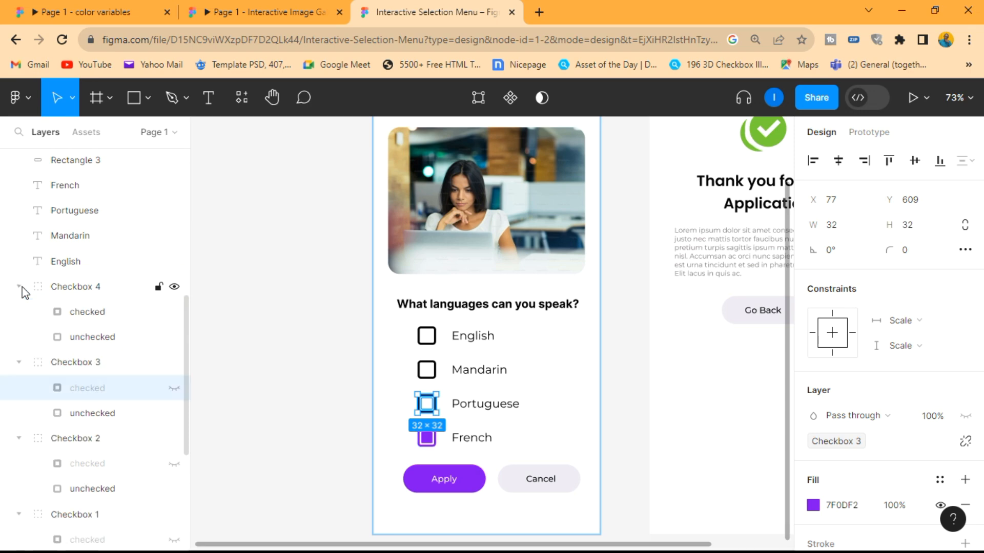
left_click(99, 315)
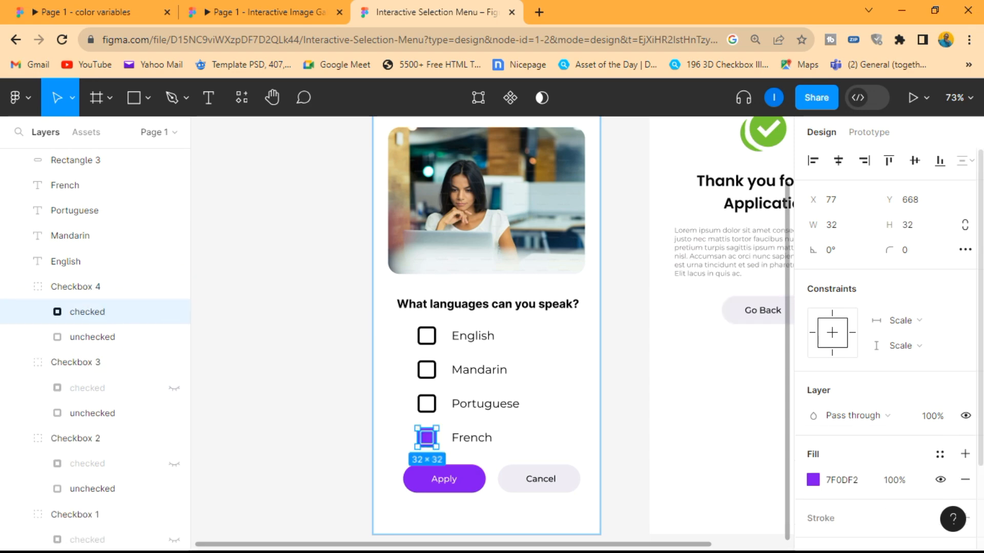
left_click(965, 415)
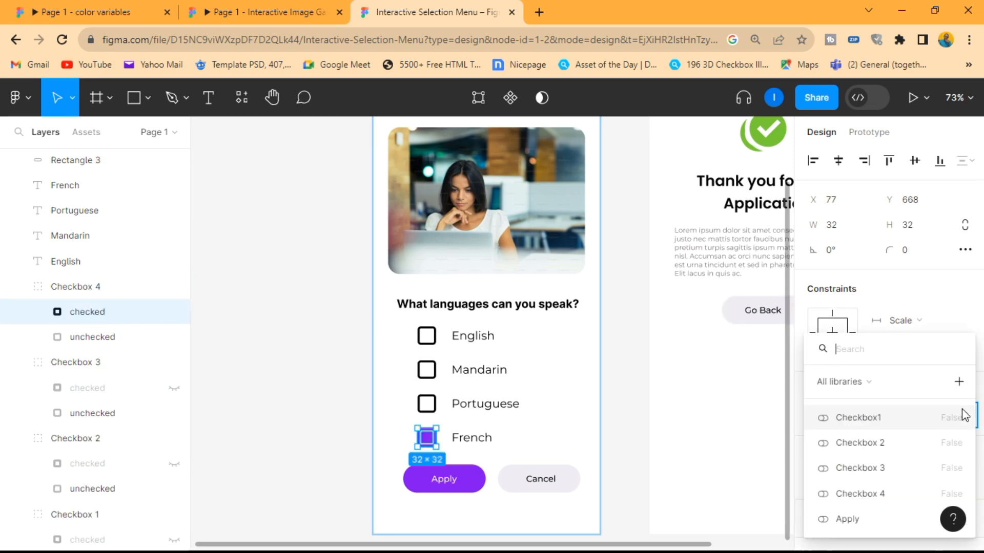
left_click(884, 492)
left_click(610, 418)
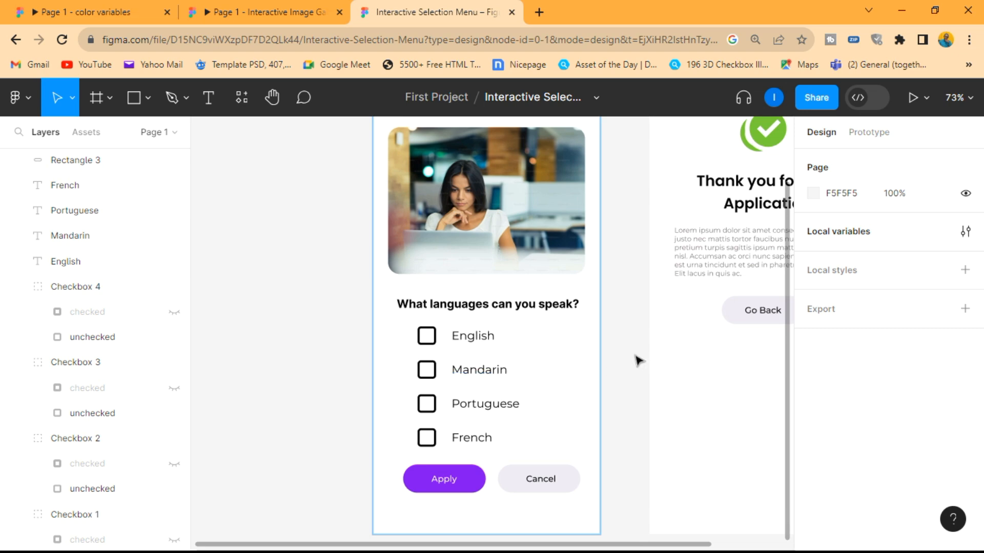
- Bind the visibility of the Active group inside the Apply button group to the Apply variable
scroll(604, 358, "down", 3)
scroll(512, 420, "right", 2)
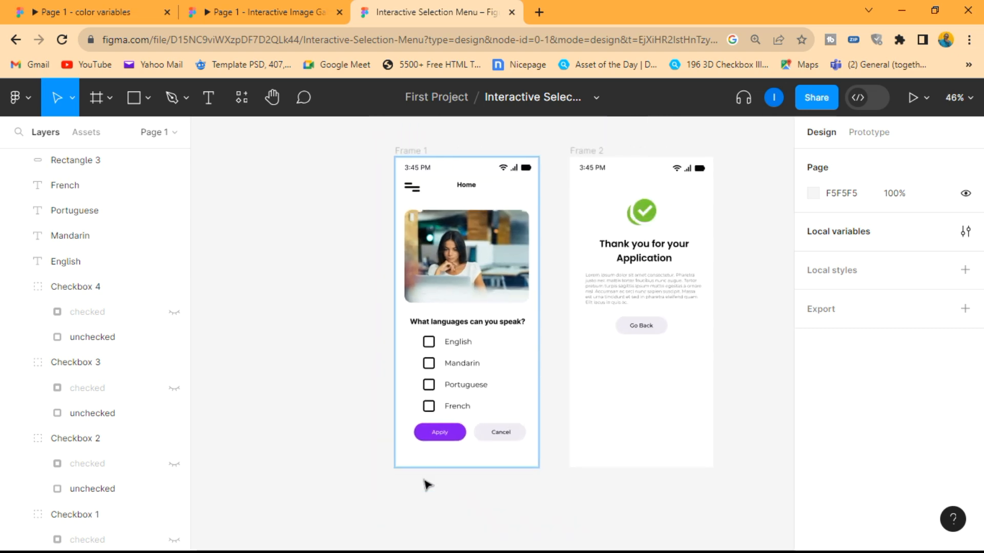
scroll(428, 483, "up", 4)
scroll(469, 441, "up", 3)
left_click(505, 379)
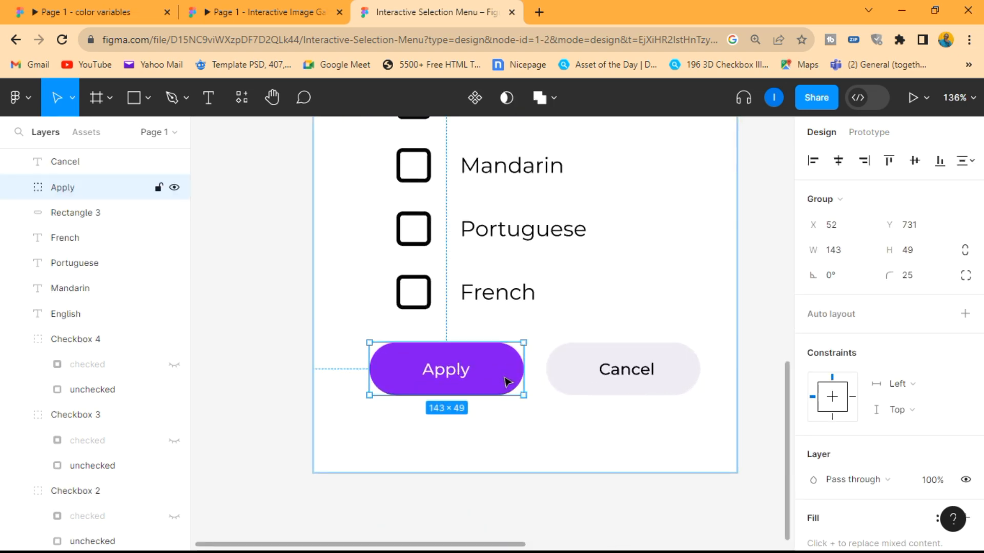
left_click(20, 187)
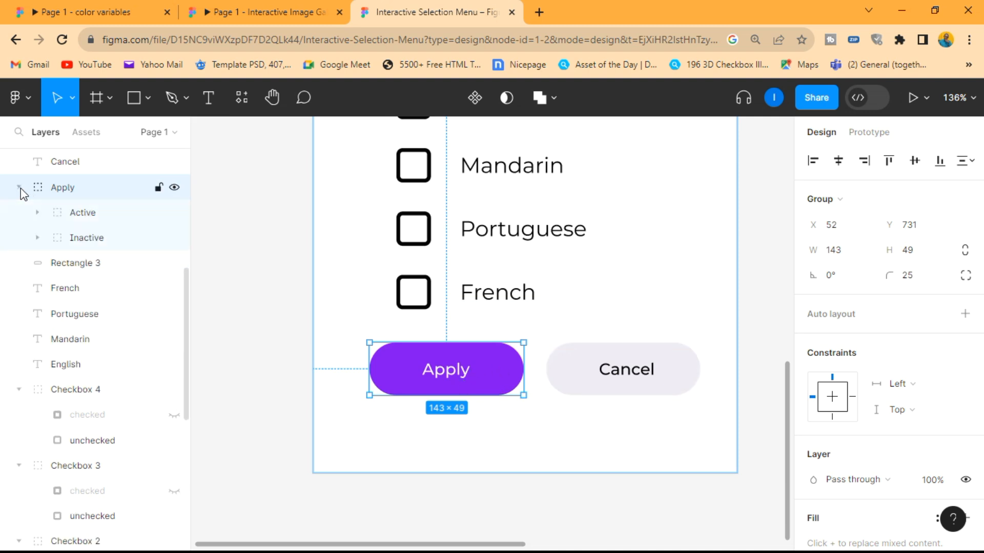
left_click(87, 218)
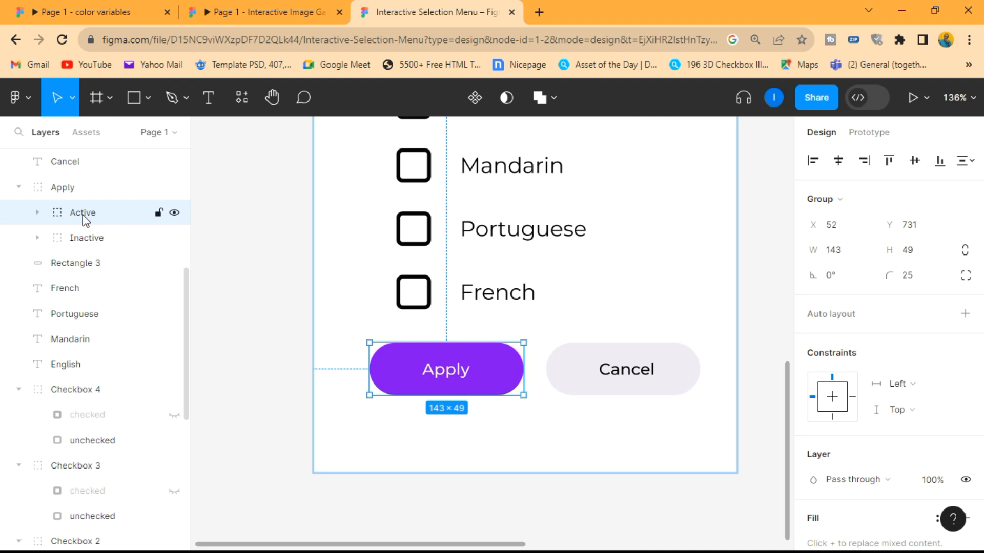
scroll(865, 442, "down", 3)
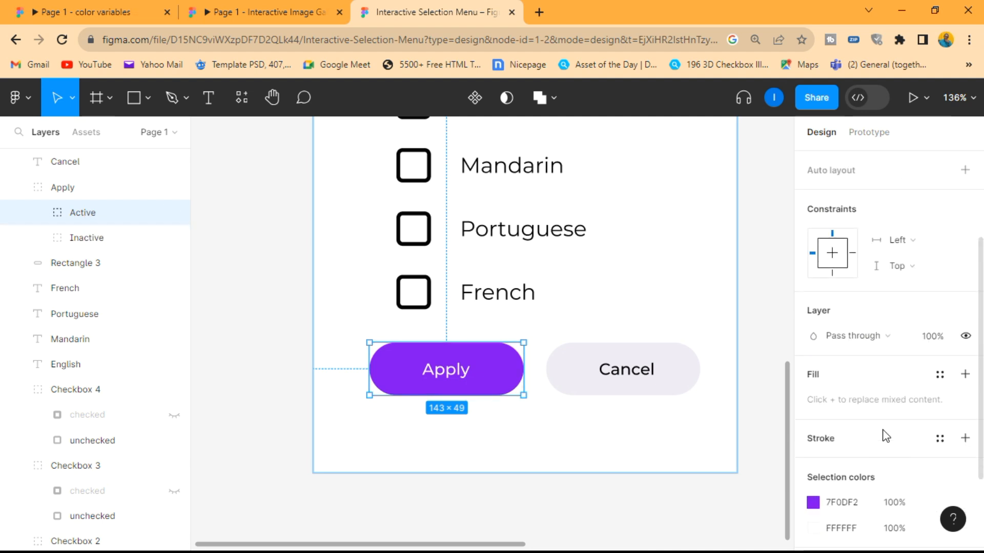
left_click(964, 336)
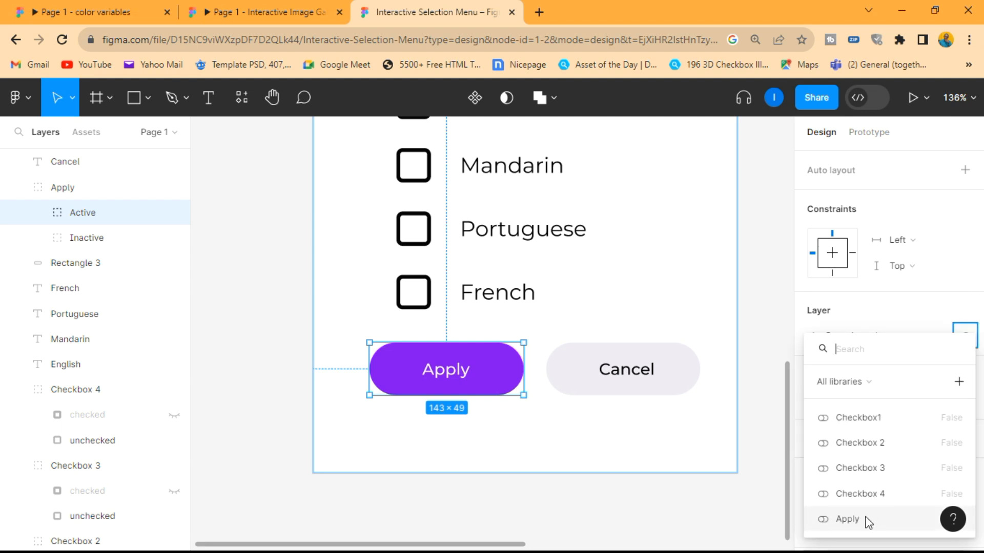
left_click(847, 519)
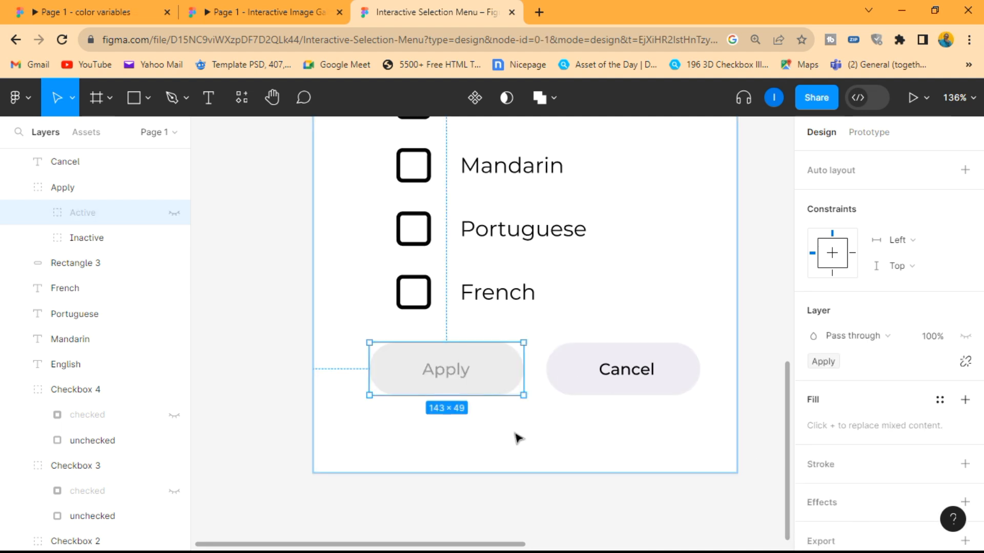
left_click(313, 313)
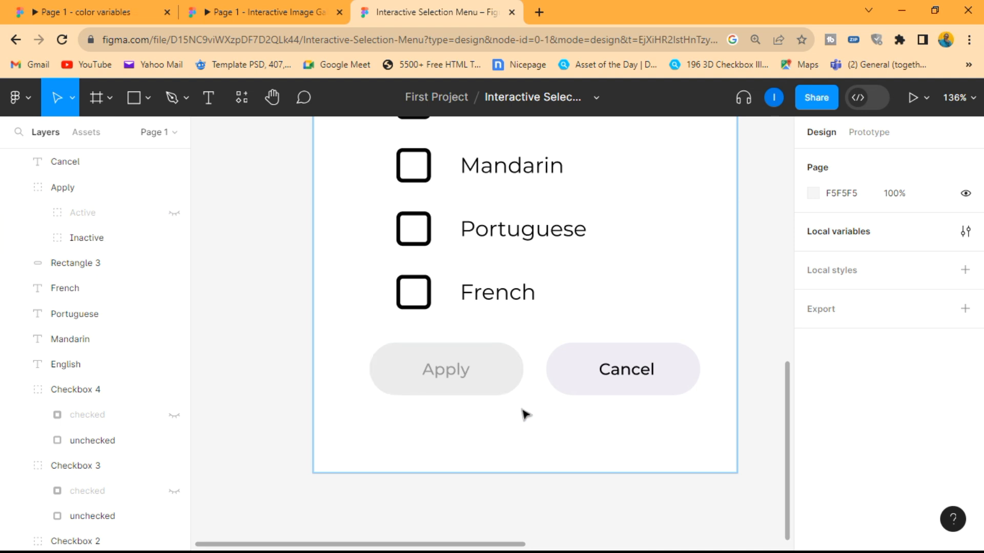
- Add an On tap prototype interaction with a Conditional action to the Checkbox 1 group beside English
scroll(560, 347, "up", 3)
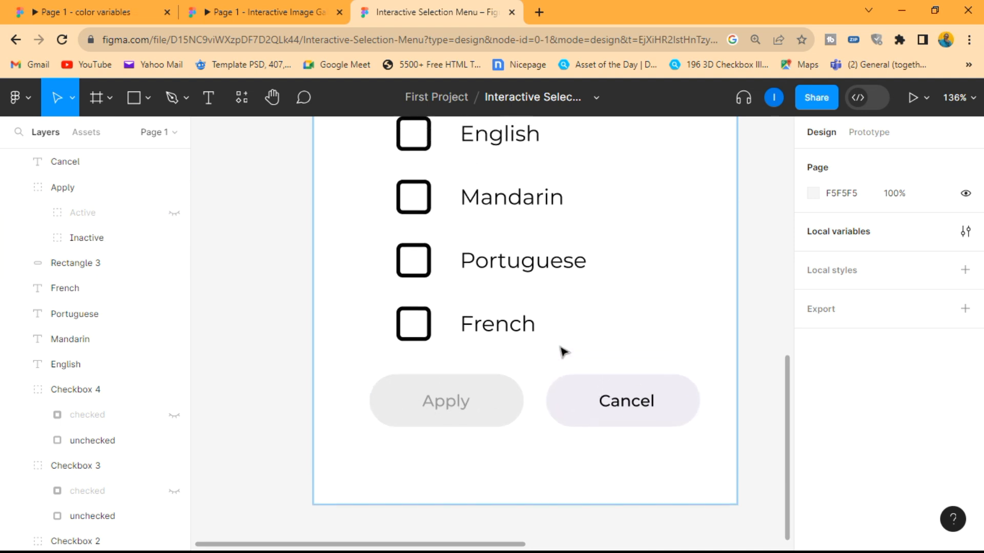
left_click(411, 188)
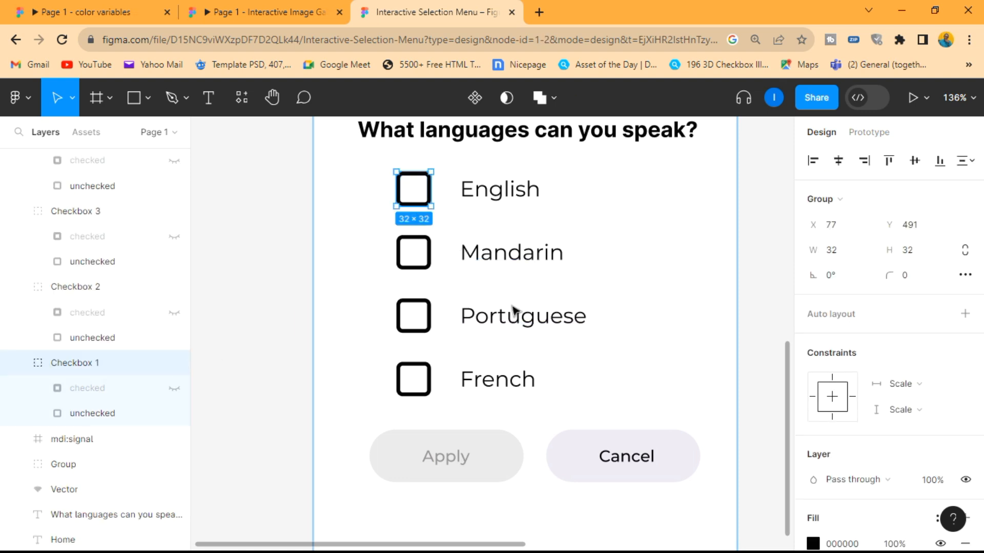
left_click(779, 306)
key("shift+1")
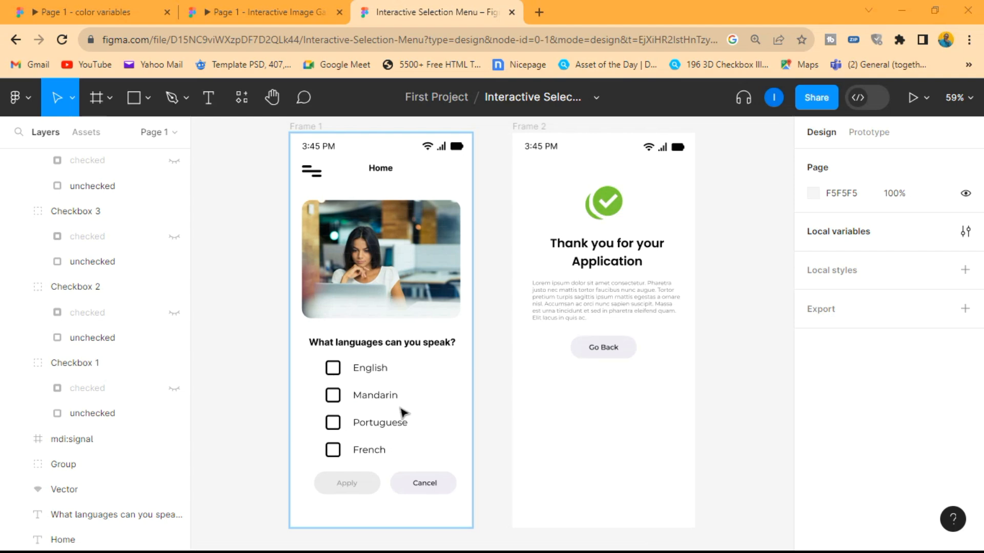
left_click(334, 370)
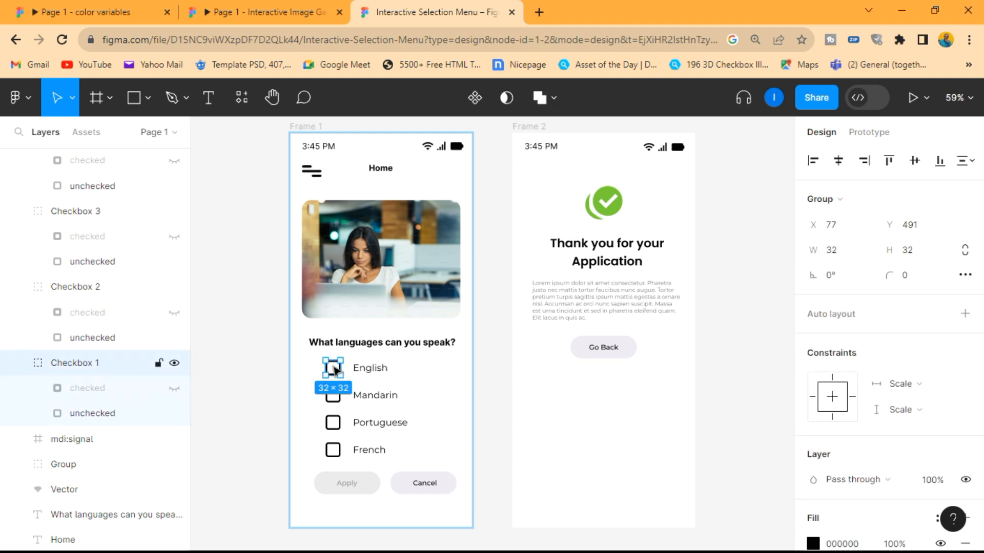
left_click(870, 143)
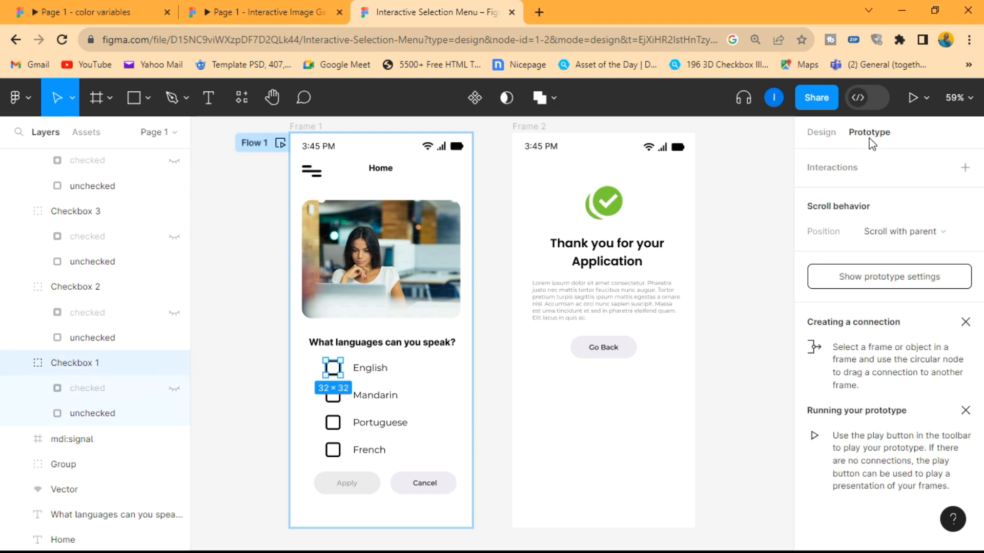
left_click(966, 169)
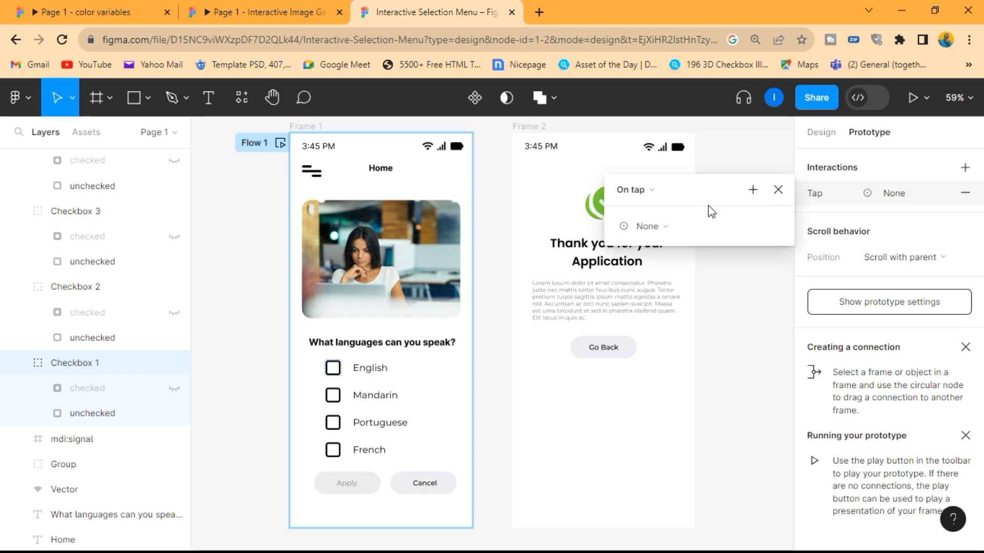
left_click(657, 227)
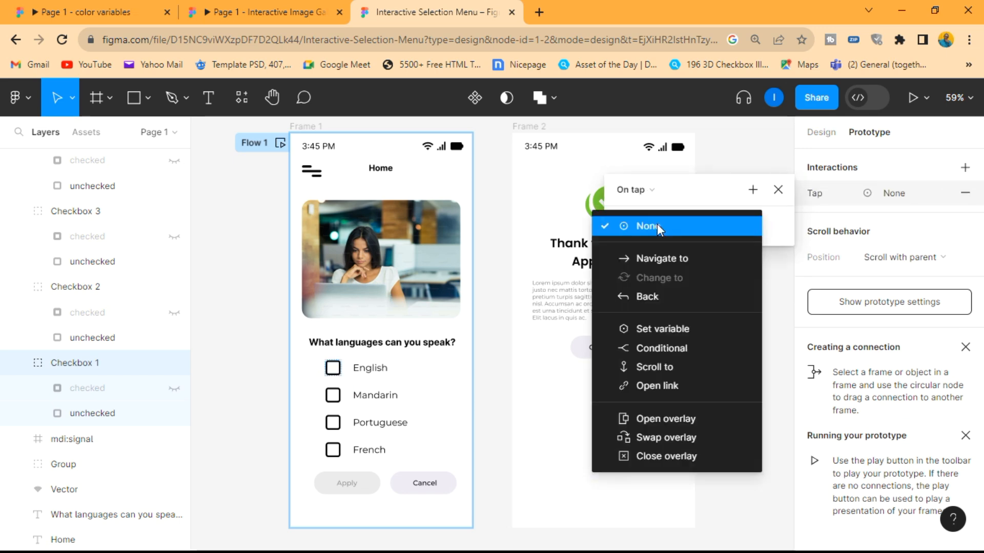
left_click(666, 348)
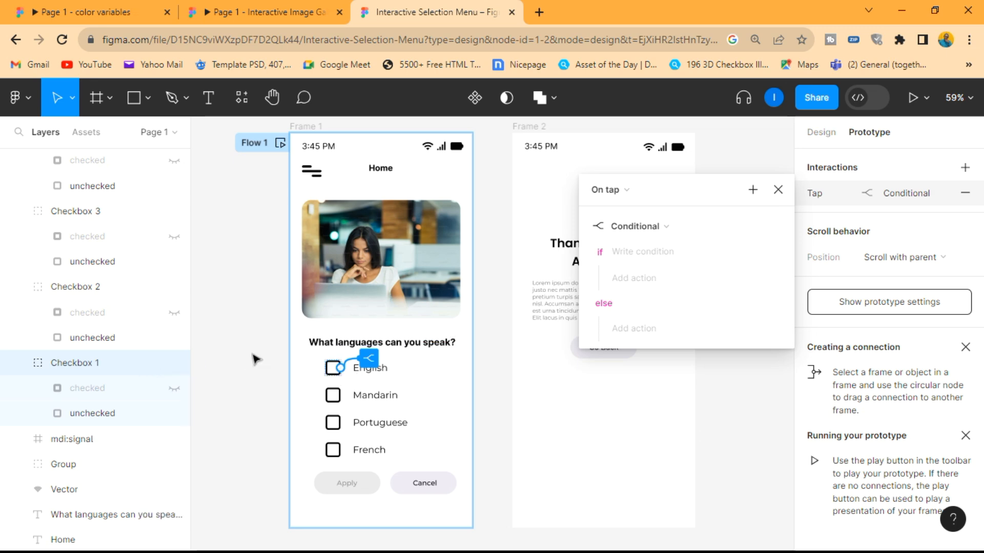
- Set the if condition of the English checkbox's interaction to Checkbox1 == false
left_click(683, 253)
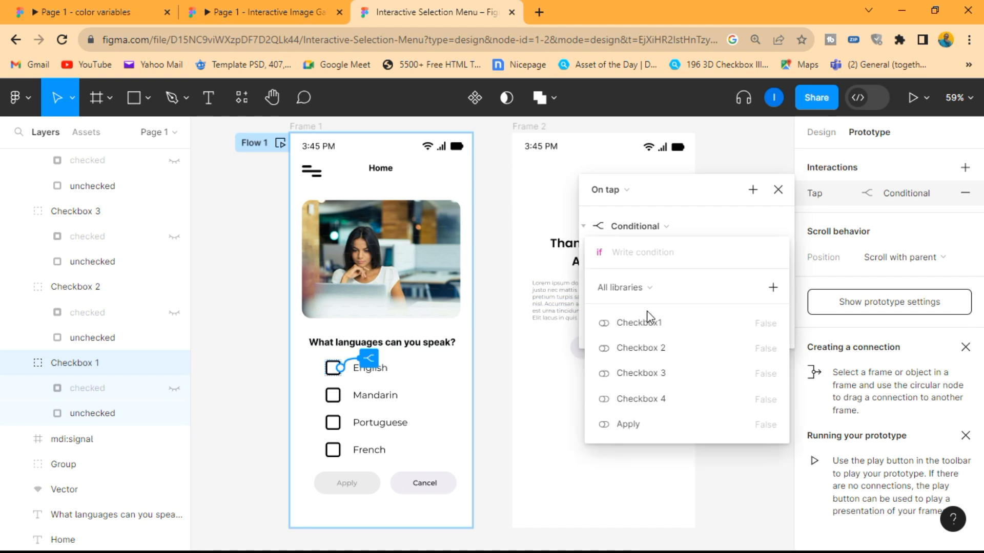
left_click(652, 328)
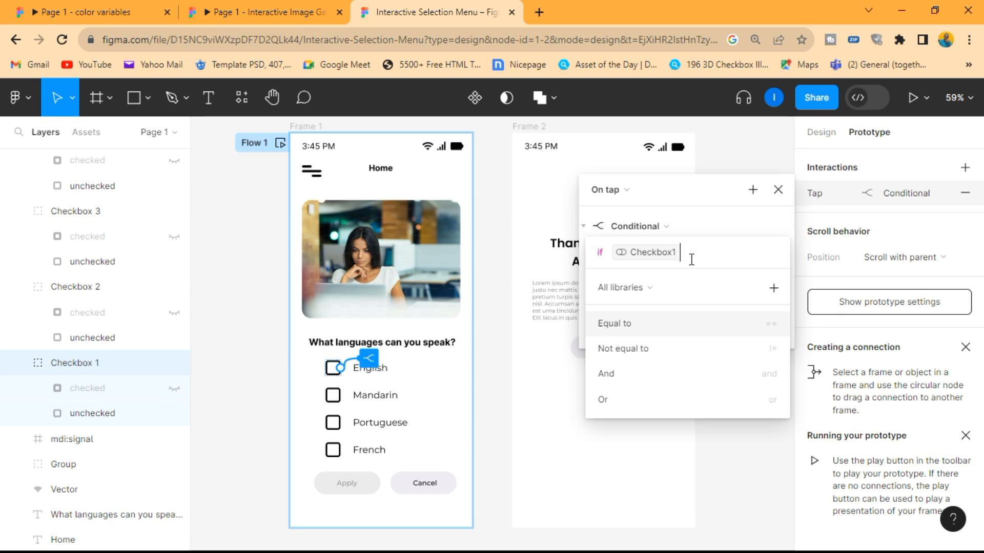
left_click(626, 328)
type("fa")
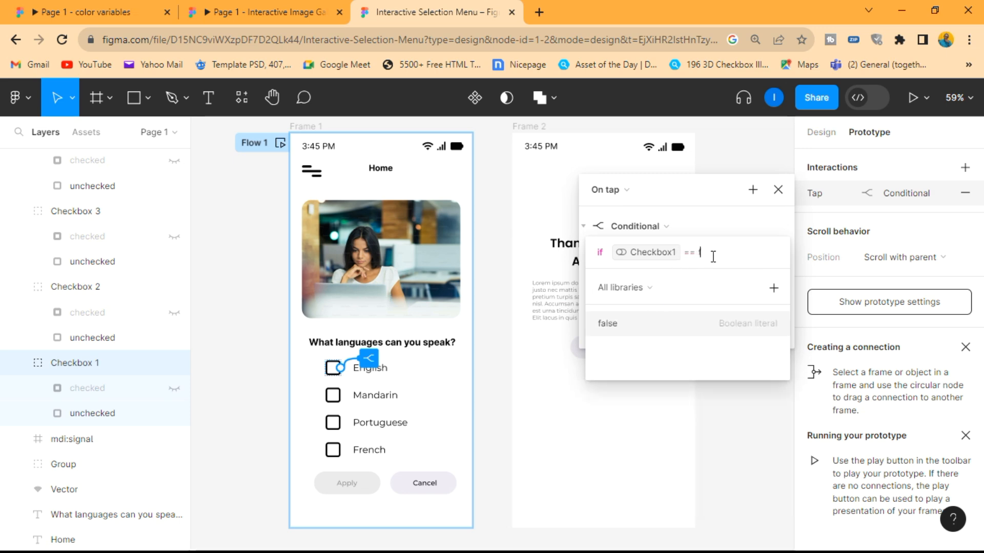
type("lse")
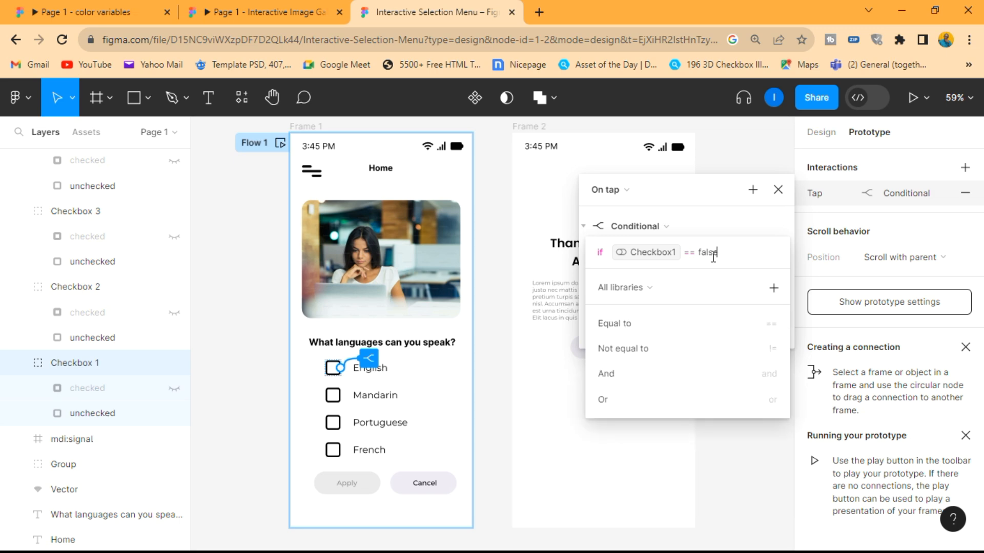
key("Return")
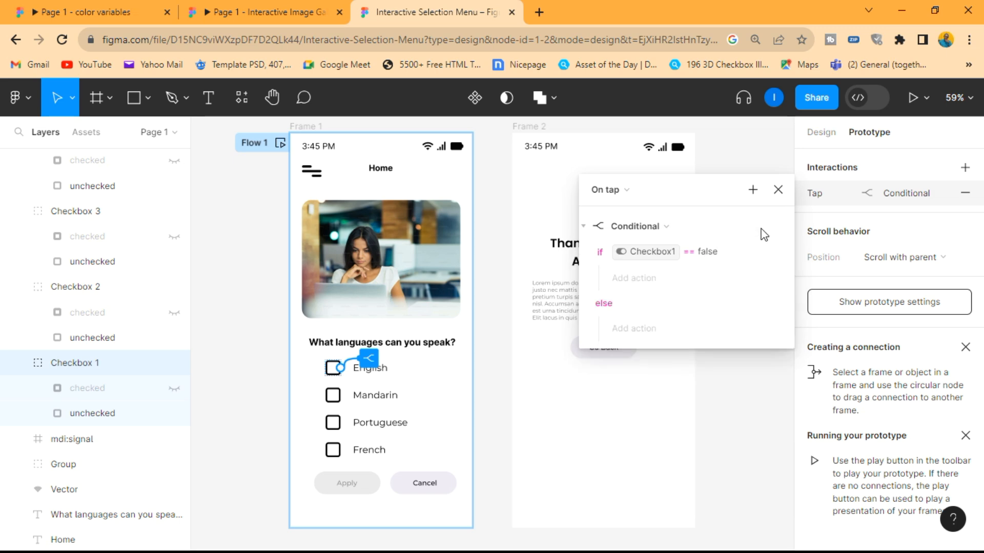
- Under the if branch, add a Set variable action that sets Checkbox1 to true
left_click(648, 280)
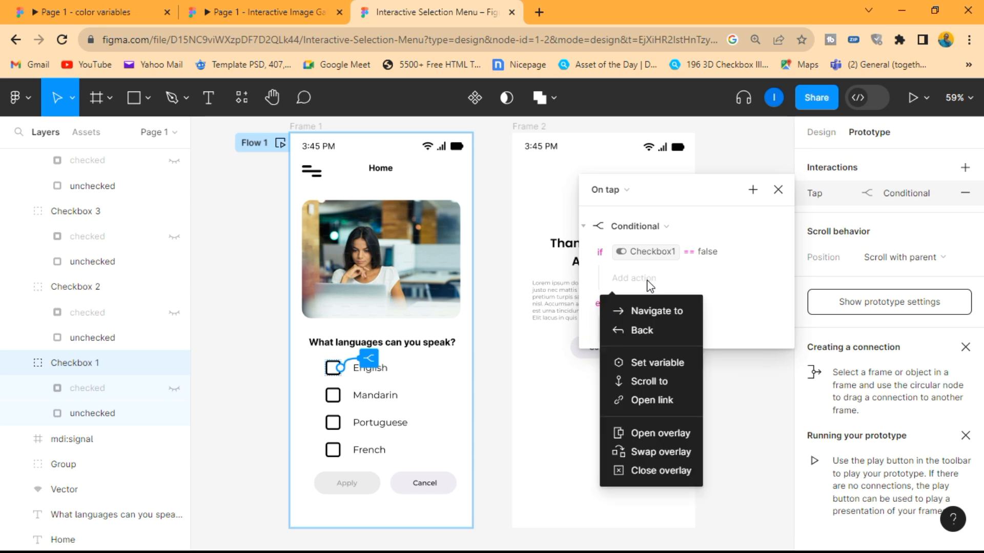
left_click(642, 363)
left_click(650, 378)
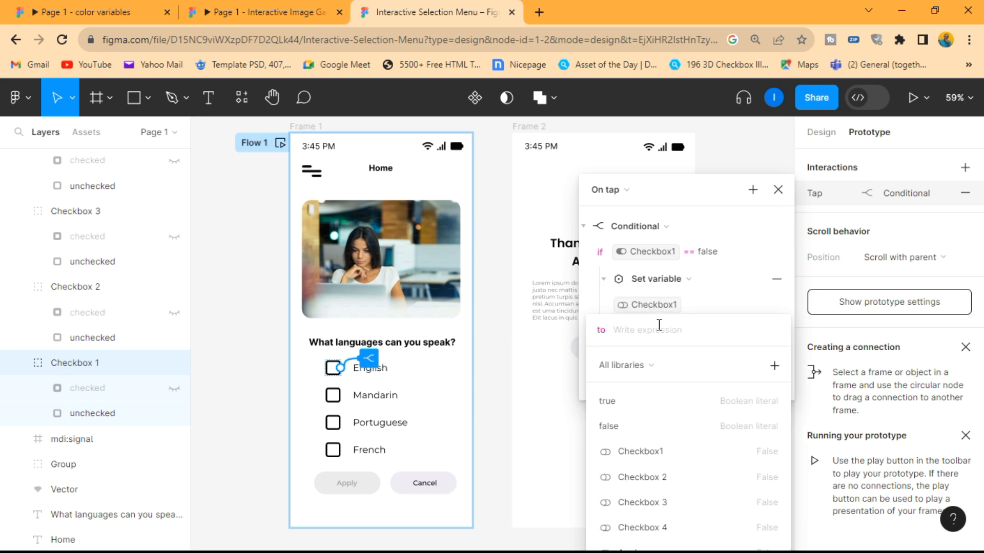
left_click(635, 399)
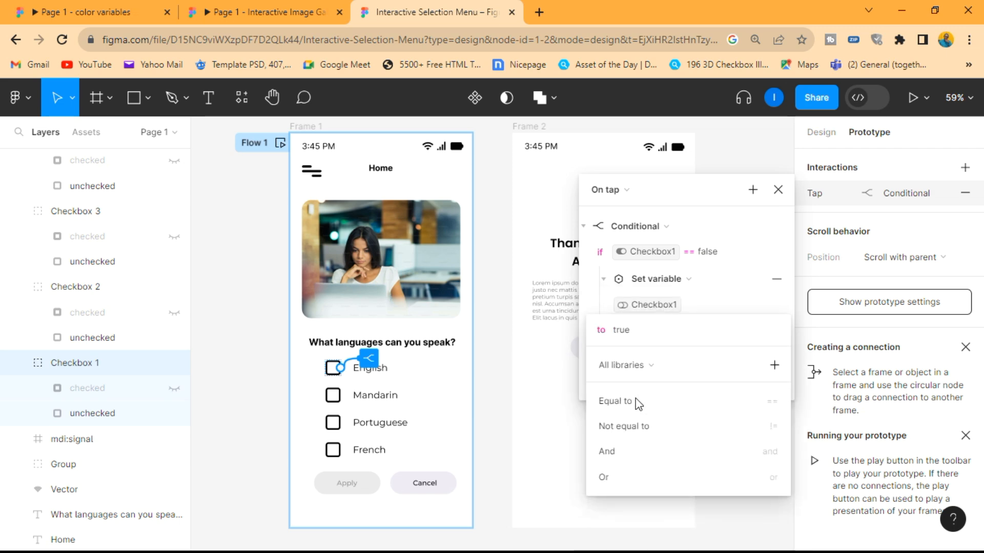
key("Return")
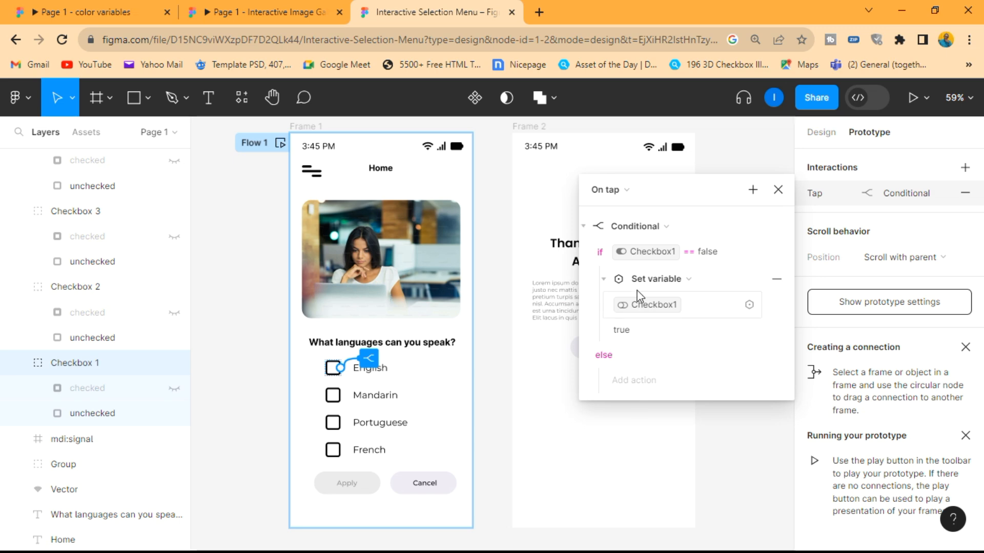
- Preview the prototype, check the English checkbox to test its interaction, and close the preview
left_click(784, 137)
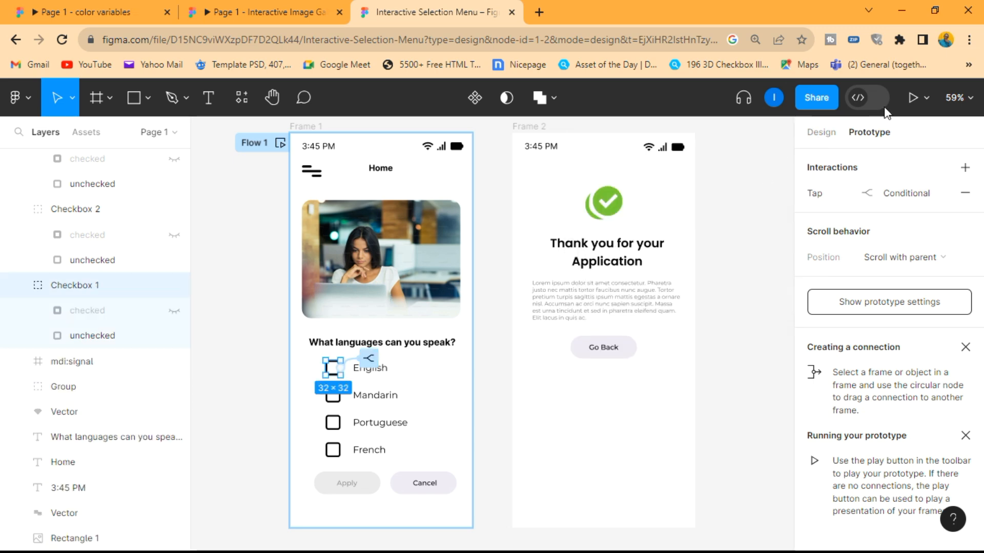
left_click(925, 98)
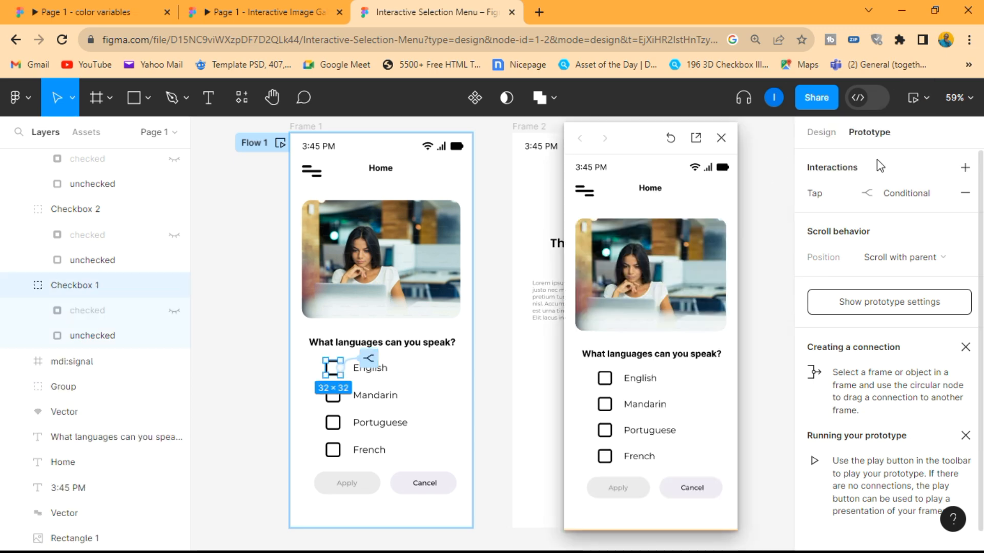
left_click(878, 155)
left_click(606, 379)
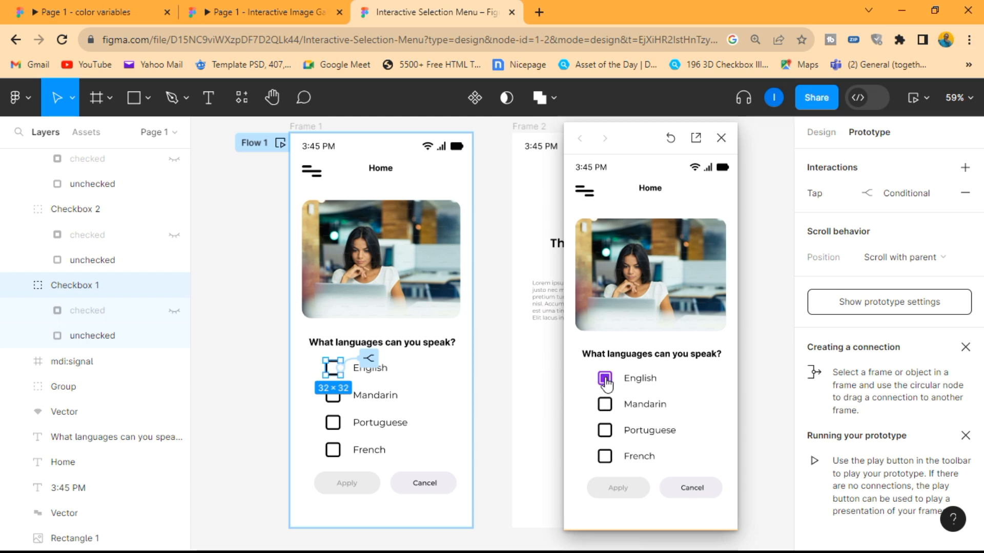
left_click(720, 137)
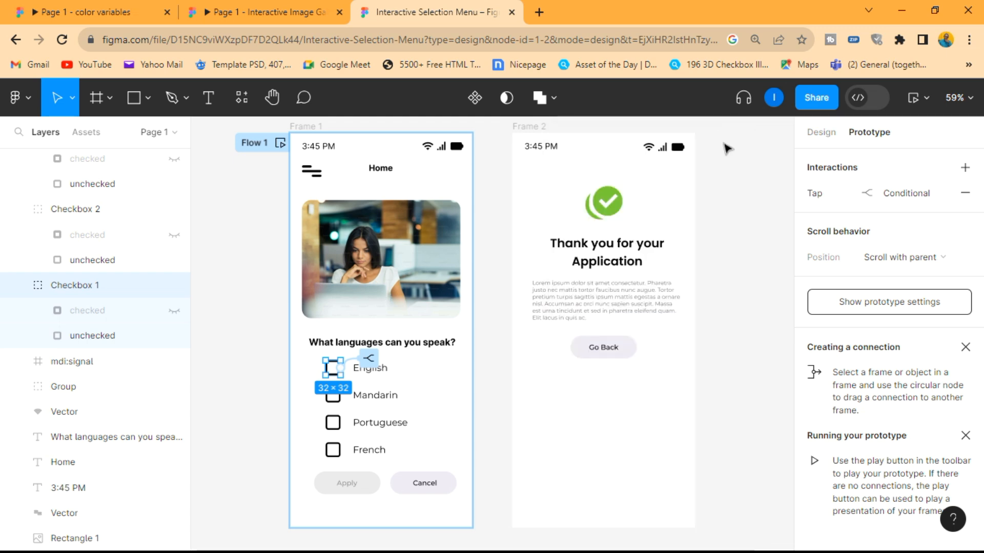
- Under the else branch of the English checkbox's interaction, add a Set variable action that sets Checkbox1 to false
left_click(880, 193)
left_click(645, 339)
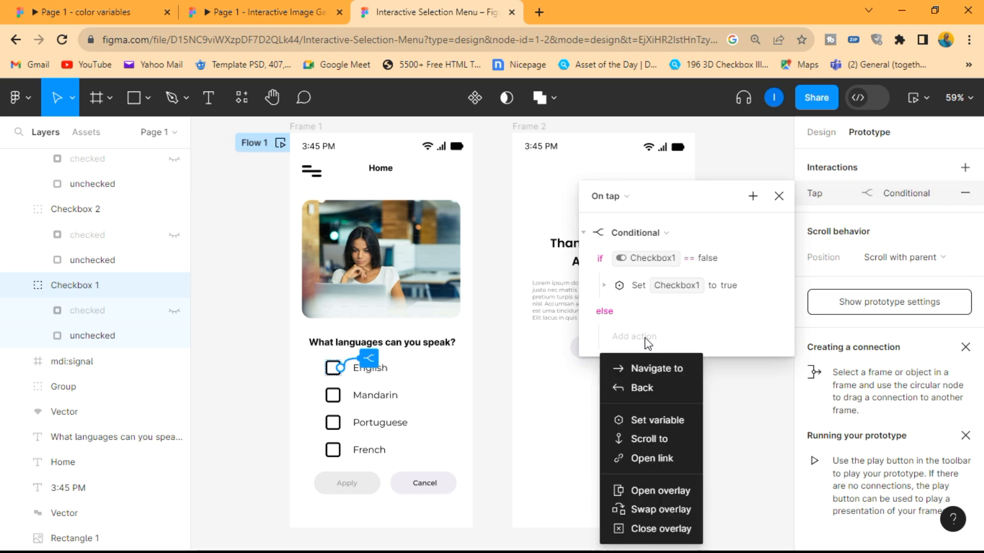
left_click(651, 422)
left_click(651, 434)
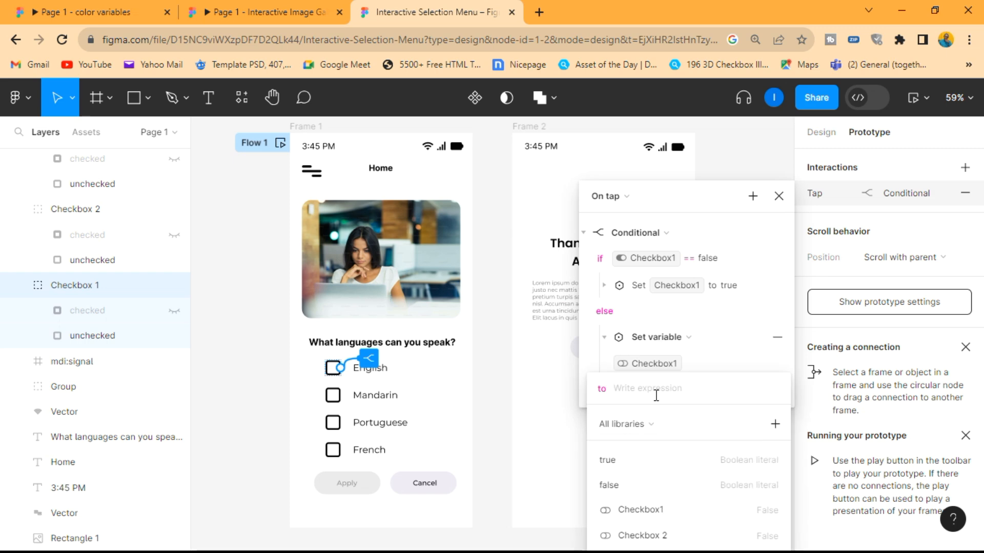
left_click(629, 484)
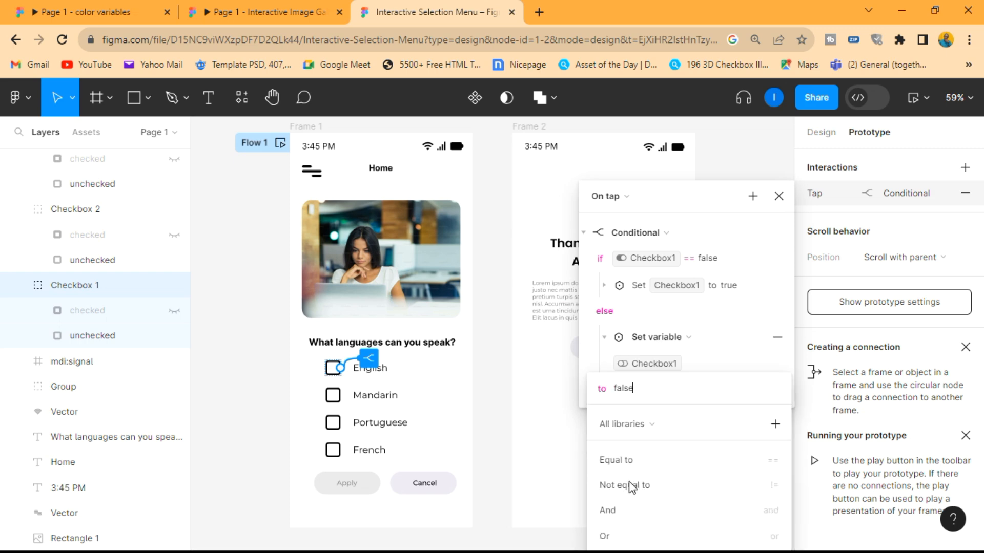
key("Escape")
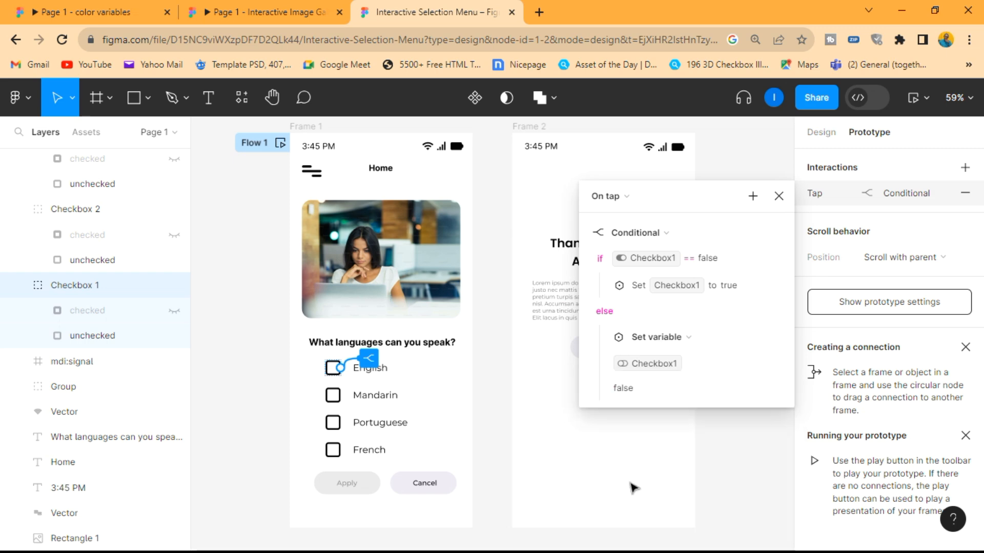
left_click(779, 197)
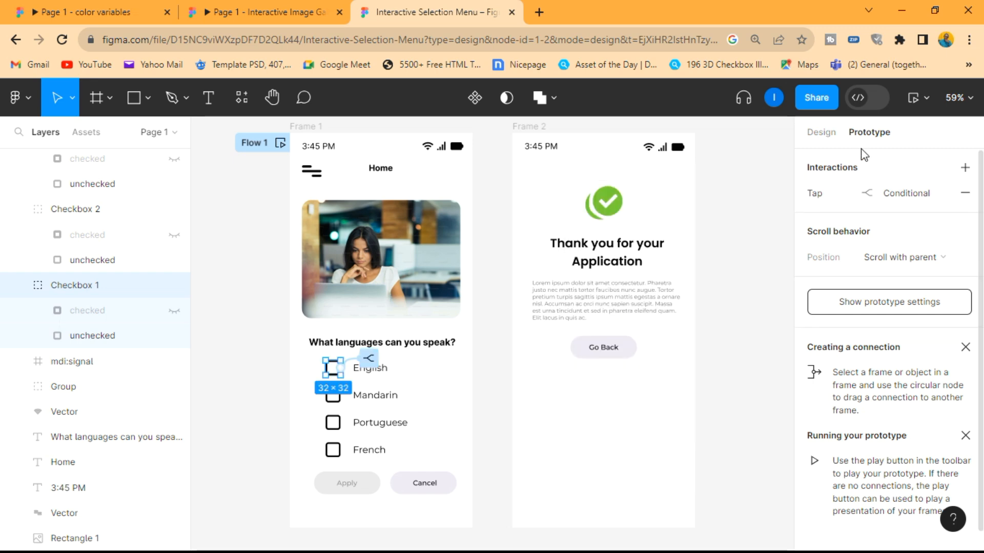
- Preview the prototype again, toggle the English checkbox on and off several times, and close the preview
left_click(920, 105)
left_click(605, 379)
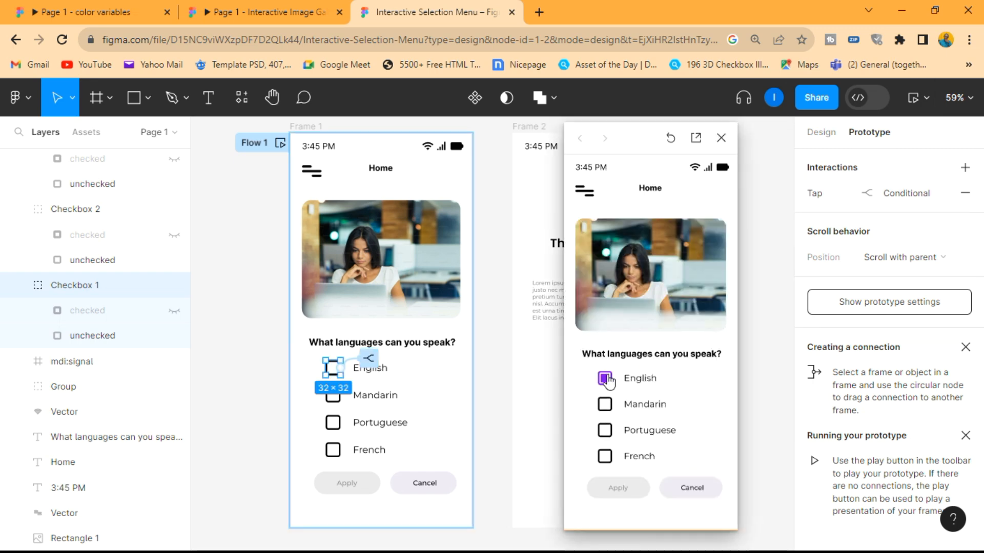
left_click(606, 379)
left_click(607, 380)
left_click(607, 380)
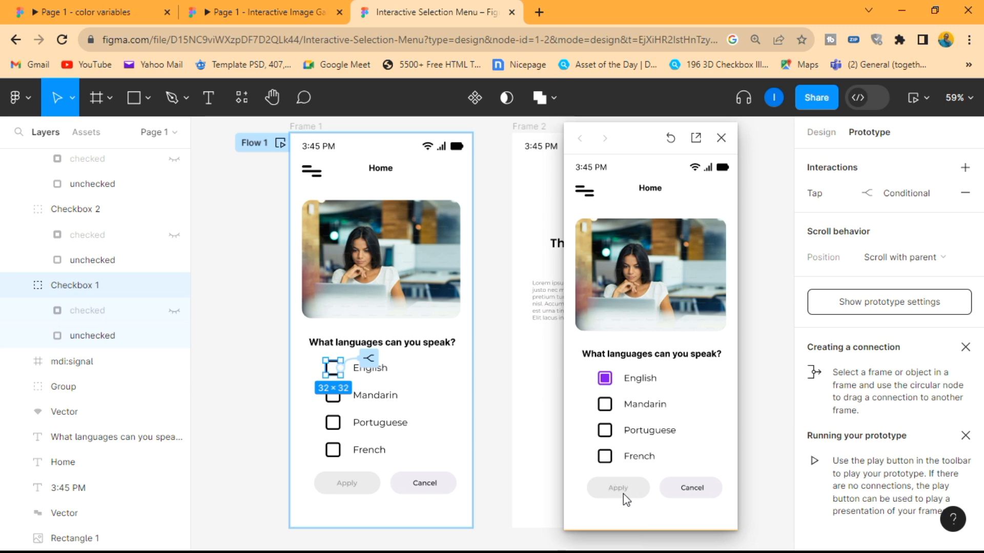
left_click(720, 137)
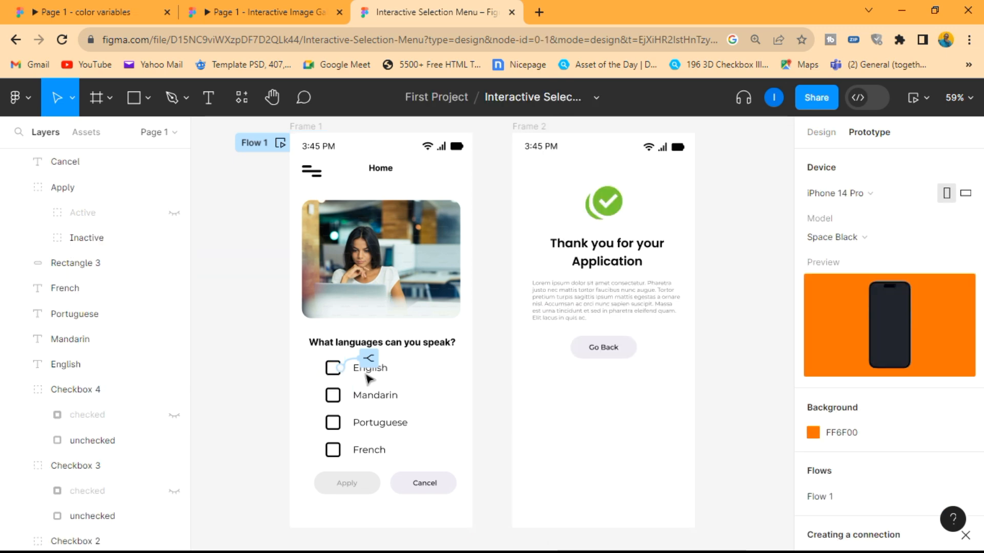
- Add a Set variable action to the English checkbox's On tap interaction that sets Apply to true
left_click(333, 372)
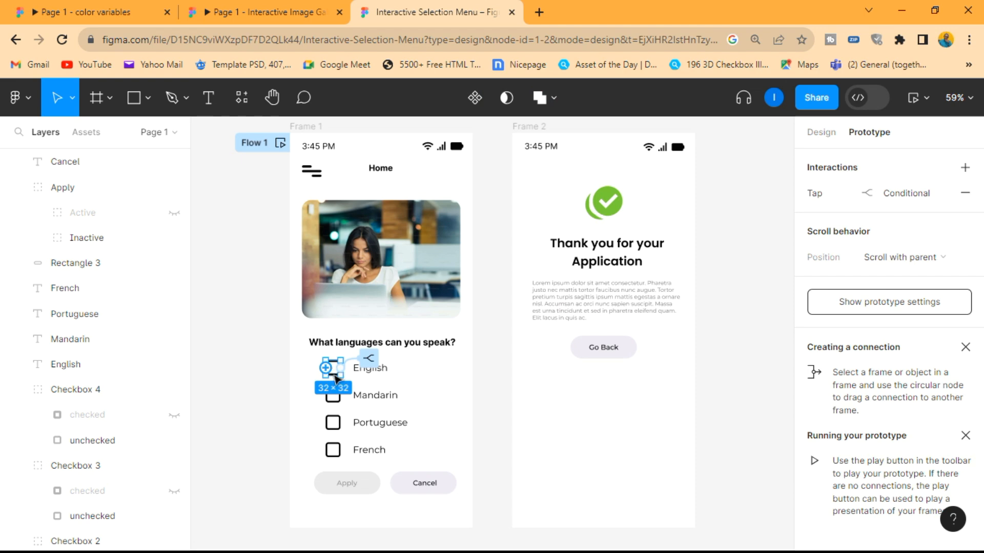
left_click(881, 193)
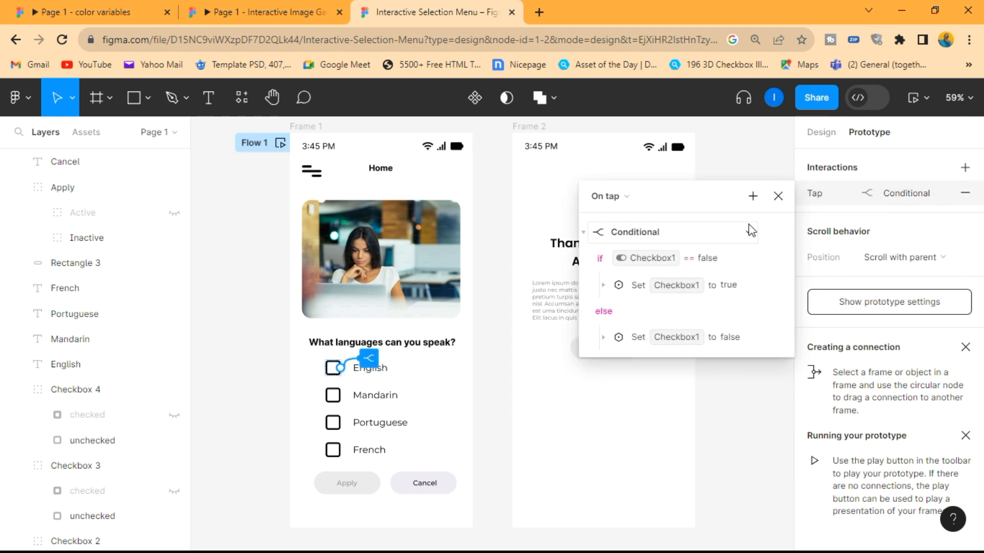
left_click(752, 196)
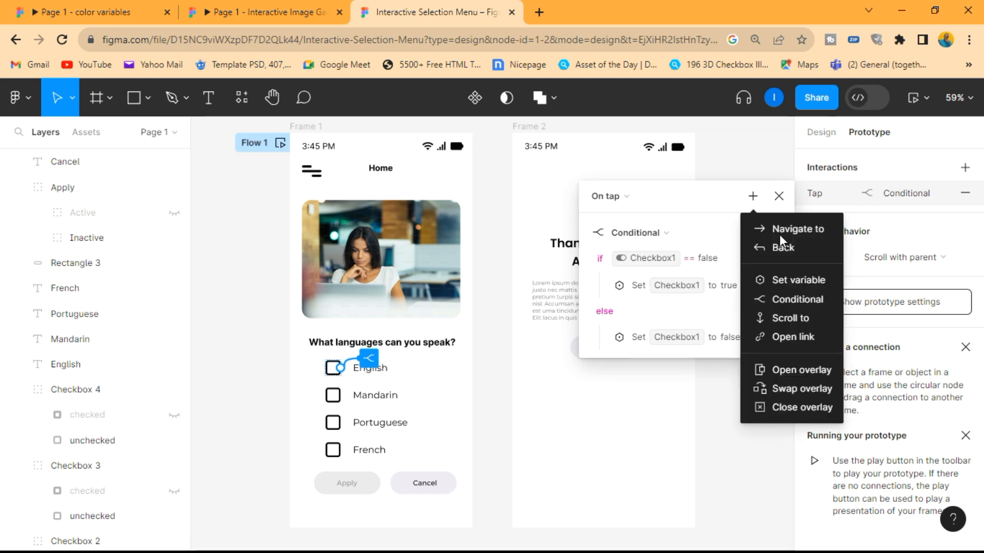
left_click(795, 281)
left_click_drag(702, 200, 705, 135)
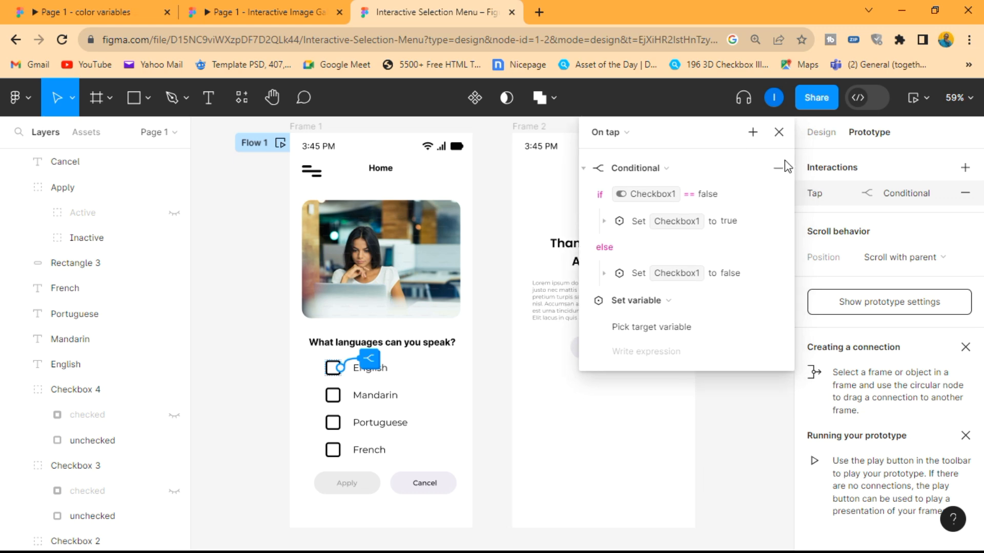
left_click(658, 327)
left_click(634, 501)
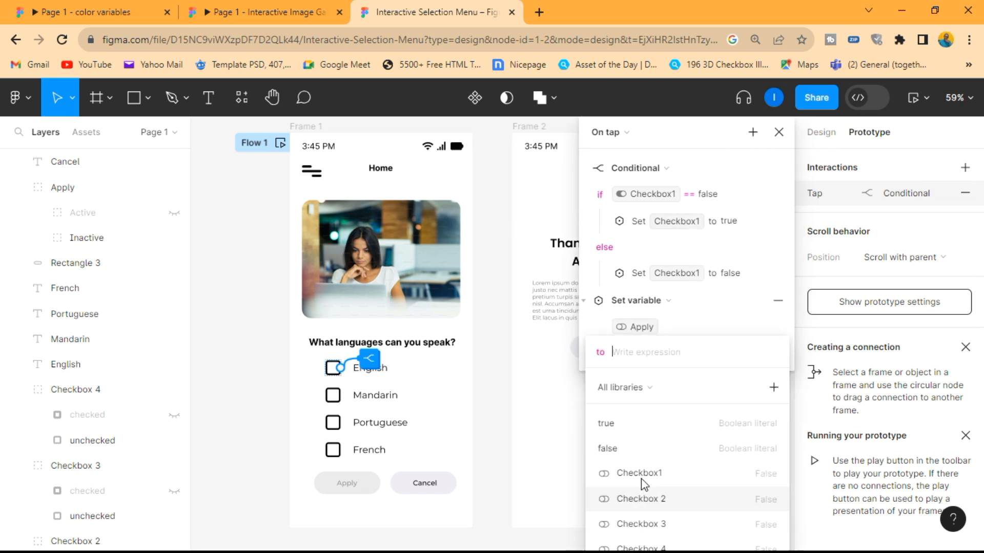
left_click(637, 427)
key("Return")
left_click(637, 300)
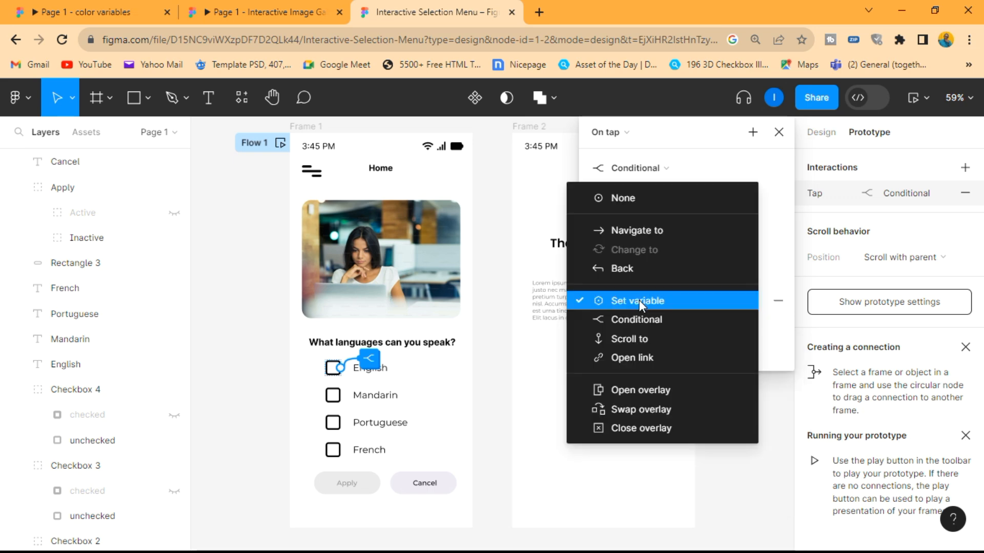
left_click(761, 319)
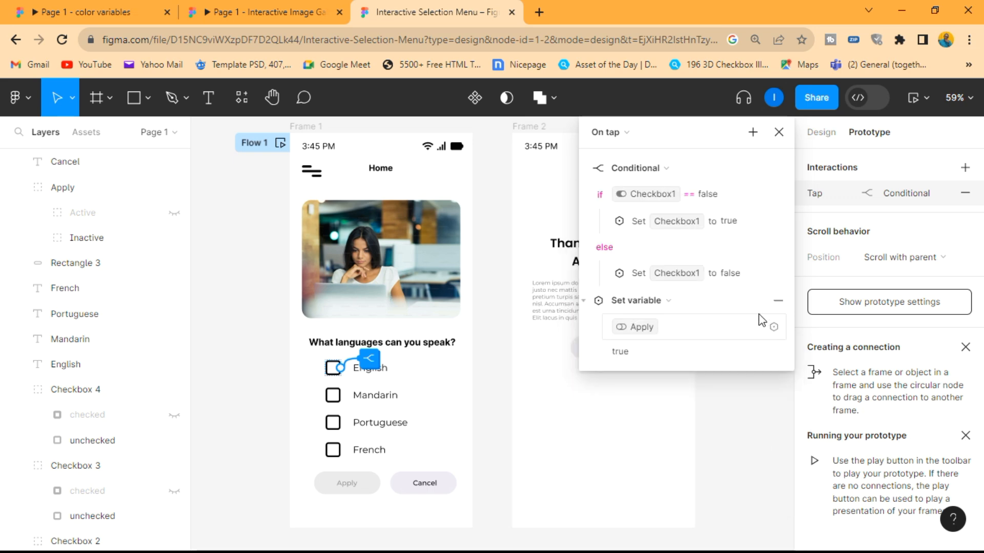
- Move the action that sets Apply to true into the if branch, below the one that sets Checkbox1 to true
left_click(585, 302)
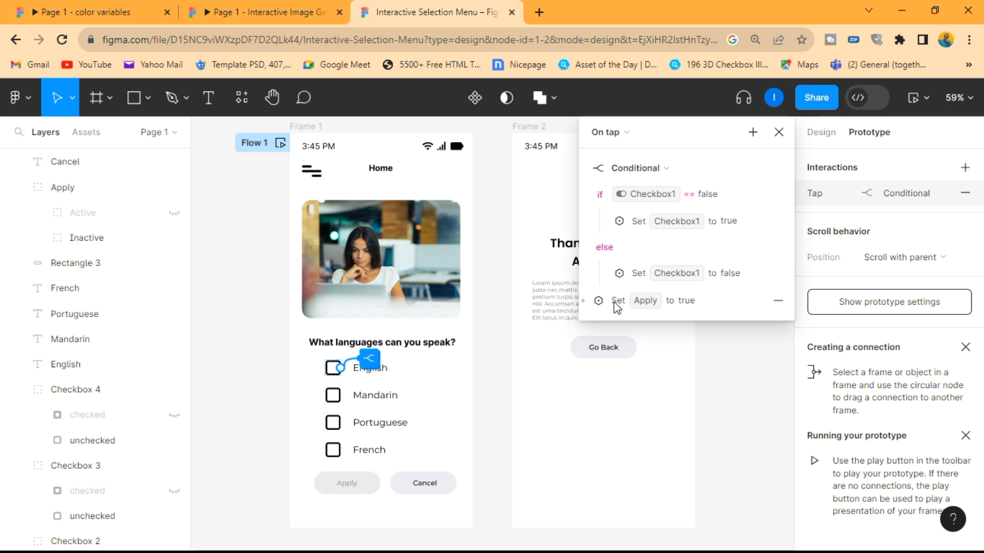
left_click(600, 302)
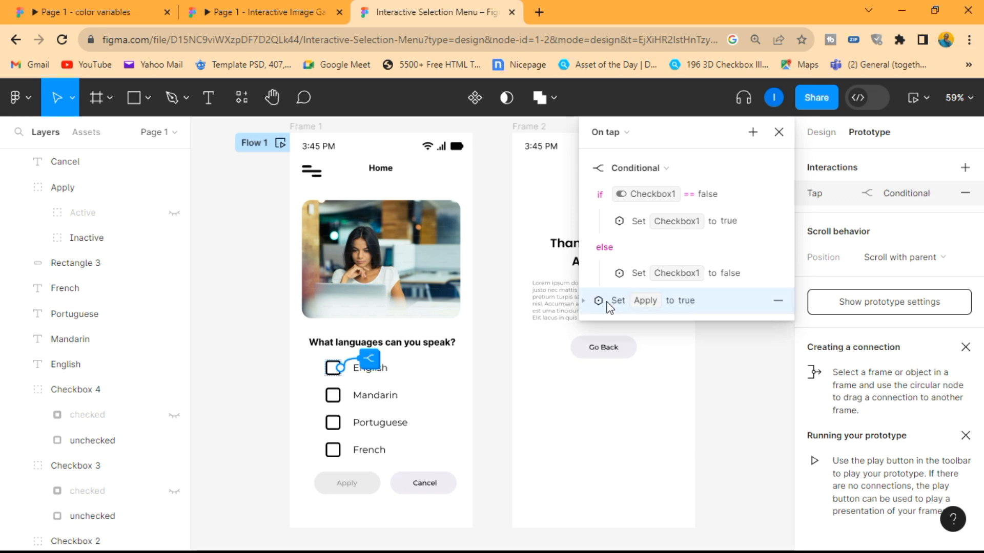
left_click_drag(641, 249, 654, 230)
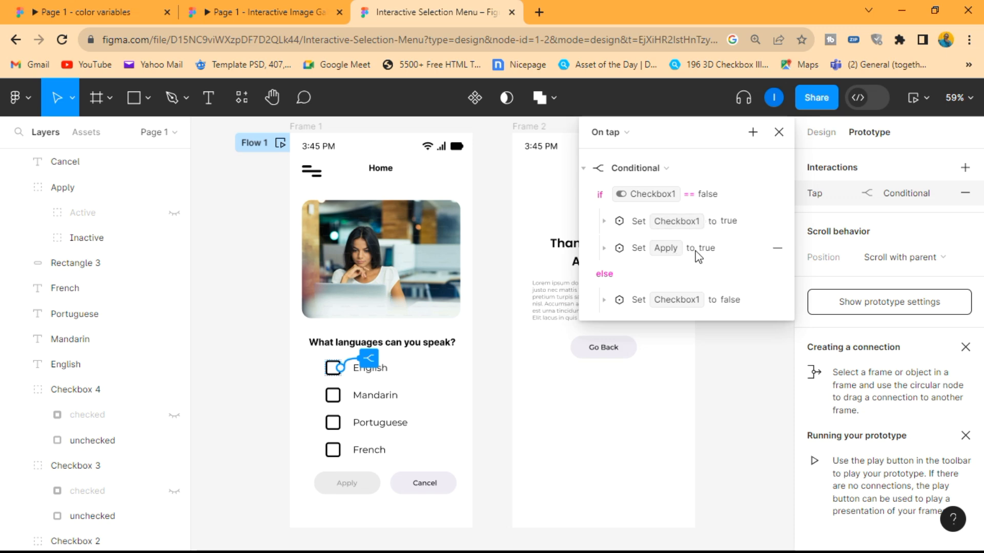
- Preview the prototype and toggle the English checkbox repeatedly to test how the Apply button responds
left_click(927, 98)
left_click(874, 154)
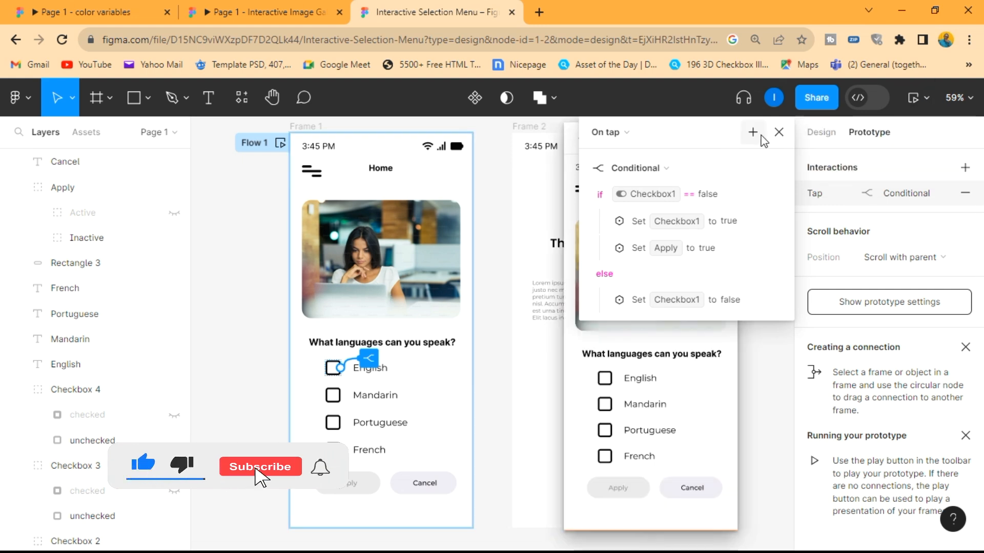
left_click(605, 379)
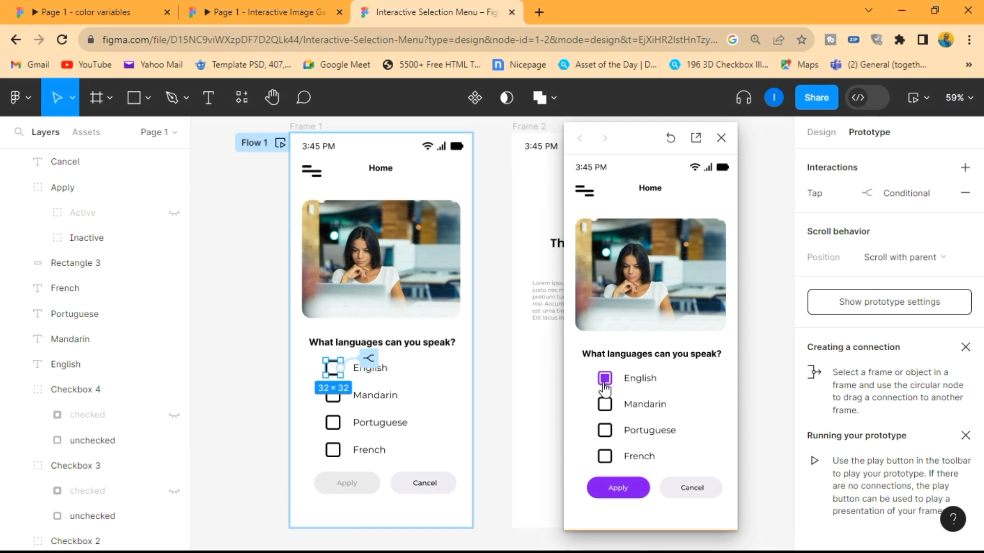
left_click(605, 380)
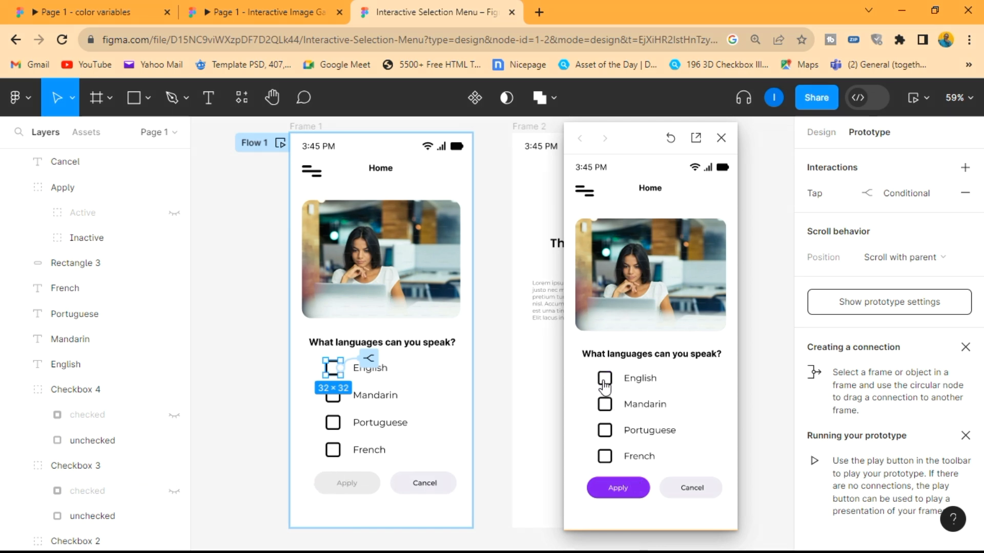
left_click(605, 381)
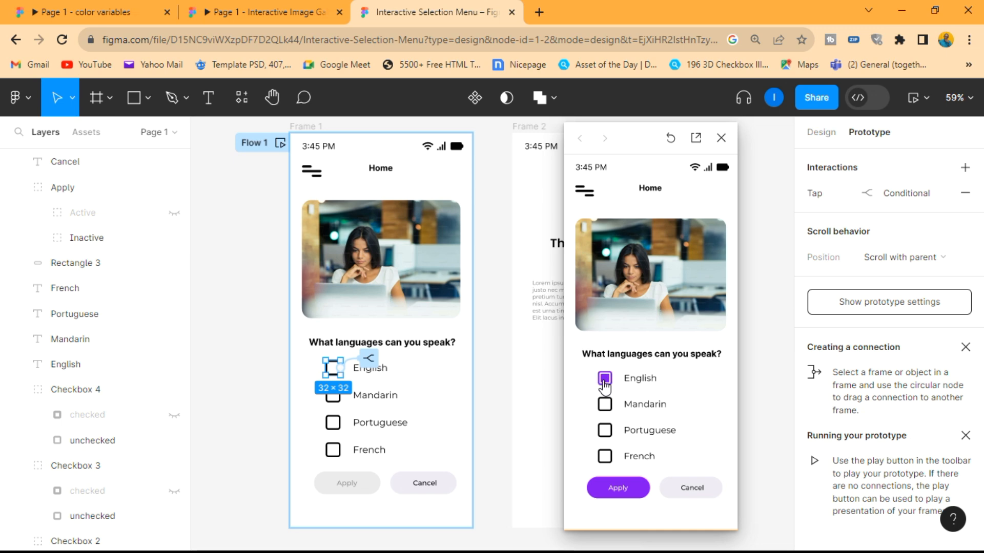
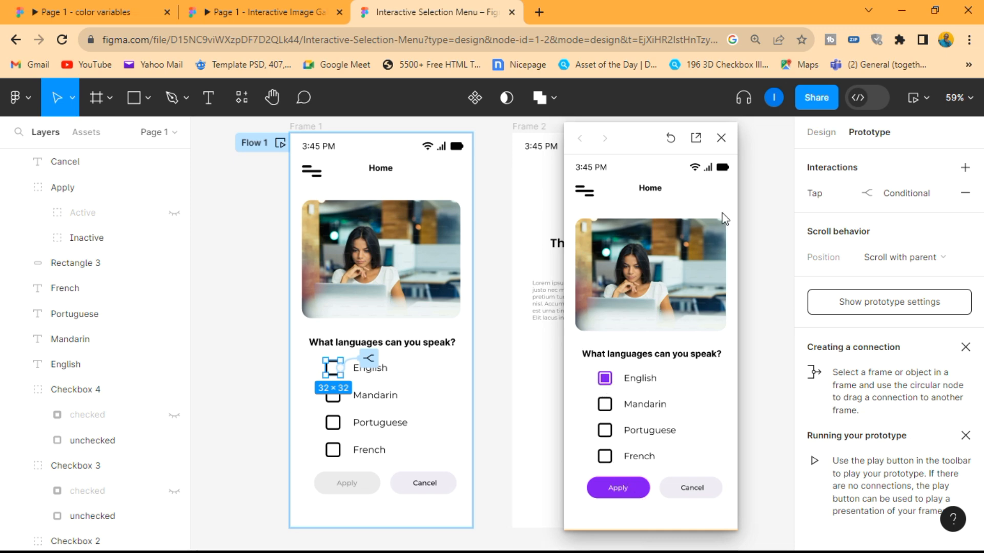
- Close the preview and add a second Conditional action to the English checkbox's On tap interaction
left_click(720, 138)
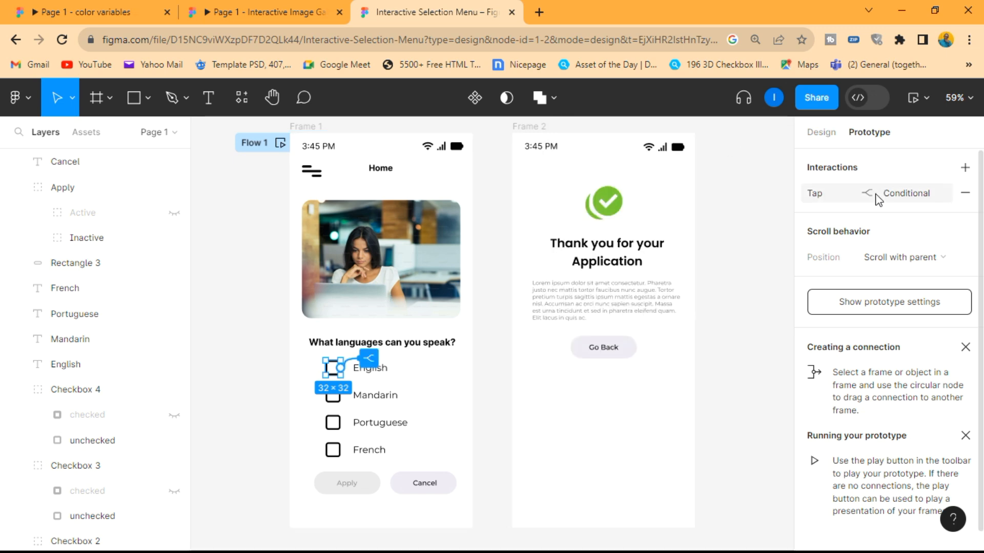
left_click(874, 194)
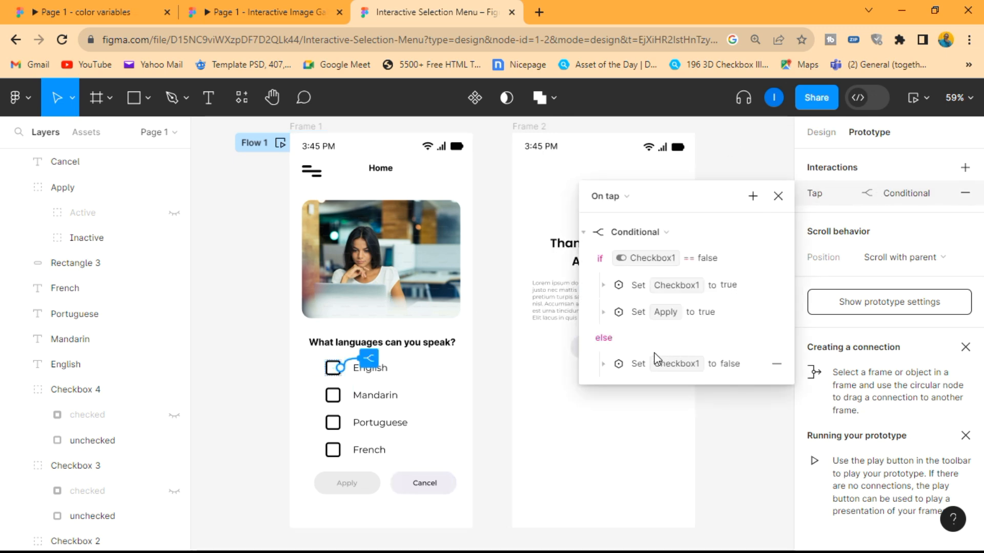
left_click(583, 232)
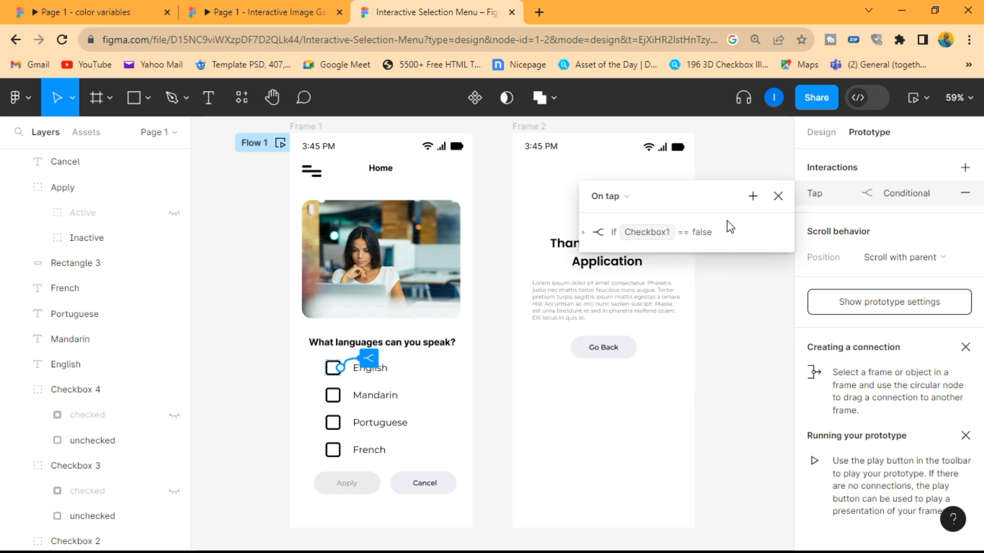
left_click(753, 197)
left_click(780, 296)
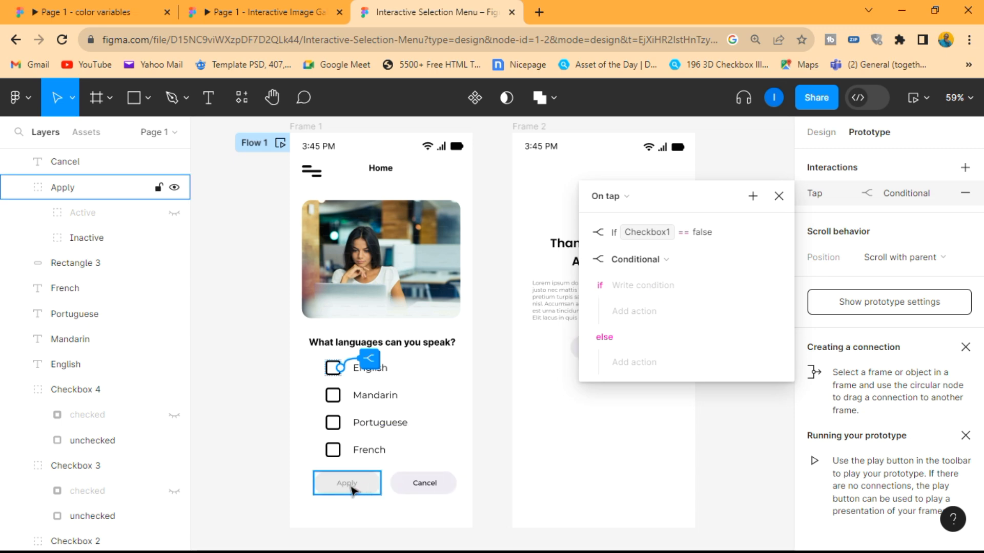
- Begin the second conditional's if condition with Checkbox1 == false and Checkbox 2 == false
left_click(650, 288)
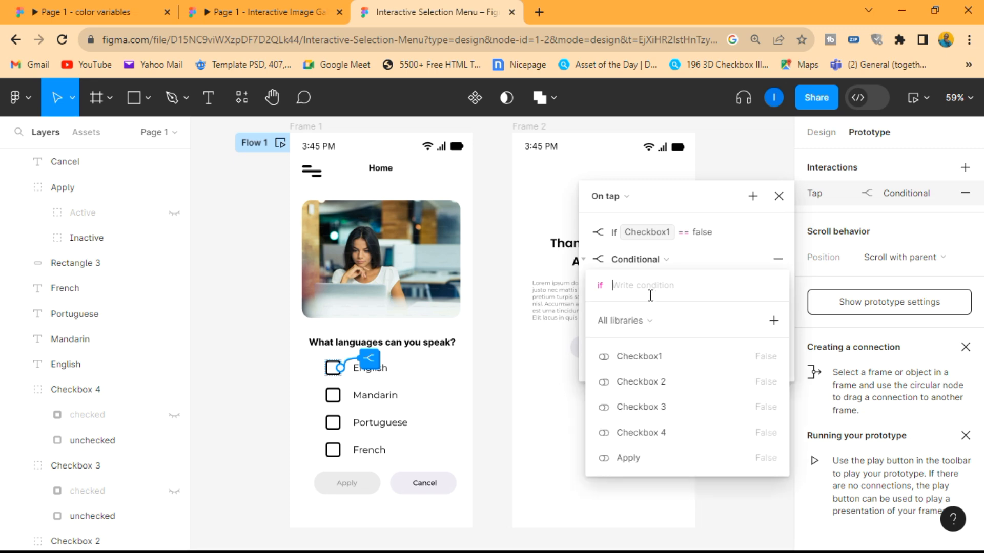
left_click(631, 357)
left_click(632, 367)
left_click(629, 381)
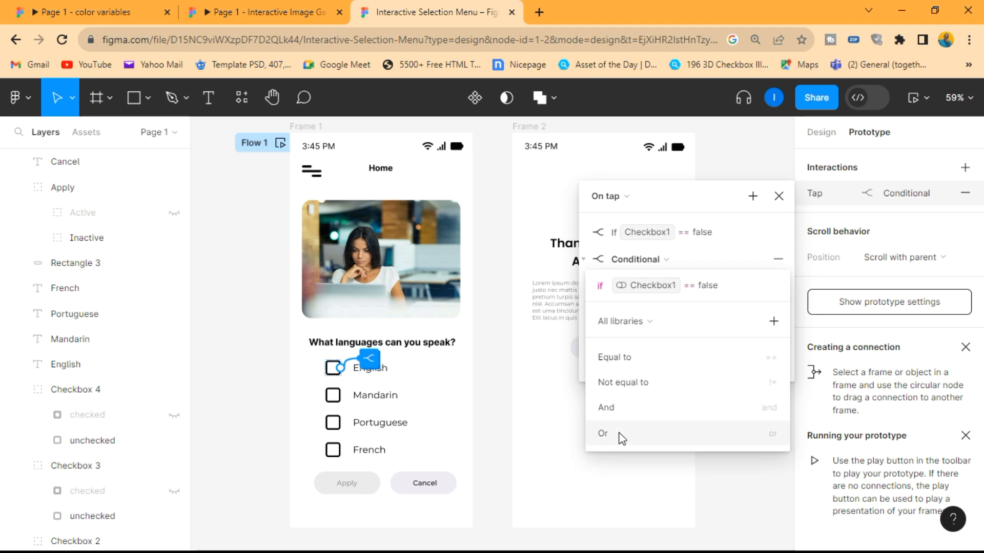
left_click(618, 410)
left_click(636, 432)
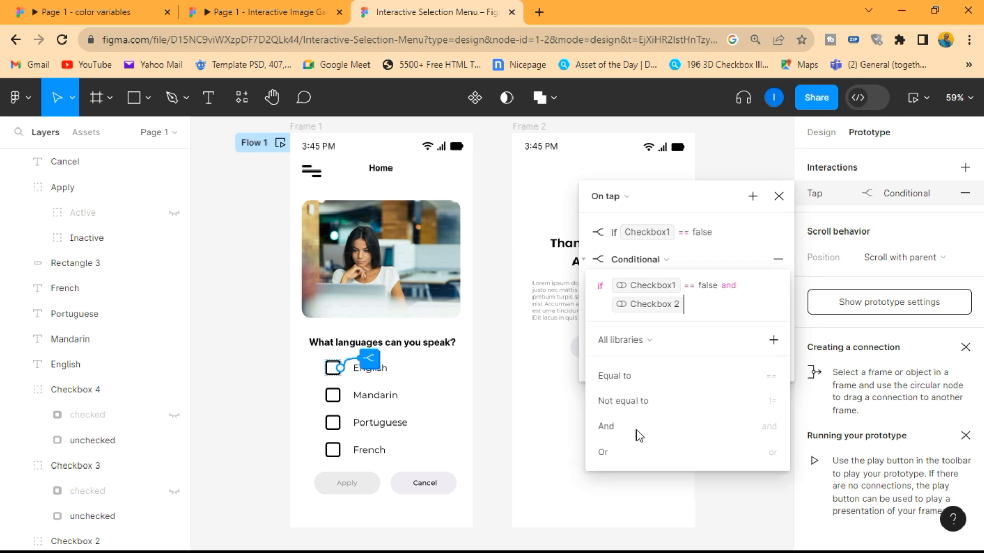
left_click(629, 385)
left_click(629, 397)
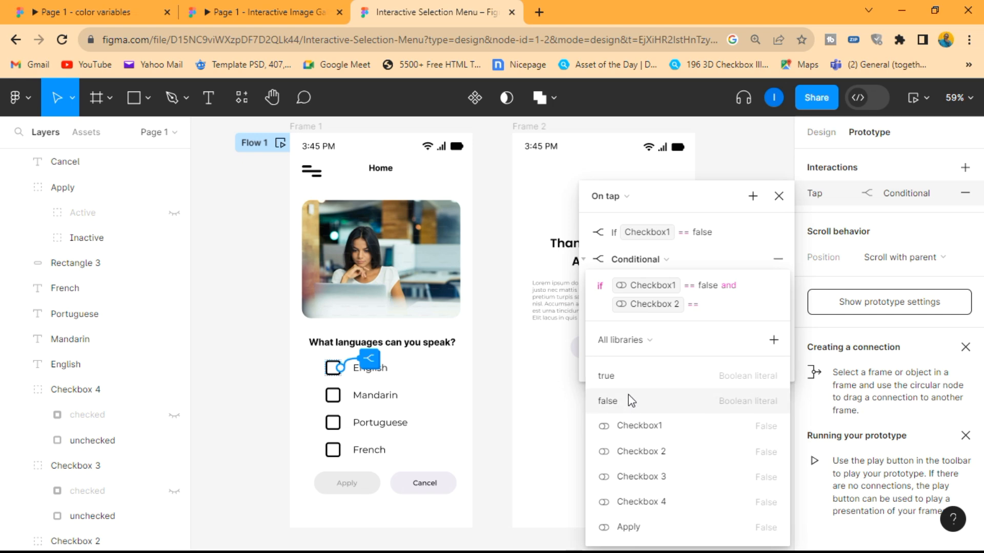
- Extend the second conditional's if condition with and Checkbox 3 == false and Checkbox 4 == false
left_click(633, 425)
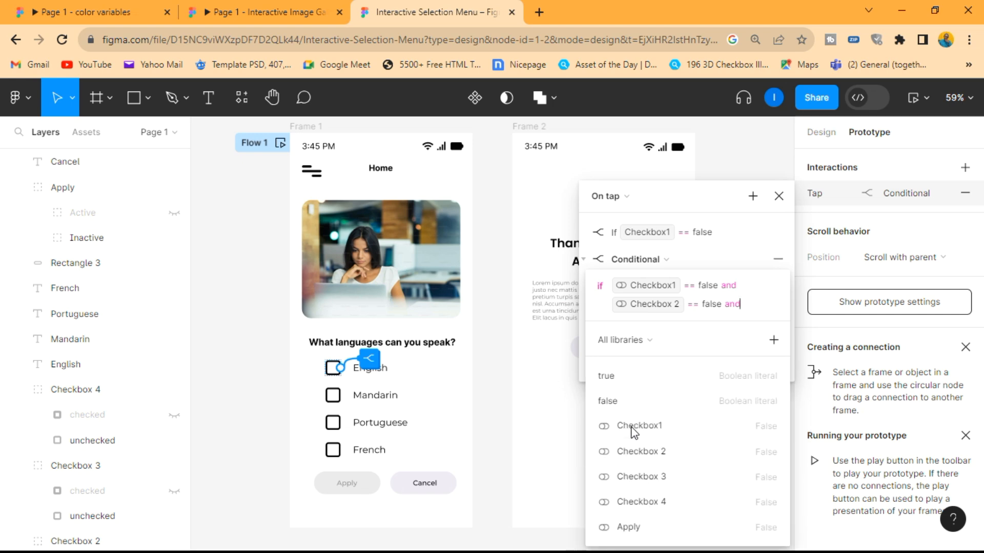
left_click(638, 476)
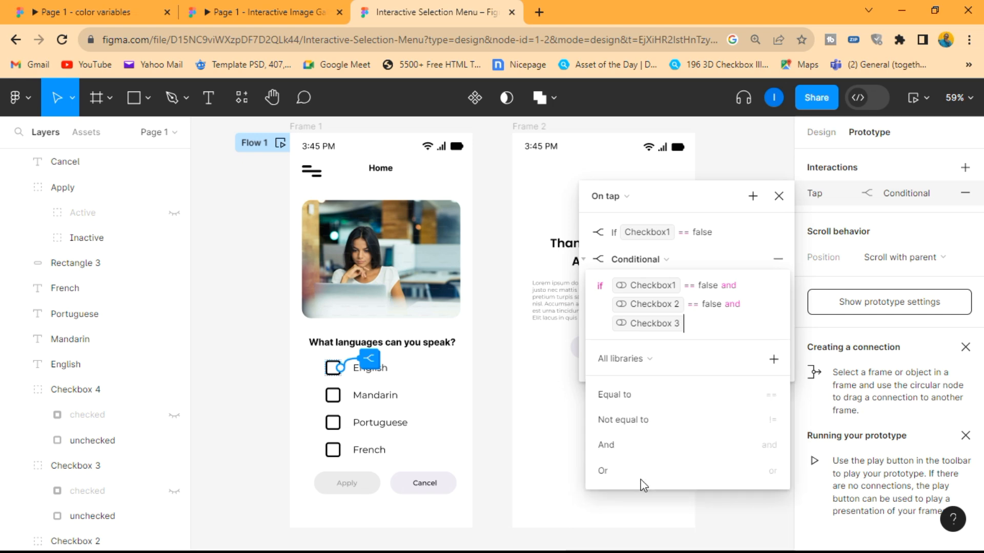
left_click(626, 401)
left_click(617, 419)
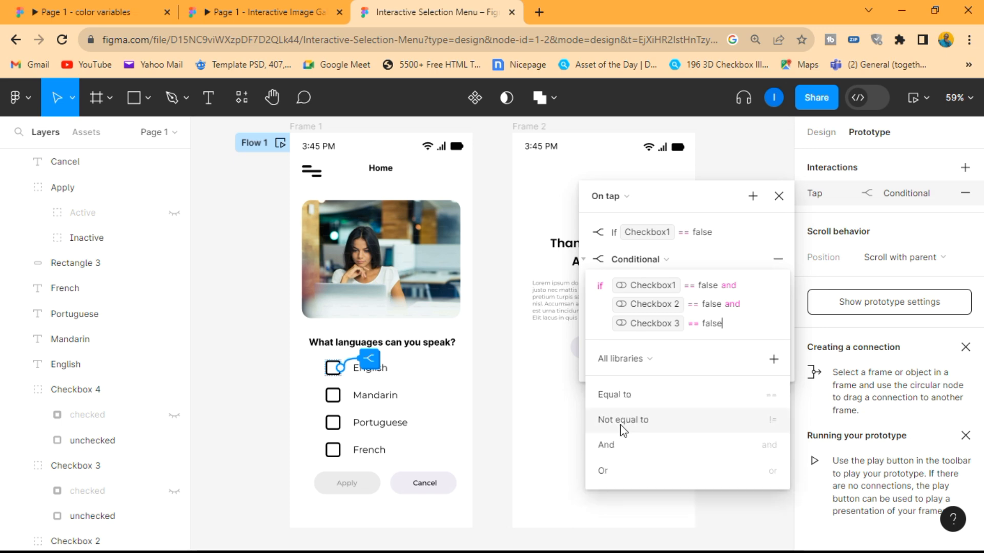
left_click(624, 453)
left_click(631, 520)
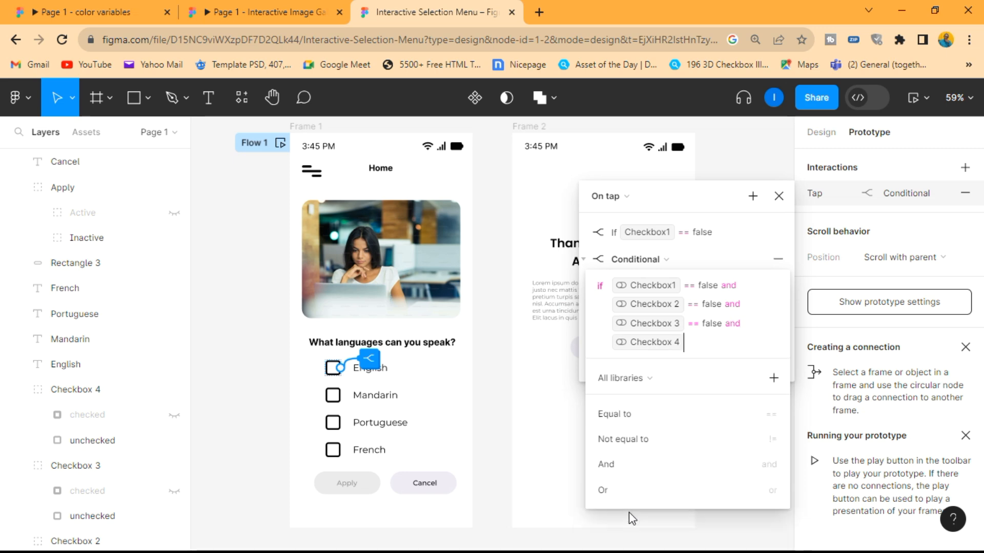
left_click(622, 414)
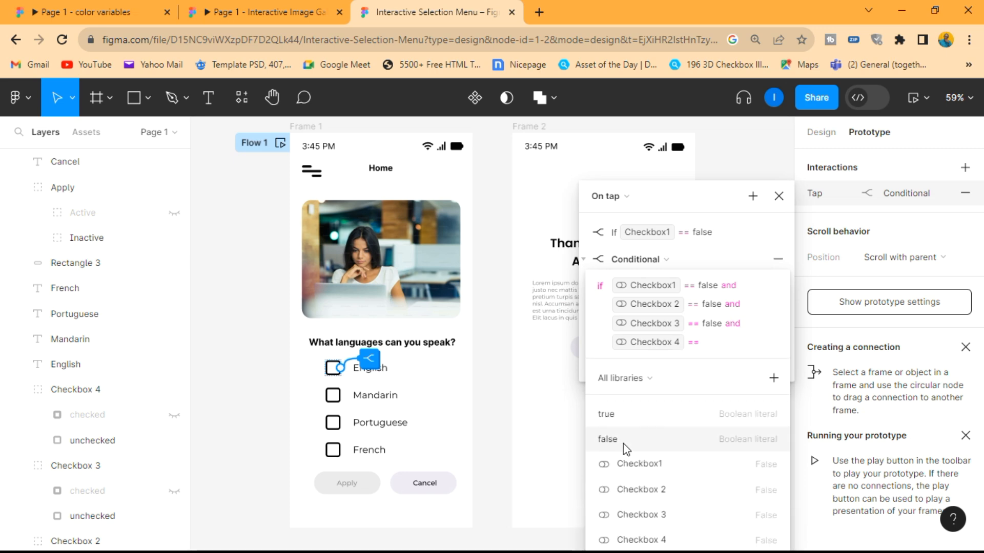
left_click(623, 444)
left_click(627, 429)
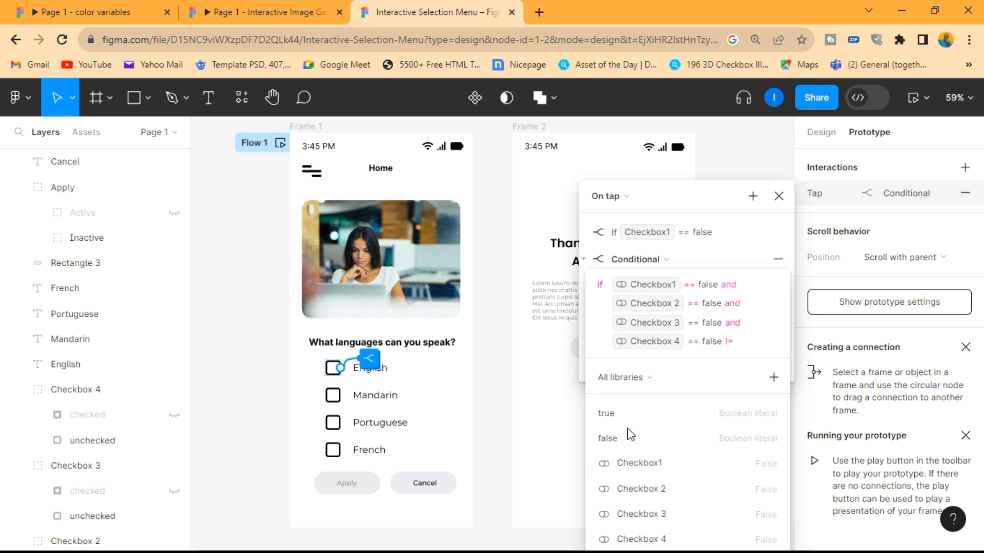
key("BackSpace")
key("BackSpace")
key("BackSpace")
type("e")
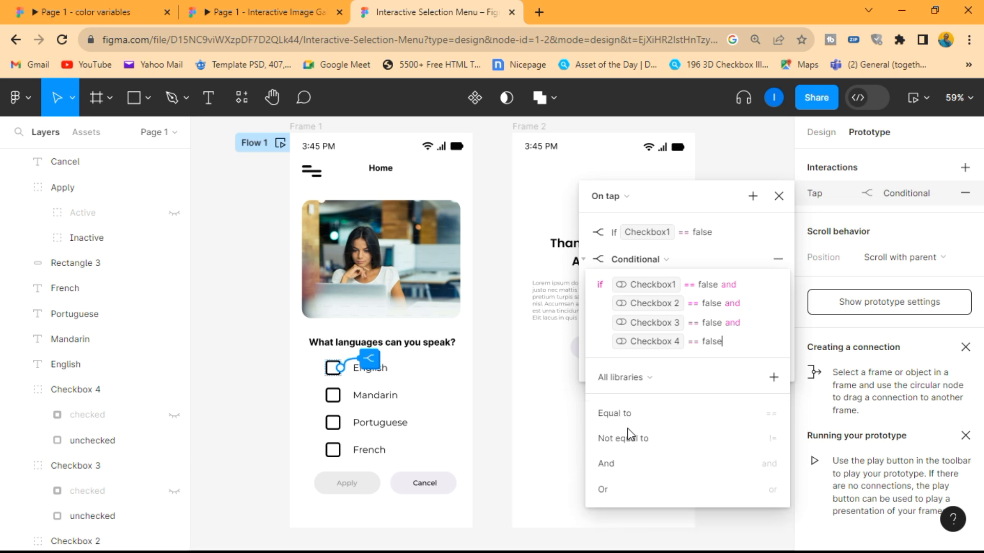
key("Escape")
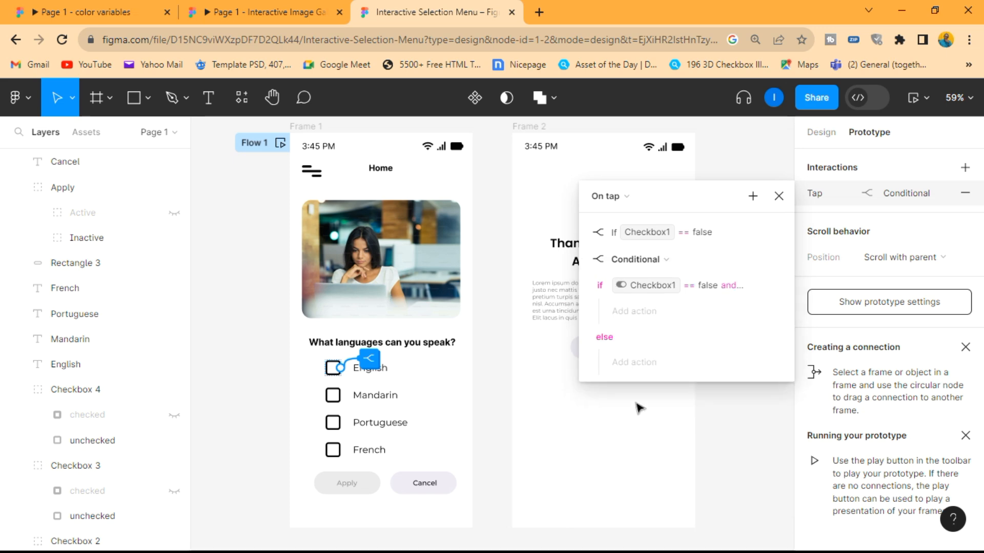
- Add a Set variable action to the second conditional's if branch that sets Apply to false
left_click(638, 314)
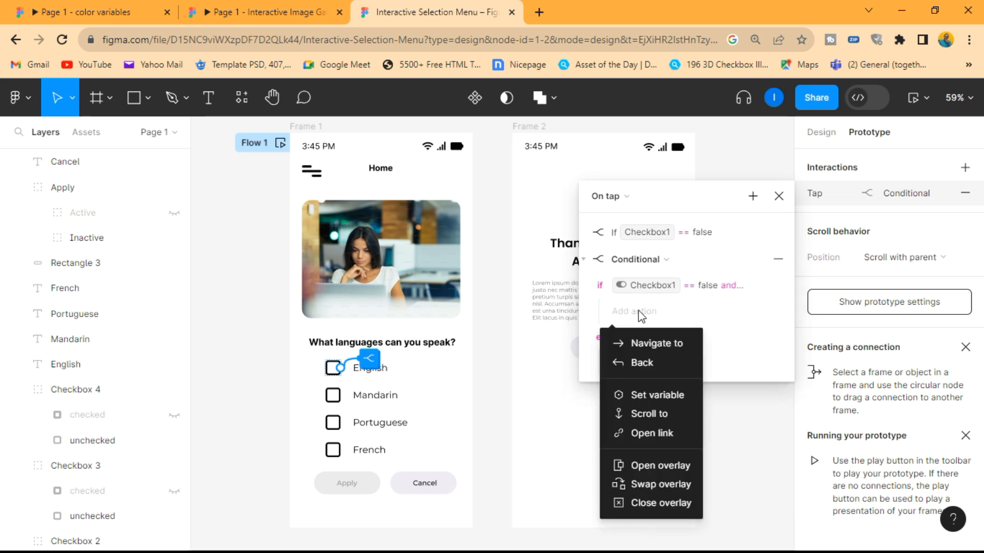
left_click(651, 395)
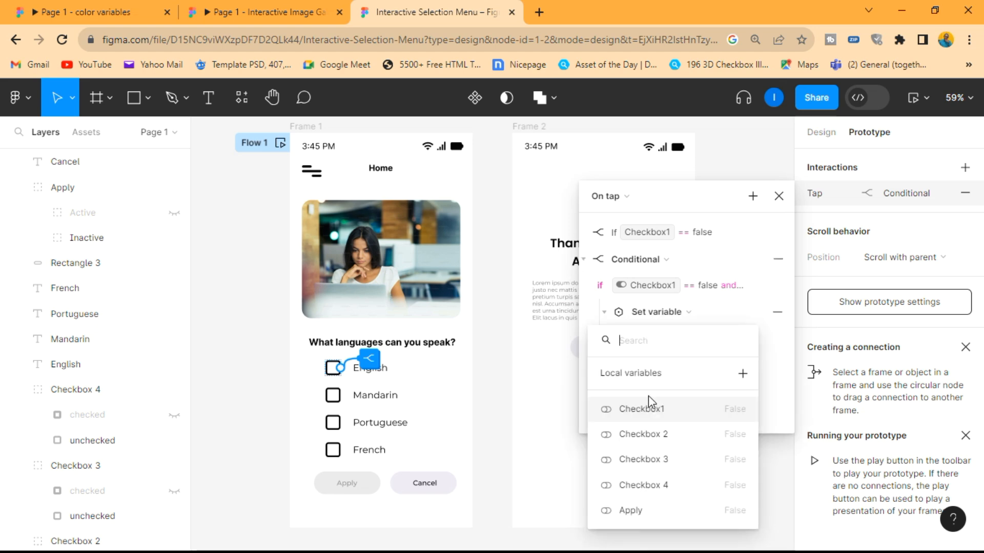
left_click(631, 510)
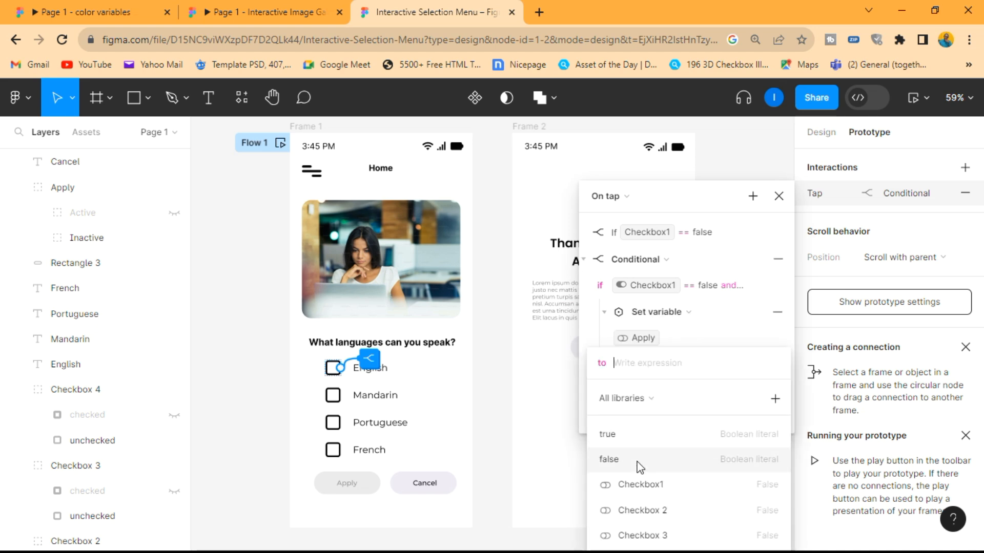
left_click(638, 461)
key("Return")
key("BackSpace")
key("BackSpace")
key("BackSpace")
key("BackSpace")
key("Return")
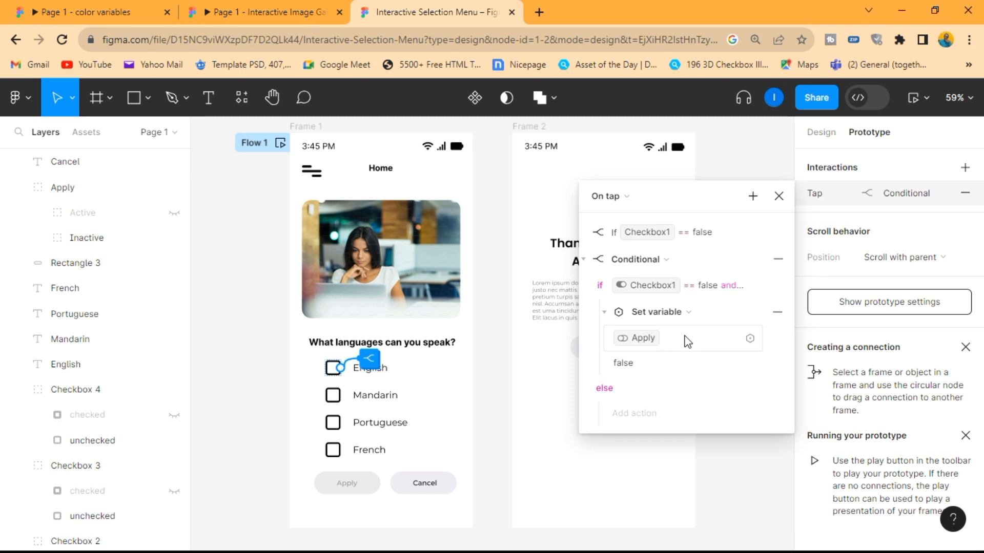
- Add a Set variable action to the second conditional's else branch that sets Apply to true
left_click(644, 414)
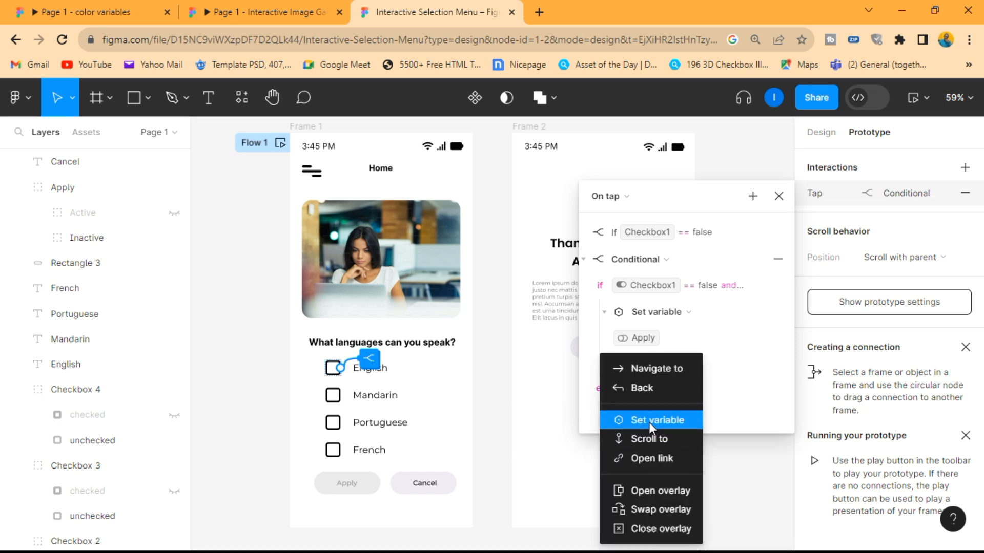
left_click(649, 422)
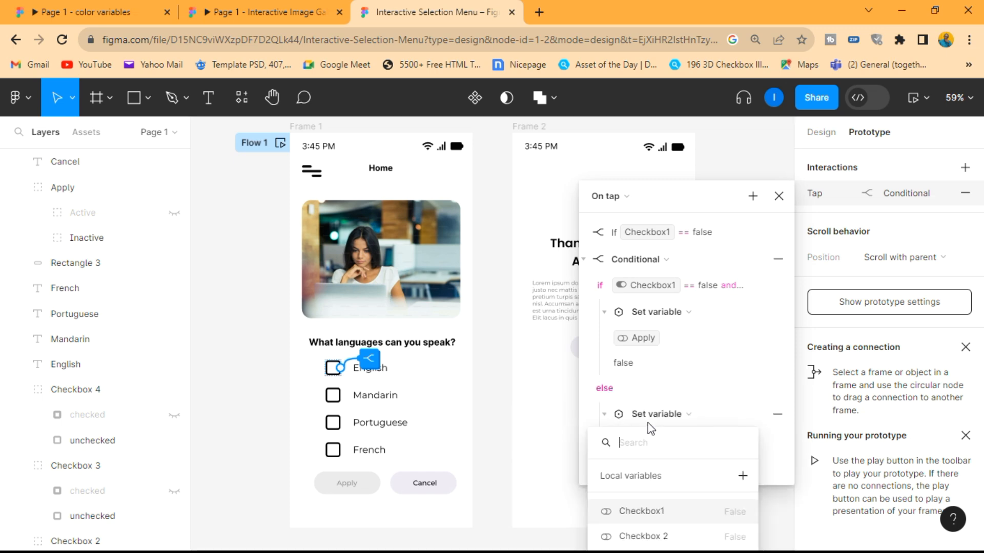
left_click(700, 331)
left_click_drag(712, 197, 709, 128)
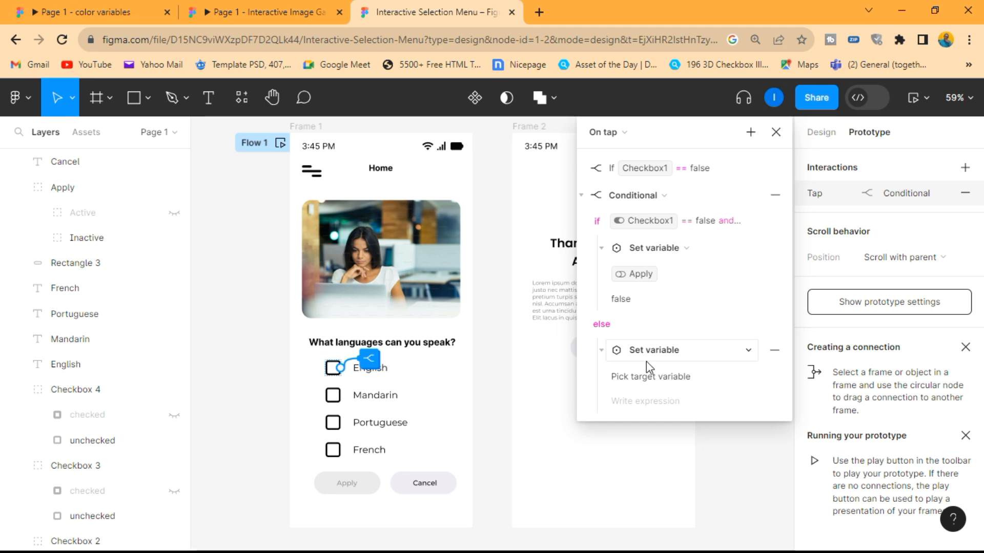
left_click(661, 380)
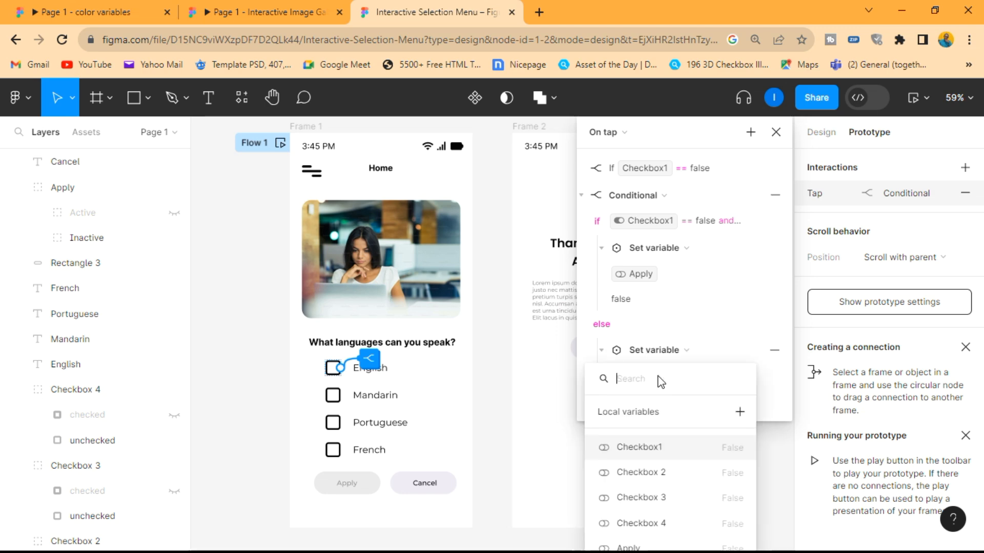
left_click(625, 545)
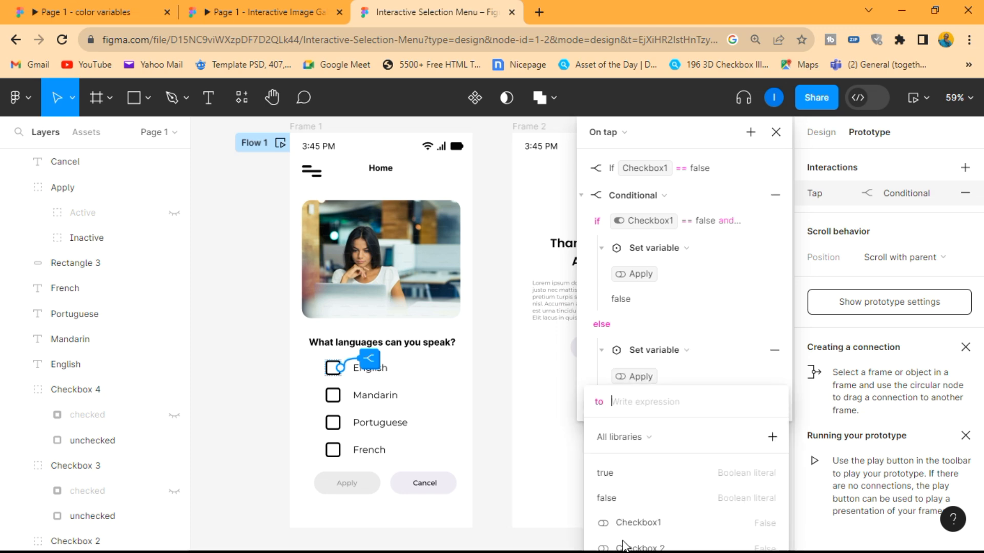
left_click(634, 478)
key("Return")
key("BackSpace")
key("BackSpace")
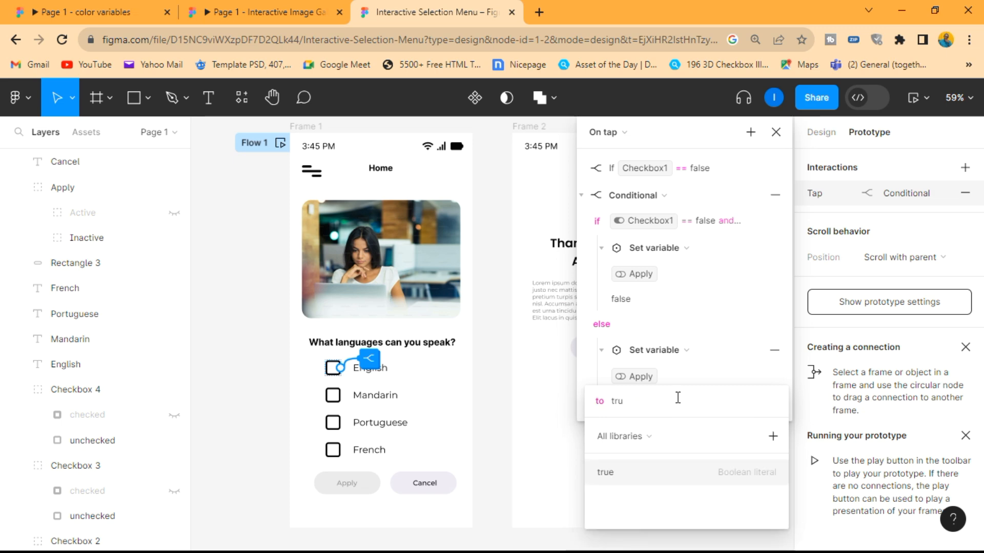
type("e")
key("Return")
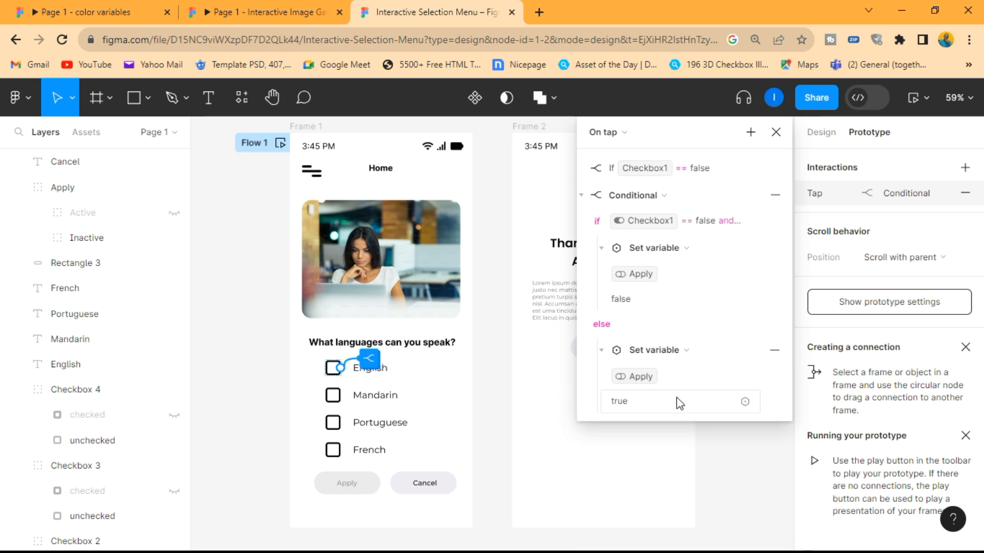
left_click(603, 351)
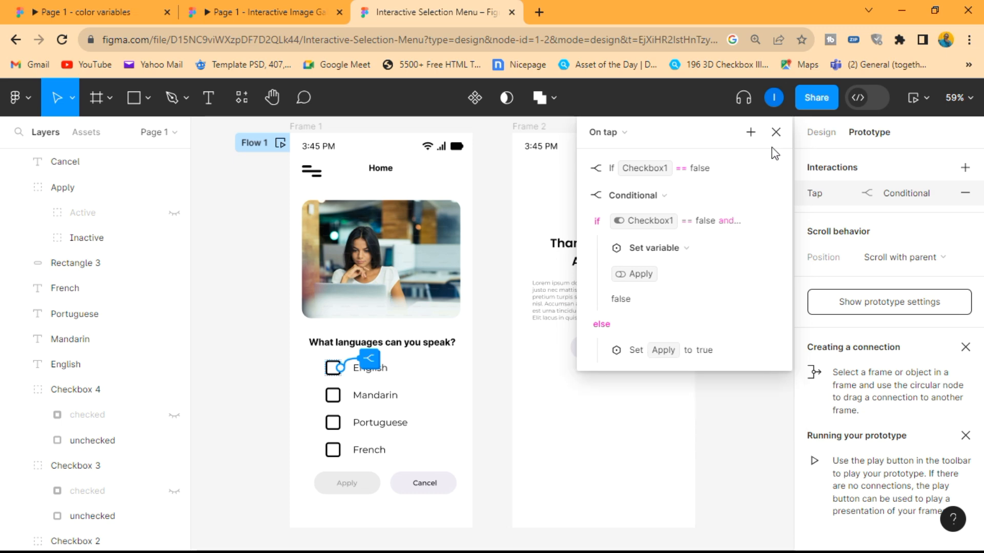
- Preview the prototype, toggle the English checkbox to test the Apply button with the second conditional, and close the preview
left_click(775, 132)
left_click(925, 97)
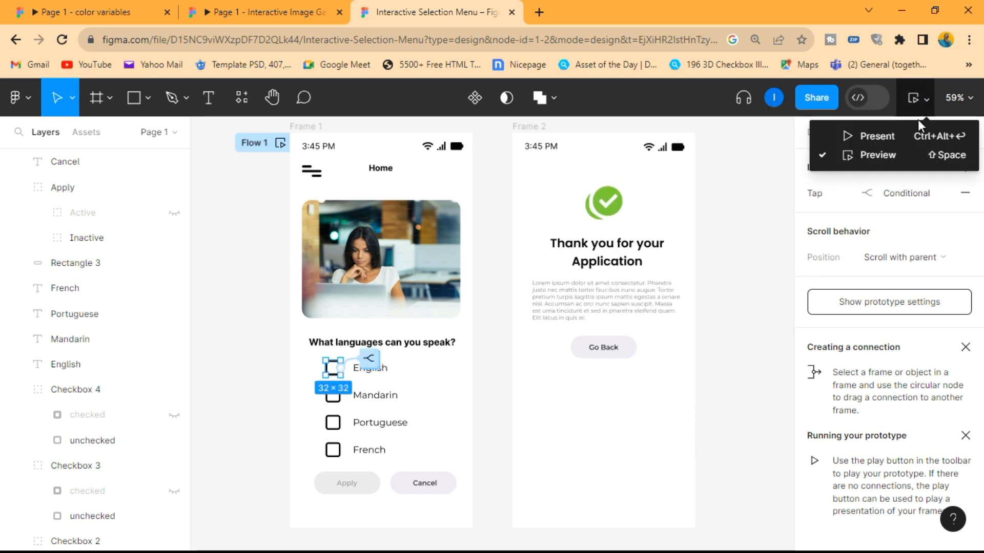
left_click(902, 152)
left_click(605, 379)
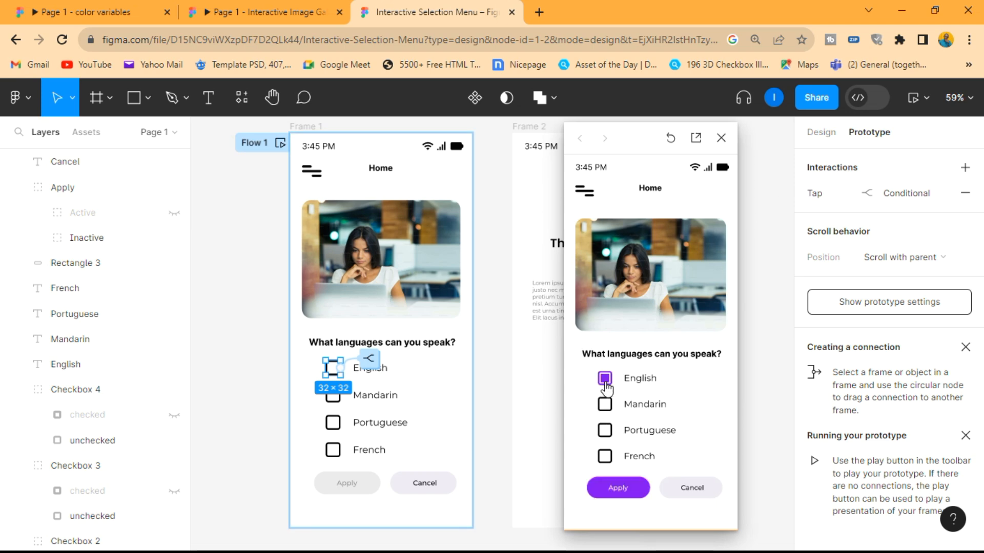
left_click(605, 379)
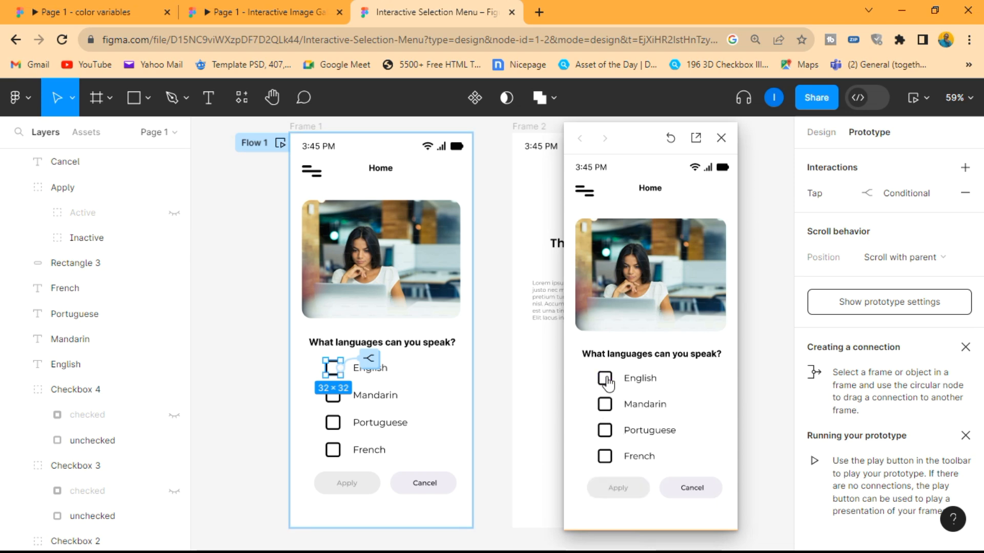
left_click(605, 380)
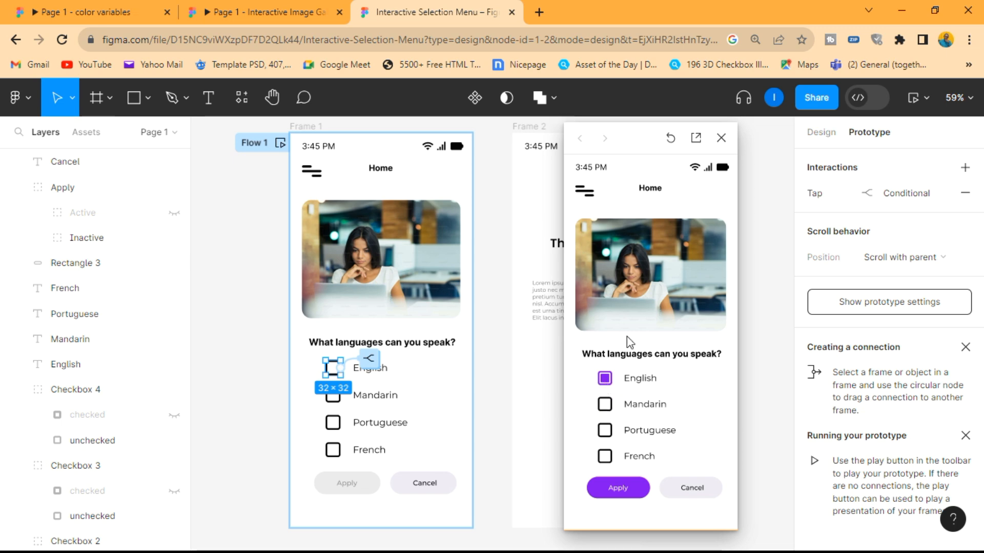
left_click(720, 138)
- Add an On tap interaction with a Conditional action to the Mandarin checkbox
scroll(457, 320, "up", 5)
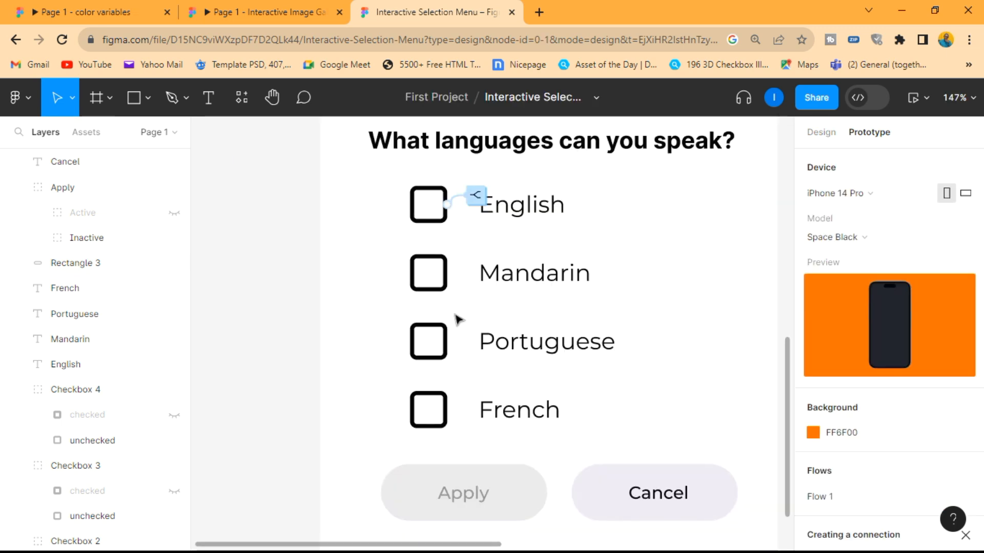
left_click(419, 293)
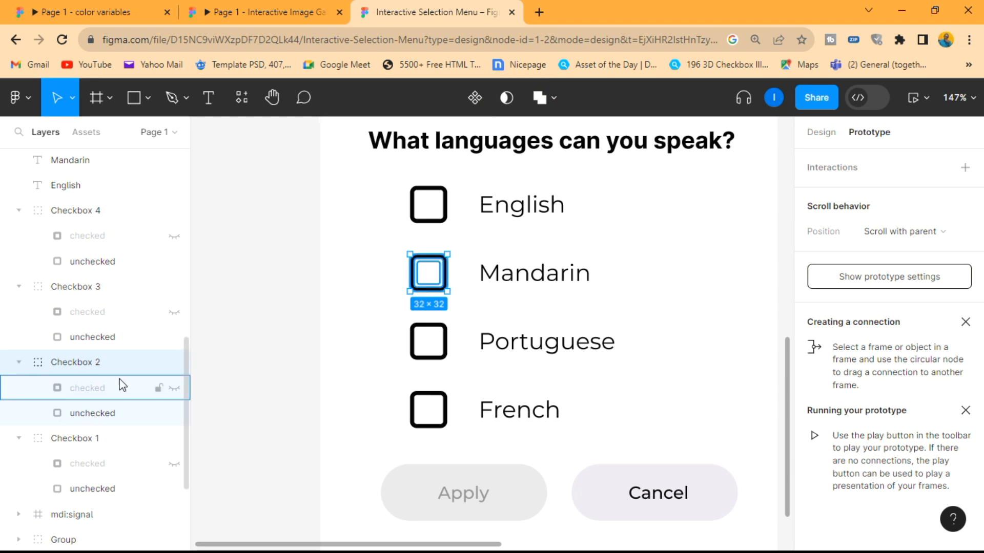
left_click(966, 168)
left_click(657, 226)
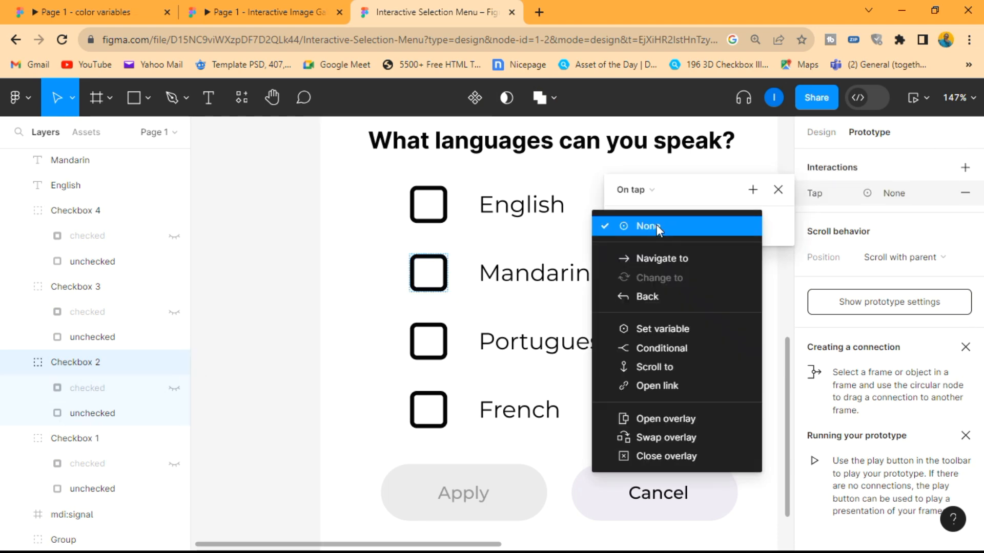
left_click(665, 348)
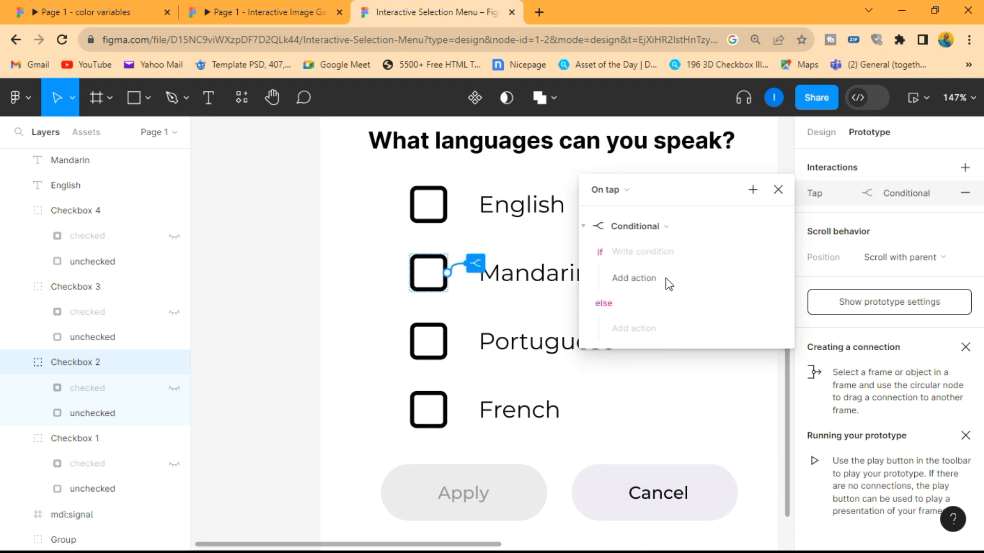
- Set the Mandarin conditional's if condition to Checkbox 2 == false
left_click(656, 253)
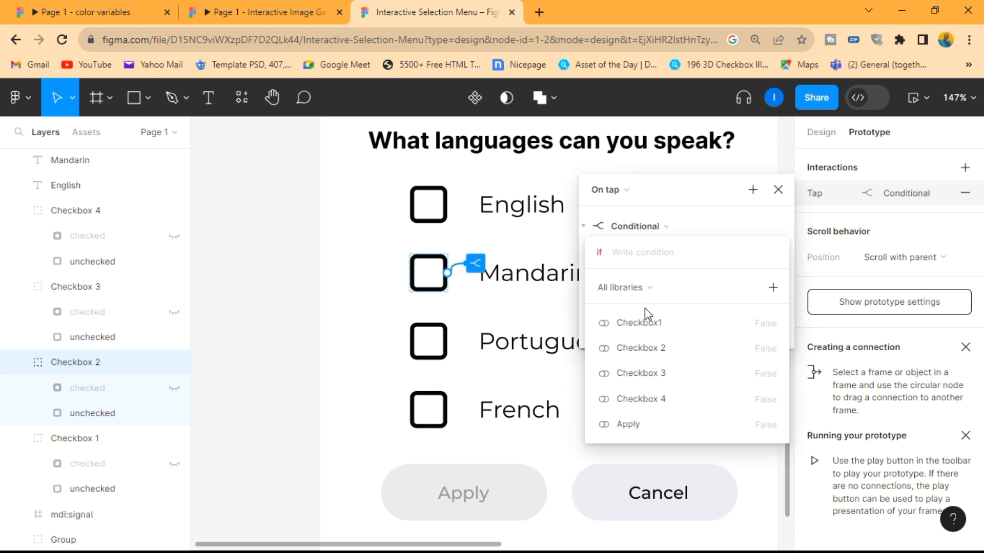
left_click(649, 351)
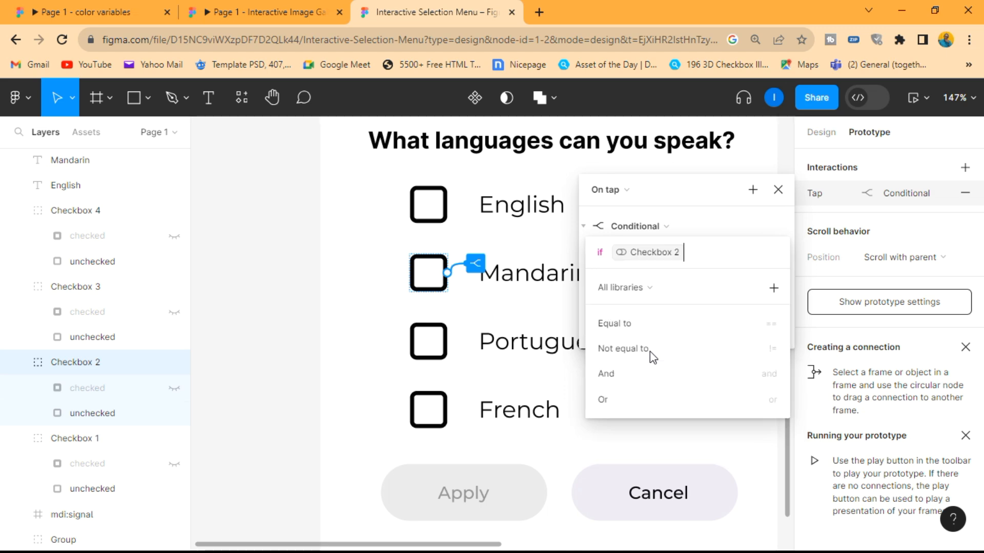
left_click(641, 333)
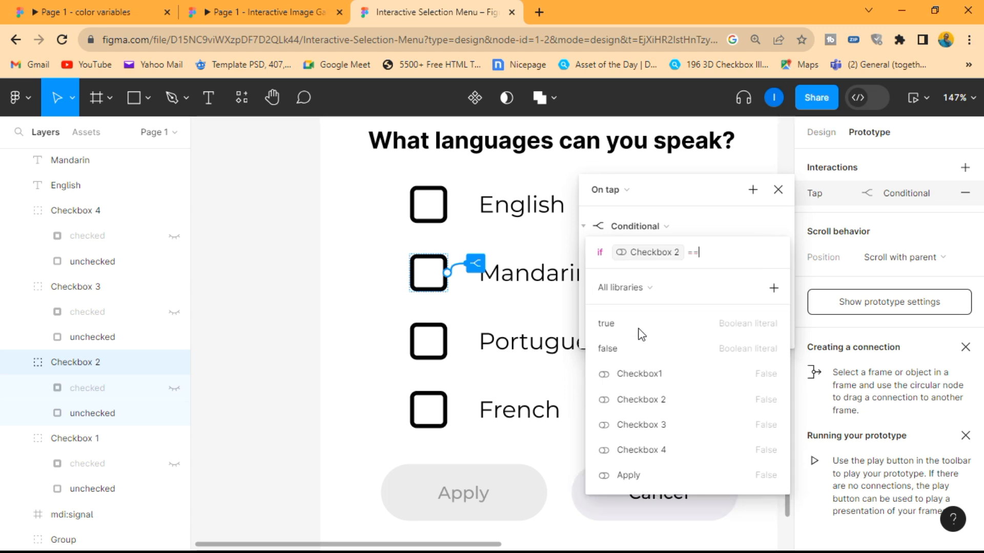
left_click(642, 349)
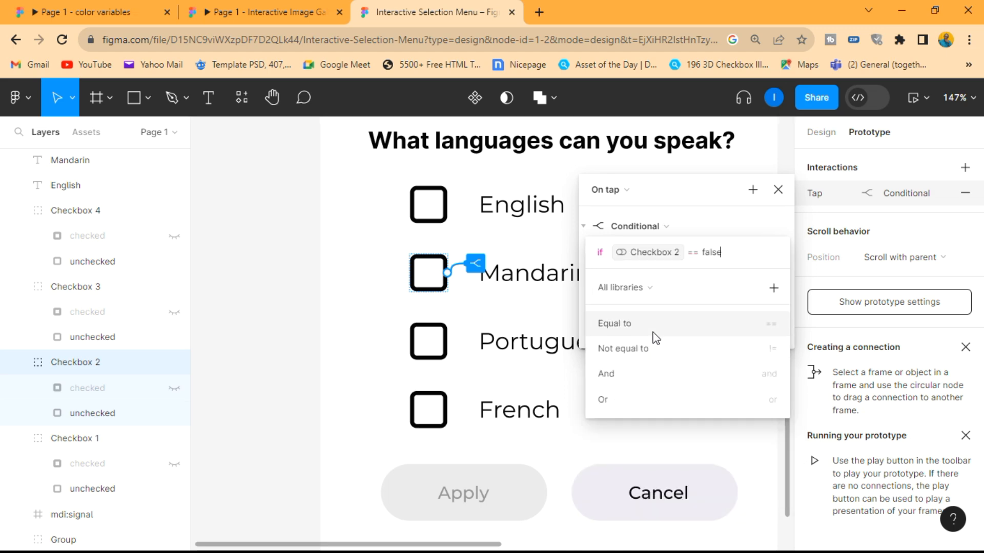
left_click(652, 333)
key("BackSpace")
key("BackSpace")
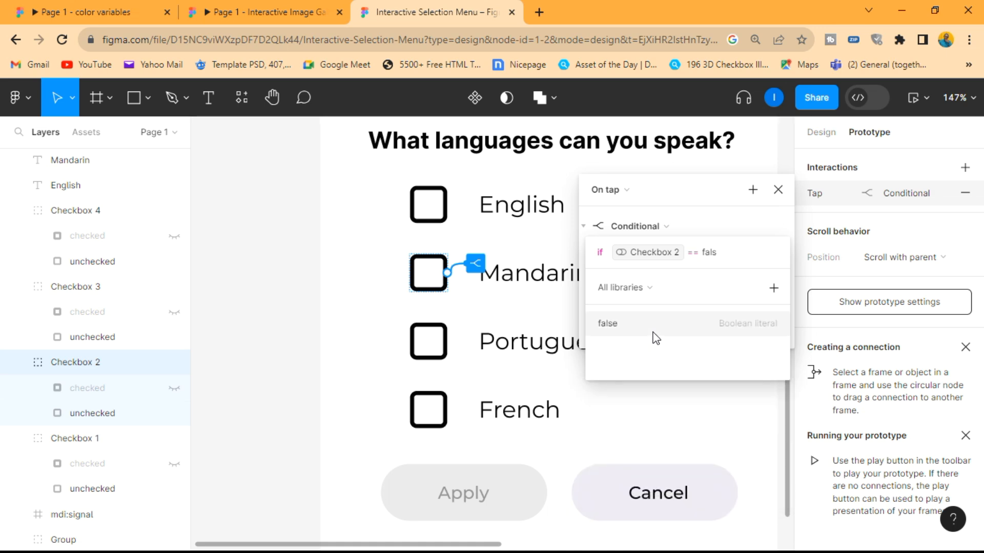
left_click(654, 333)
- Add a Set variable action to the Mandarin conditional's if branch that sets Checkbox 2 to true, and collapse it
left_click(657, 276)
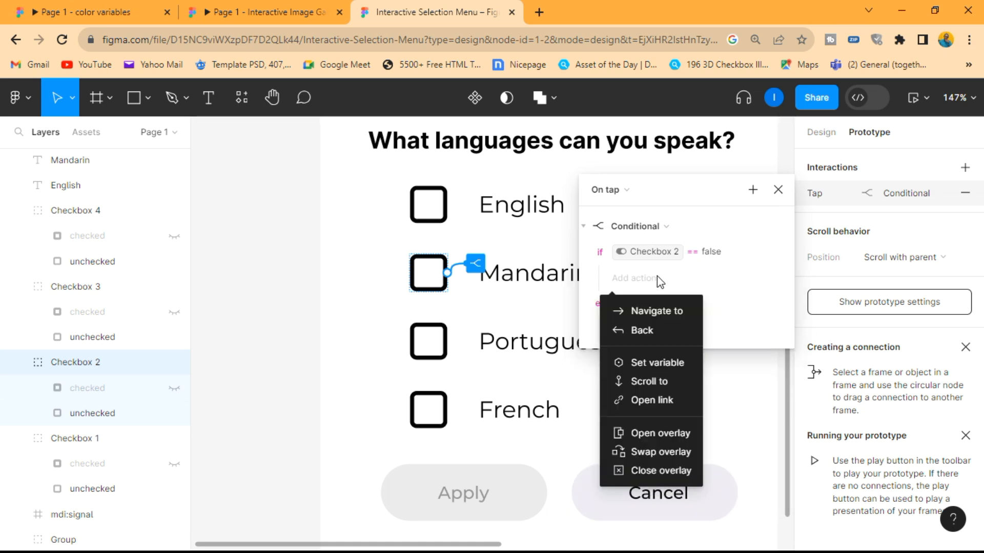
left_click(652, 365)
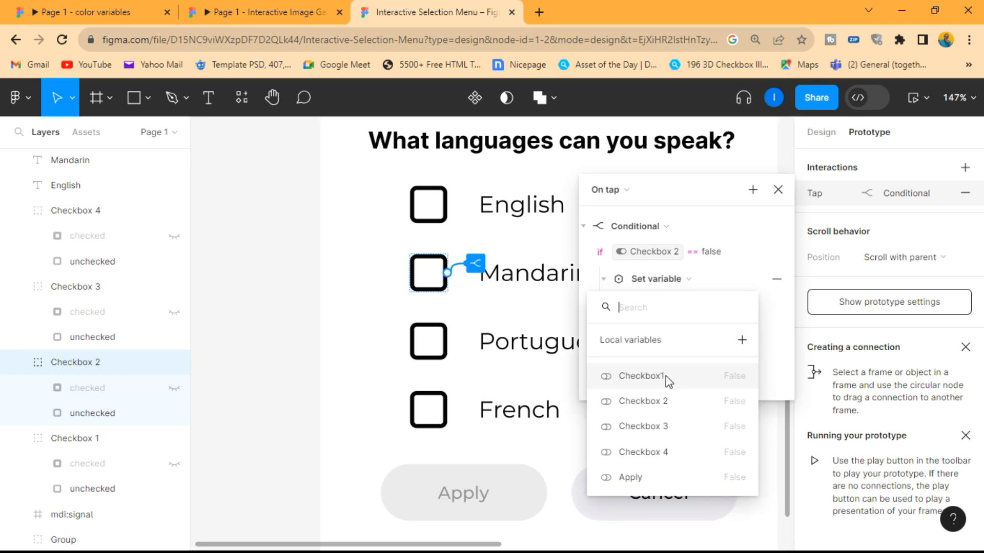
left_click(658, 400)
left_click(641, 400)
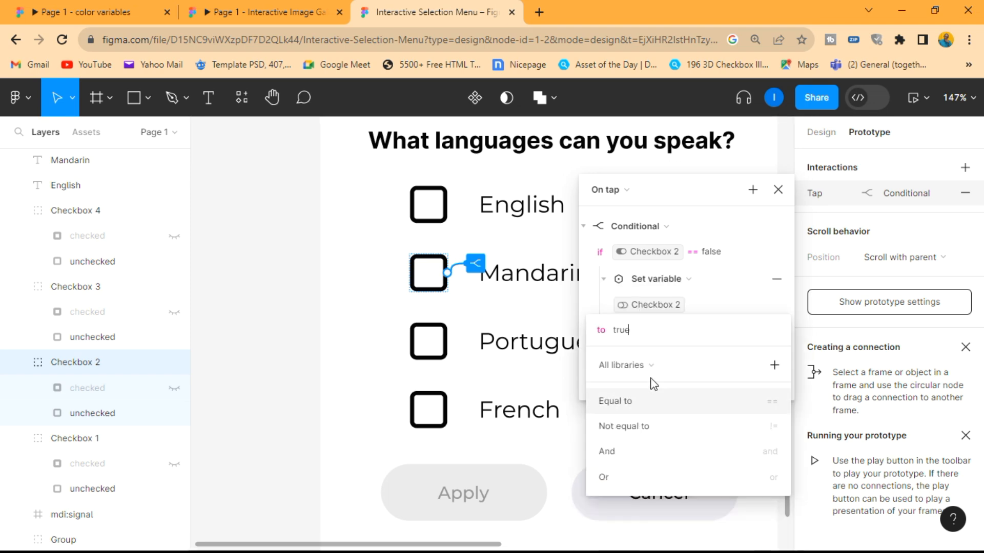
left_click(727, 307)
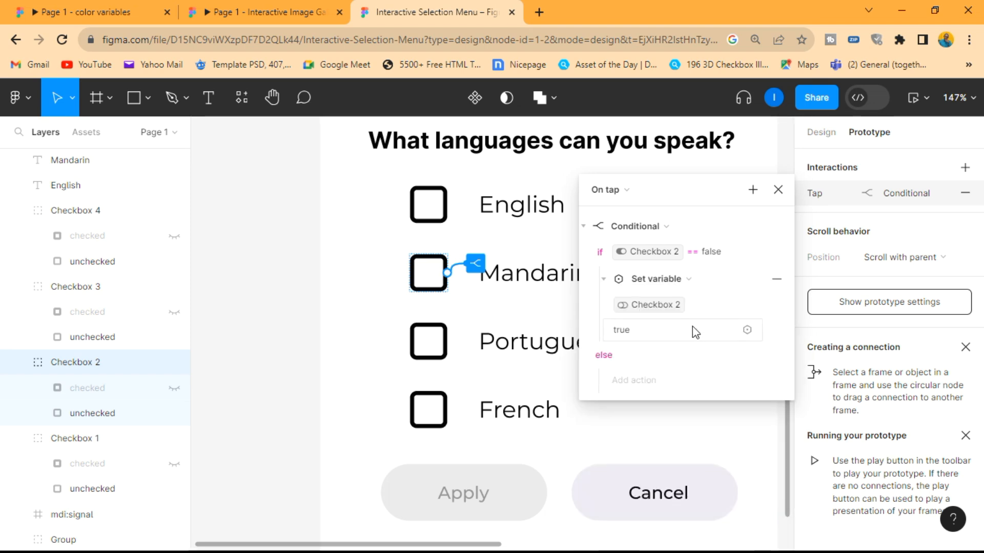
left_click(604, 279)
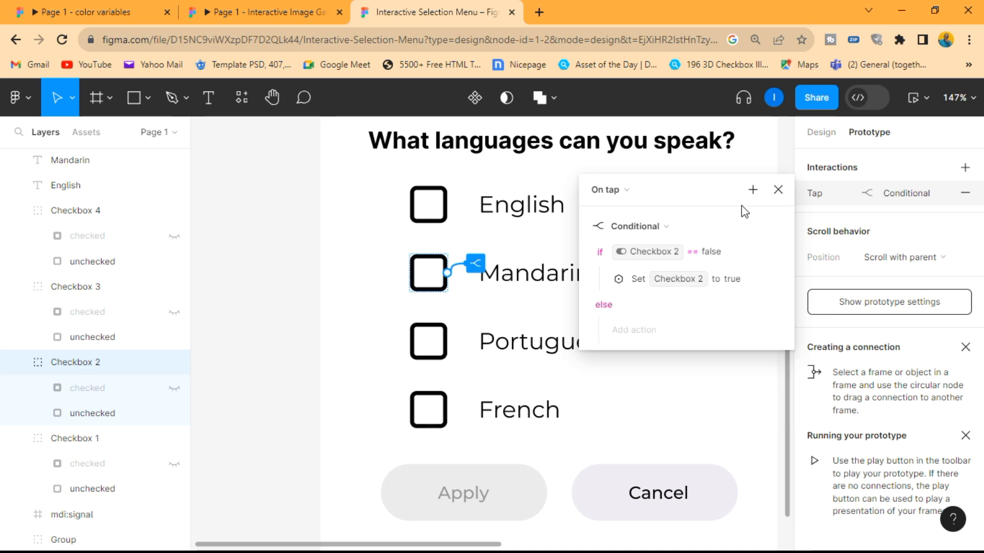
- Add a separate Set variable action to the Mandarin checkbox's tap interaction that sets Apply to true
left_click(752, 190)
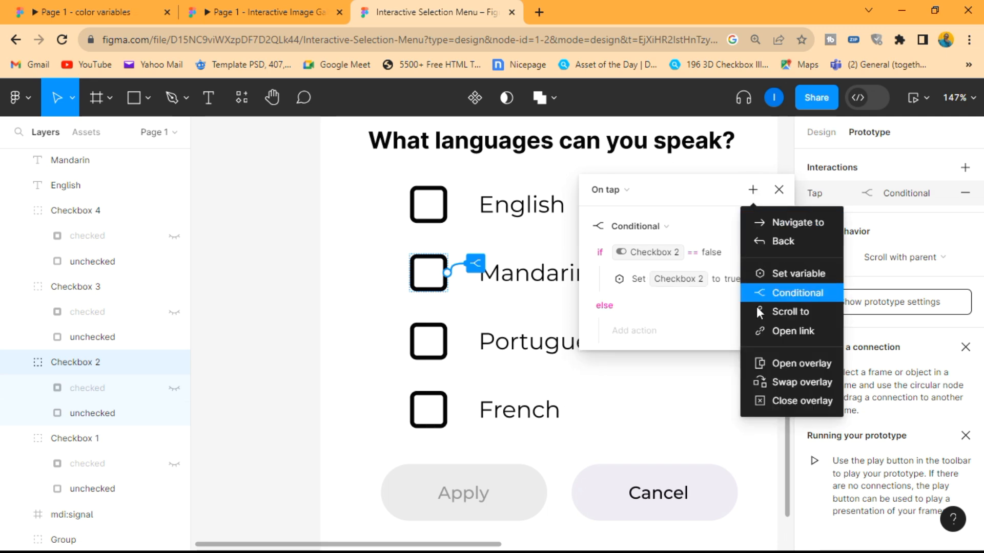
left_click(785, 274)
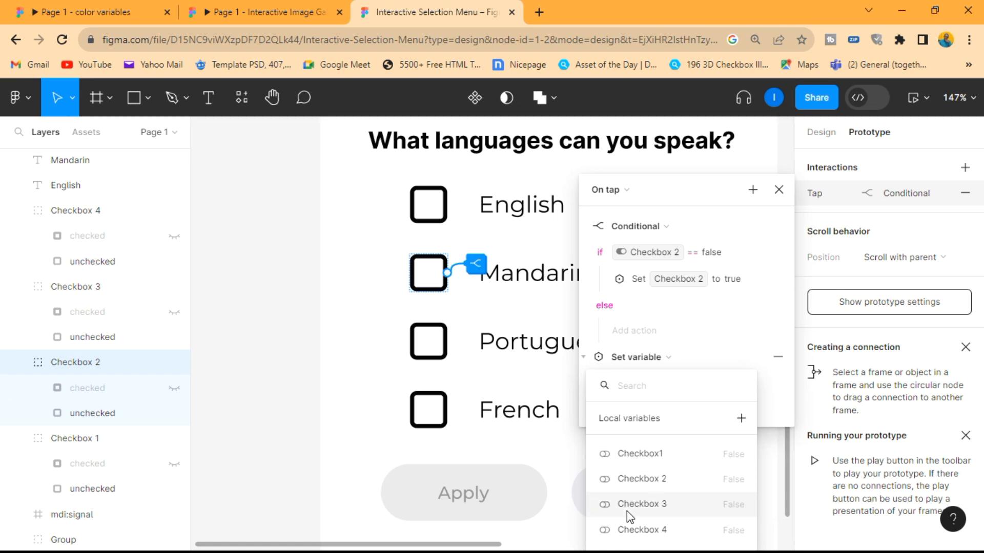
left_click(668, 358)
left_click(664, 383)
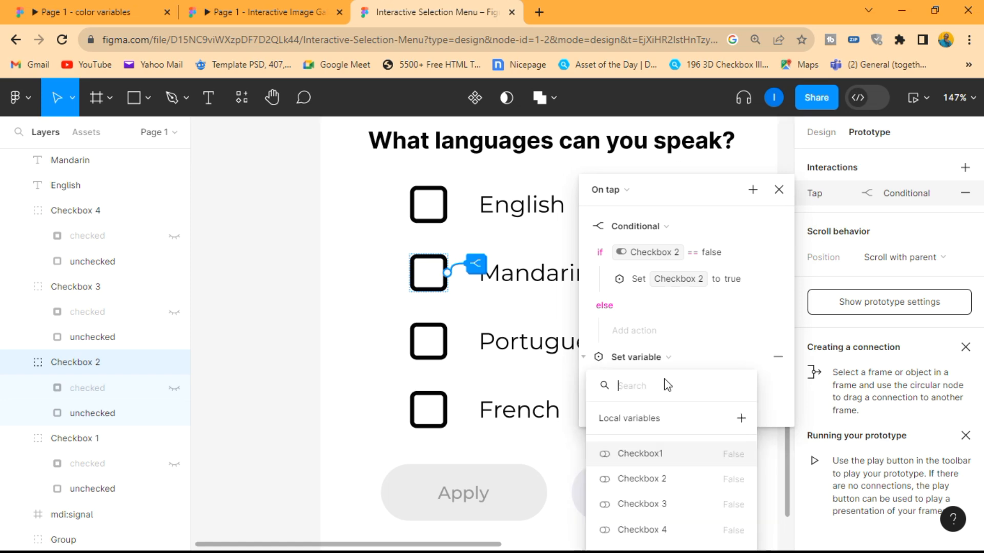
scroll(628, 504, "down", 2)
left_click(623, 503)
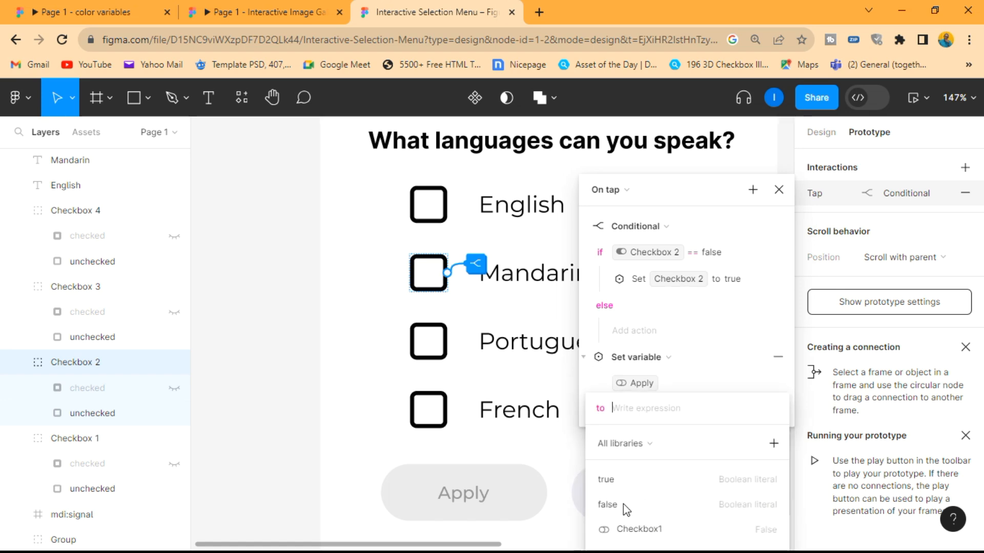
left_click(688, 377)
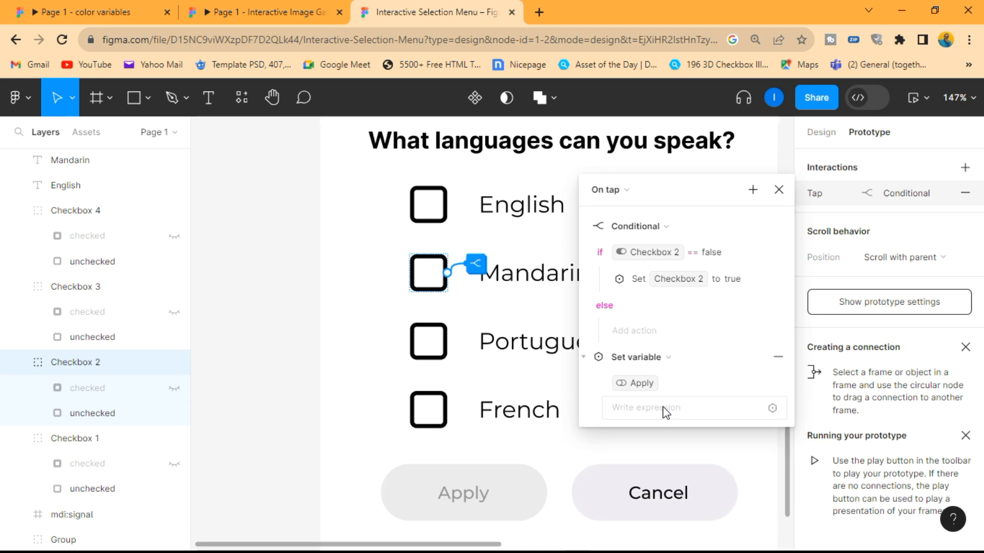
left_click(664, 410)
left_click(628, 479)
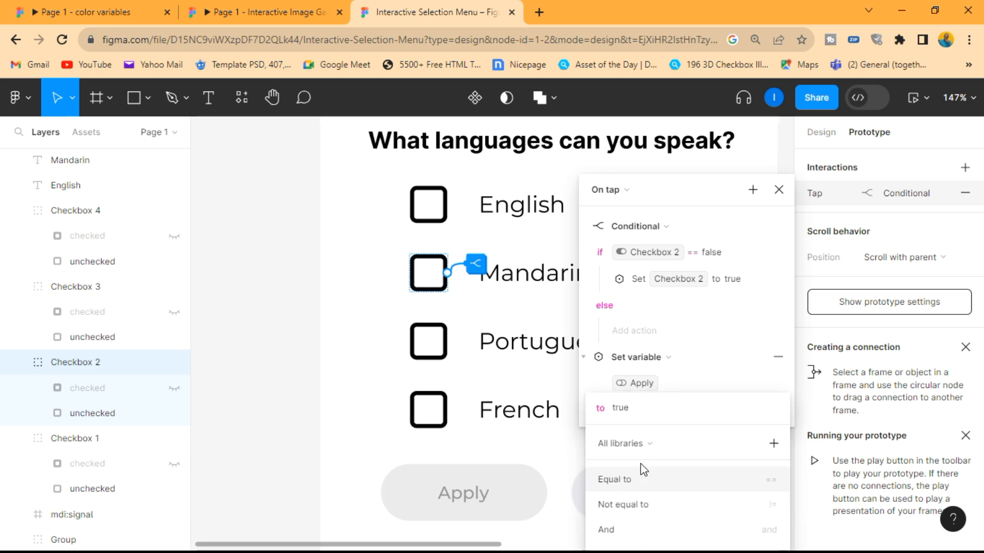
left_click(640, 468)
key("BackSpace")
key("BackSpace")
key("BackSpace")
key("BackSpace")
type("e")
key("Return")
- Move the Set Apply to true action into the conditional's if branch, below the Checkbox 2 action
left_click(623, 356)
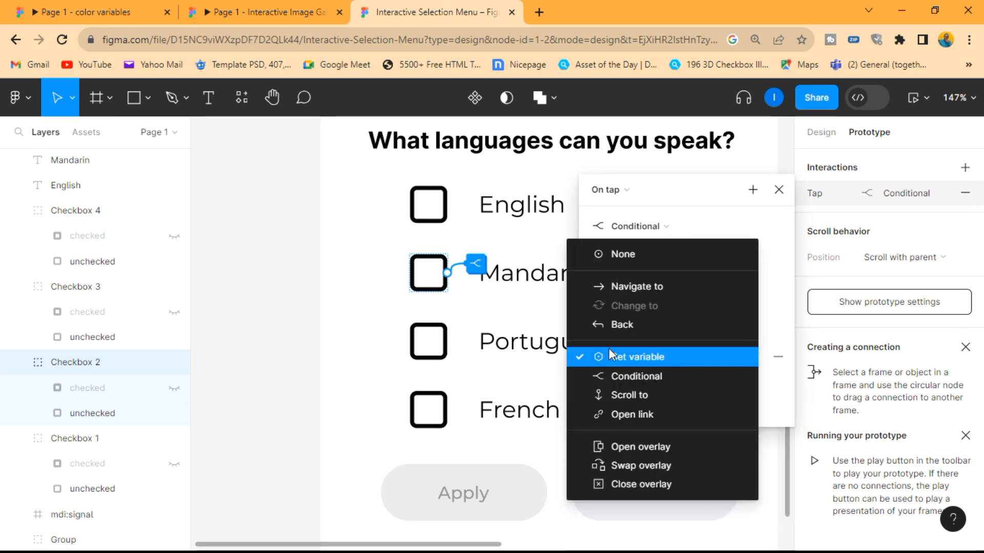
left_click(763, 343)
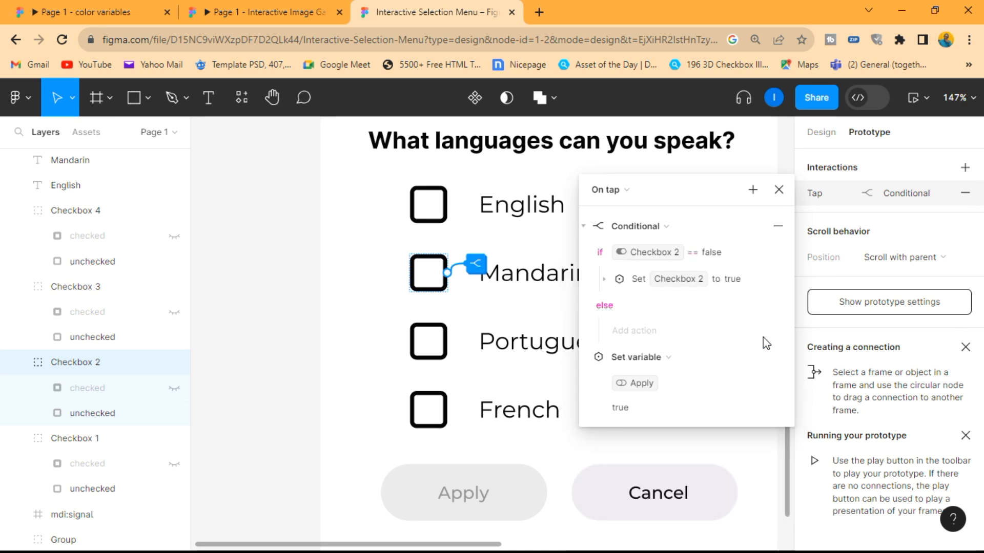
left_click(618, 359)
left_click_drag(654, 302, 647, 292)
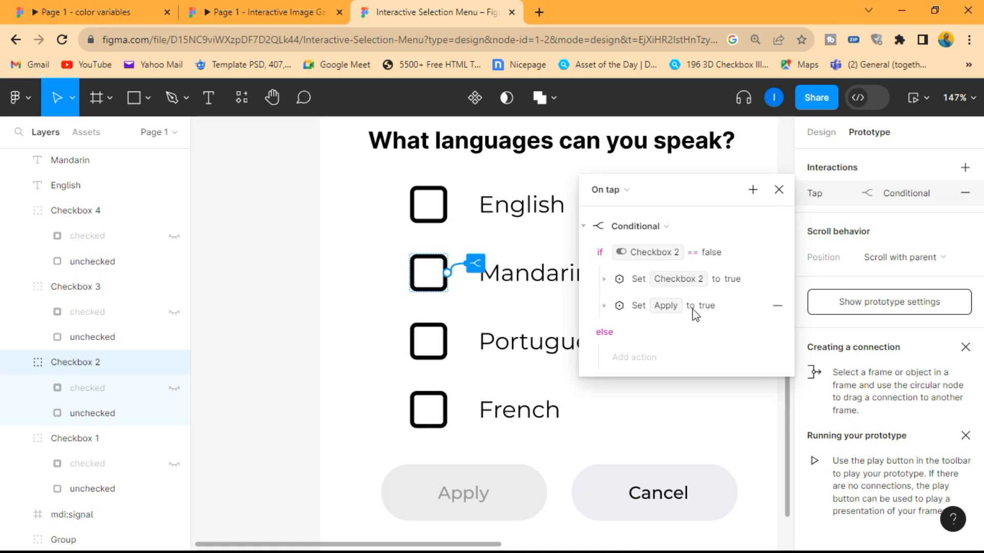
- Add a Set variable action to the Mandarin conditional's else branch that sets Checkbox 2 to false
left_click(641, 357)
left_click(648, 420)
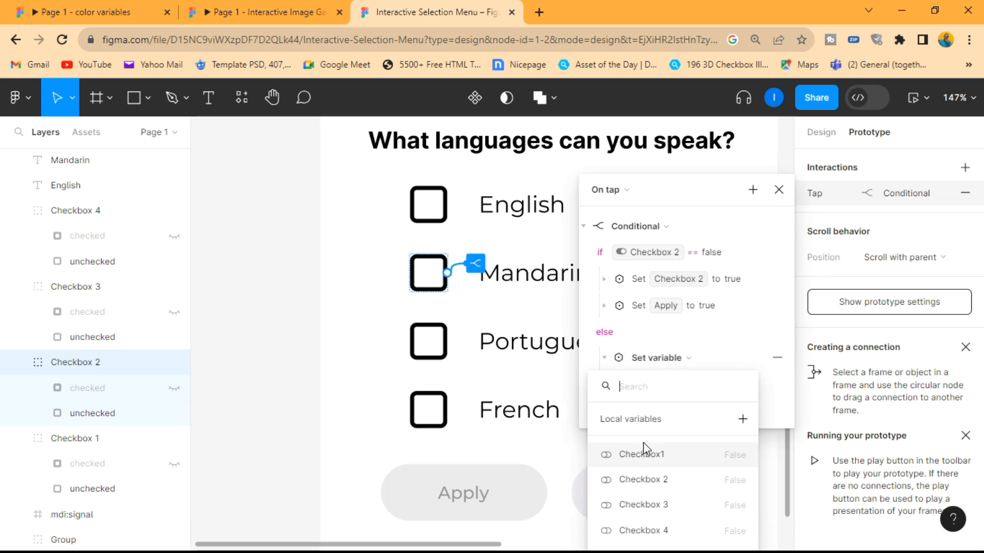
left_click(645, 482)
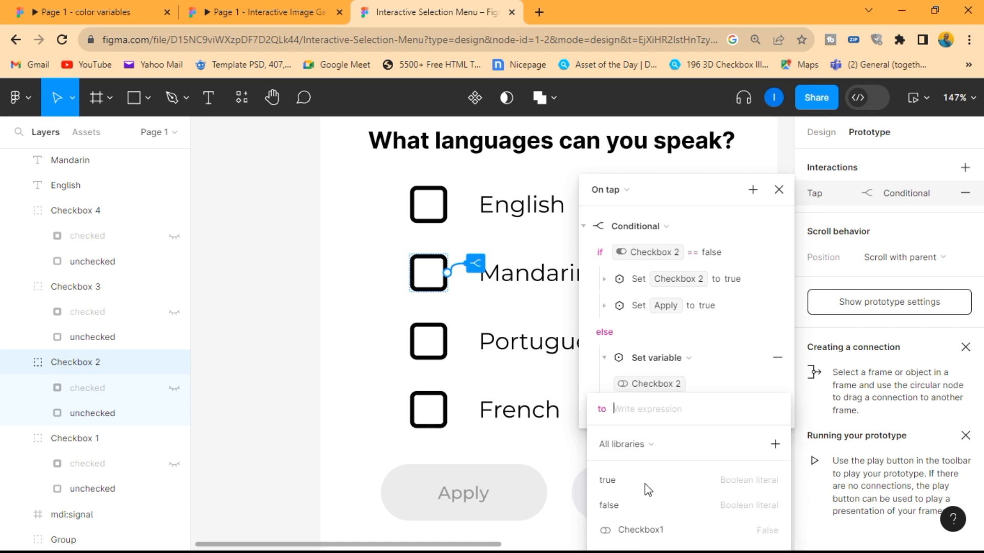
left_click(626, 510)
type("==")
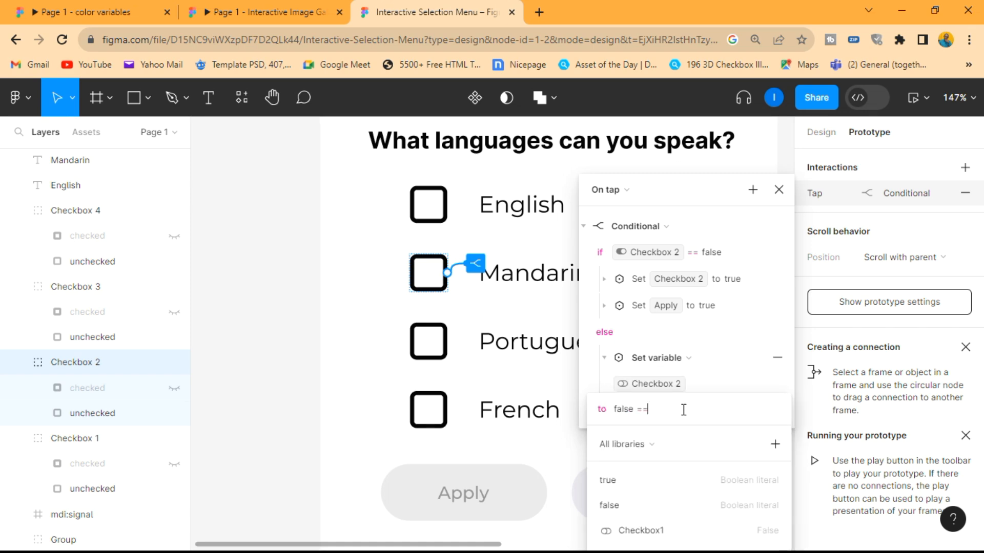
key("BackSpace")
key("BackSpace")
key("BackSpace")
key("BackSpace")
type("e")
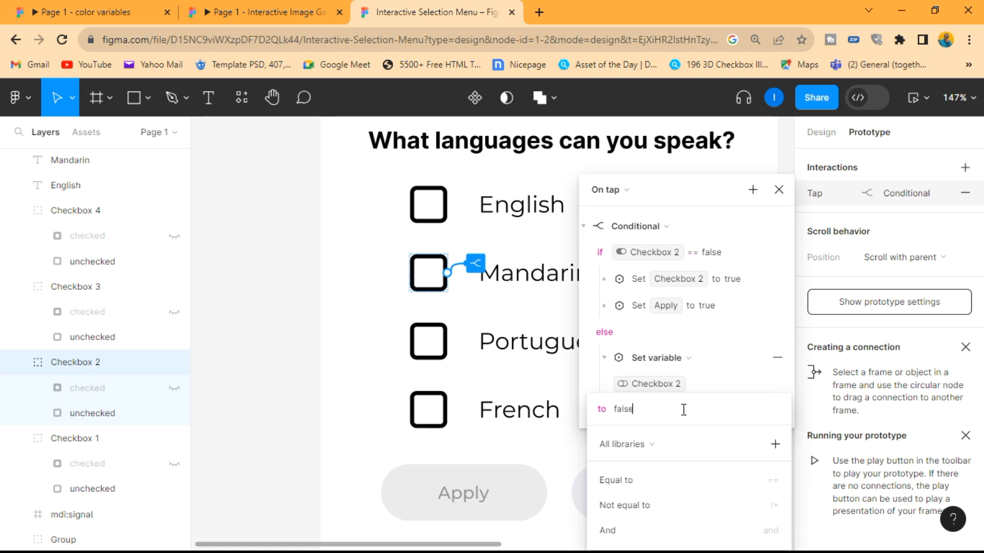
key("Return")
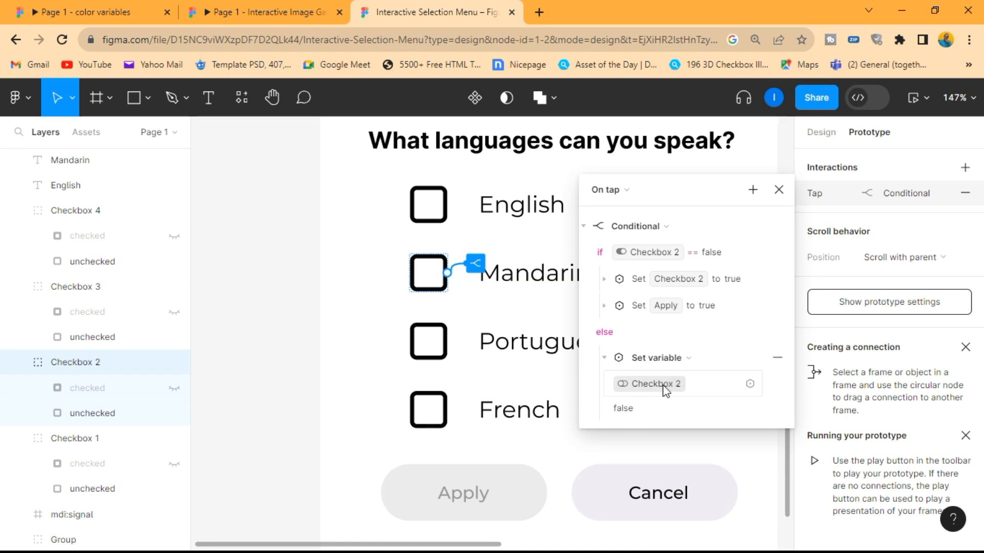
- Preview the prototype, toggle the Mandarin checkbox to test it with the Apply button, and close the preview
left_click(779, 189)
left_click(913, 99)
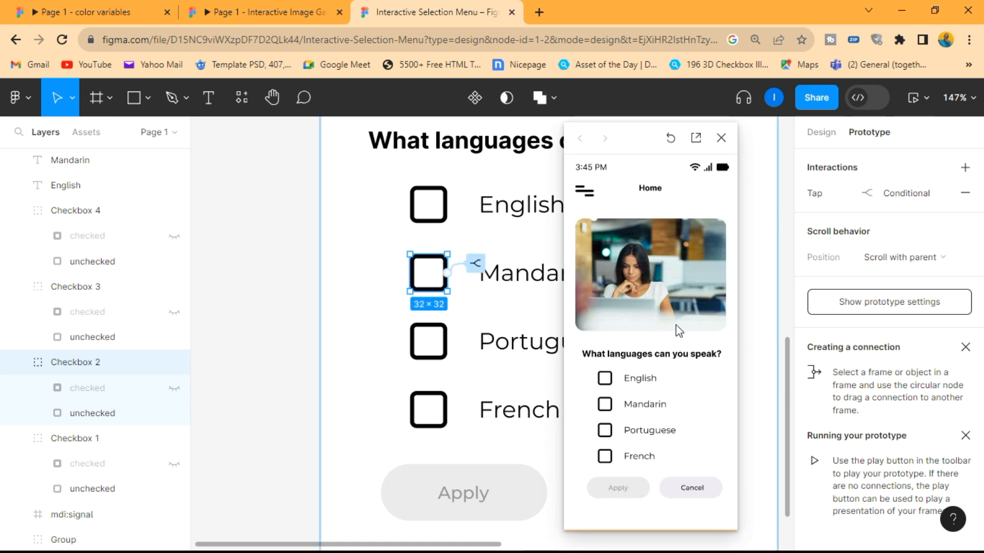
left_click(606, 406)
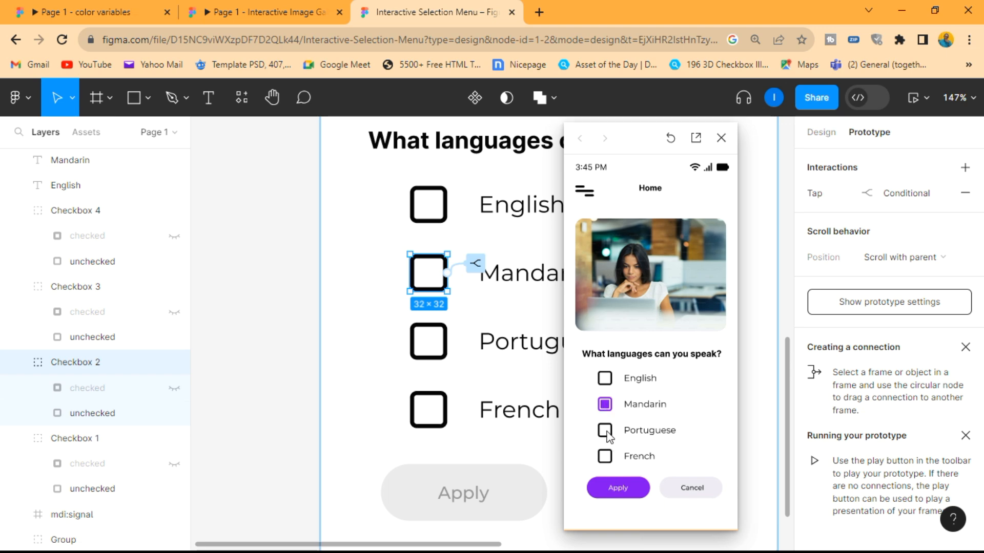
left_click(720, 138)
- Add a second Conditional action to the Mandarin checkbox's tap interaction, below the existing Checkbox 2 conditional
left_click(877, 193)
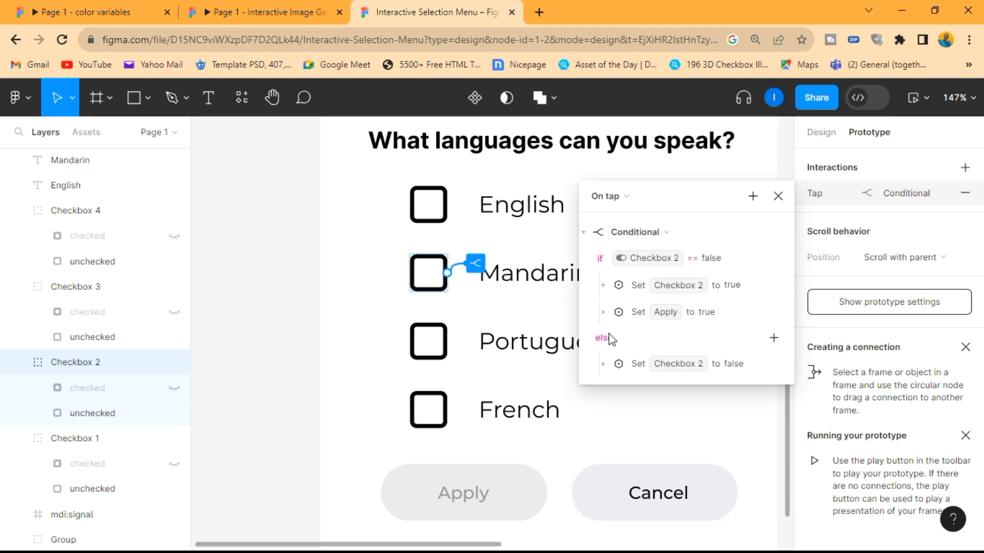
left_click(584, 233)
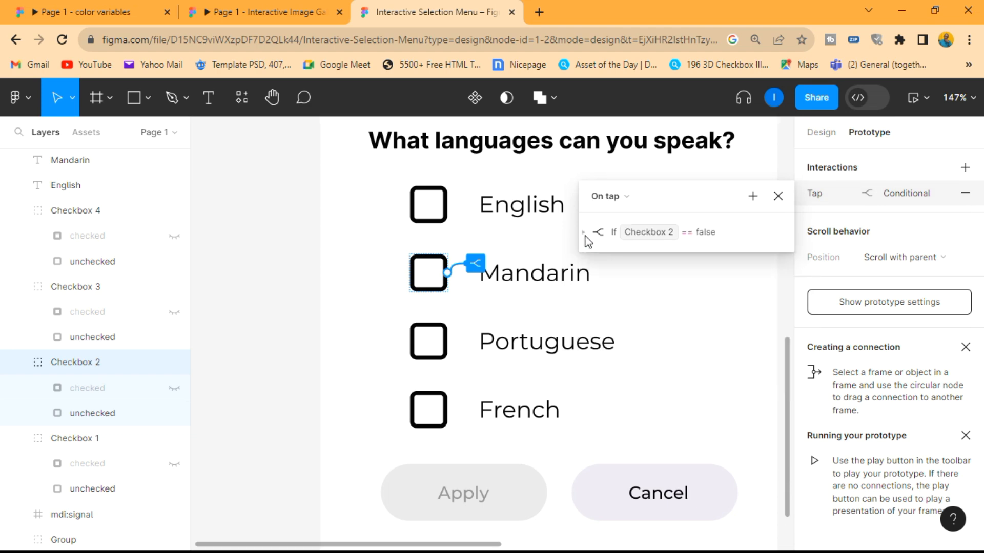
left_click(752, 196)
left_click(778, 299)
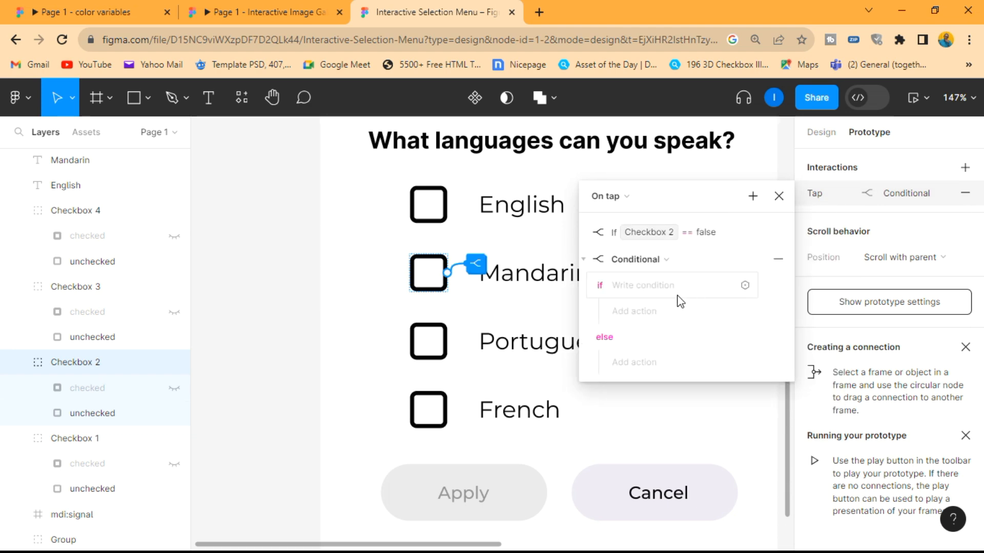
- Begin the Mandarin checkbox's second condition with Checkbox1 == false and Checkbox 2 == false
left_click(643, 286)
left_click(634, 358)
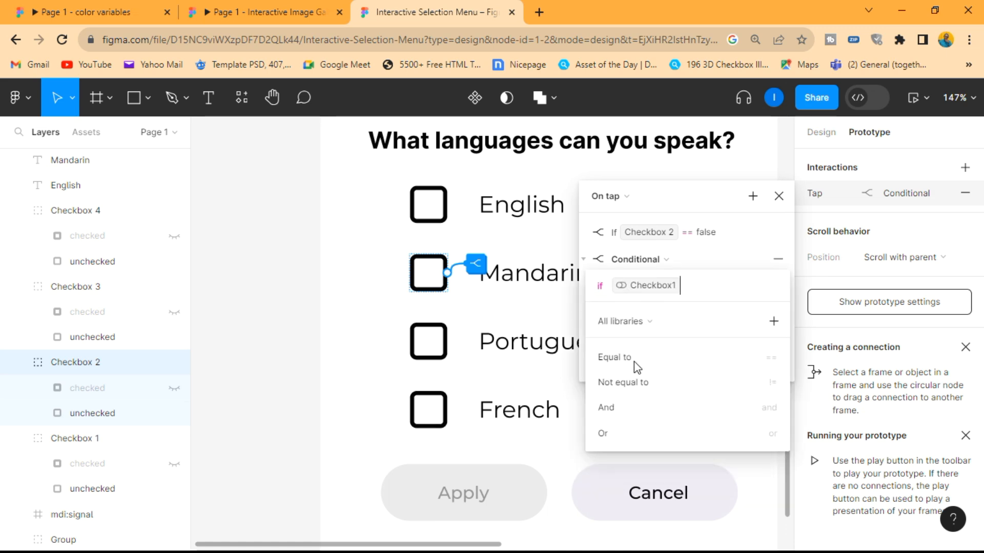
left_click(635, 361)
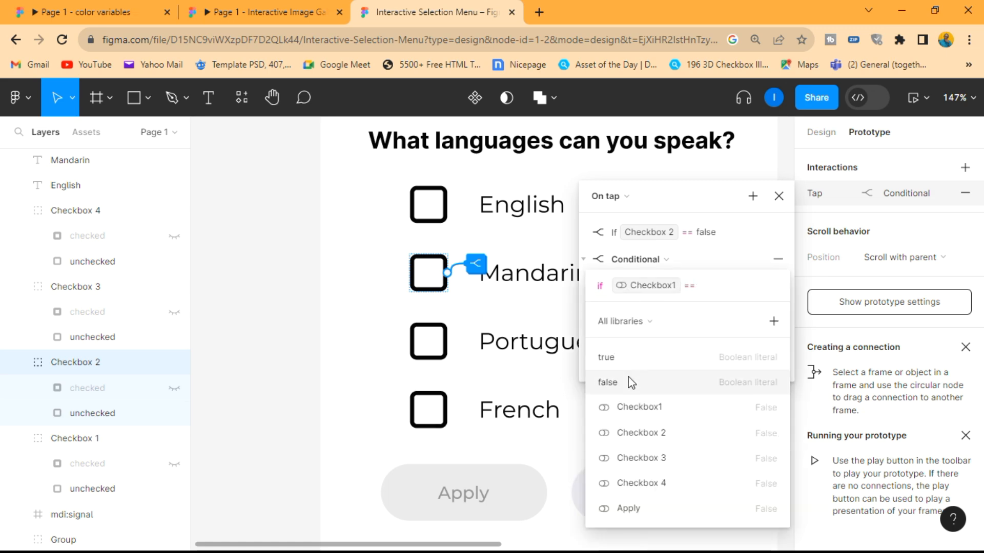
left_click(625, 382)
left_click(609, 408)
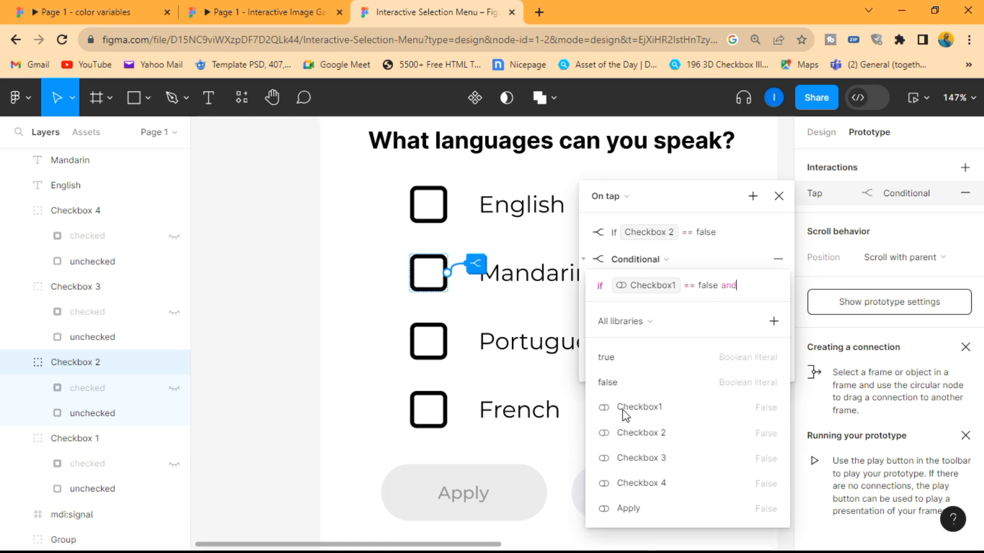
left_click(644, 432)
left_click(643, 378)
left_click(642, 402)
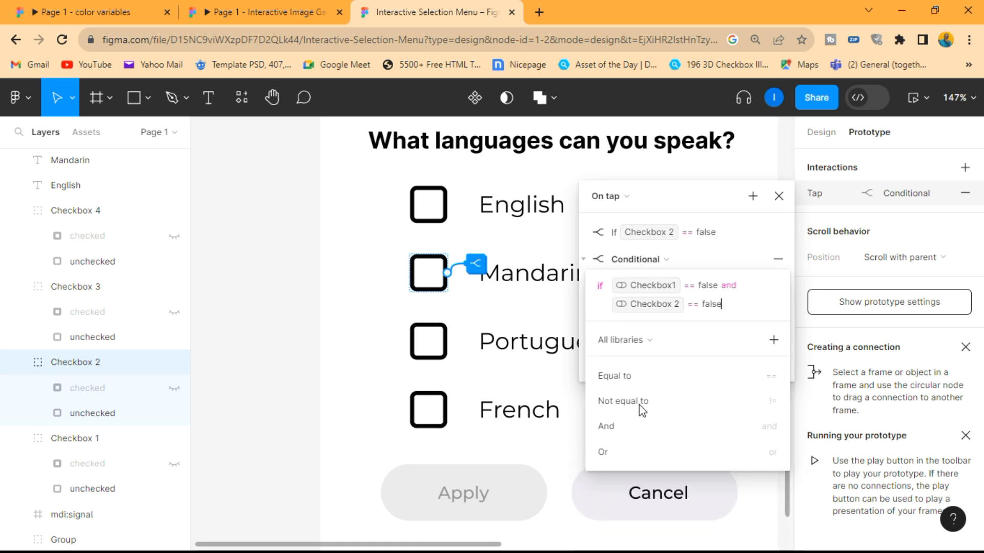
- Extend the Mandarin checkbox's second condition with and Checkbox 3 == false and Checkbox 4 == false
left_click(631, 432)
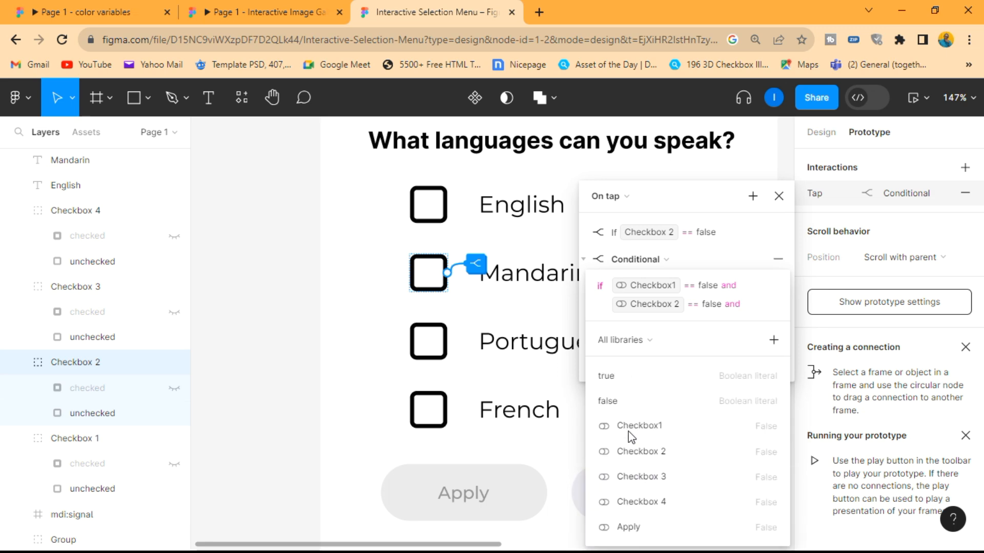
left_click(640, 476)
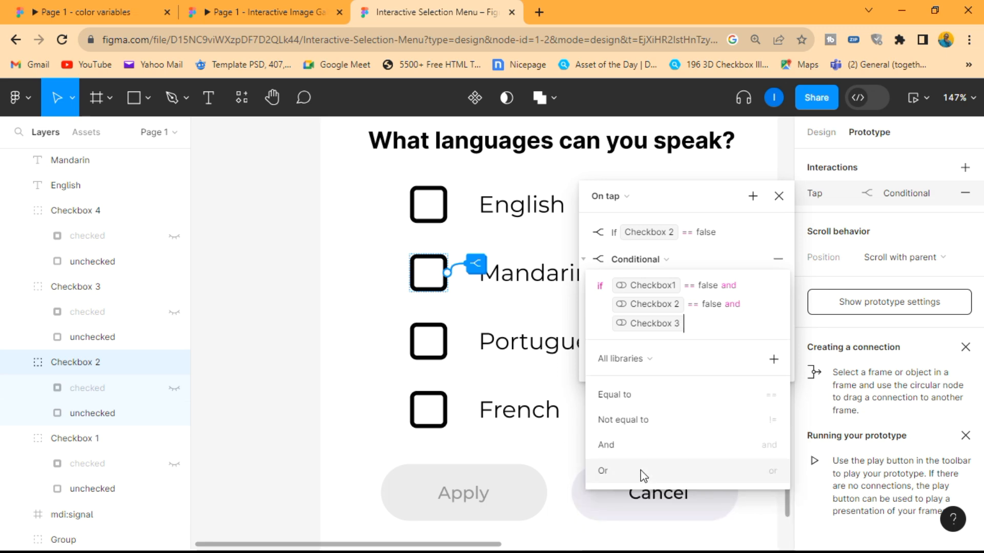
left_click(623, 400)
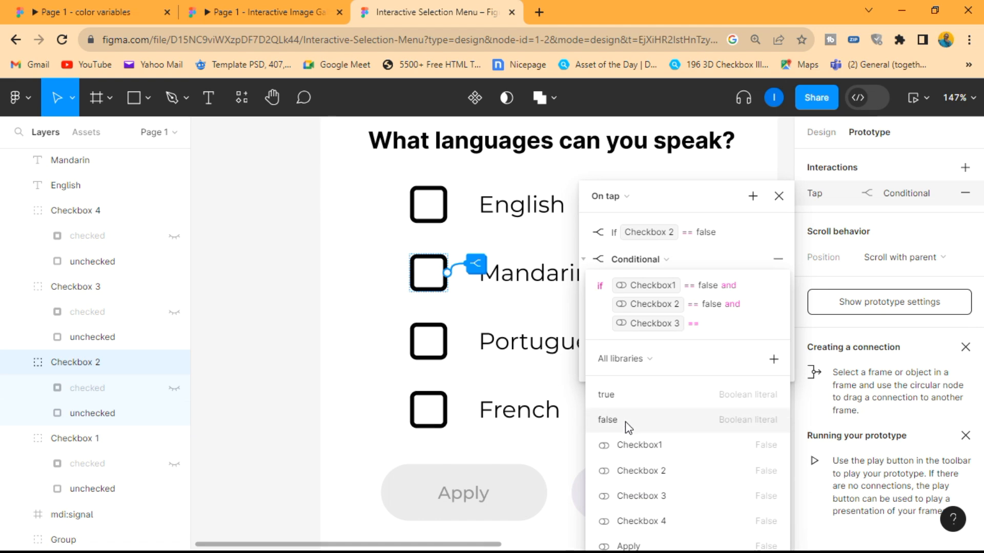
left_click(625, 422)
left_click(623, 445)
left_click(630, 521)
left_click(620, 415)
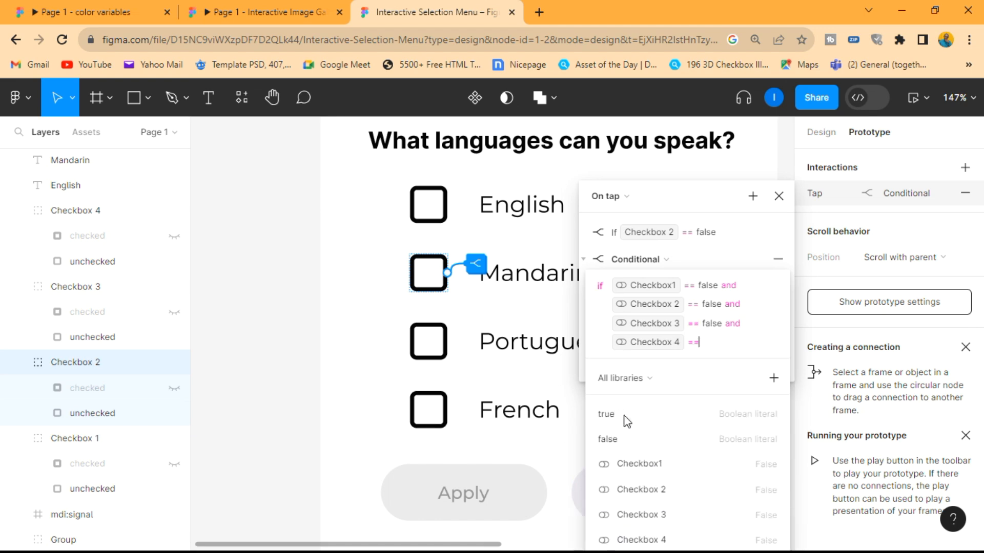
left_click(628, 439)
key("Return")
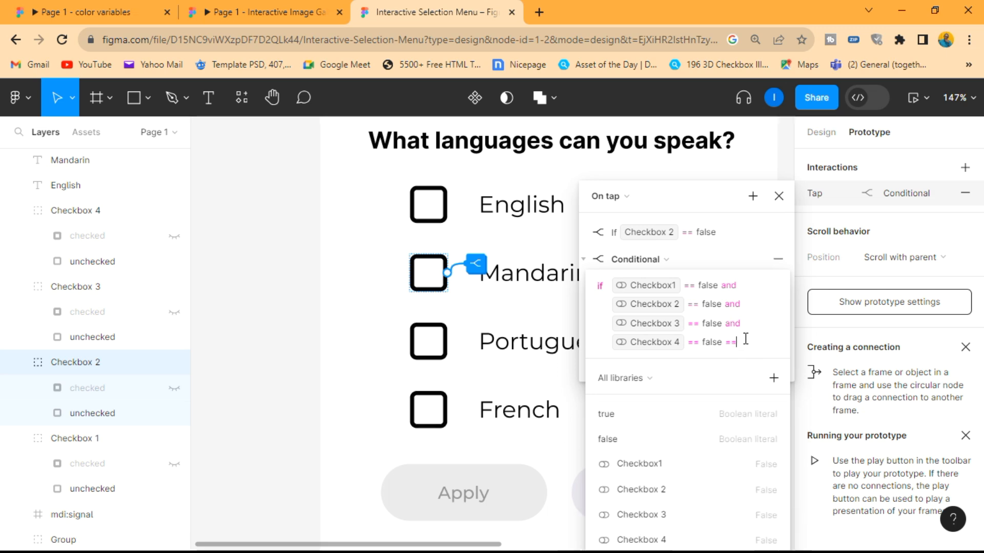
key("BackSpace")
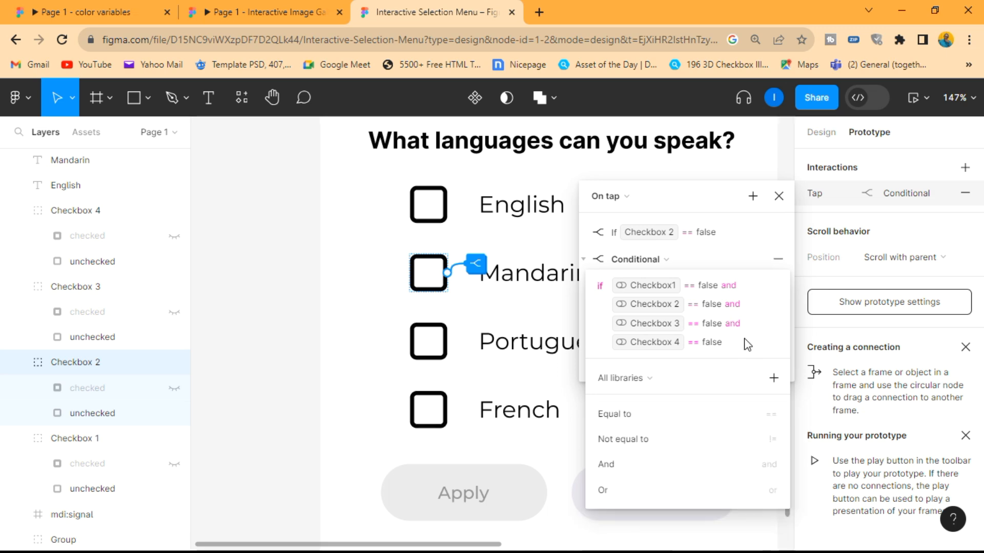
key("Return")
- Add a Set variable action to the second Mandarin conditional's if branch that sets Apply to false
left_click(657, 313)
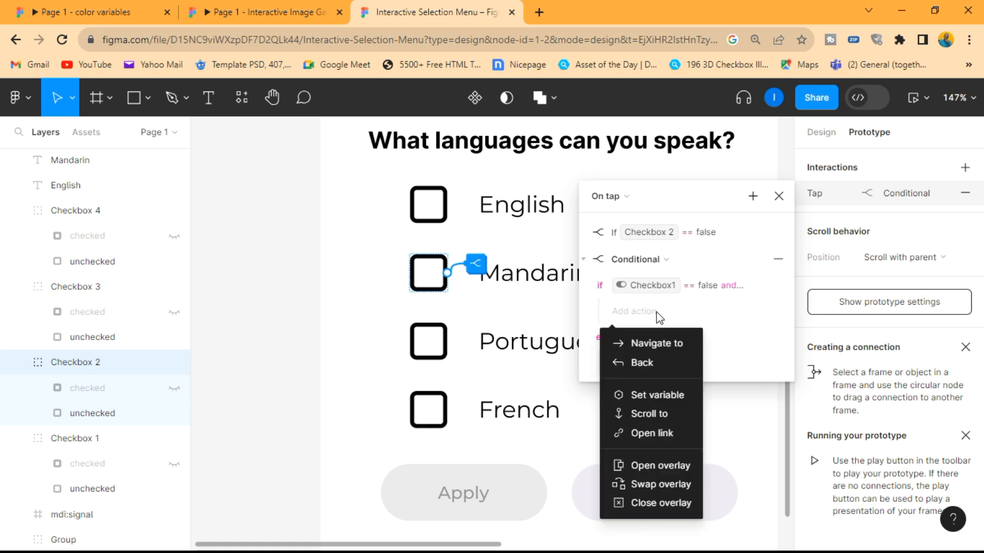
left_click(654, 398)
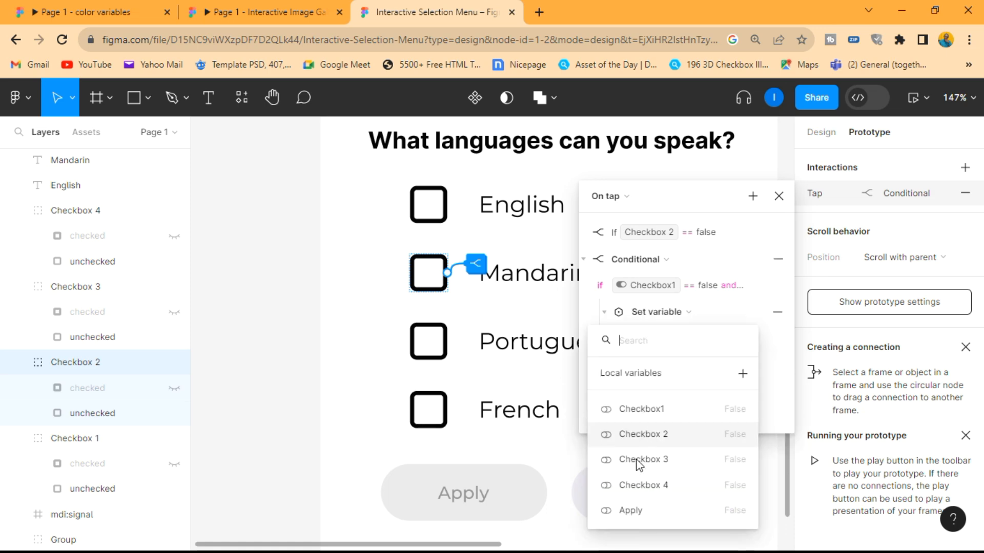
left_click(635, 510)
left_click(636, 465)
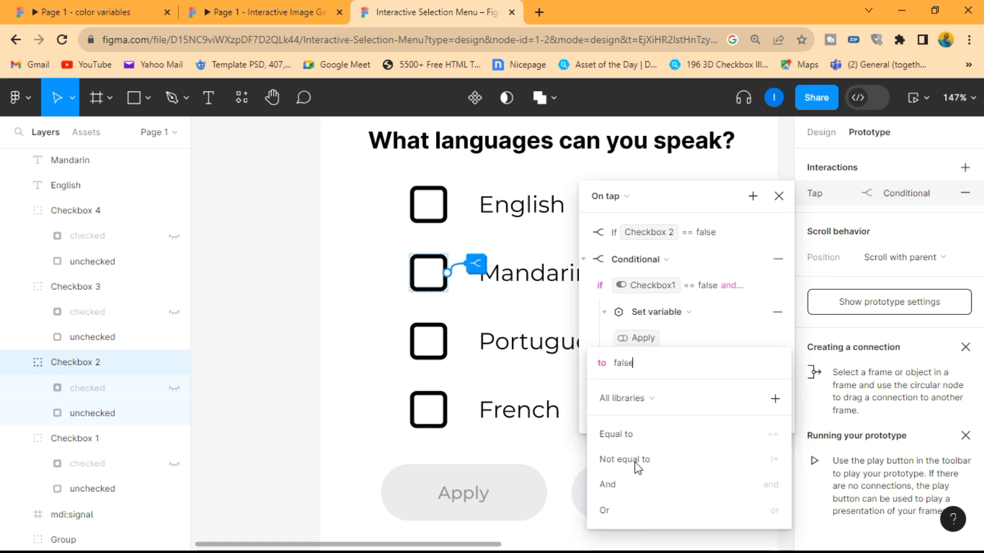
left_click(639, 445)
key("BackSpace")
key("Return")
- Add a Set variable action to the second Mandarin conditional's else branch that sets Apply to true, and close the interaction settings
left_click(662, 419)
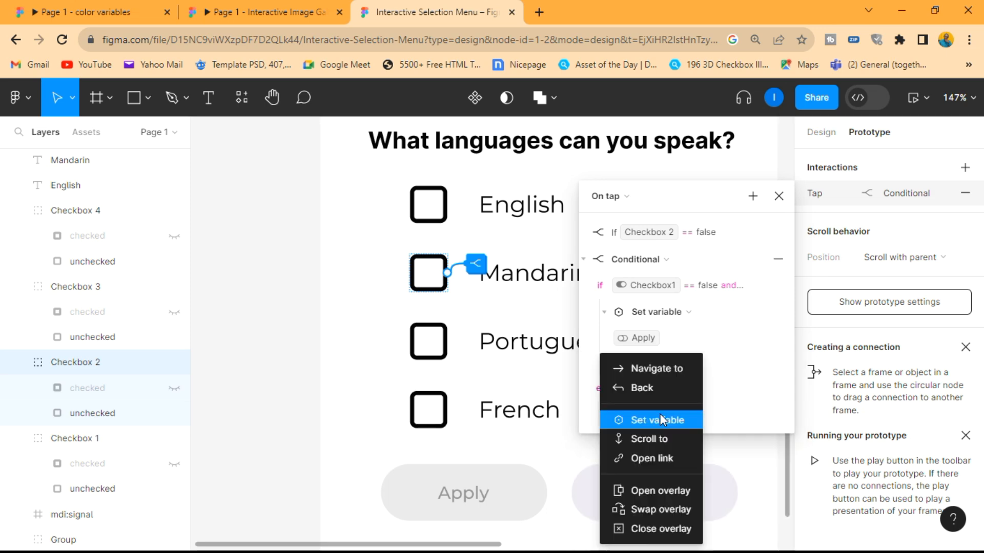
left_click(650, 419)
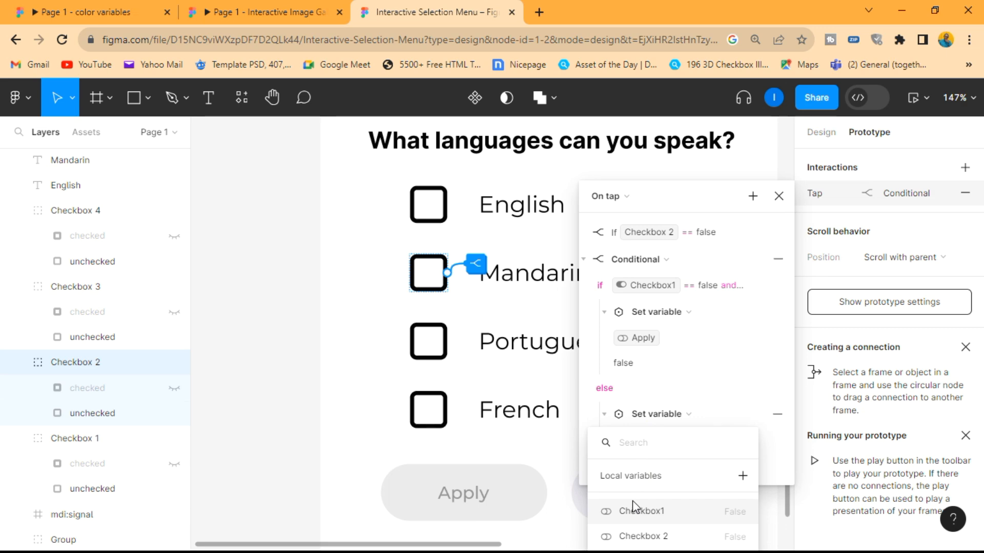
left_click(680, 422)
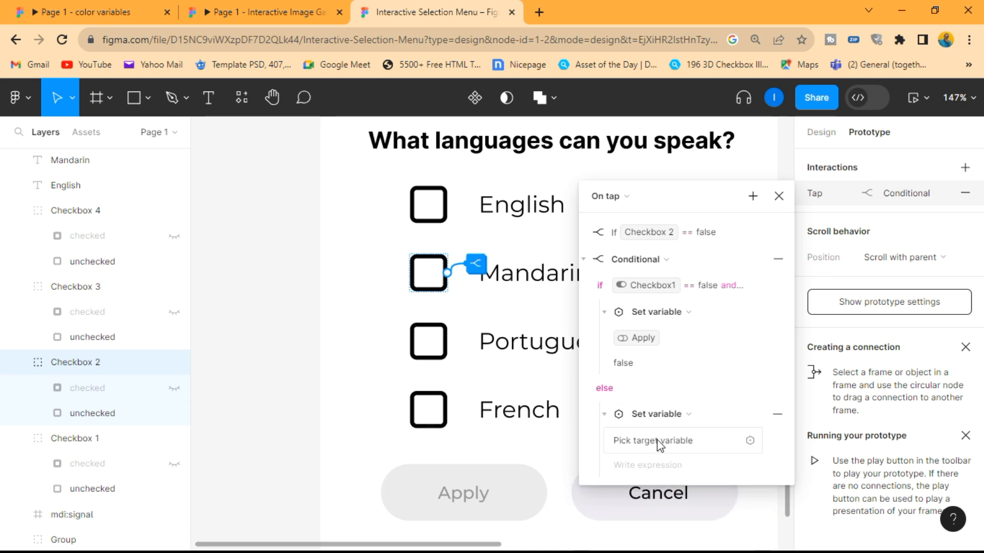
left_click(654, 442)
left_click(739, 305)
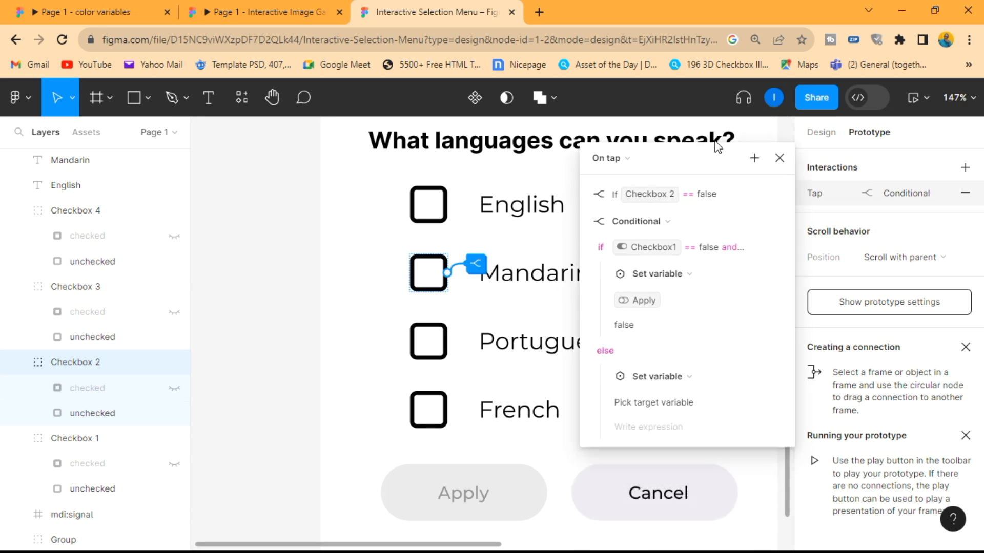
left_click(653, 378)
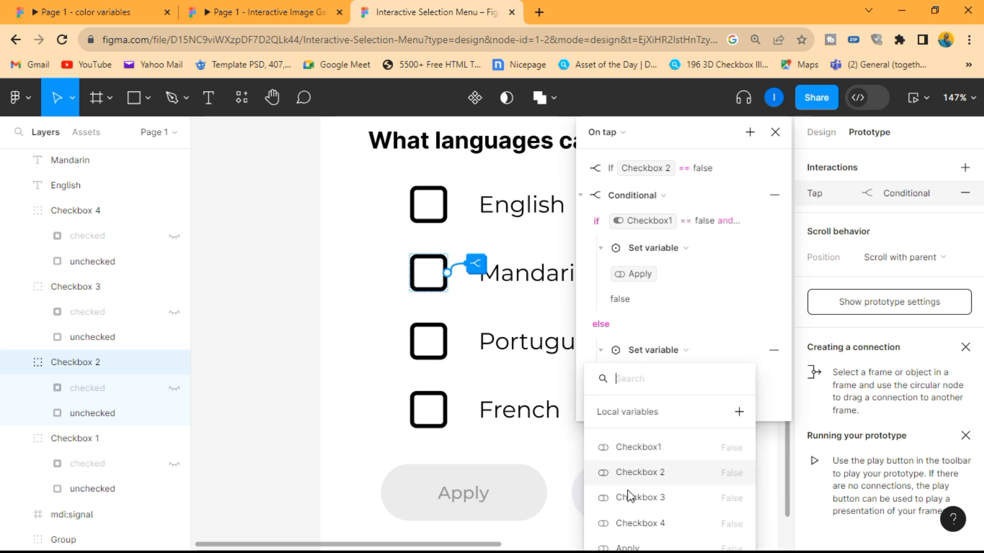
left_click(629, 547)
left_click(625, 471)
key("Return")
key("BackSpace")
key("BackSpace")
key("BackSpace")
key("Return")
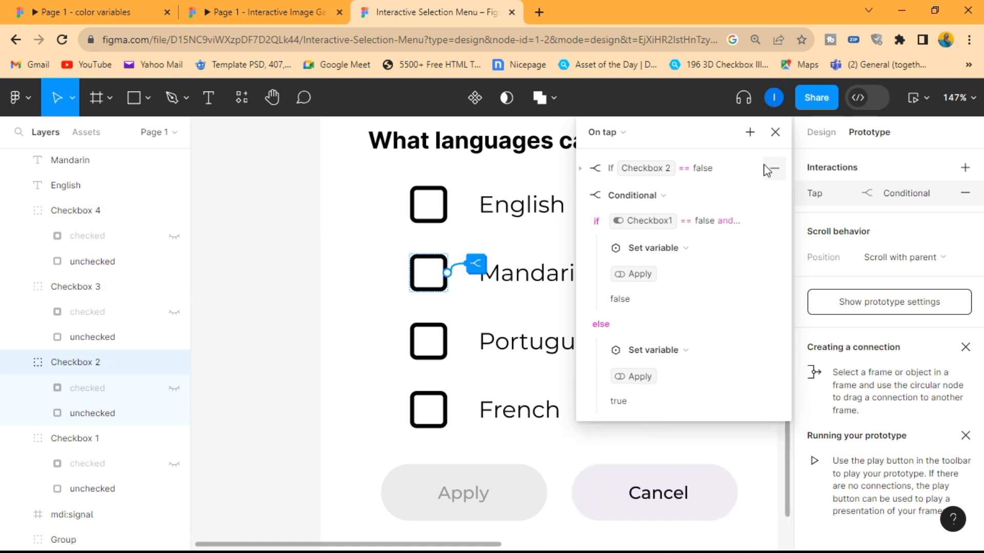
left_click(775, 132)
- Preview the prototype and toggle the Mandarin checkbox repeatedly to test how the Apply button responds
left_click(922, 97)
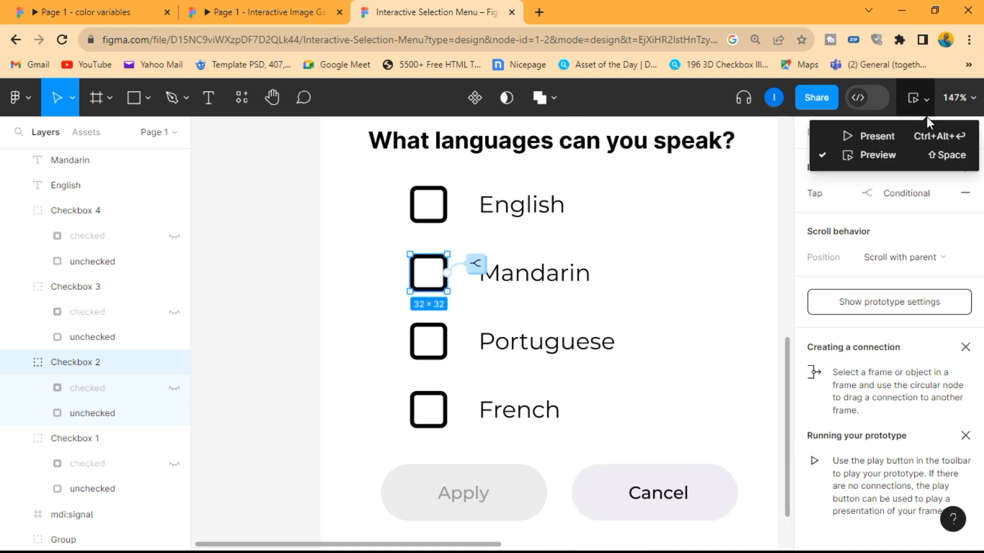
left_click(893, 157)
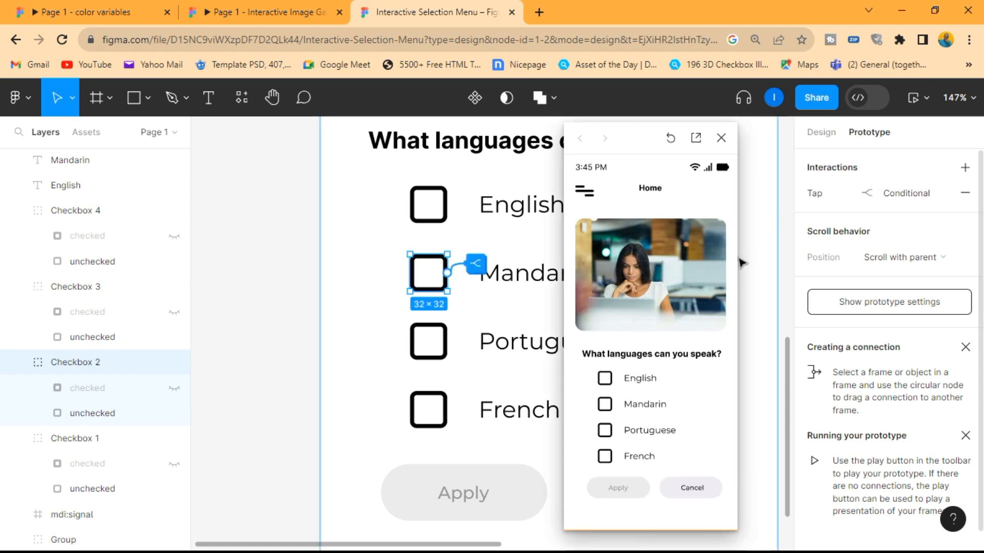
left_click(606, 407)
left_click(606, 407)
left_click(606, 407)
left_click(606, 407)
- Toggle the English and Mandarin checkboxes in combination to test the Apply button, and close the preview
left_click(605, 380)
left_click(605, 380)
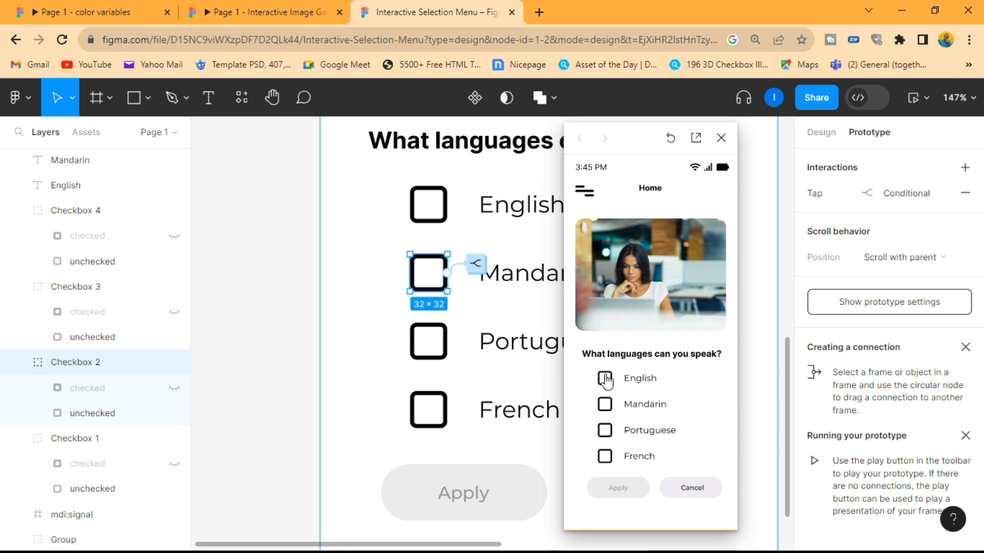
left_click(606, 380)
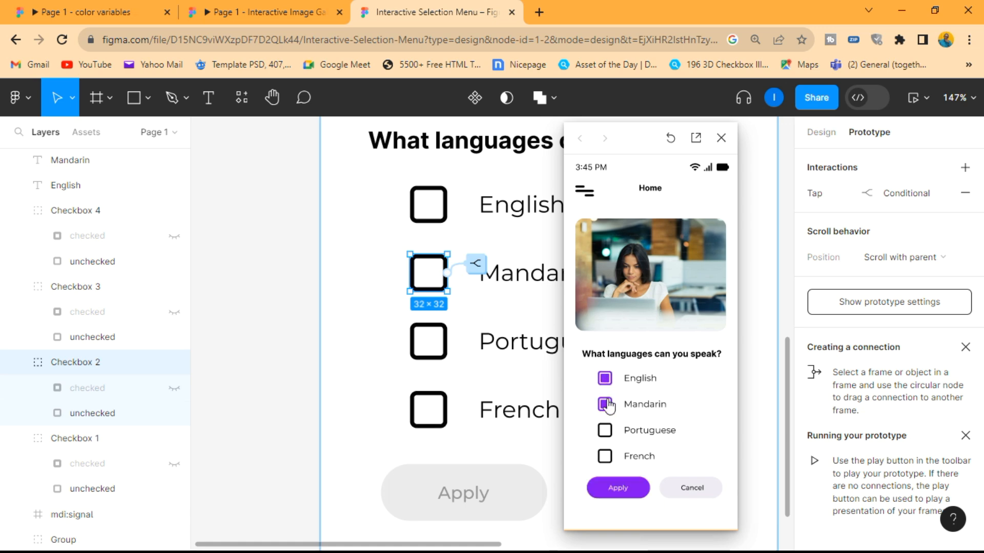
left_click(606, 383)
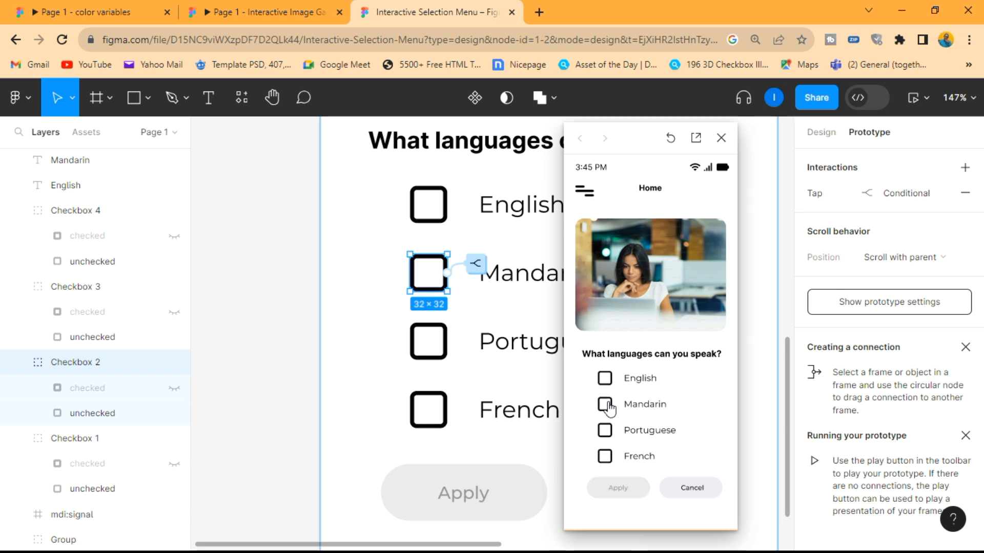
left_click(610, 409)
left_click(610, 407)
left_click(607, 383)
left_click(605, 381)
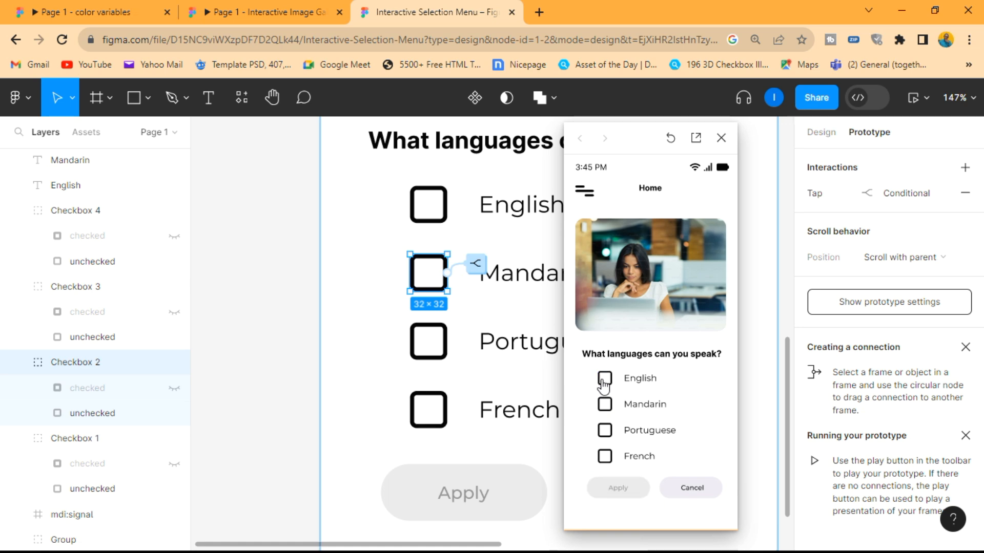
left_click(721, 139)
- Add a tap interaction with a Conditional action to the Portuguese checkbox, using the condition Checkbox 3 == false
left_click(429, 341)
left_click(965, 168)
left_click(649, 227)
left_click(650, 334)
left_click(676, 252)
left_click(649, 373)
type("== false")
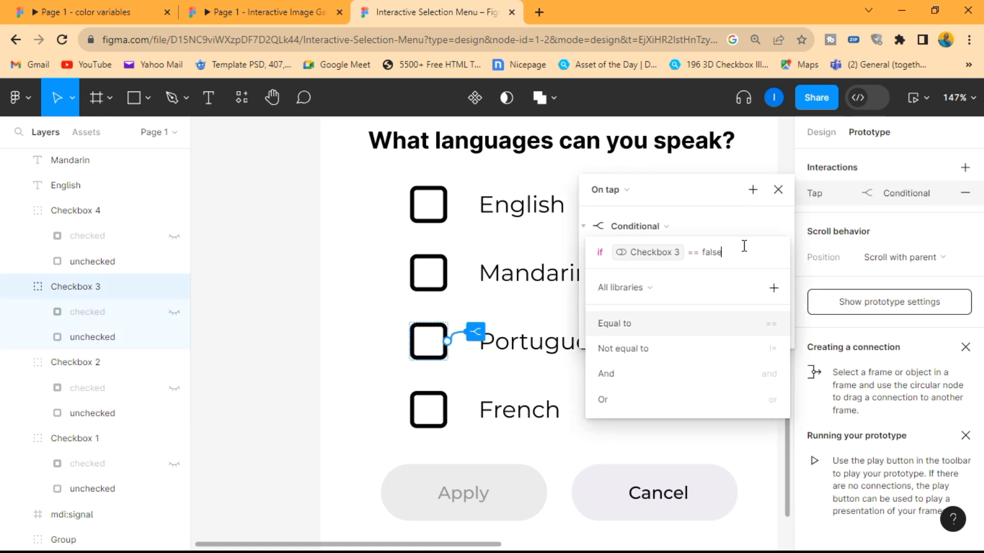
- Add a Set variable action to the Portuguese conditional's if branch that sets Checkbox 3 to true
left_click(635, 279)
left_click(650, 367)
left_click(647, 426)
left_click(632, 401)
- Add a Set variable action setting Apply to true and move it into the Portuguese conditional's if branch, below the Checkbox 3 action
left_click(752, 189)
left_click(784, 277)
left_click_drag(707, 190, 709, 132)
left_click(626, 538)
left_click(626, 472)
left_click(702, 361)
left_click(585, 349)
left_click_drag(623, 352, 638, 256)
- Add a Set variable action to the Portuguese conditional's else branch that sets Checkbox 3 to false
left_click(636, 299)
left_click(648, 383)
left_click(646, 448)
left_click(635, 447)
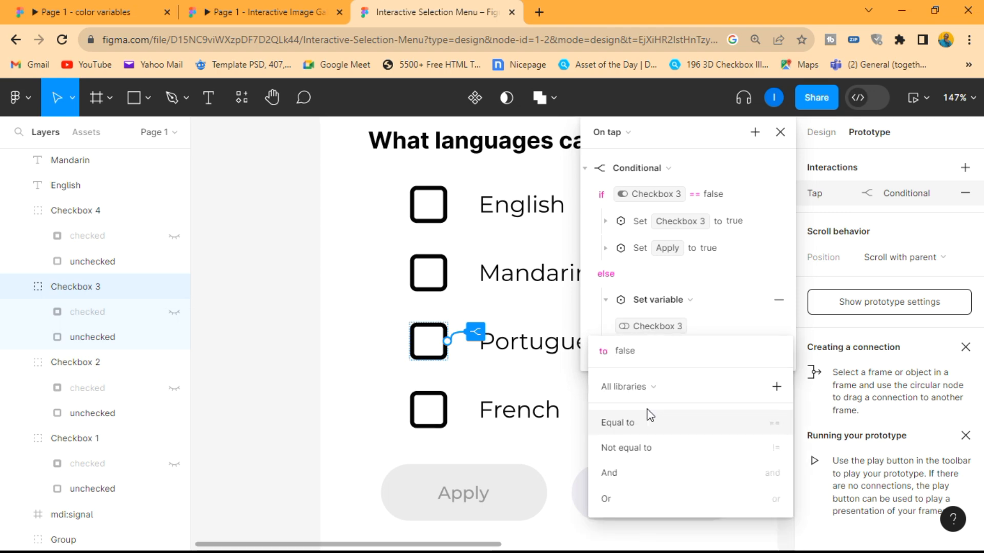
- Add a second conditional to the Portuguese checkbox's tap interaction that checks whether Checkbox1, Checkbox 2, Checkbox 3 and Checkbox 4 all equal false
left_click(585, 168)
left_click(754, 133)
left_click(650, 302)
left_click(671, 221)
left_click(638, 293)
left_click(631, 293)
left_click(628, 318)
left_click(628, 343)
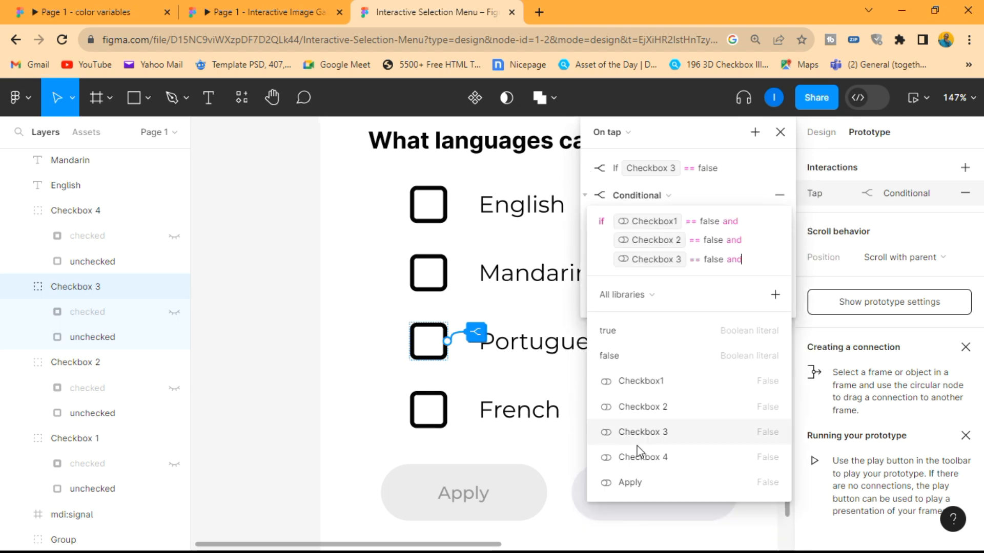
left_click(639, 456)
left_click(625, 350)
left_click(623, 375)
- In the second Portuguese conditional, set Apply to false in the if branch and to true in the else branch
left_click(636, 248)
left_click(648, 333)
left_click(634, 445)
left_click(632, 395)
left_click(636, 350)
left_click(633, 547)
left_click(635, 473)
left_click(780, 132)
- Add a tap interaction with a Conditional action to the French checkbox, using the condition Checkbox 4 == false
left_click(429, 410)
left_click(965, 168)
left_click(640, 226)
left_click(661, 346)
left_click(647, 399)
left_click(658, 323)
left_click(651, 348)
- Add a Set variable action to the French conditional's if branch that sets Checkbox 4 to true
left_click(640, 280)
left_click(653, 363)
left_click(646, 307)
left_click(644, 451)
left_click(641, 405)
- Add a Set variable action setting Apply to true and move it into the French conditional's if branch
left_click(753, 189)
left_click(648, 379)
left_click(624, 480)
left_click_drag(627, 349, 633, 287)
- Add a Set variable action to the French conditional's else branch that sets Checkbox 4 to false
left_click(636, 301)
left_click(648, 382)
left_click(637, 326)
left_click(624, 450)
- Add a second conditional to the French checkbox's tap interaction that checks whether Checkbox1, Checkbox 2, Checkbox 3 and Checkbox 4 all equal false
left_click(746, 132)
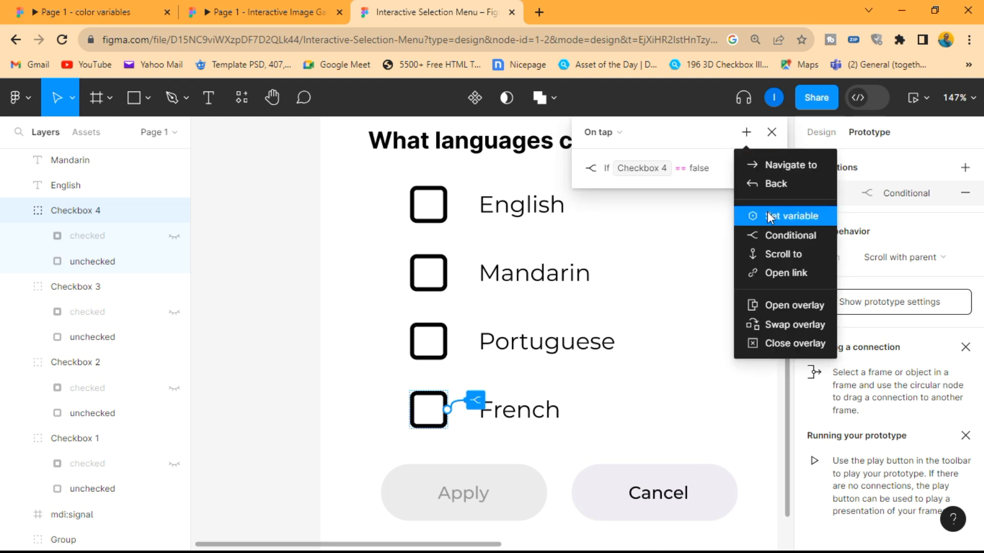
left_click(790, 235)
left_click(640, 219)
left_click(637, 292)
left_click(634, 293)
left_click(633, 318)
left_click(633, 342)
left_click(635, 366)
left_click(631, 312)
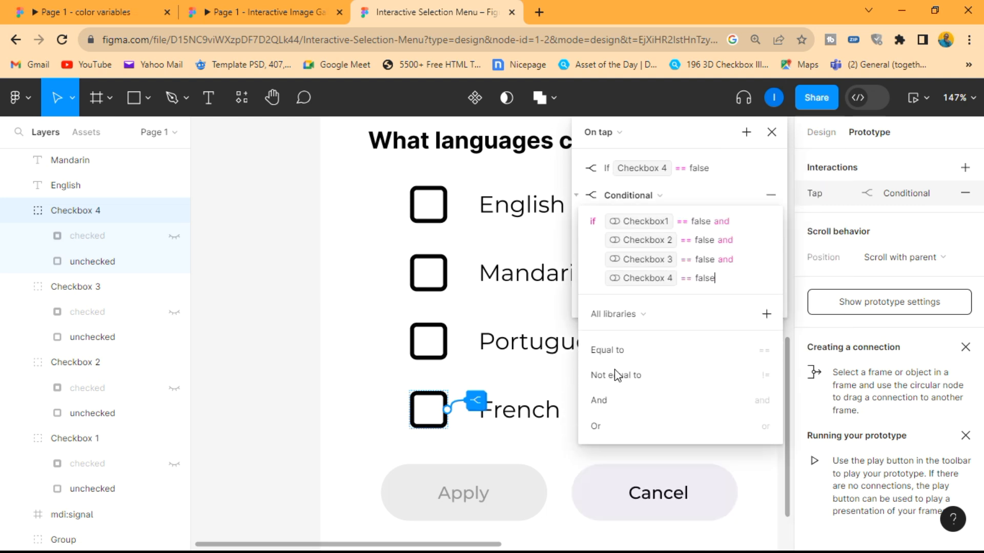
- Add a Set variable action to the second French conditional's if branch that sets Apply to false
left_click(630, 248)
left_click(646, 330)
left_click(619, 447)
left_click(619, 395)
- Add a Set variable action to the second French conditional's else branch that sets Apply to true, and close the interaction settings
left_click(635, 350)
left_click(649, 430)
left_click(625, 473)
left_click(671, 346)
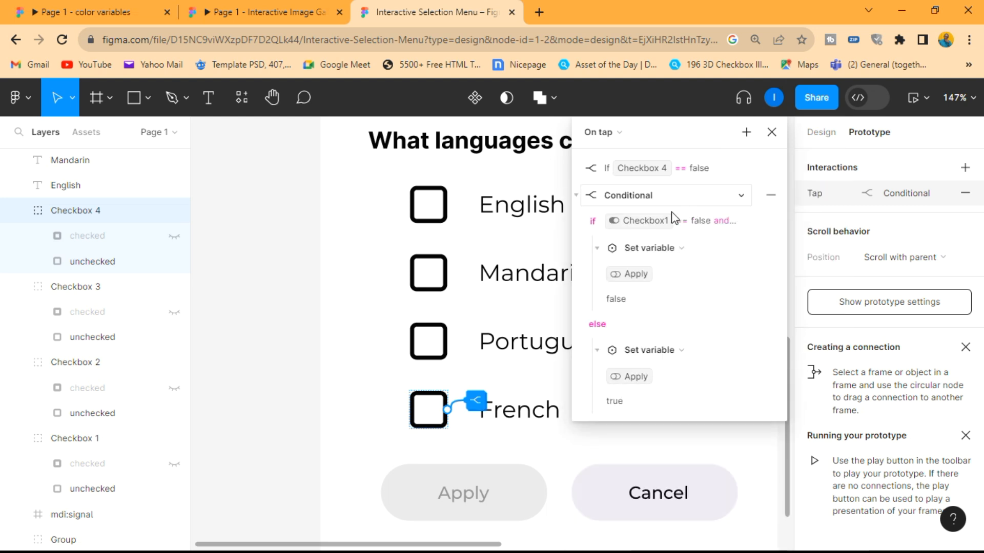
left_click(577, 196)
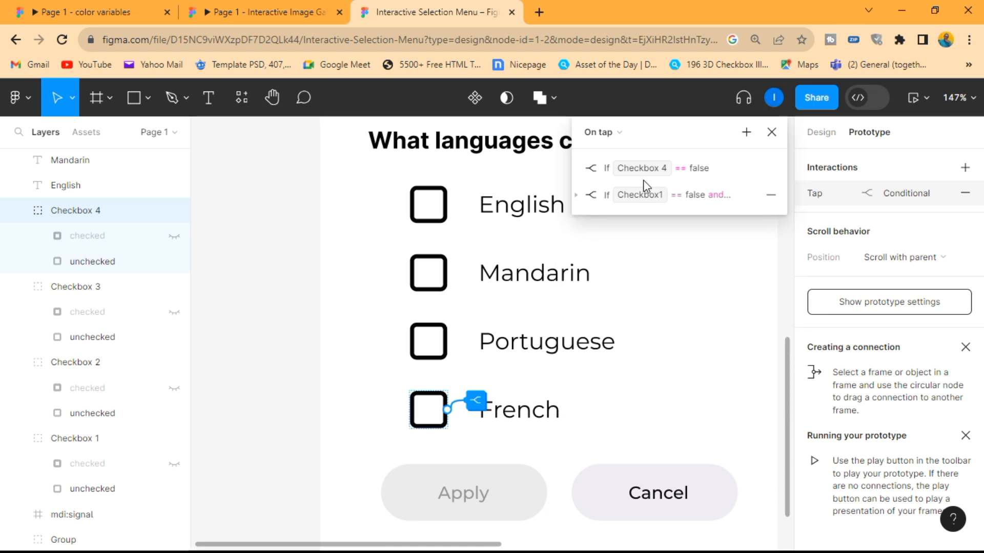
left_click(771, 132)
scroll(737, 248, "down", 5)
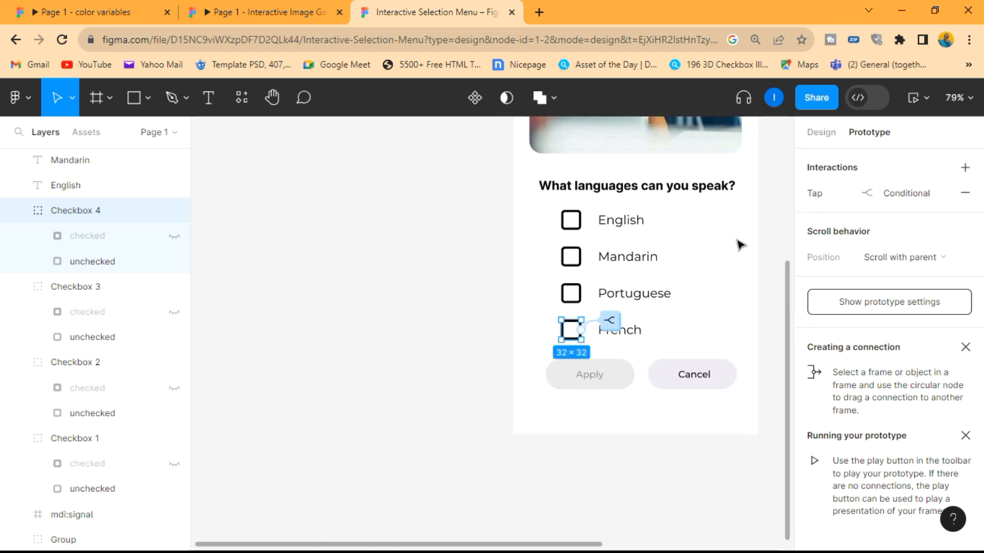
- Preview the prototype and test toggling the French, Portuguese, Mandarin and English checkboxes against the Apply button's state, and close the preview
left_click(916, 102)
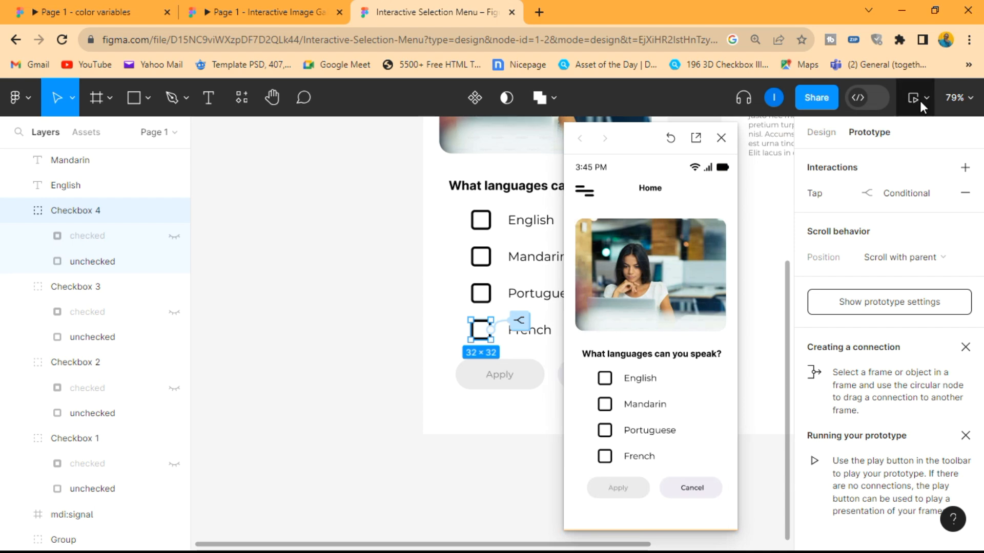
left_click_drag(650, 148, 512, 144)
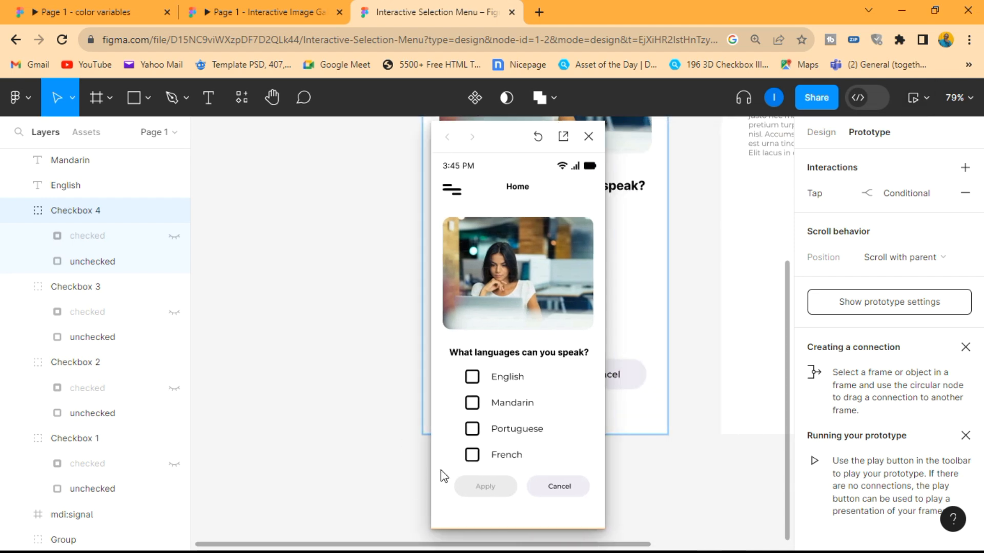
left_click(472, 457)
left_click(472, 456)
left_click(474, 431)
left_click(472, 433)
left_click(473, 406)
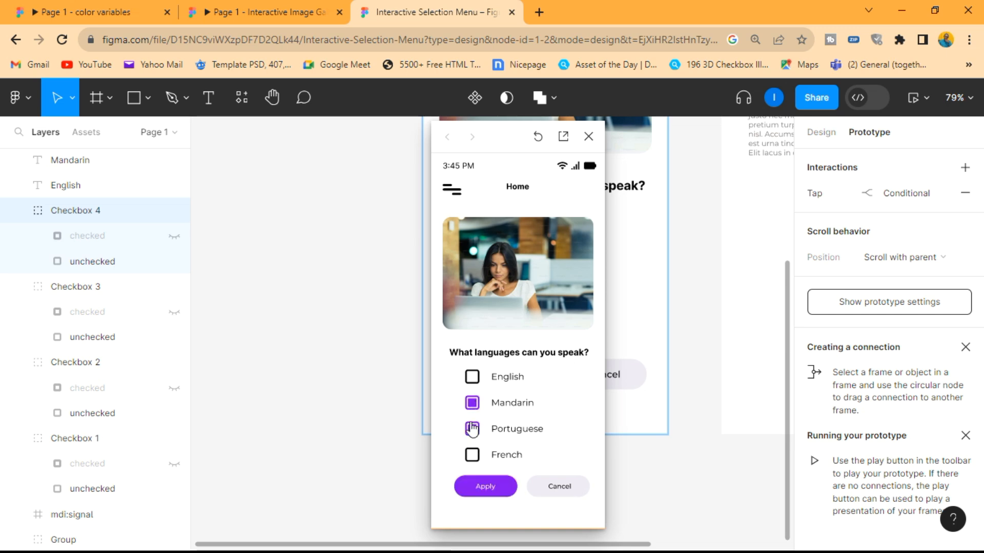
left_click(472, 379)
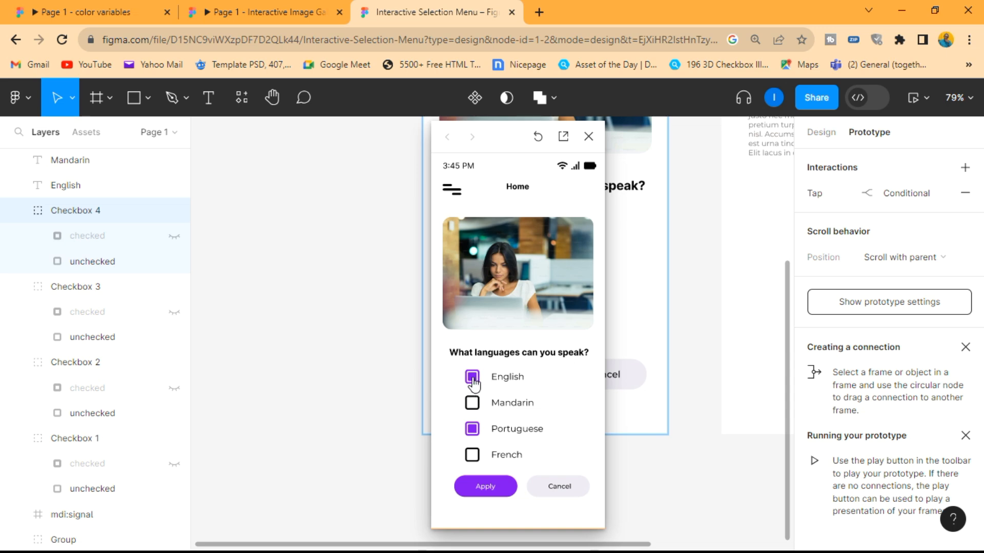
left_click(472, 428)
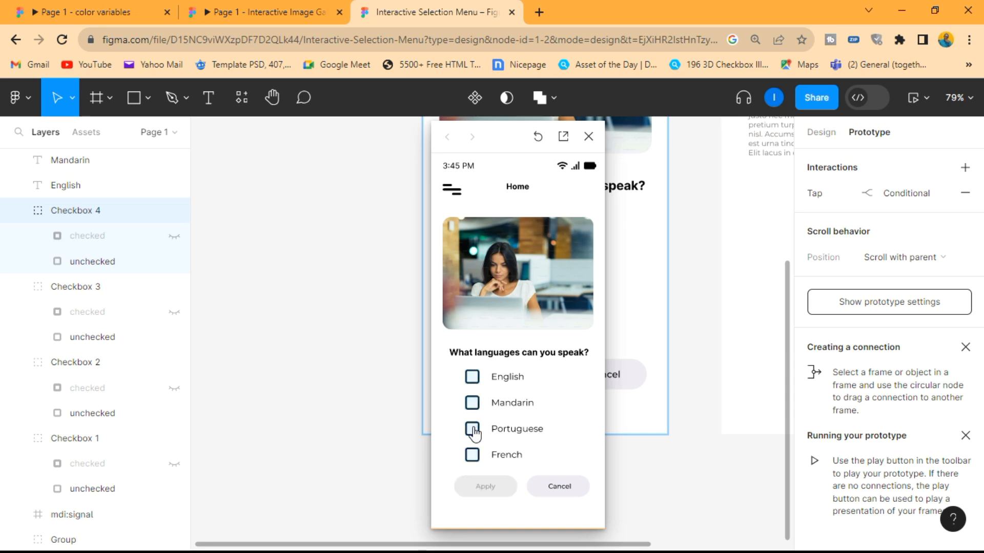
left_click(473, 378)
left_click(472, 432)
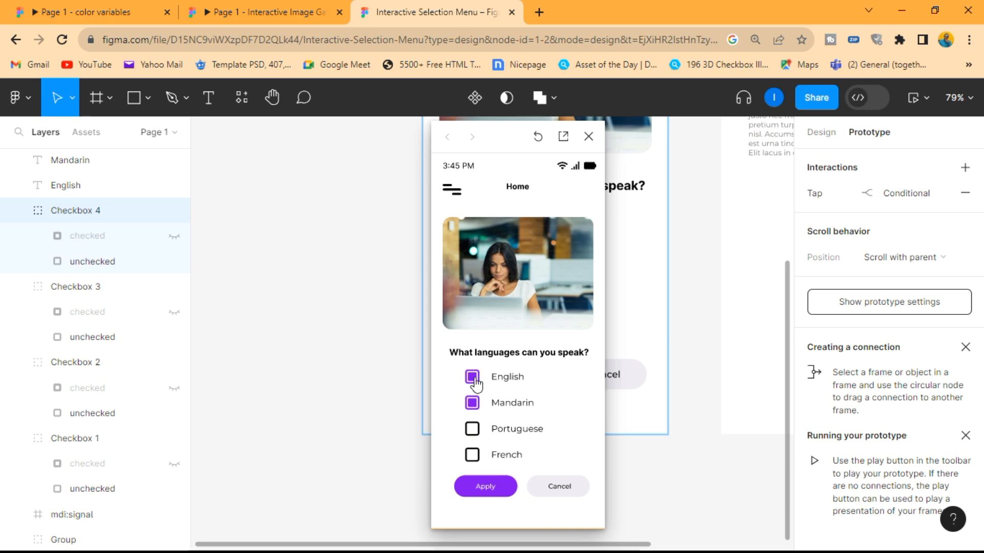
left_click(472, 404)
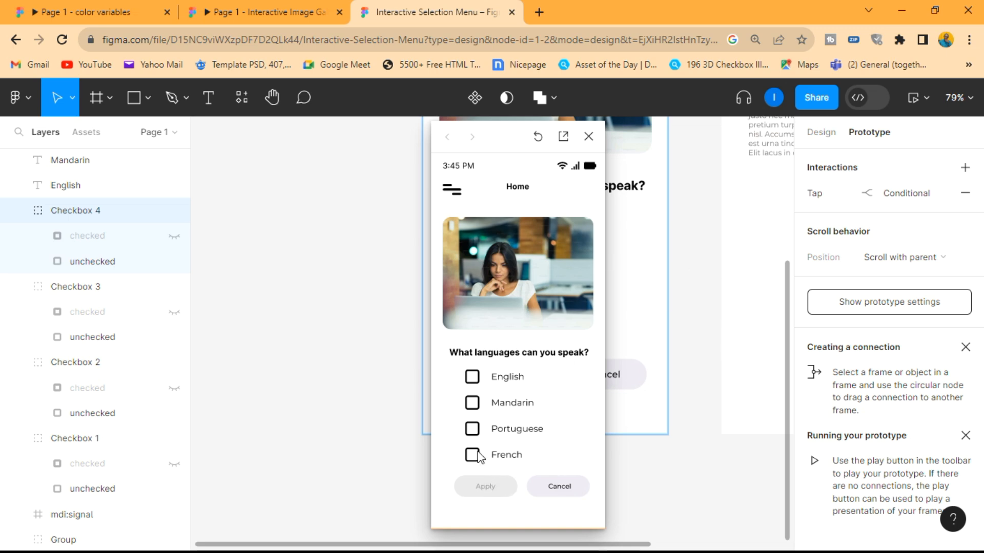
left_click(256, 342)
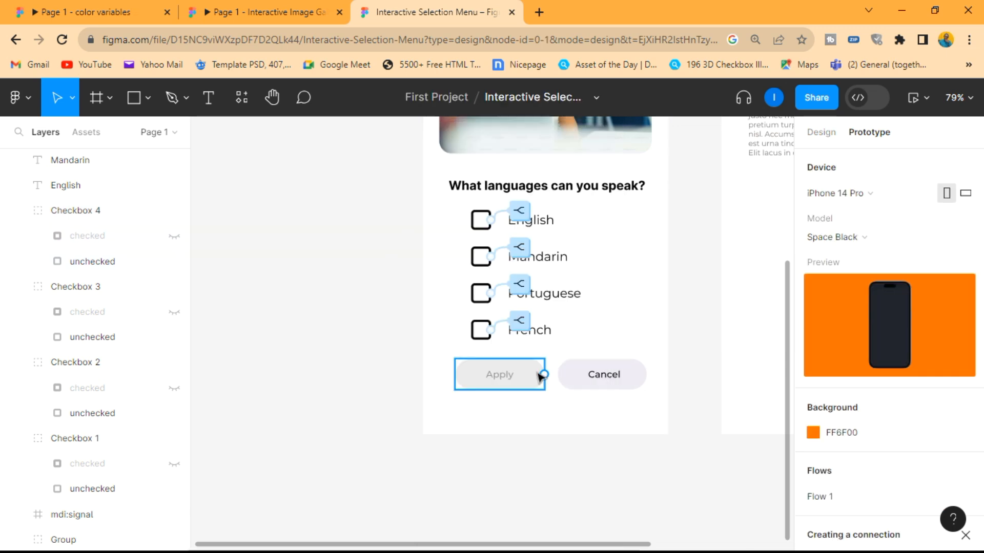
- Add a tap interaction to the Apply button's Active group with a conditional that checks whether Apply equals true
left_click(534, 379)
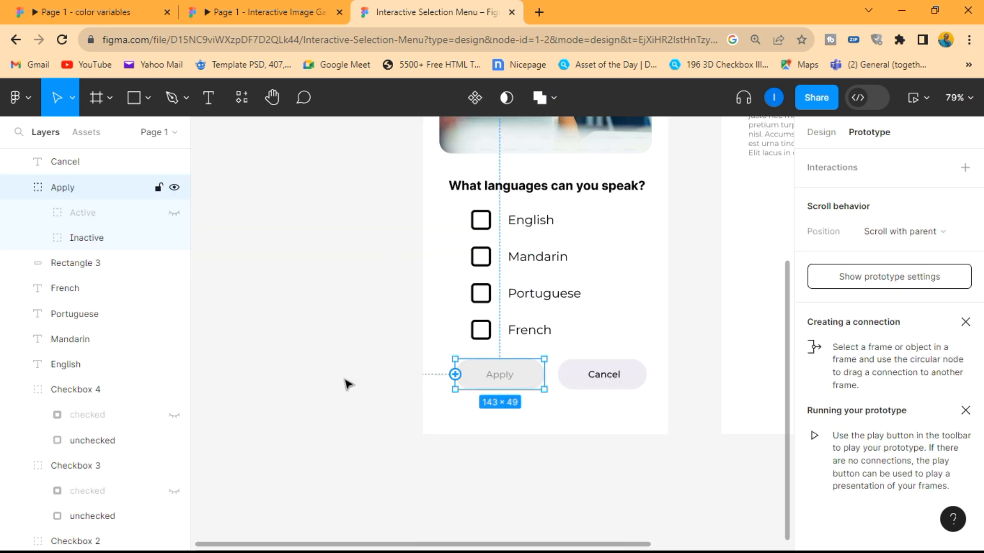
left_click(92, 215)
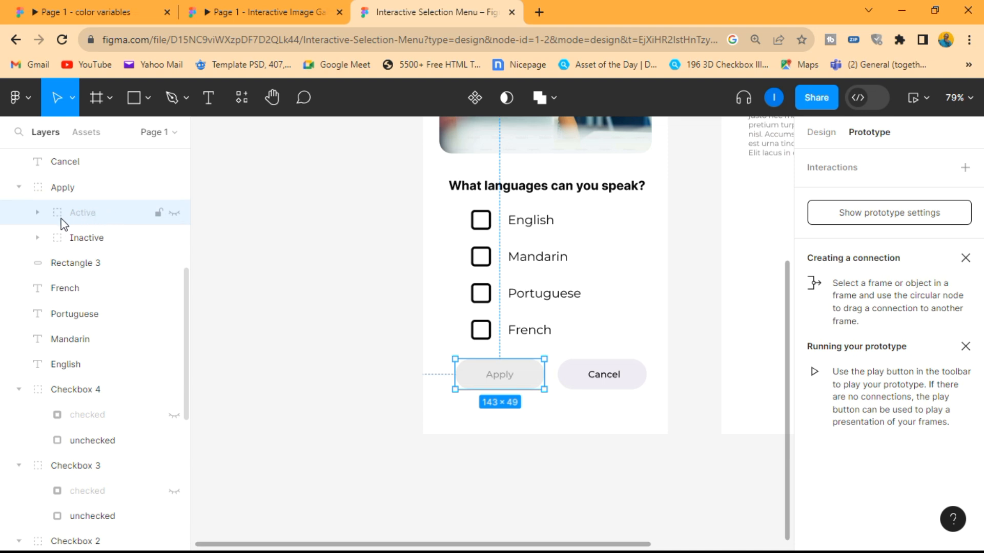
left_click(106, 240)
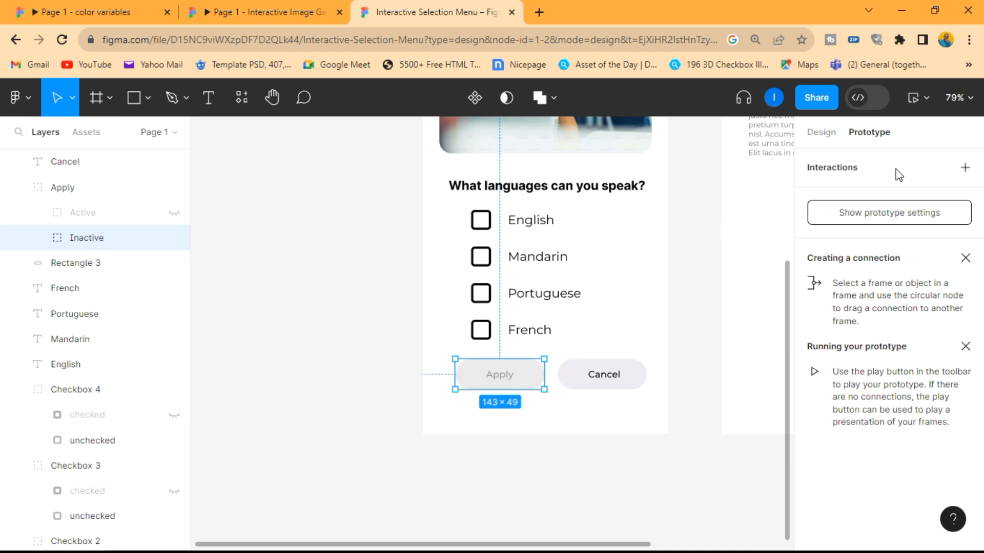
left_click(101, 223)
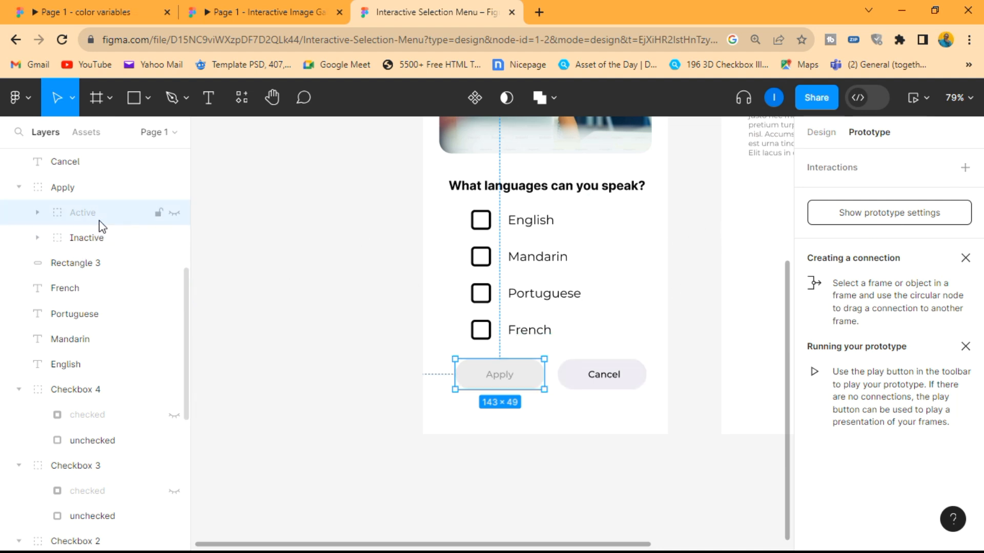
left_click(965, 168)
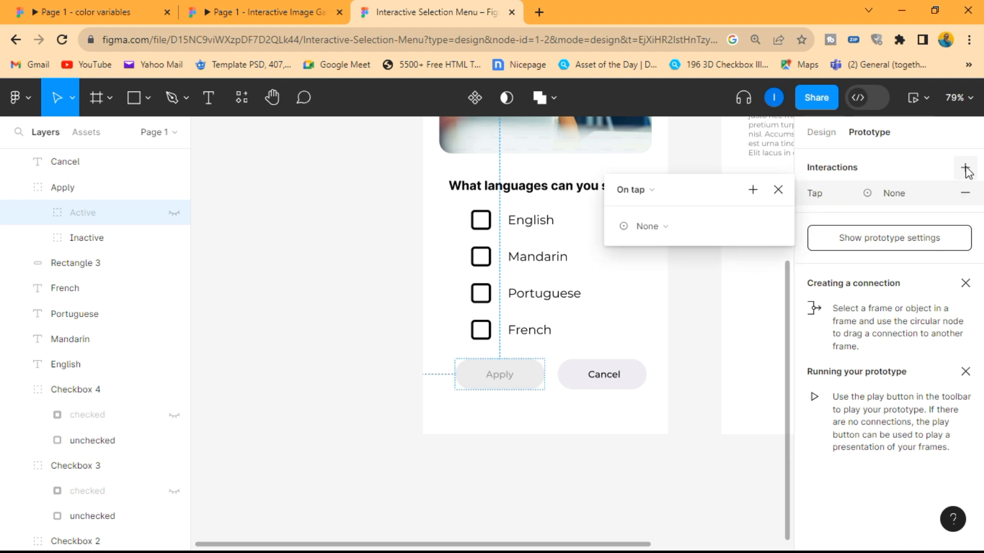
left_click(658, 226)
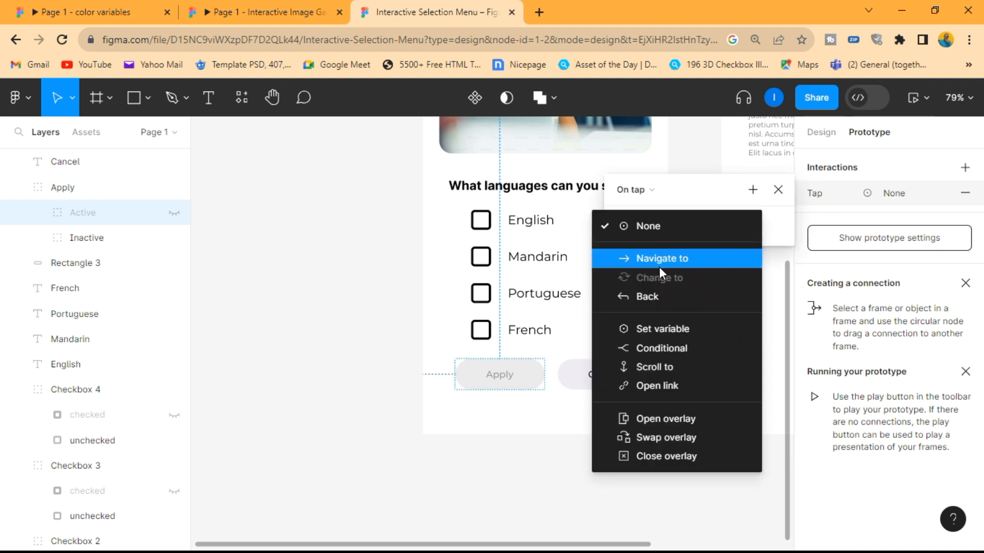
left_click(657, 347)
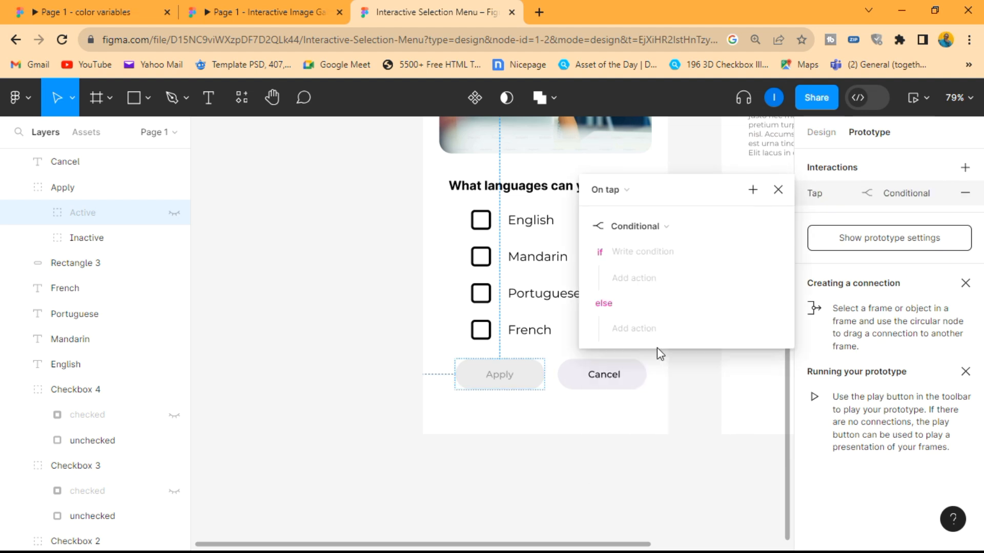
left_click(665, 251)
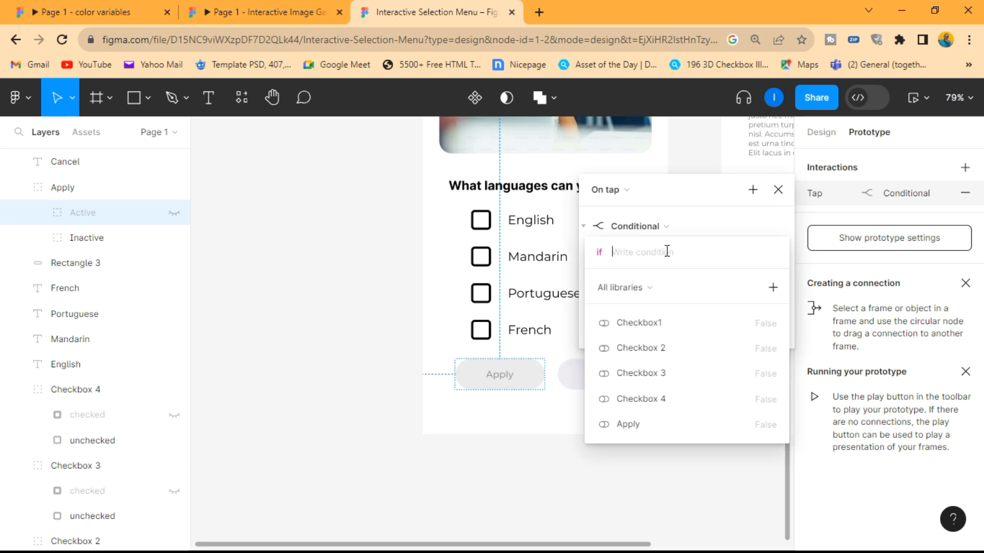
left_click(630, 424)
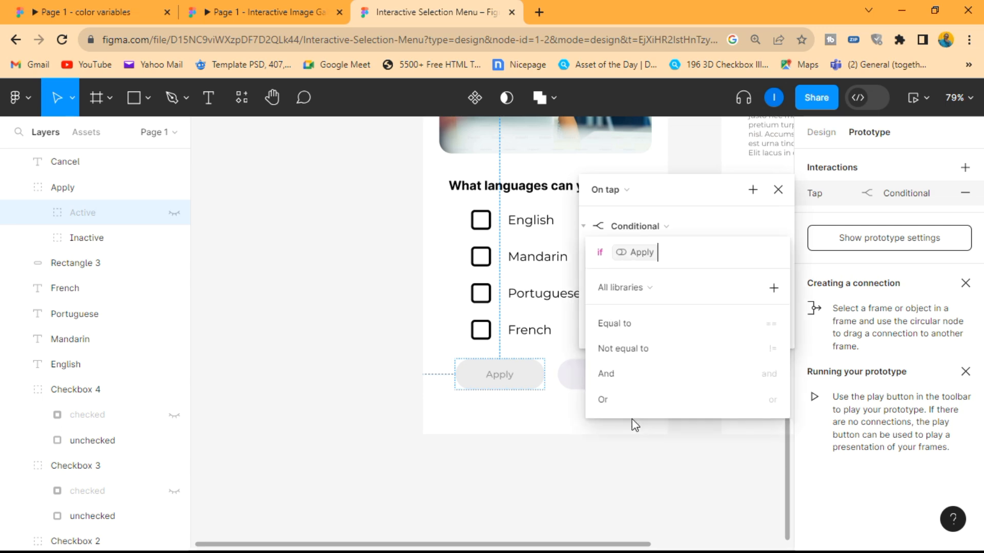
left_click(646, 328)
left_click(631, 328)
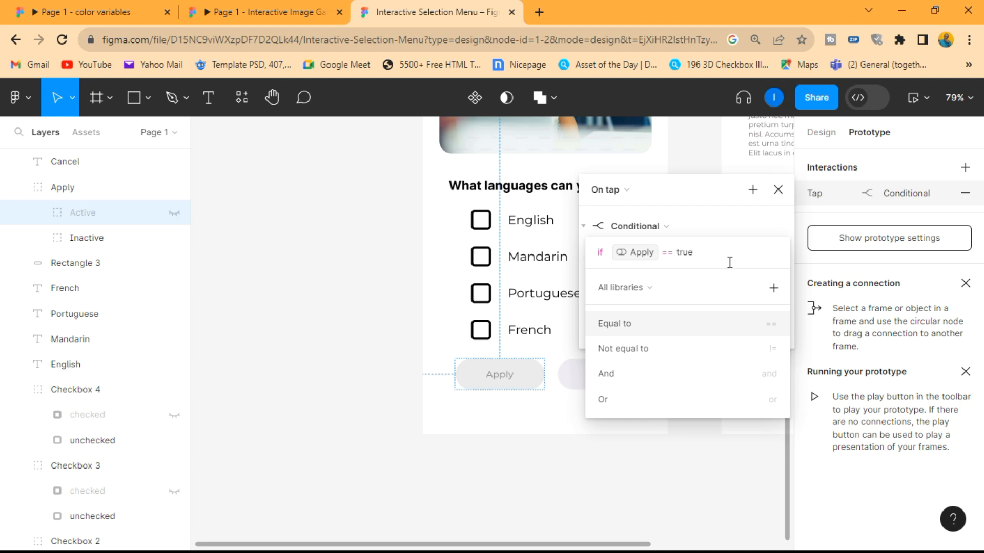
left_click(742, 231)
- Add a Navigate to Frame 2 action with Smart animate to the conditional's if branch, and close the interaction settings
left_click(644, 280)
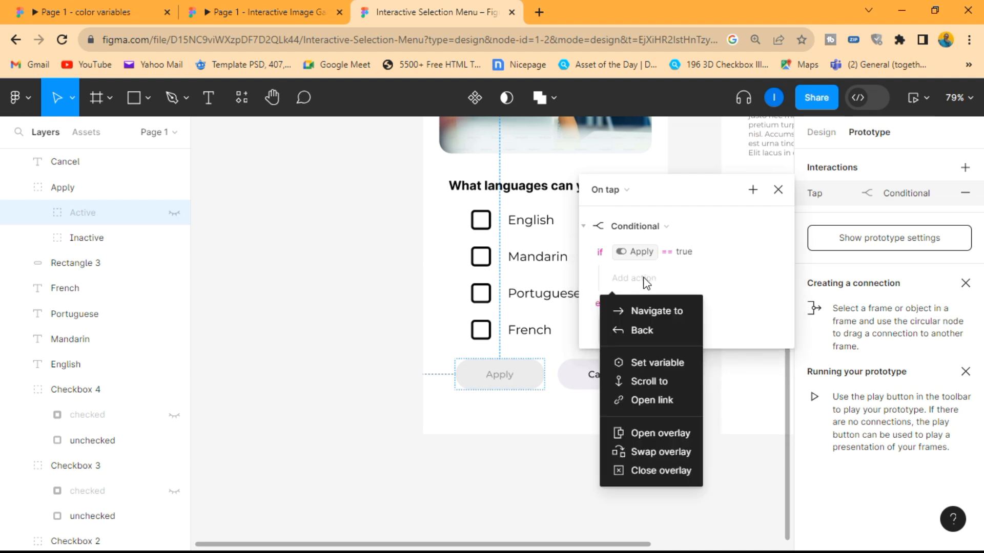
left_click(646, 310)
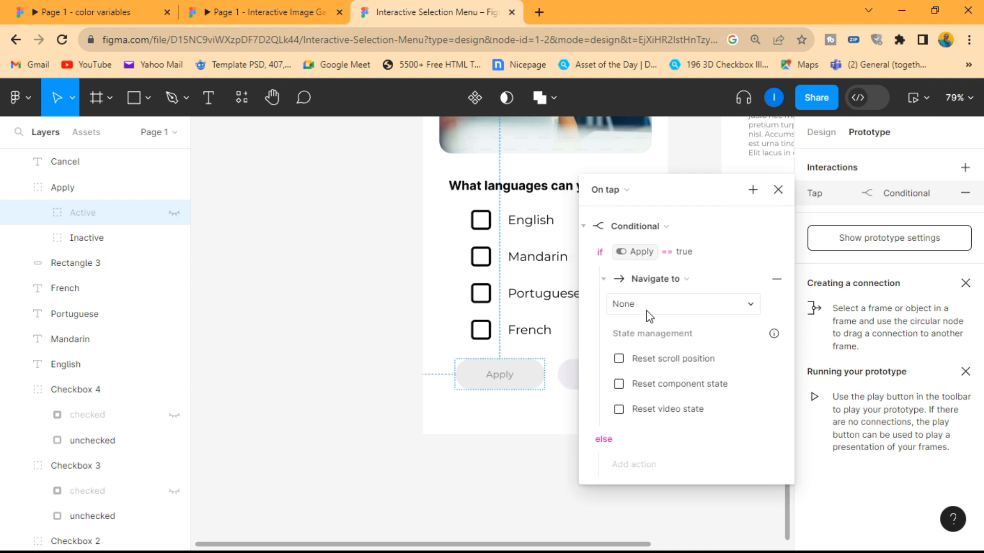
left_click(684, 306)
left_click(673, 306)
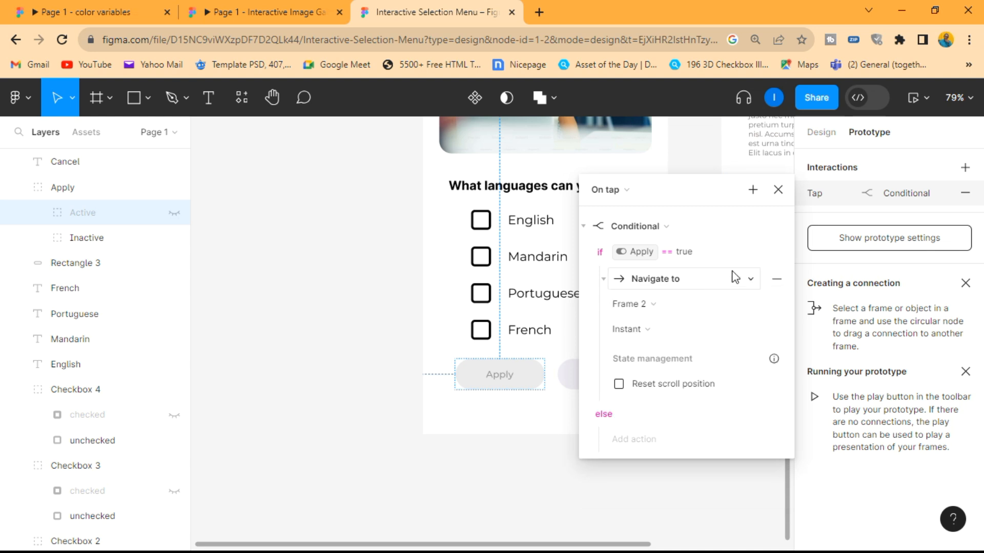
left_click(672, 326)
left_click(664, 364)
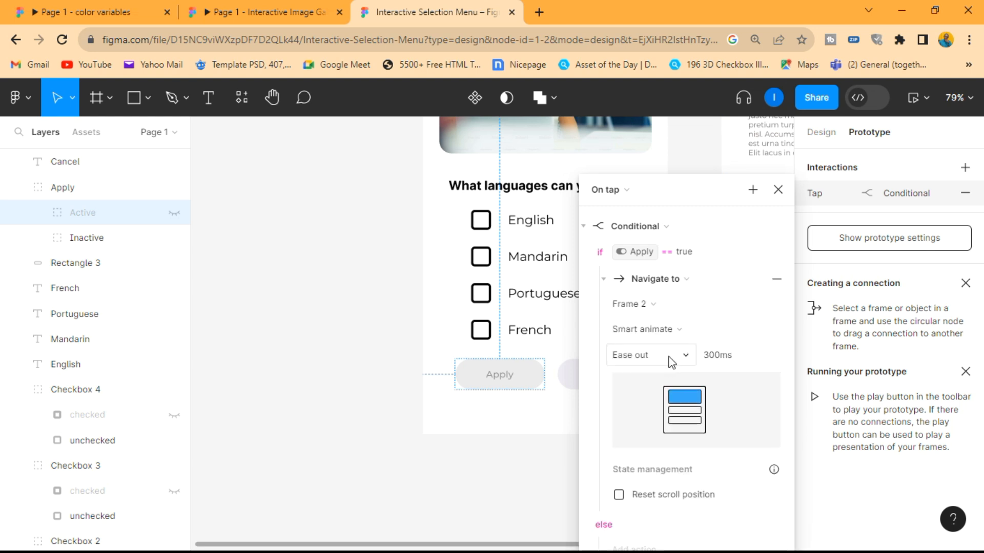
left_click(778, 190)
left_click(696, 288)
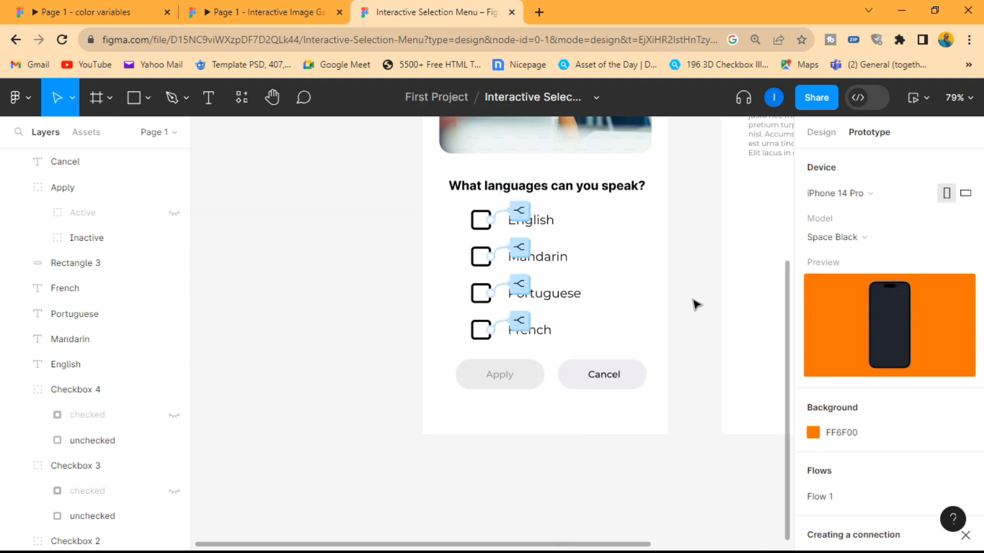
- Add a tap interaction to the Go Back button on the thank-you screen that navigates to Frame 1
scroll(696, 304, "down", 3)
scroll(696, 304, "right", 3)
scroll(695, 289, "up", 1)
left_click(648, 231)
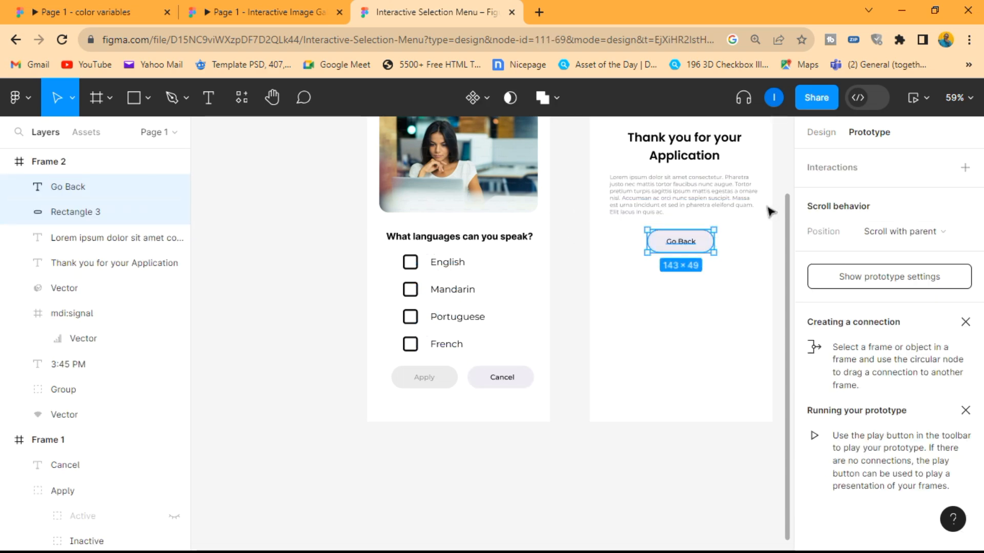
left_click(965, 168)
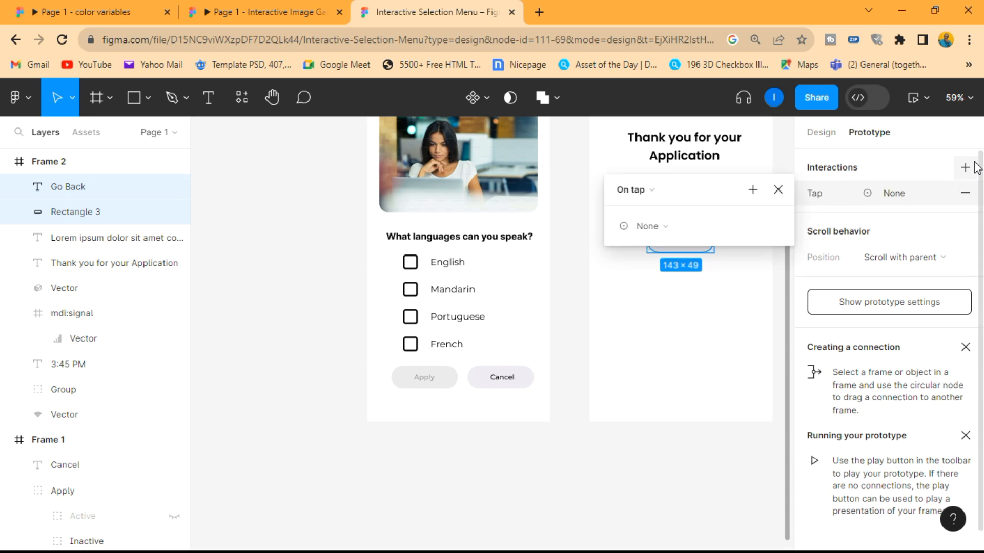
left_click(665, 226)
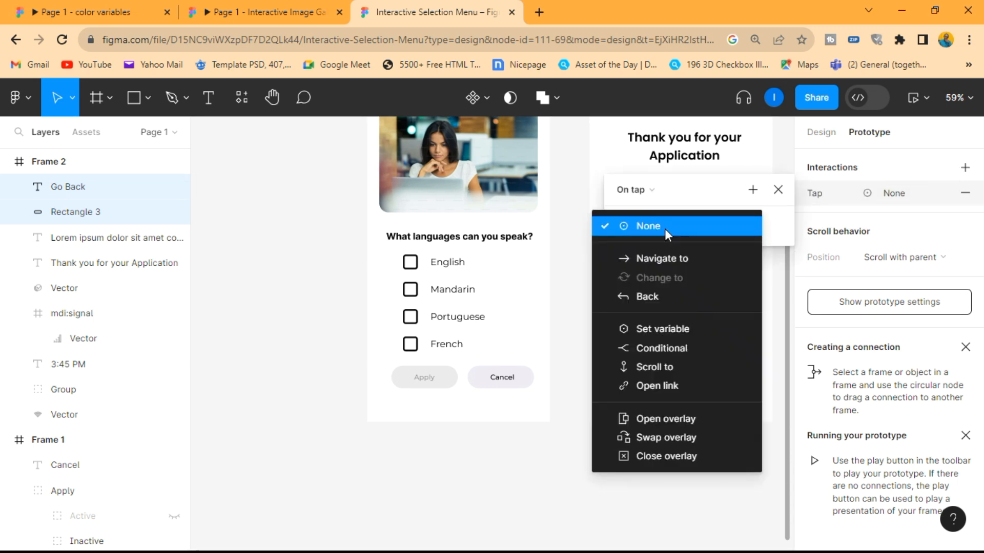
left_click(665, 257)
left_click(682, 261)
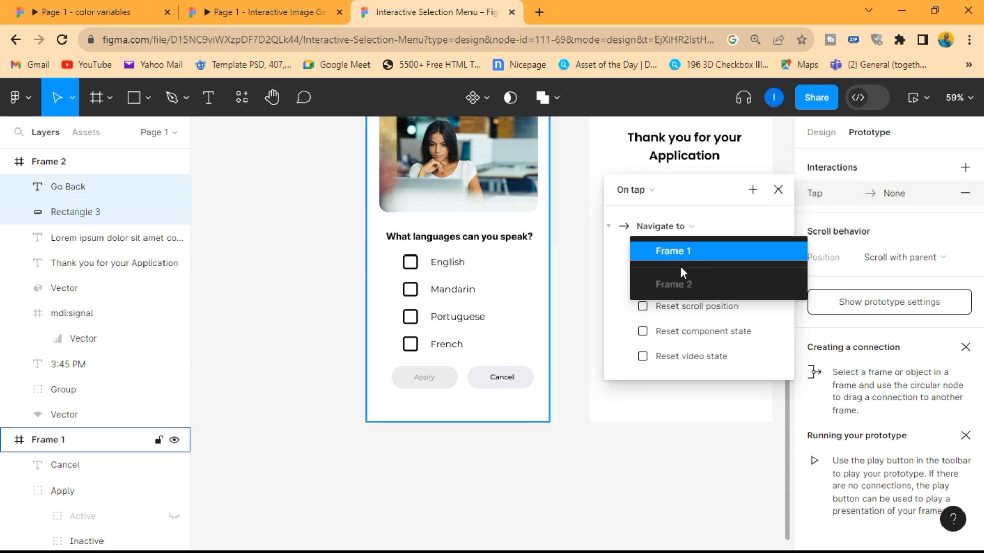
left_click(681, 252)
left_click(778, 190)
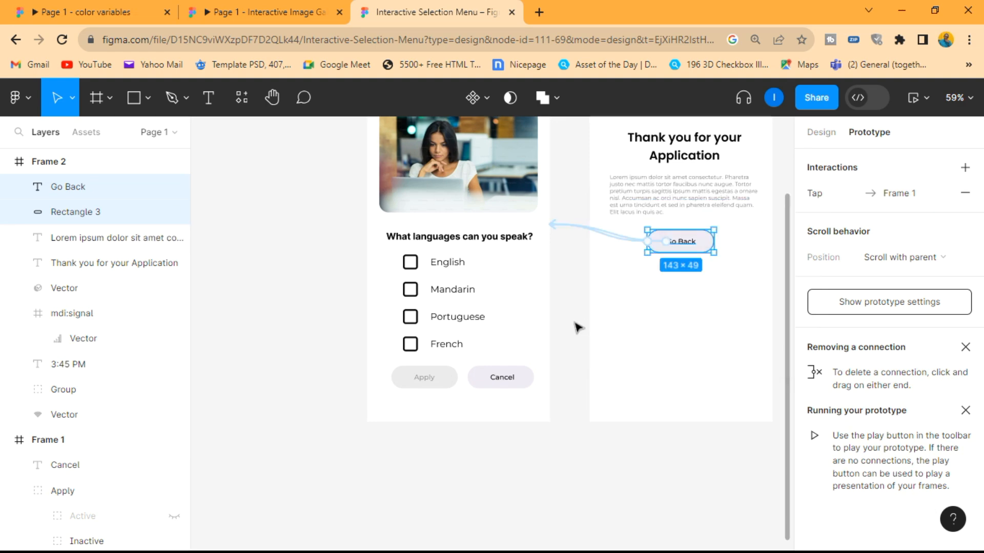
left_click(575, 328)
- Present the prototype and test applying with English selected and going back from the thank-you screen
scroll(575, 326, "up", 4)
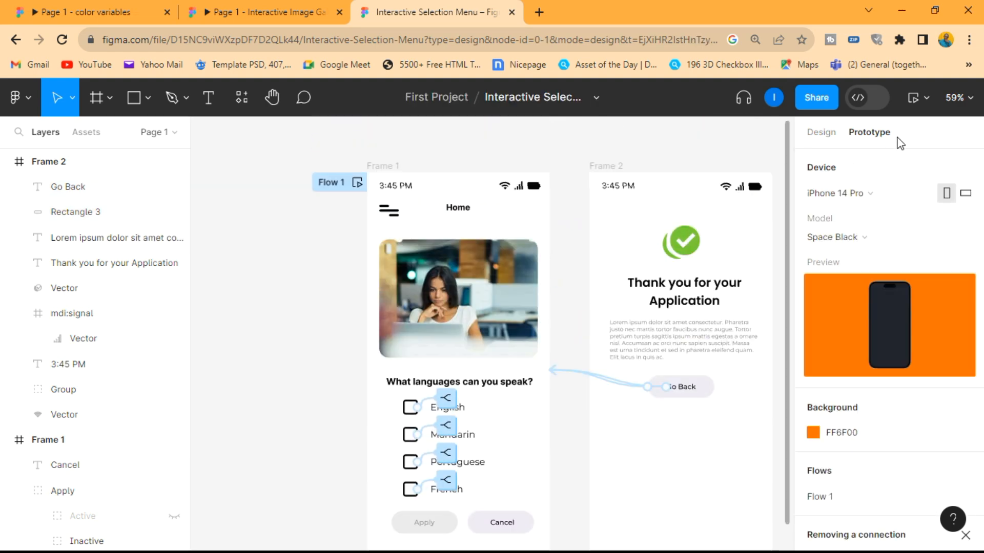
left_click(920, 98)
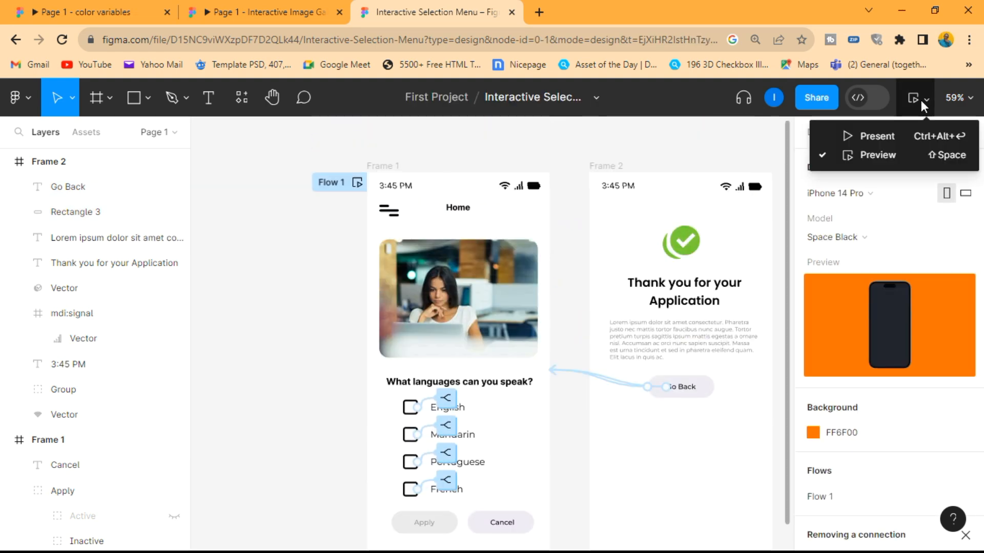
left_click(885, 135)
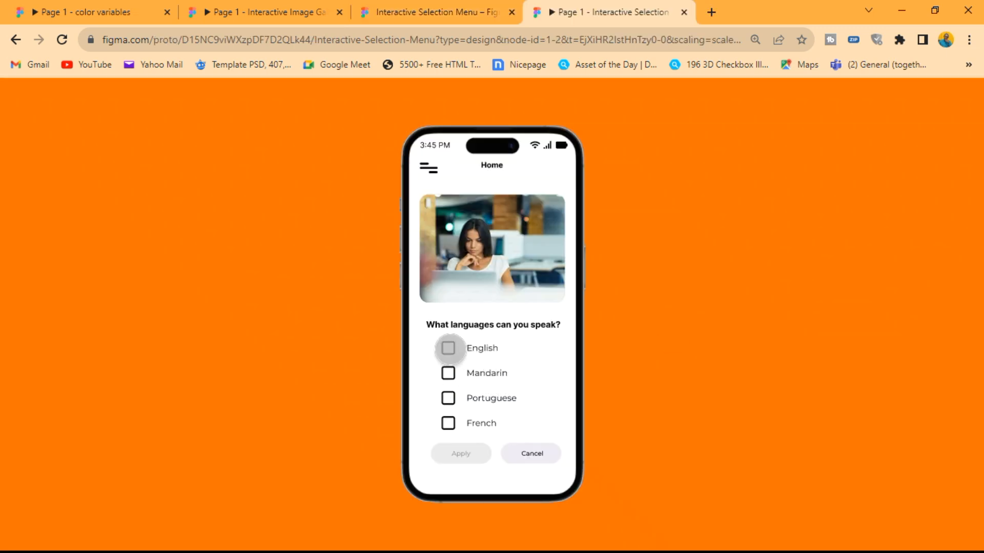
left_click(448, 348)
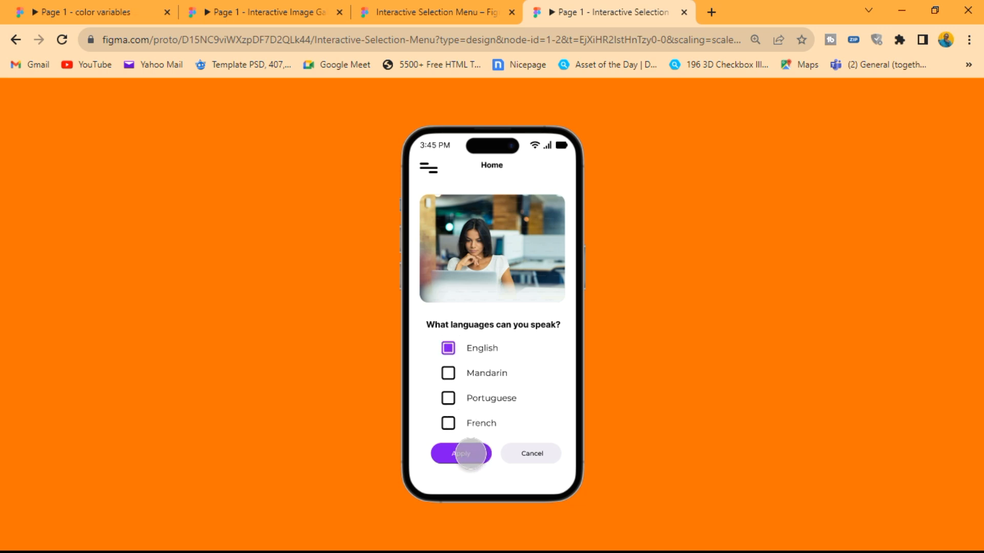
left_click(467, 454)
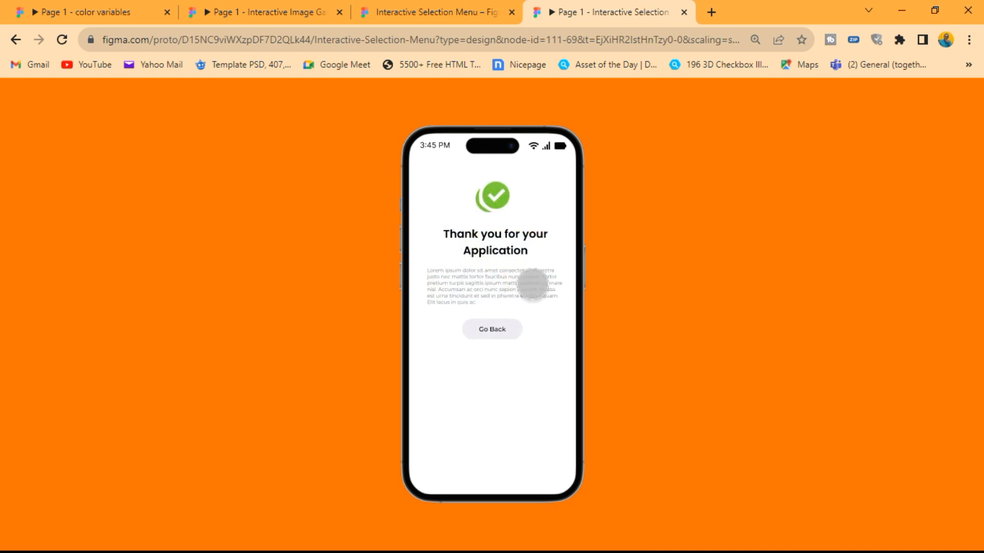
left_click(503, 330)
- Clear the language selection in the presentation and test the Apply button with nothing selected
left_click(448, 373)
left_click(448, 372)
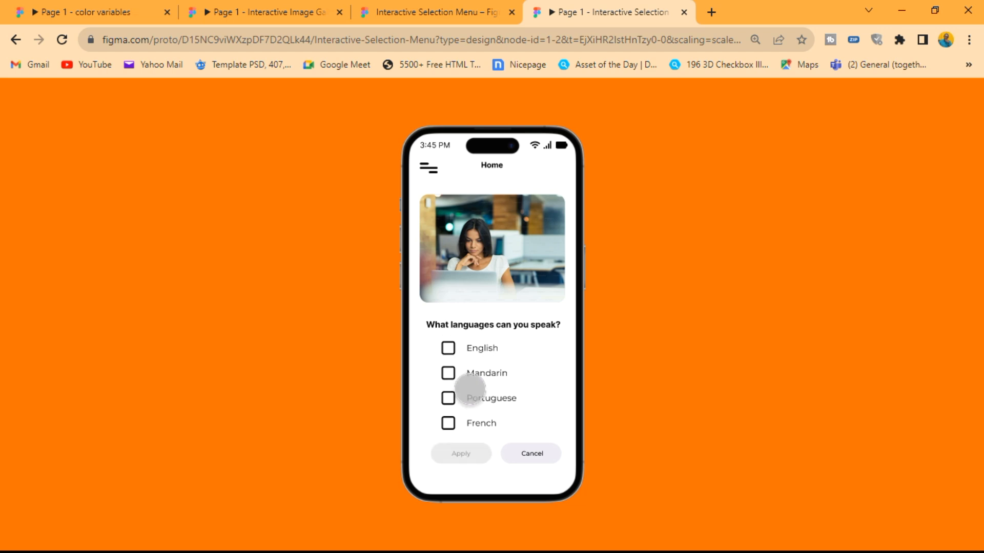
left_click(467, 450)
left_click(467, 450)
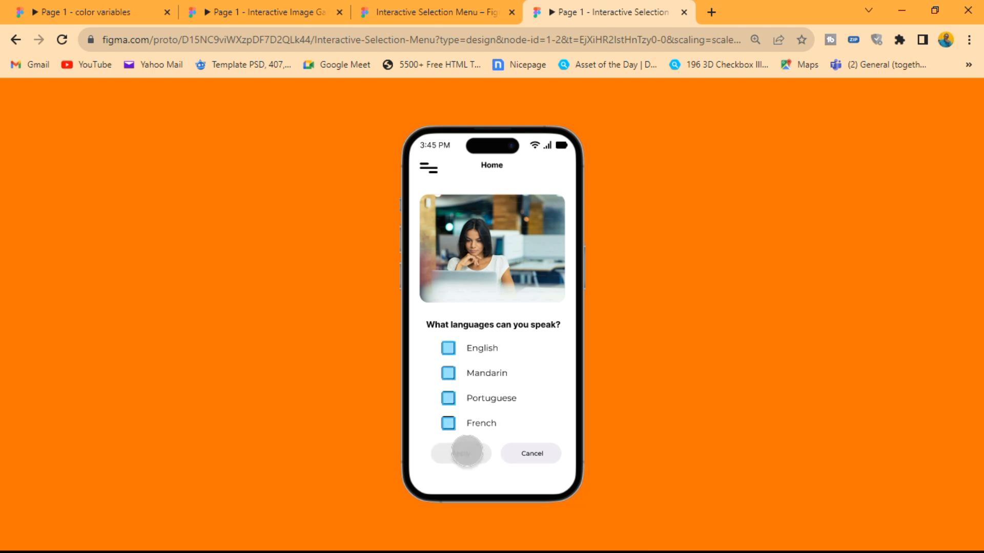
- Test applying with only French selected and return to the language menu
left_click(448, 424)
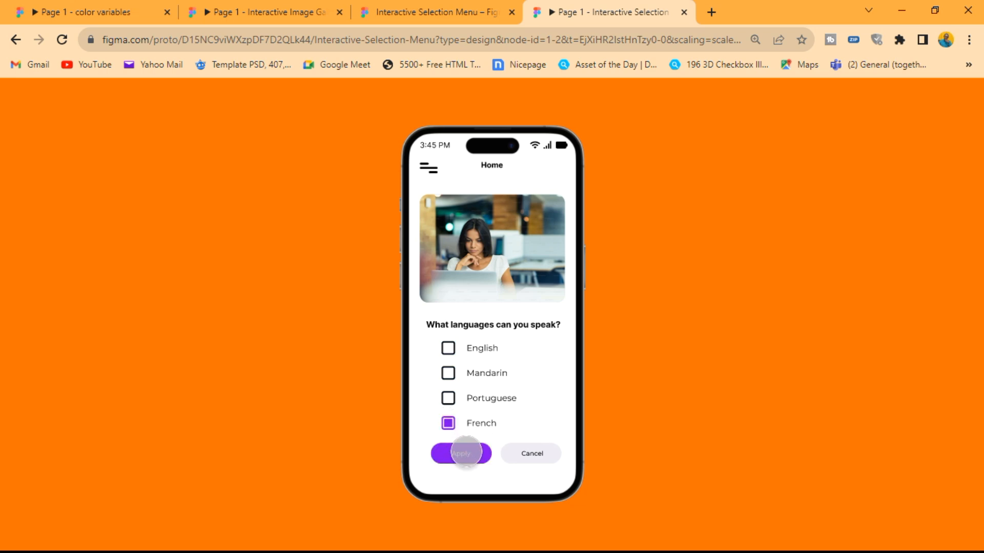
left_click(463, 453)
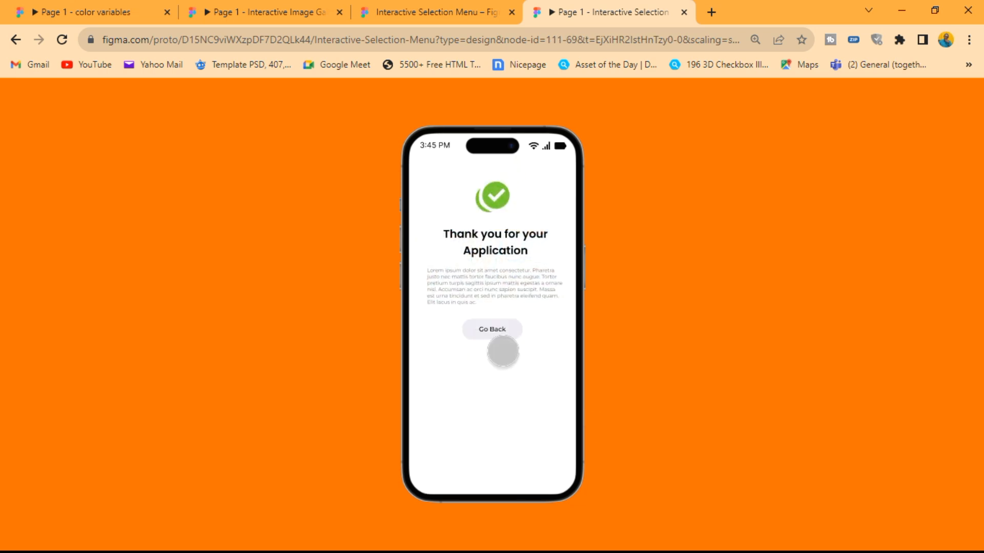
left_click(492, 330)
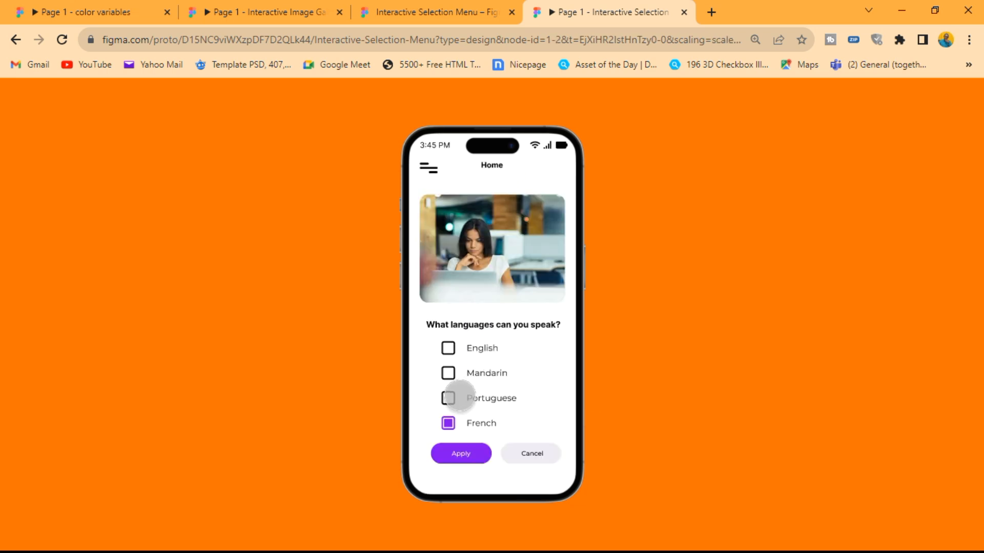
- Test applying with Mandarin, Portuguese and French selected, return to the menu and uncheck the languages
left_click(448, 396)
left_click(448, 373)
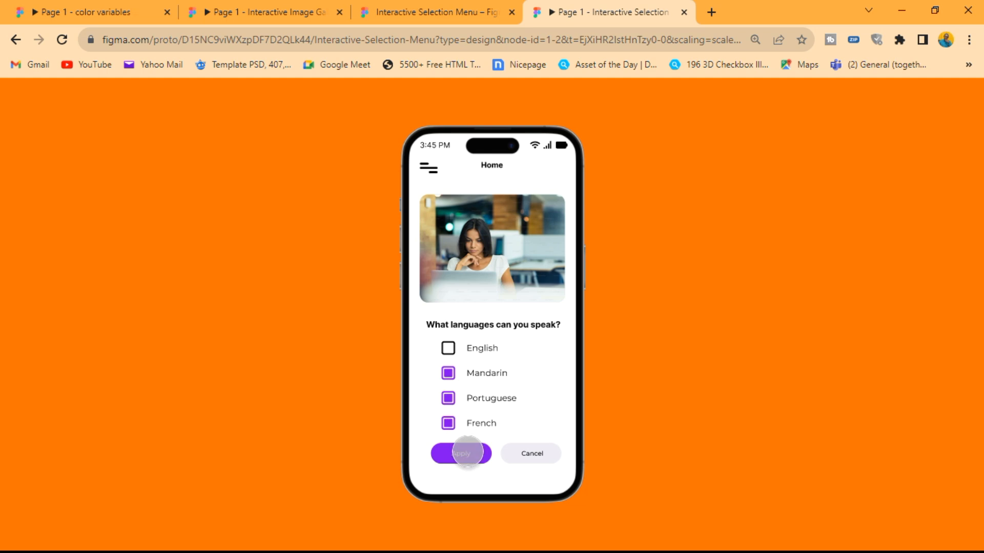
left_click(463, 453)
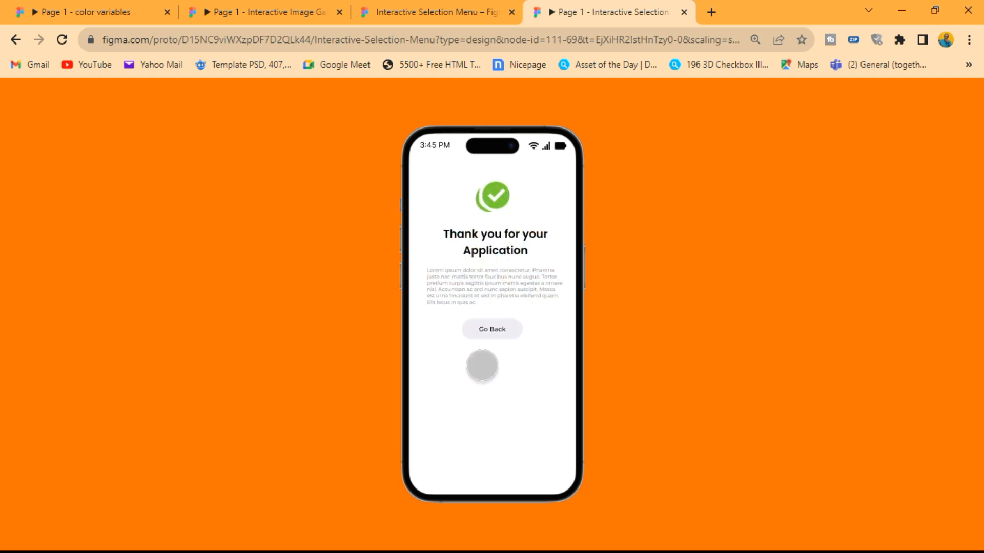
left_click(492, 330)
left_click(448, 373)
left_click(448, 423)
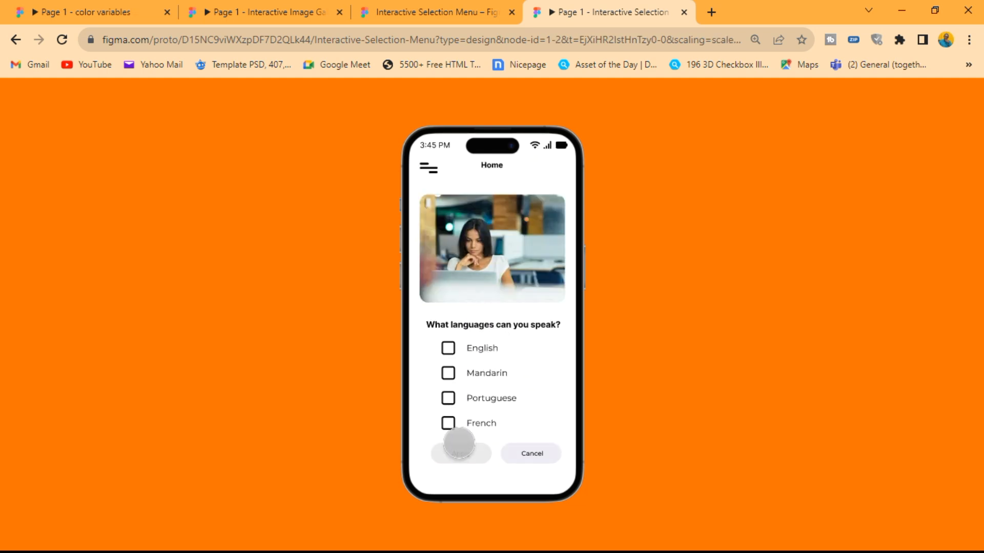